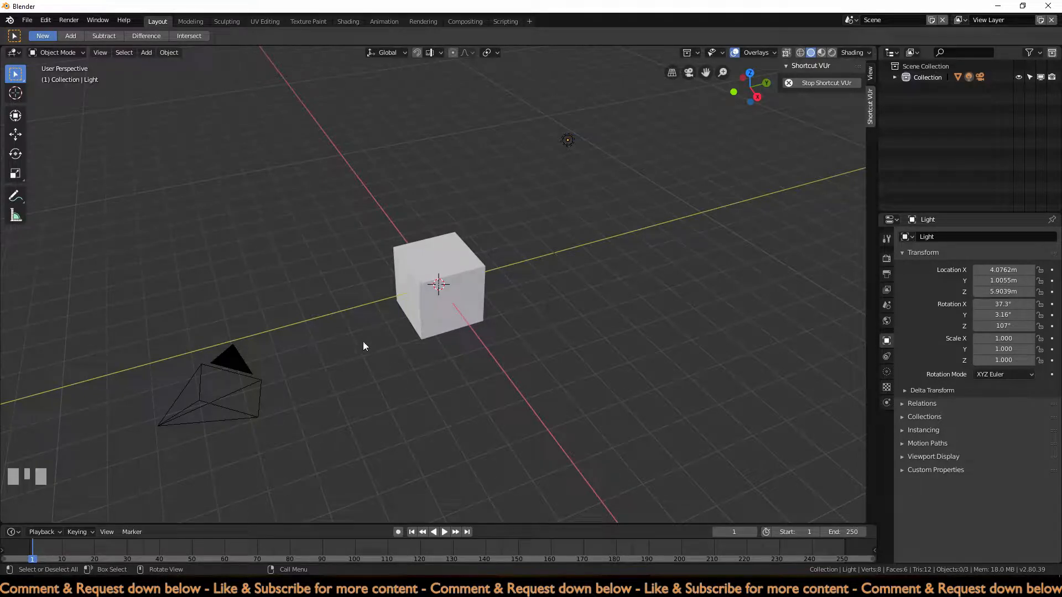
click(296, 227)
right_click(297, 224)
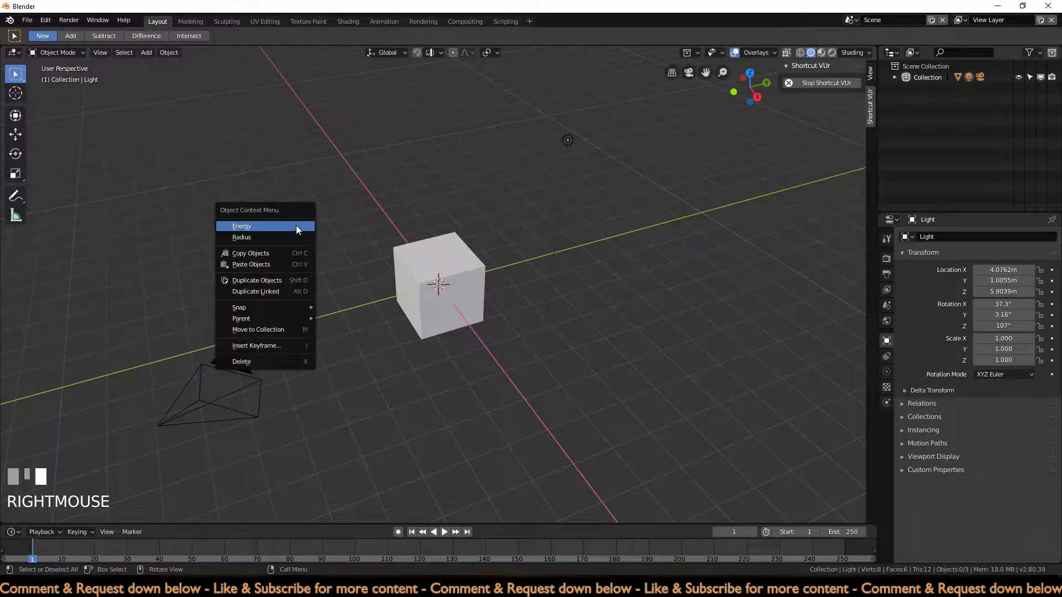
middle_click(414, 202)
key(a)
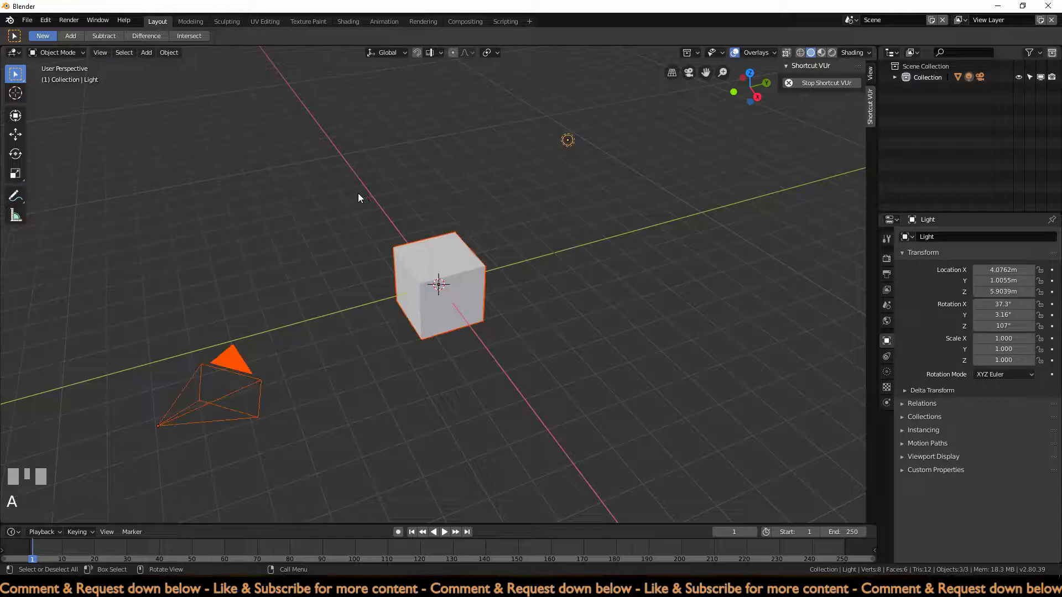
key(s)
key(Escape)
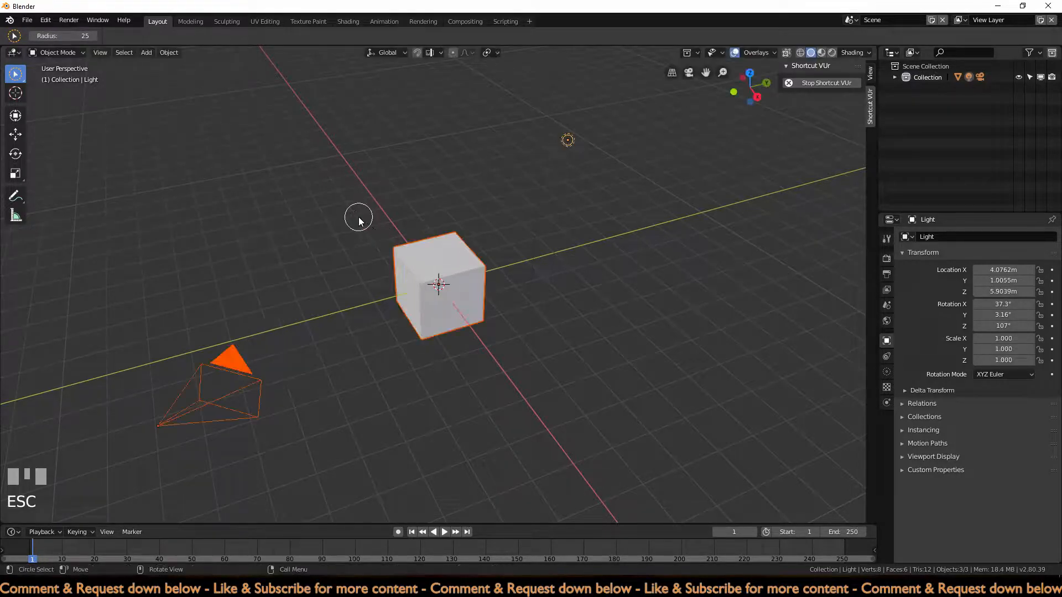
Step: Delete the light from the default scene
middle_drag(358, 218, 590, 126)
click(586, 136)
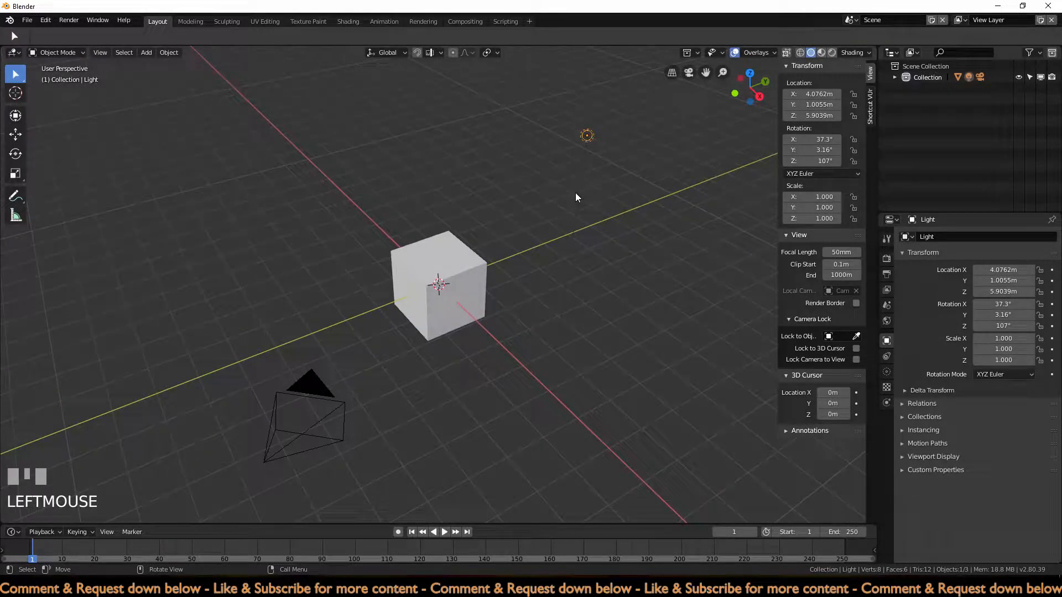
key(Delete)
Step: Align the selected camera to a zoomed-out view with the cube in the centre of the frame
scroll(411, 316, down, 3)
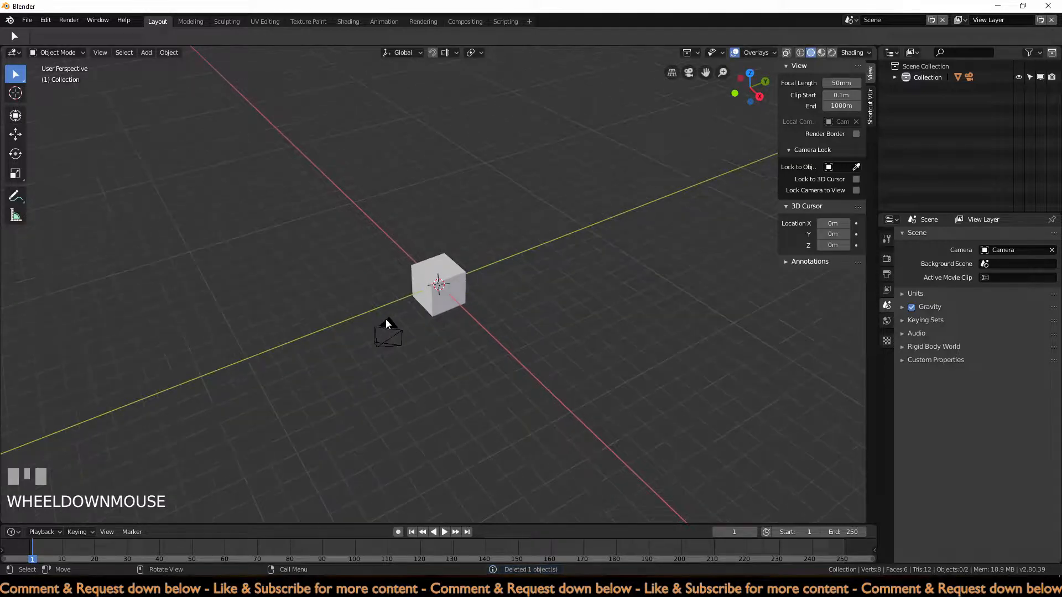
click(386, 321)
scroll(424, 321, down, 5)
scroll(444, 326, down, 1)
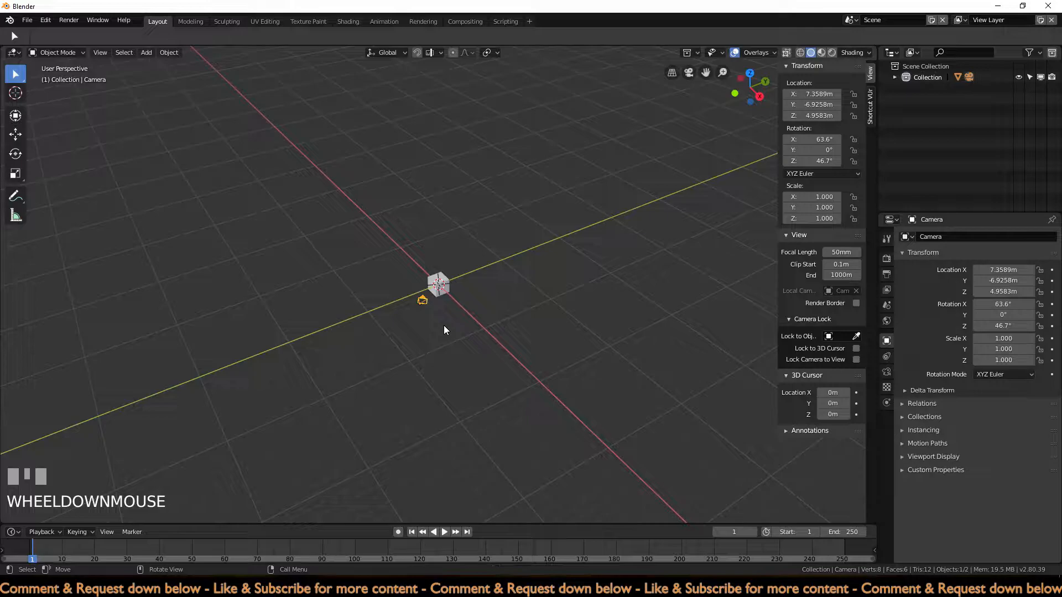
key(ctrl+alt+KP_0)
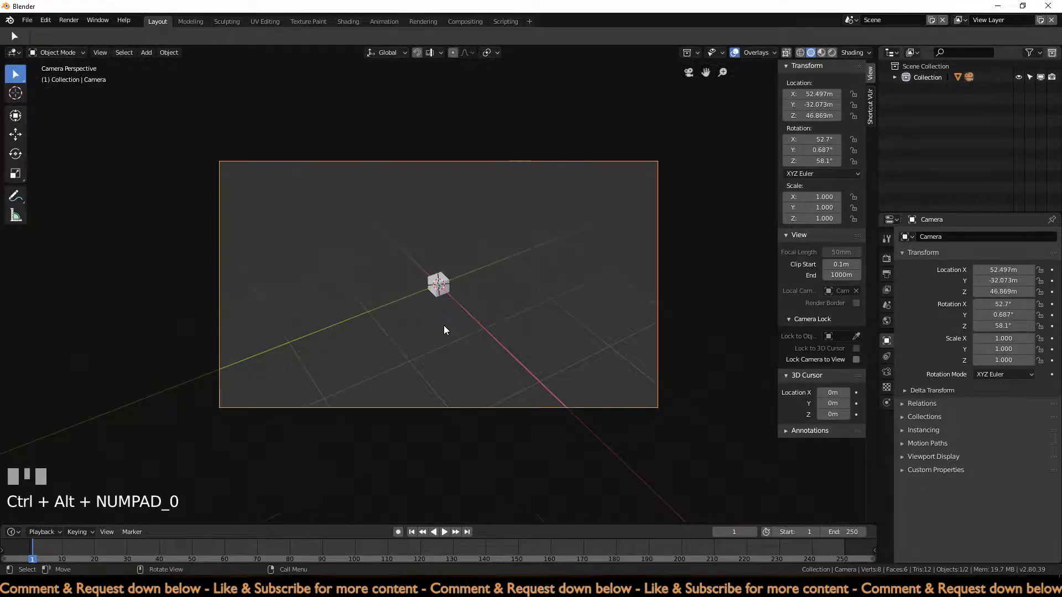
Step: Leave the camera view, hide the sidebar and scale the default cube uniformly by a factor of 5
middle_click(444, 326)
middle_drag(444, 325, 476, 326)
scroll(478, 334, up, 5)
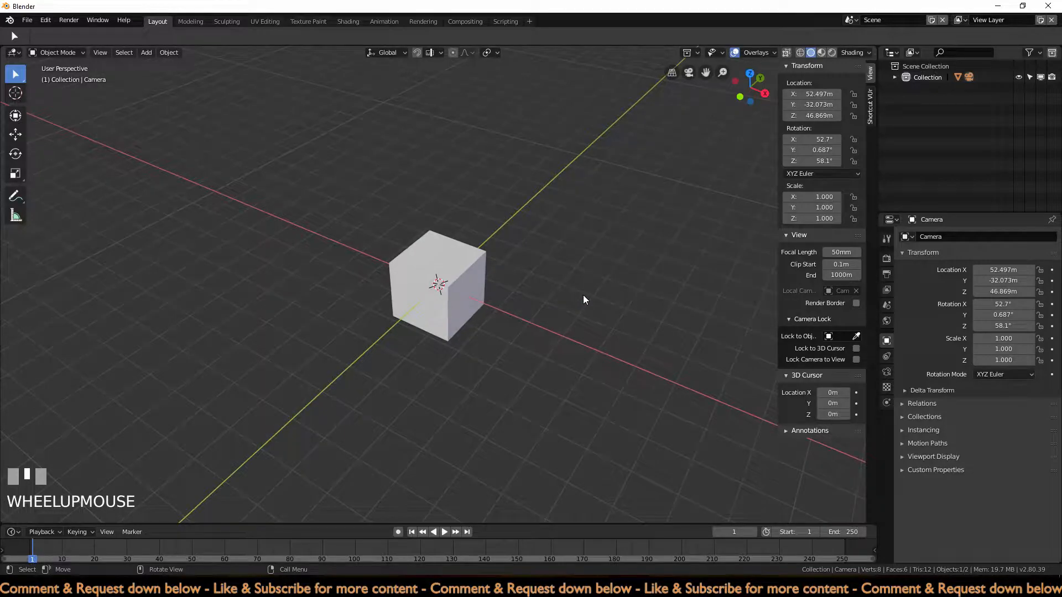
key(n)
middle_drag(542, 334, 484, 257)
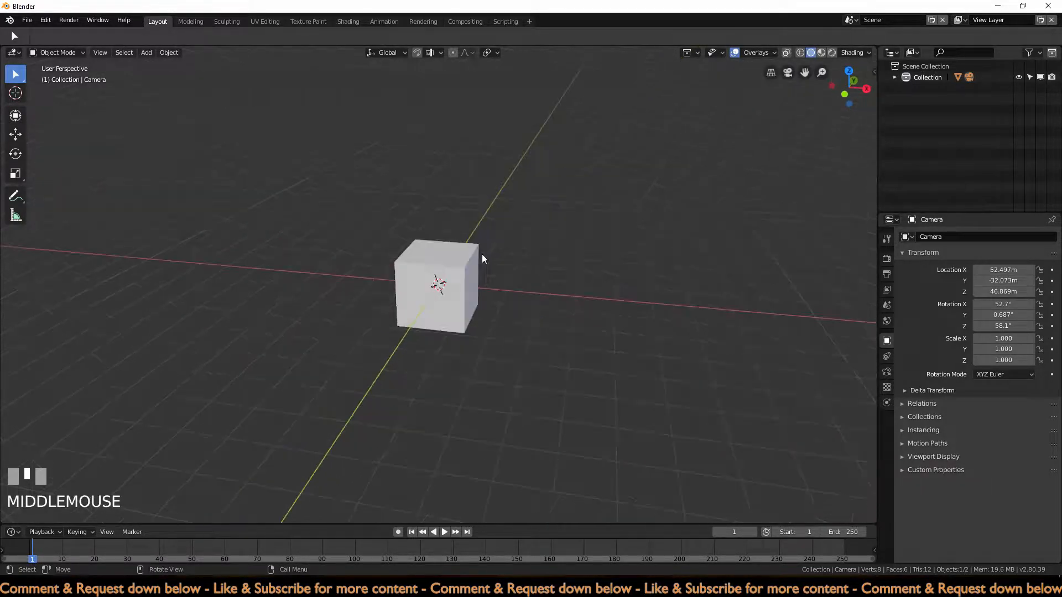
click(449, 260)
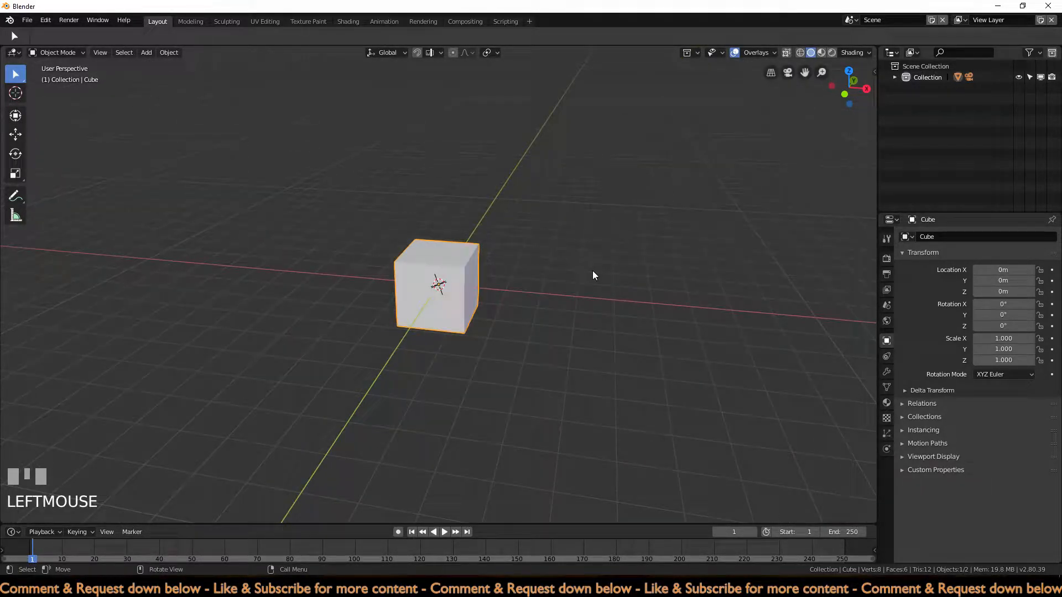
key(s)
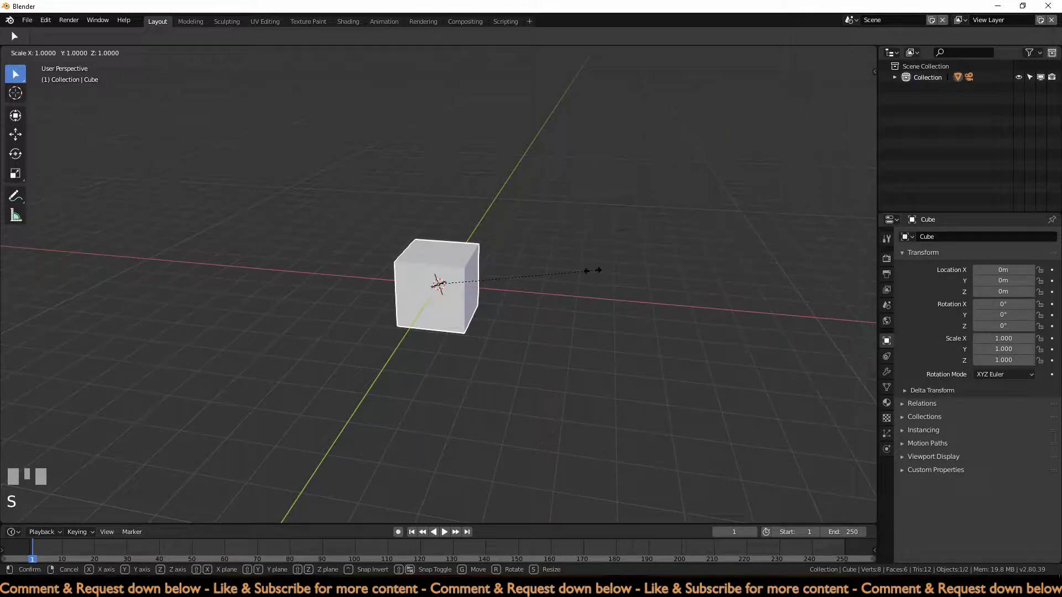
text(5)
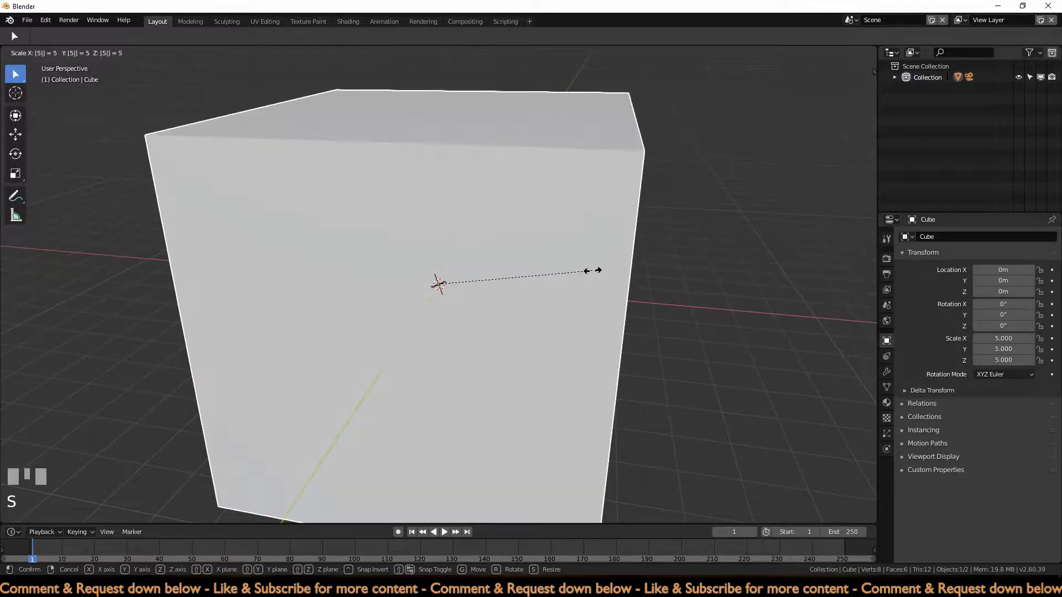
click(592, 271)
Step: Add a second cube mesh at the origin and scale it uniformly by 7 so it encloses the first cube
scroll(592, 270, down, 3)
key(shift+a)
mouse_move(592, 271)
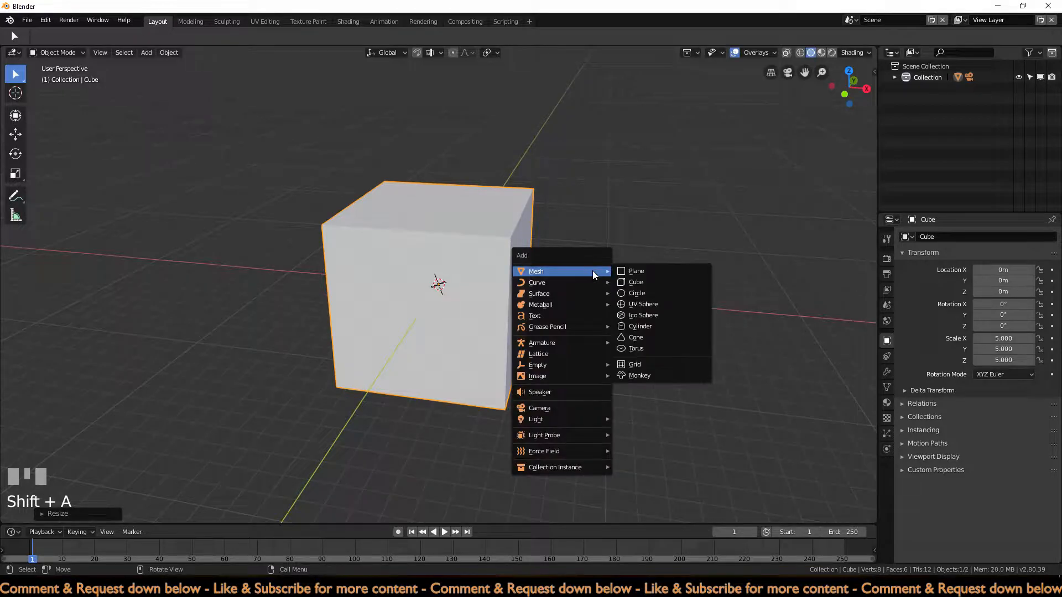
click(641, 282)
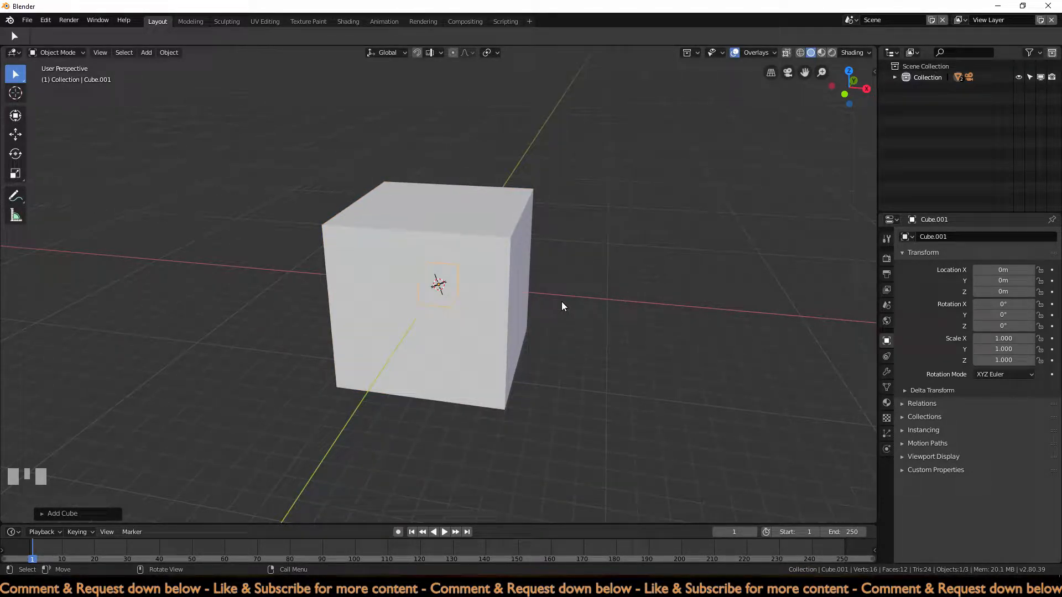
key(s)
key(7)
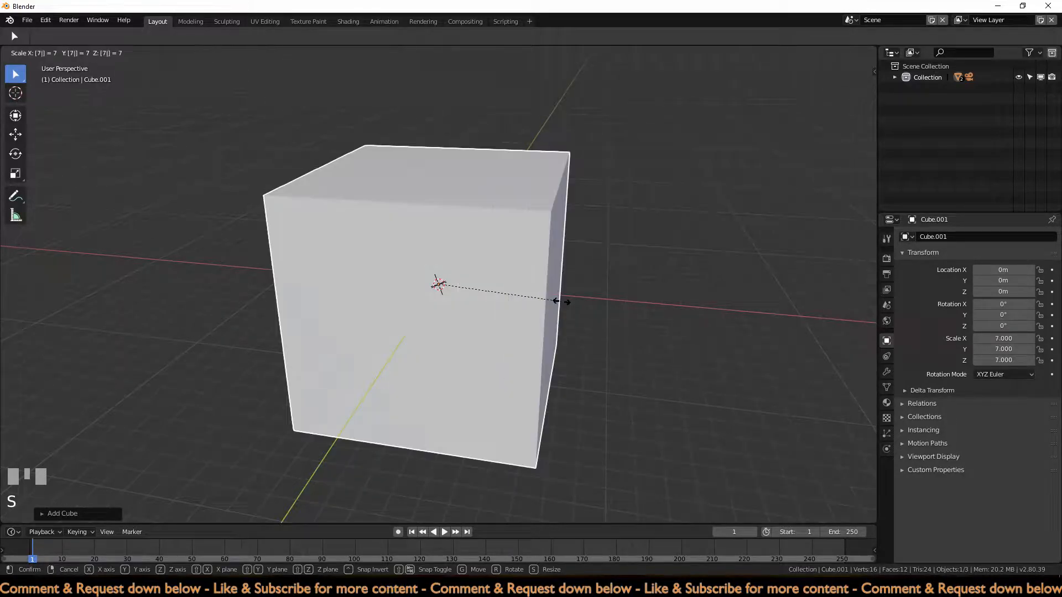
click(562, 301)
Step: Switch the viewport to wireframe shading to see the inner cube inside the larger one
key(z)
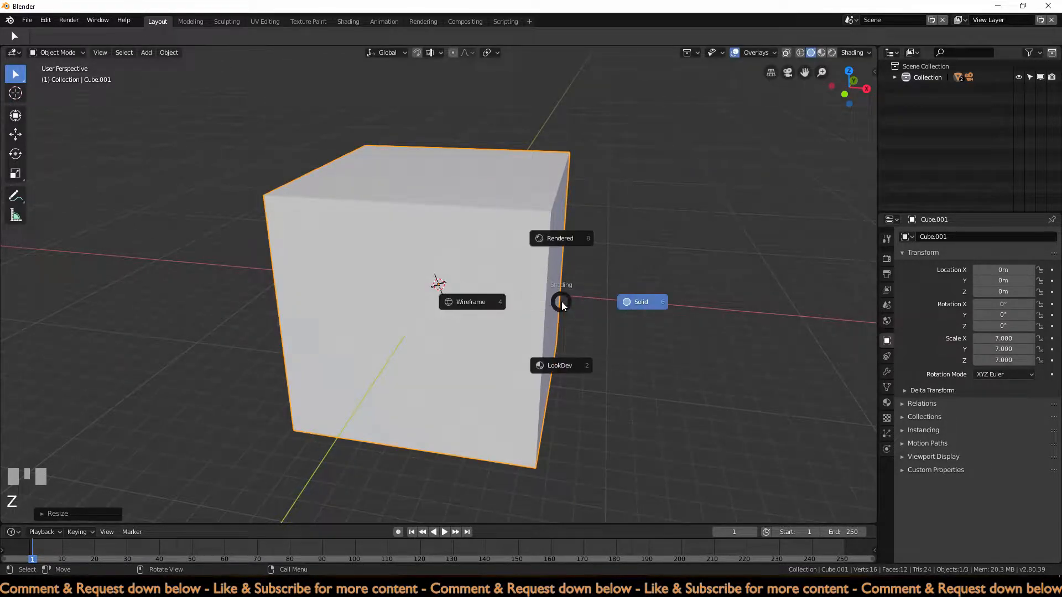
click(486, 300)
middle_drag(486, 299, 540, 293)
scroll(521, 339, up, 2)
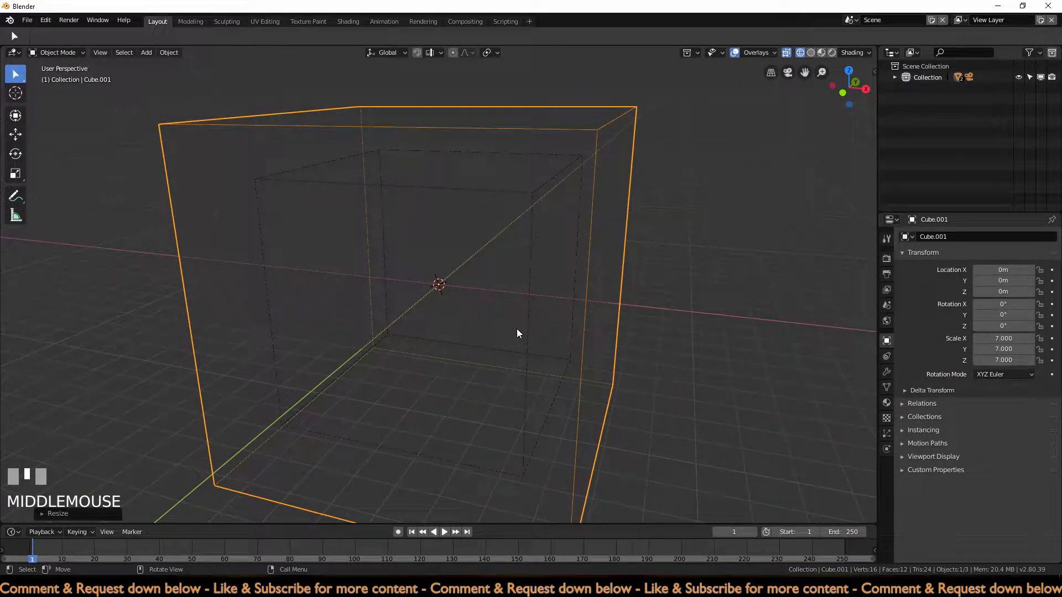
scroll(516, 331, down, 2)
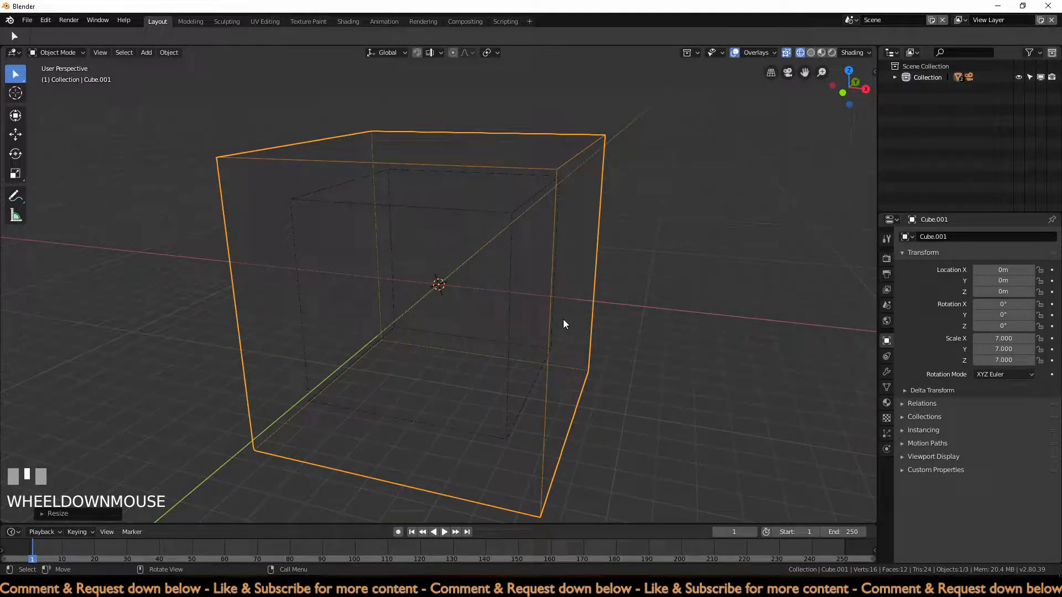
Step: Enable Fluid physics on the inner cube and set its type to Fluid
middle_drag(563, 324, 566, 324)
click(502, 305)
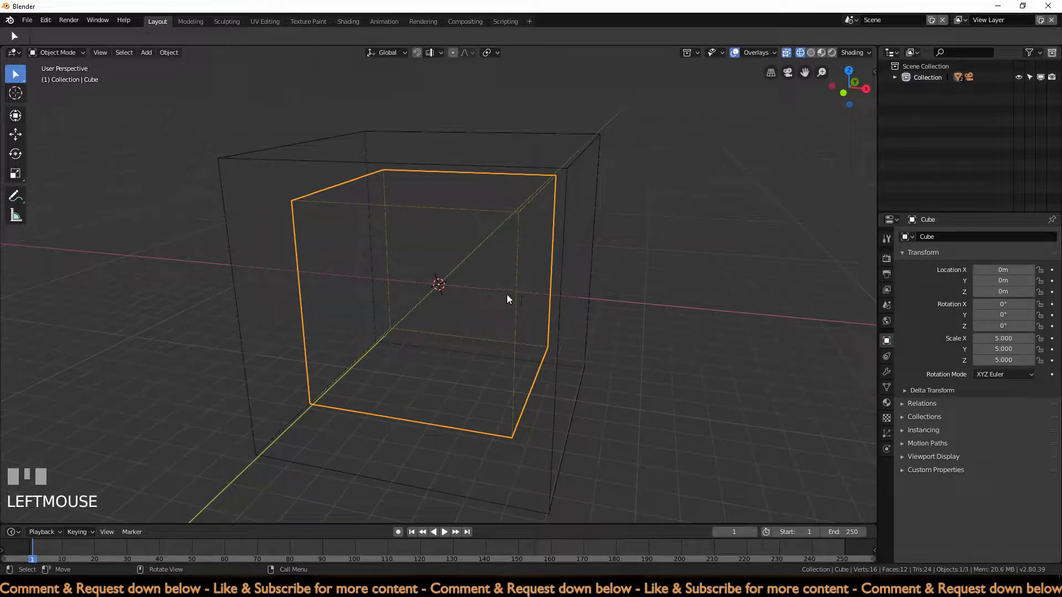
click(888, 451)
click(1042, 271)
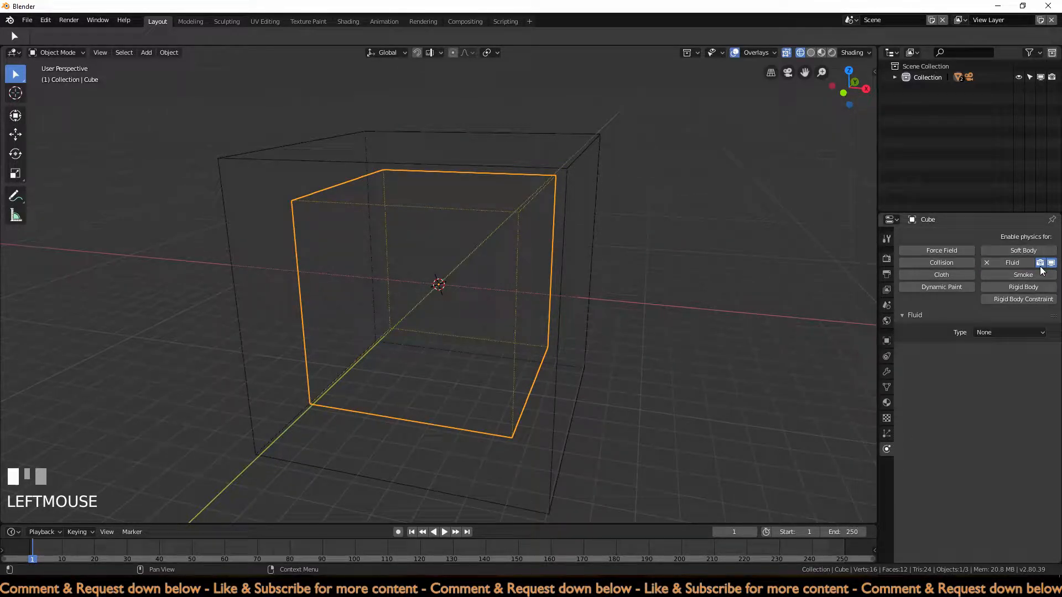
click(1009, 332)
click(999, 298)
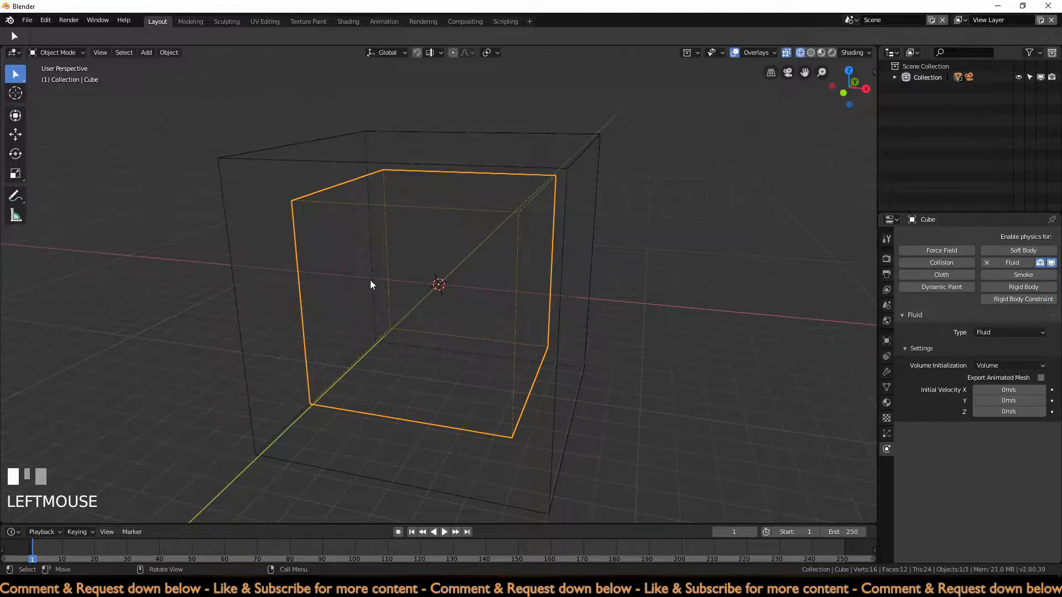
Step: Play the animation briefly to check the inner cube, then return to the first frame
click(448, 533)
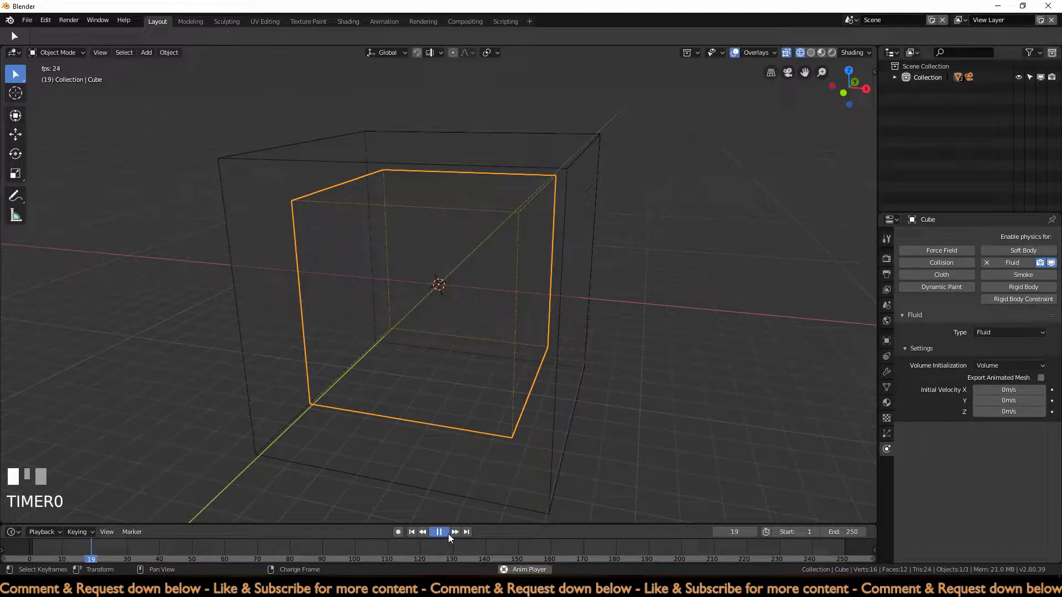
click(447, 533)
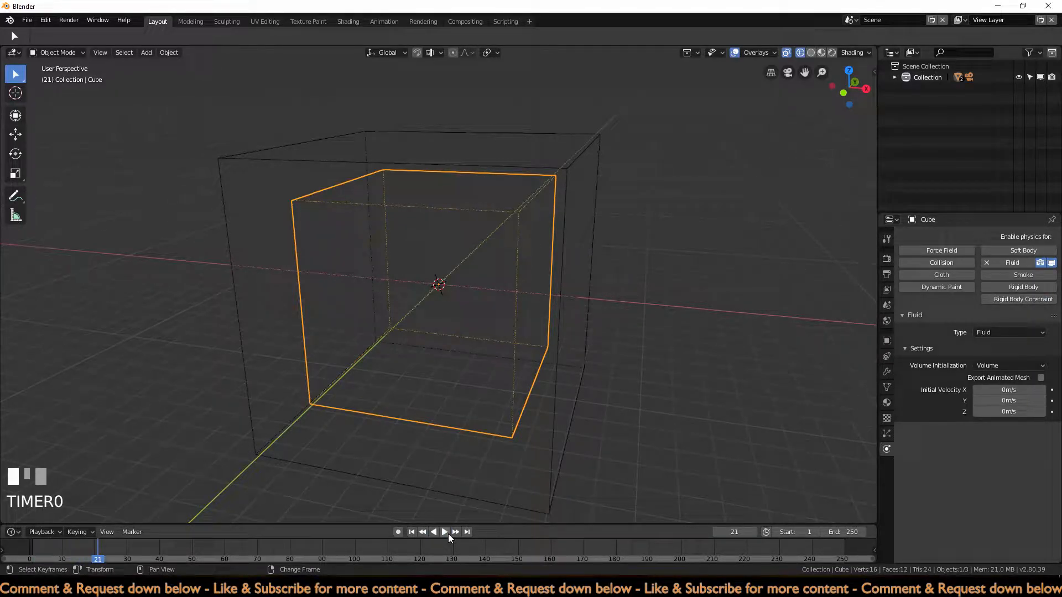
click(412, 531)
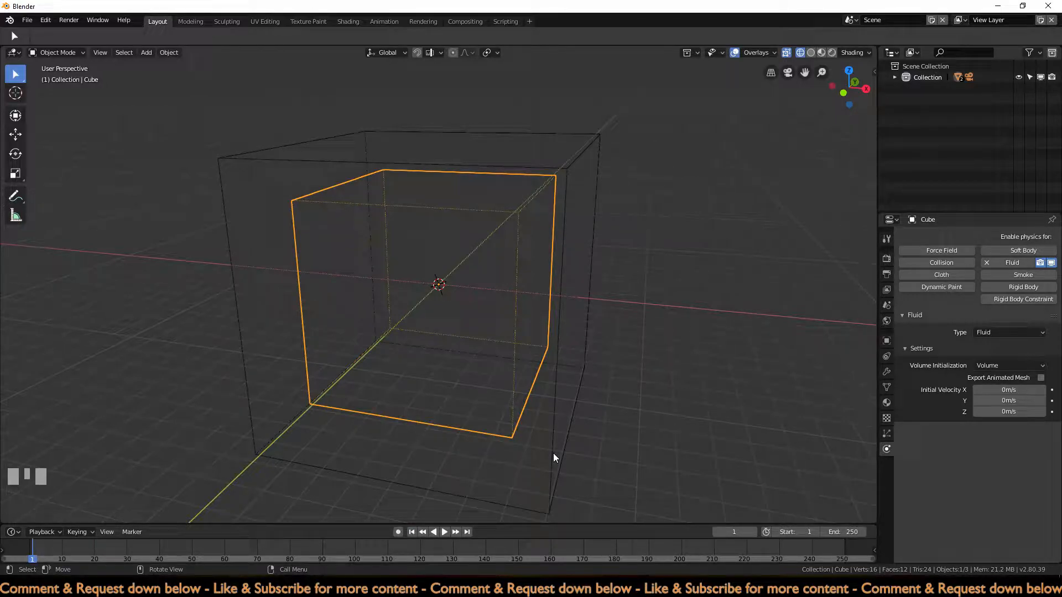
Step: Enable Fluid physics on the outer cube and set its type to Domain
click(554, 453)
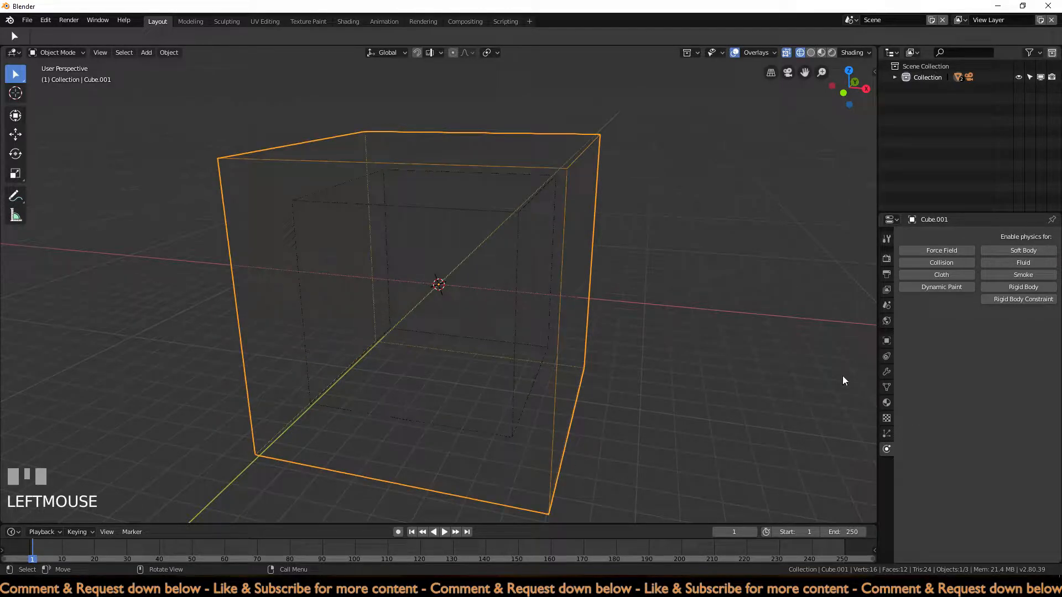
click(1006, 262)
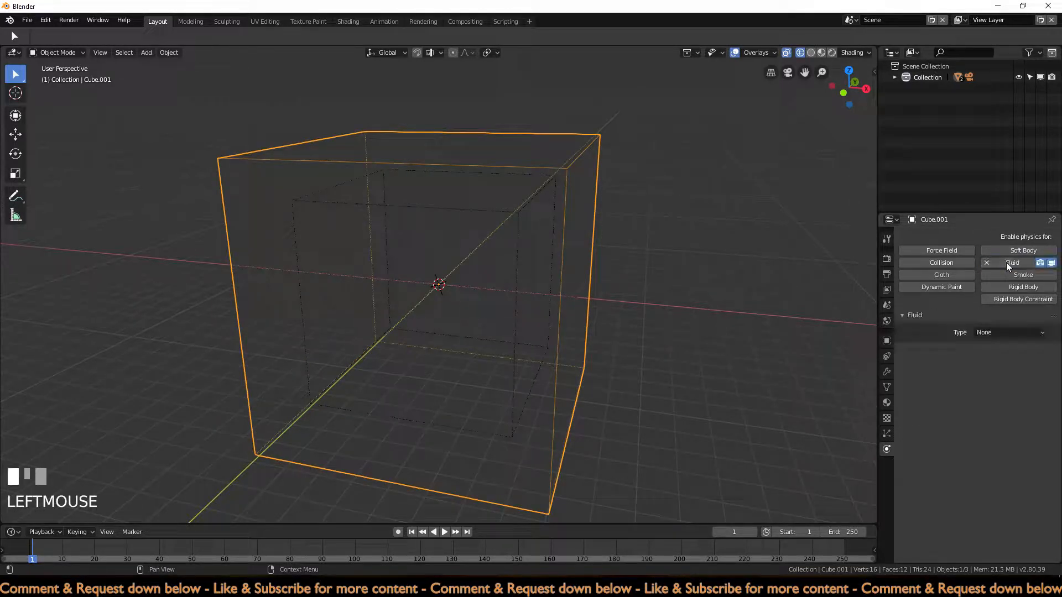
click(989, 332)
click(996, 304)
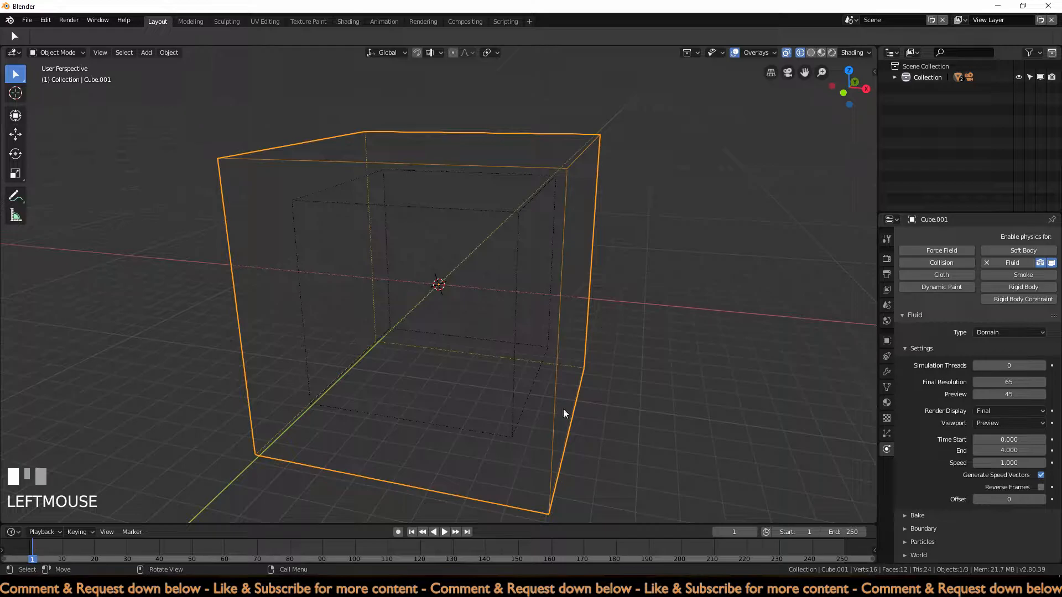
Step: Preview the animation with the domain in place, stop it and go back to frame 1
click(448, 534)
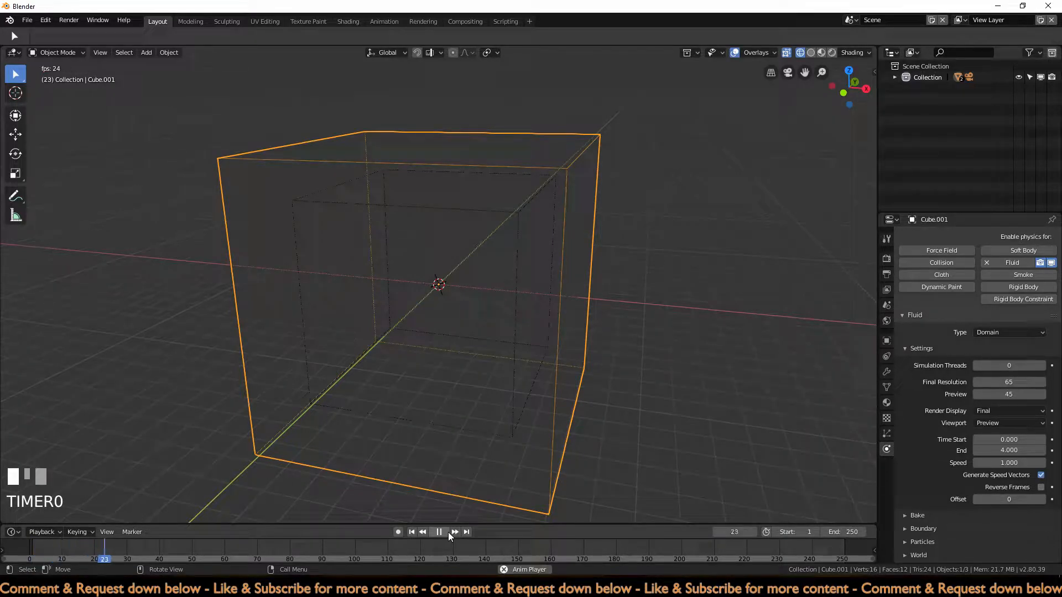
click(448, 533)
click(410, 532)
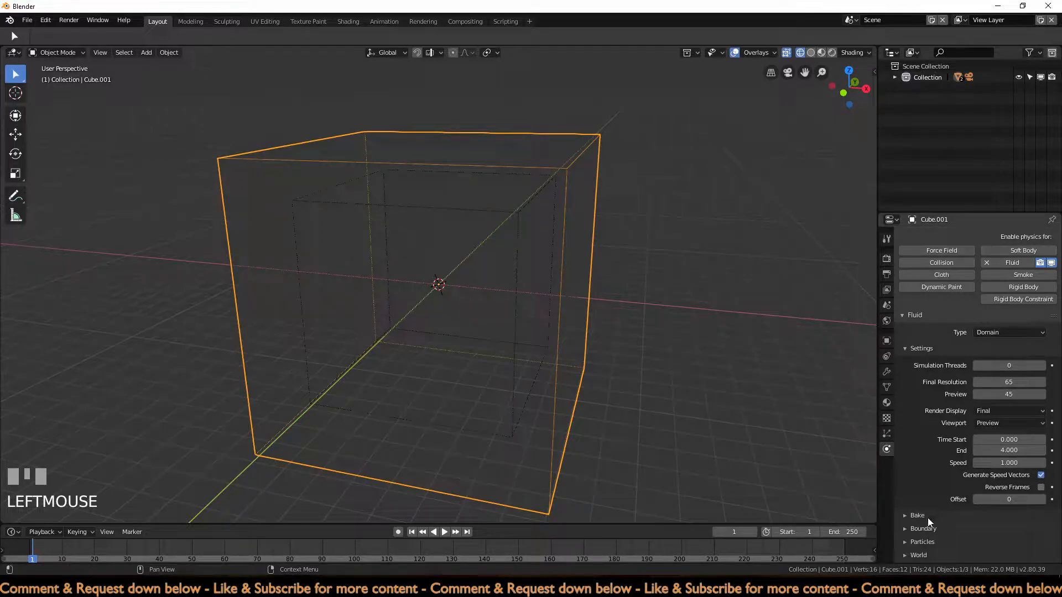
Step: Bake the fluid simulation for the domain cube, keeping the default resolution and time settings
scroll(920, 519, down, 1)
click(912, 503)
scroll(929, 509, down, 2)
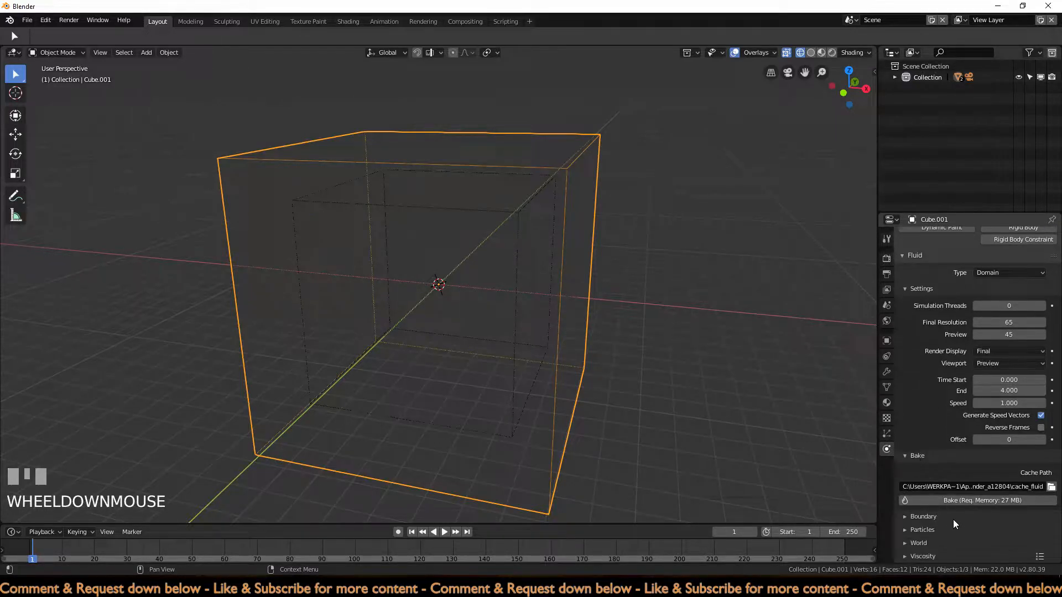
click(965, 501)
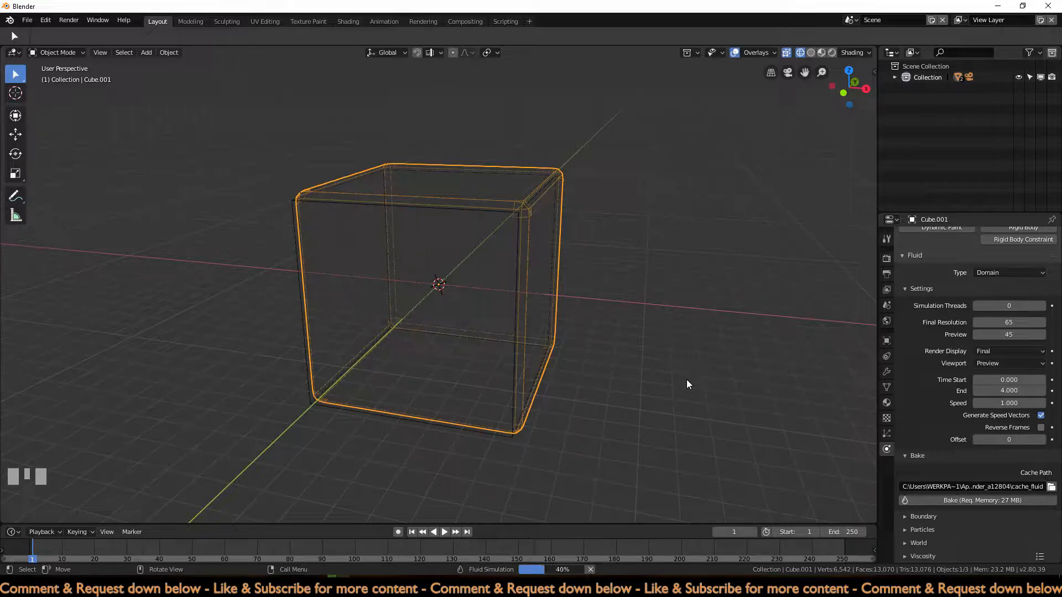
Step: Set the scene's output frame rate to 60 fps
click(887, 274)
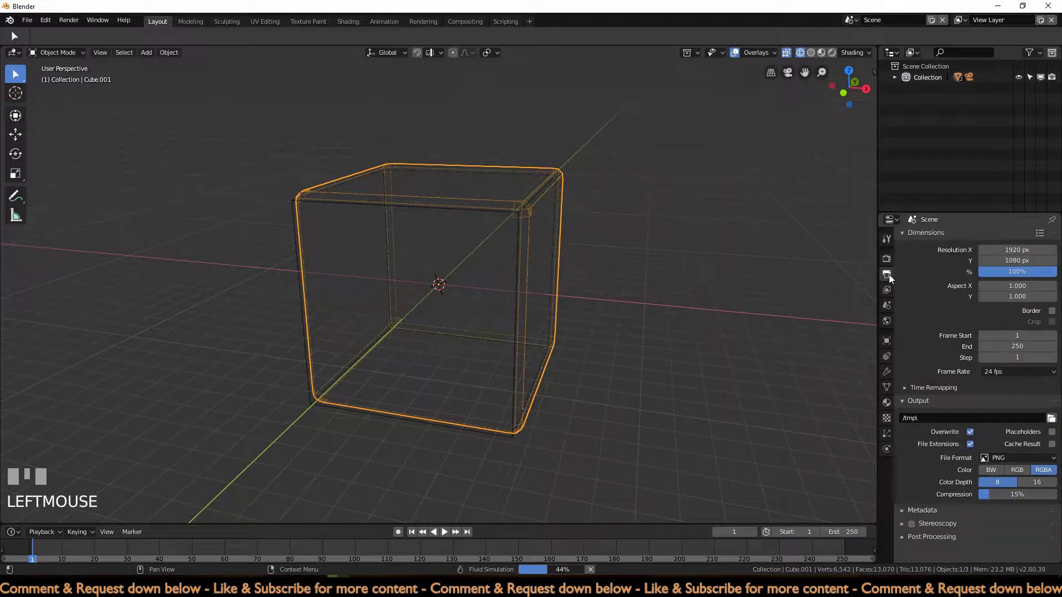
click(1016, 373)
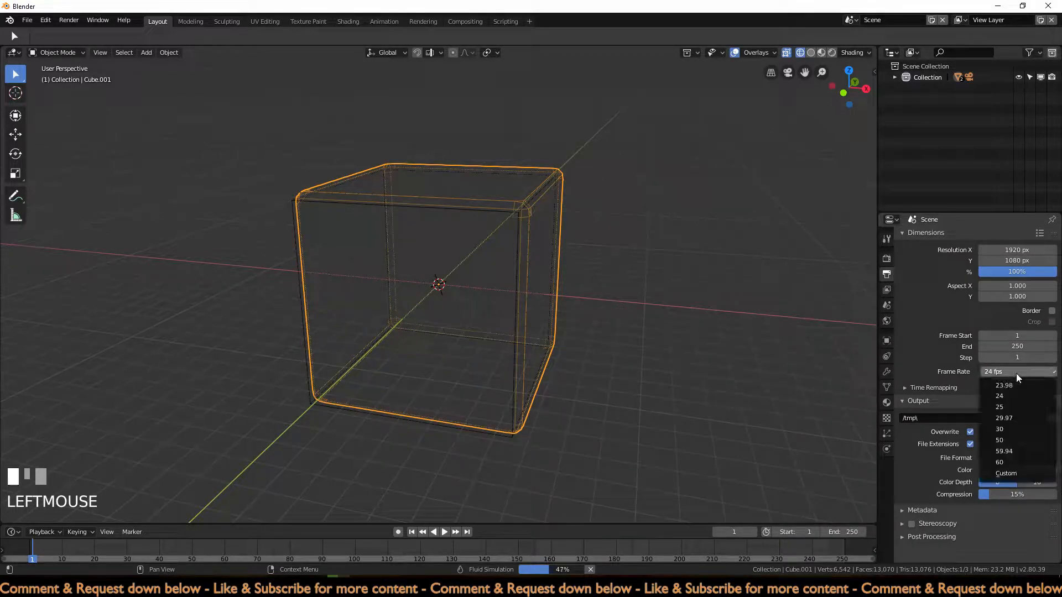
click(1006, 463)
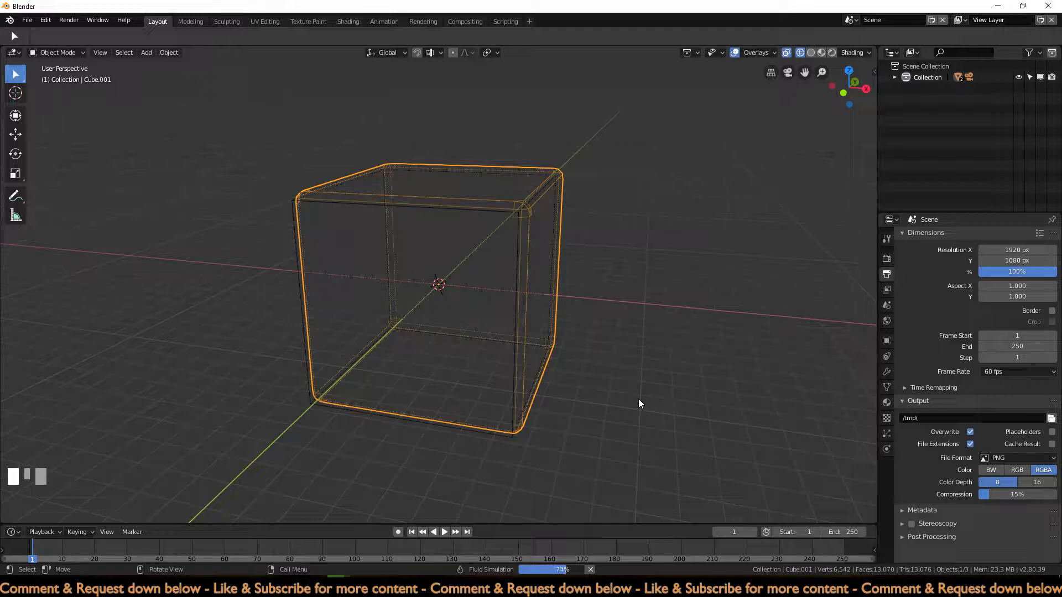
Step: Switch the viewport back to solid shading
key(z)
click(714, 403)
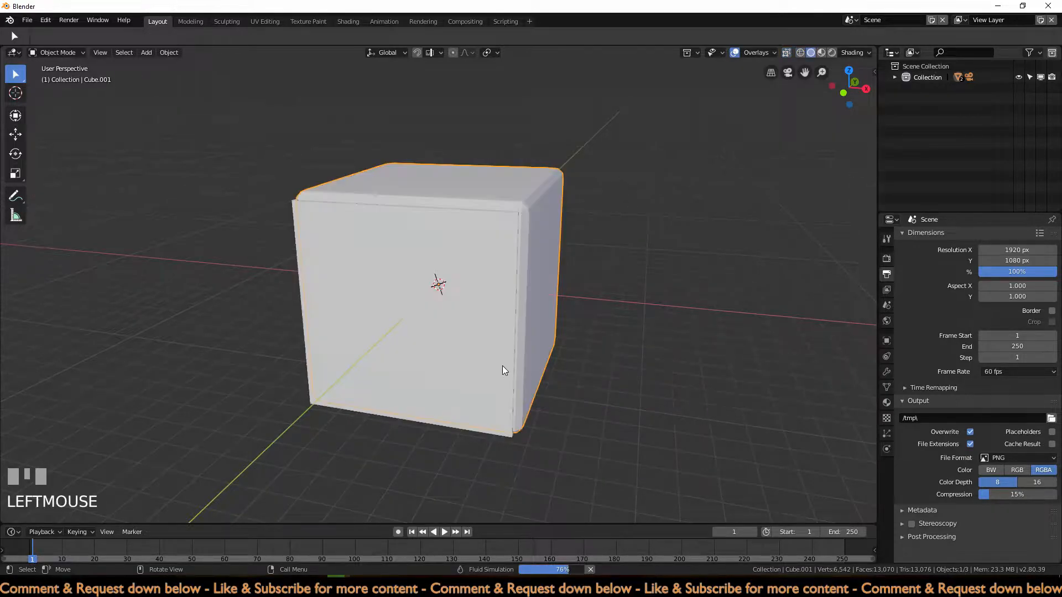
Step: Expand the collection and select the fluid cube and the domain cube in turn to tell the overlapping objects apart
click(894, 77)
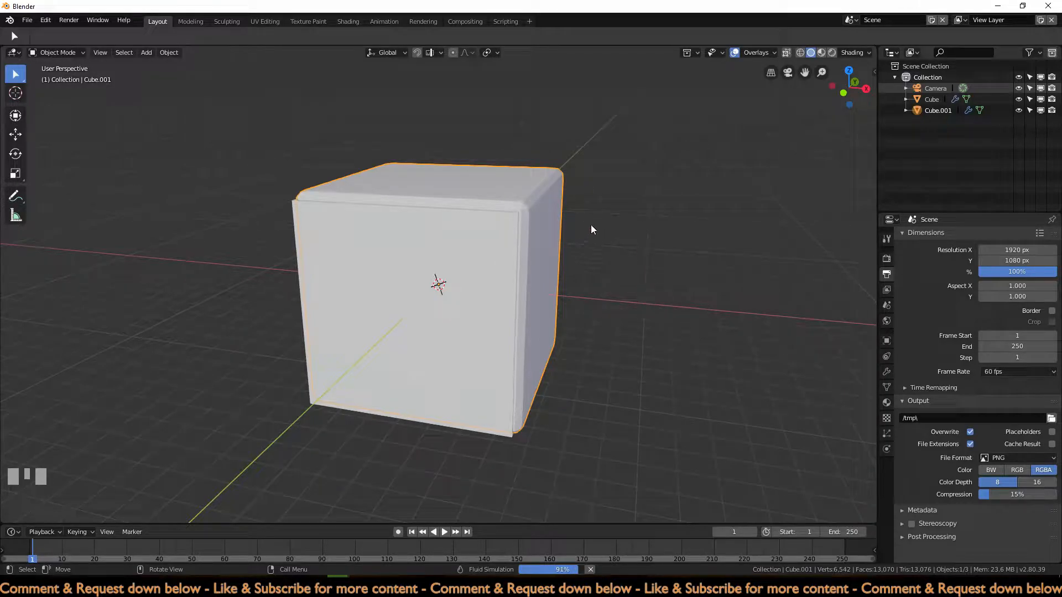
click(505, 226)
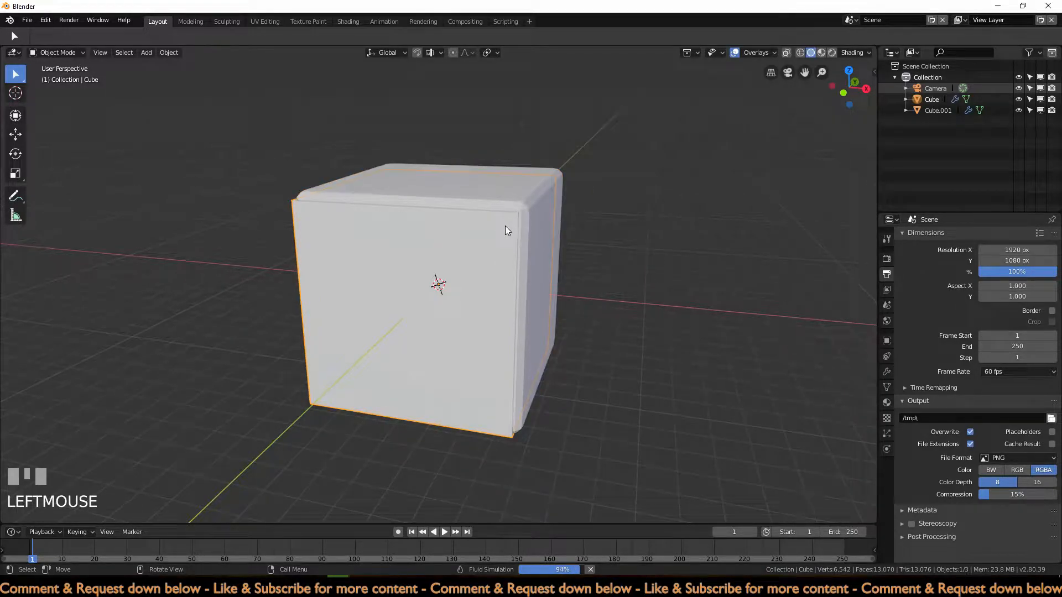
click(525, 214)
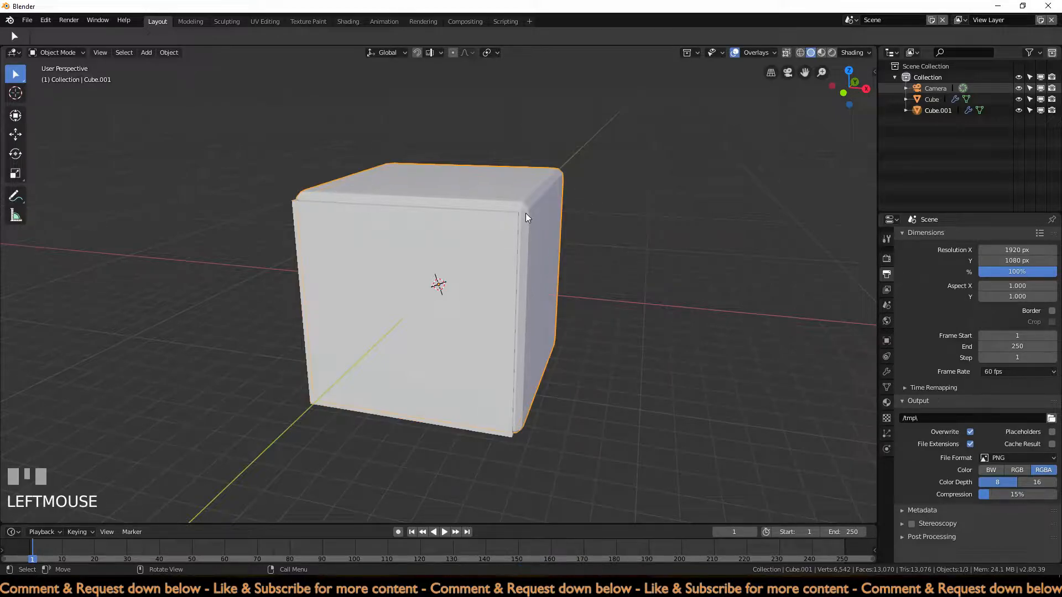
click(506, 230)
click(525, 214)
click(500, 227)
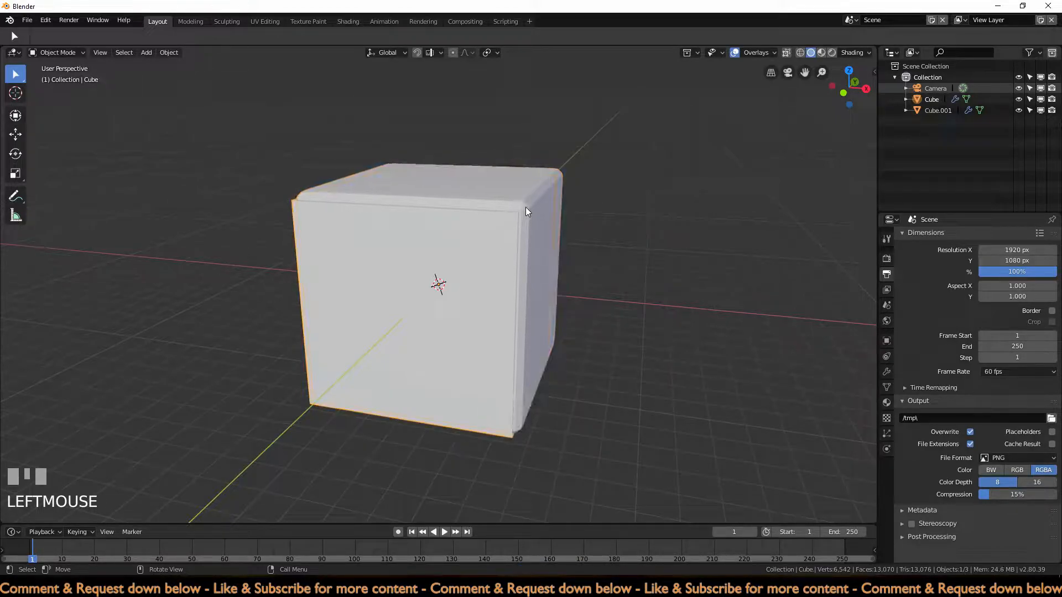
click(526, 207)
click(500, 231)
click(534, 199)
click(495, 234)
click(535, 199)
Step: Hide the original fluid cube in both the viewport and the renders, keeping the domain shown
click(493, 264)
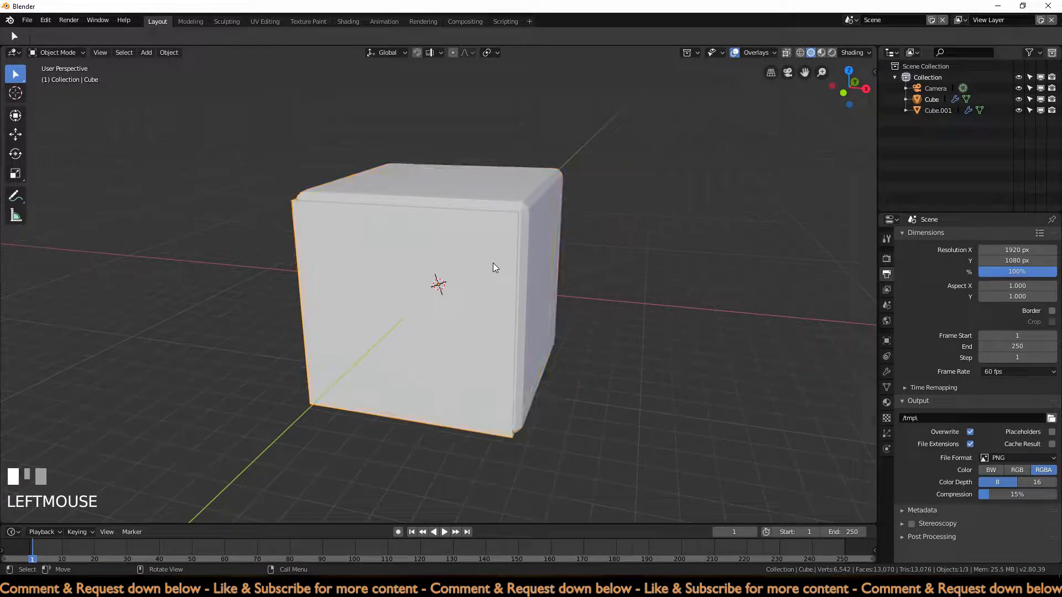
click(1019, 100)
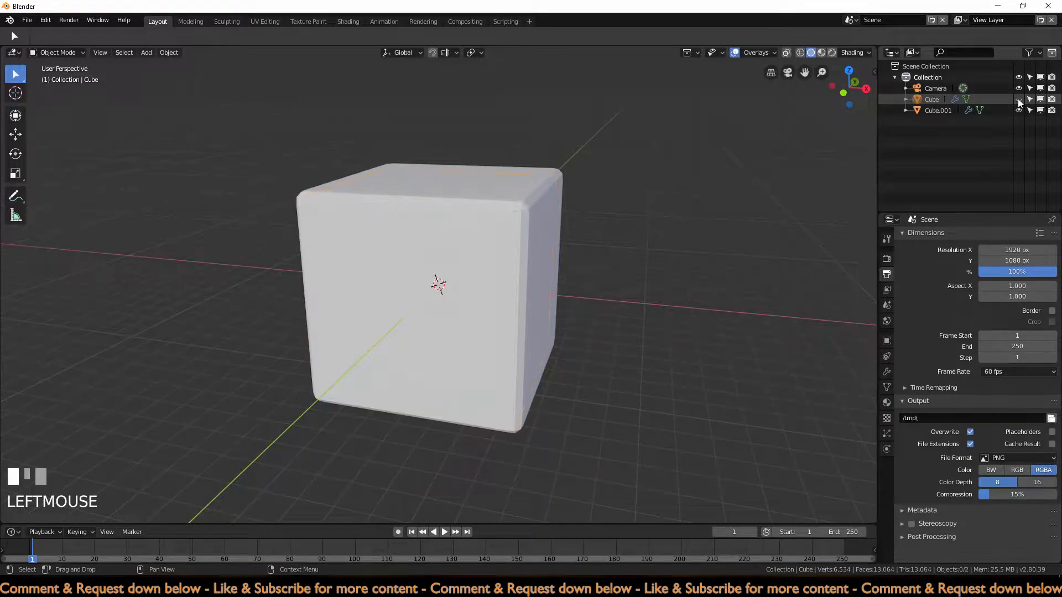
click(1053, 100)
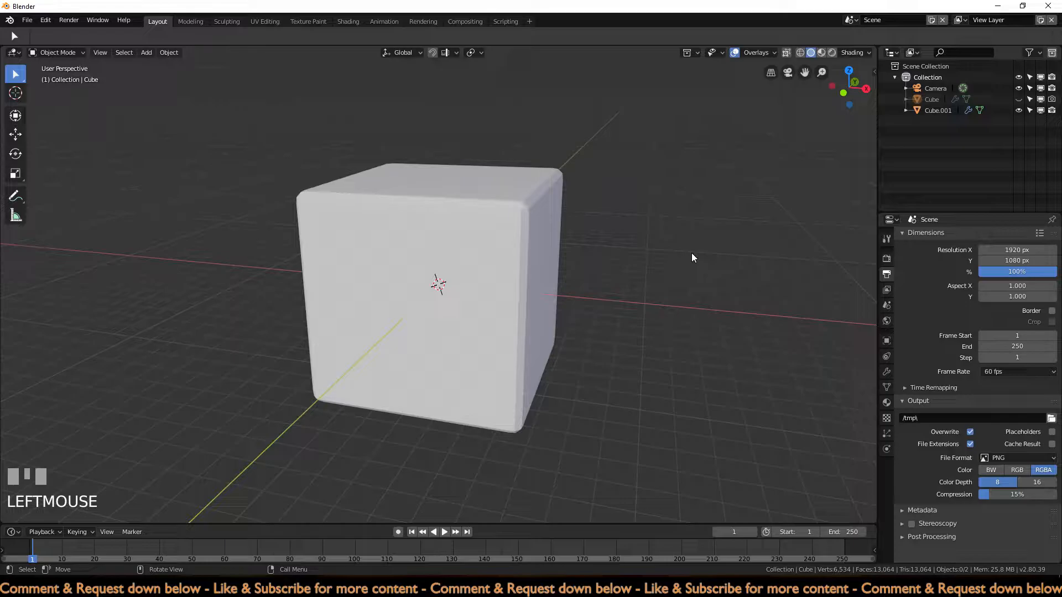
Step: Select the domain and play the baked fluid animation, stopping it near the end
click(468, 283)
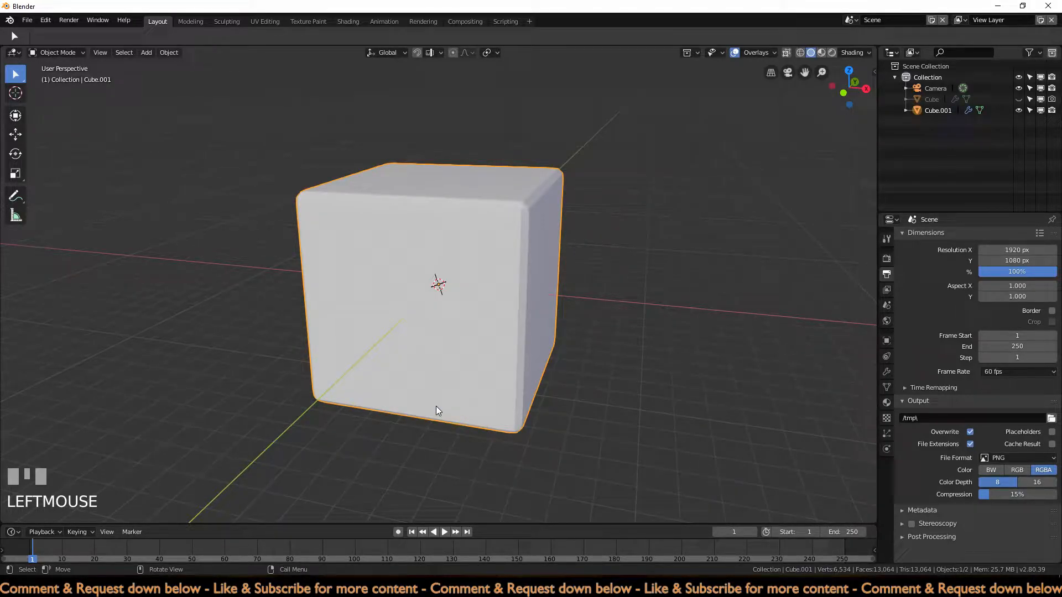
scroll(436, 406, down, 3)
click(445, 532)
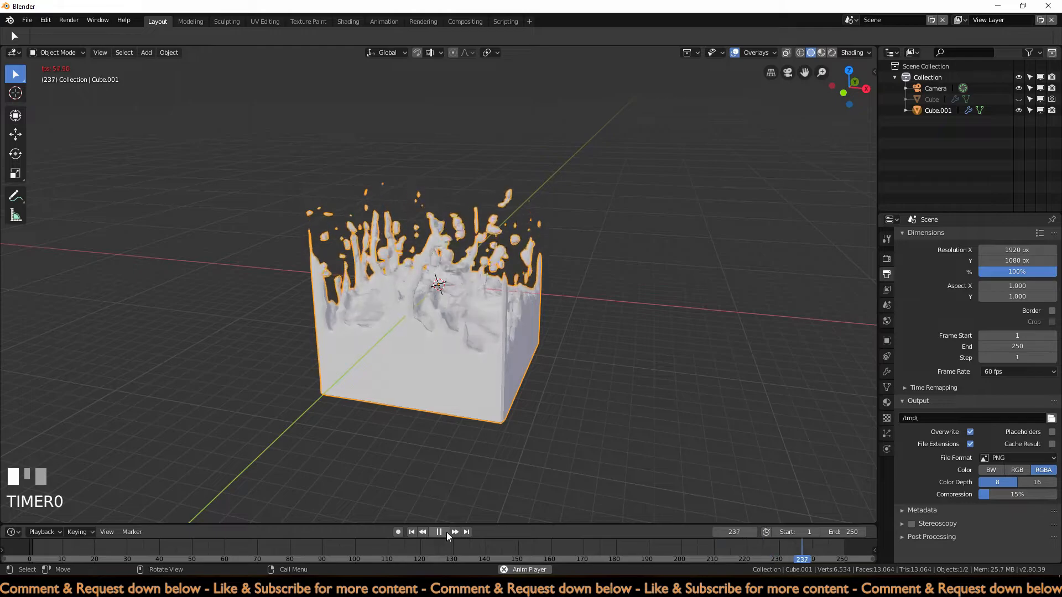
click(446, 531)
Step: Go to the last frame and examine the fluid surface up close together with the domain's resolution settings
click(467, 532)
middle_drag(493, 486, 510, 444)
scroll(510, 444, up, 2)
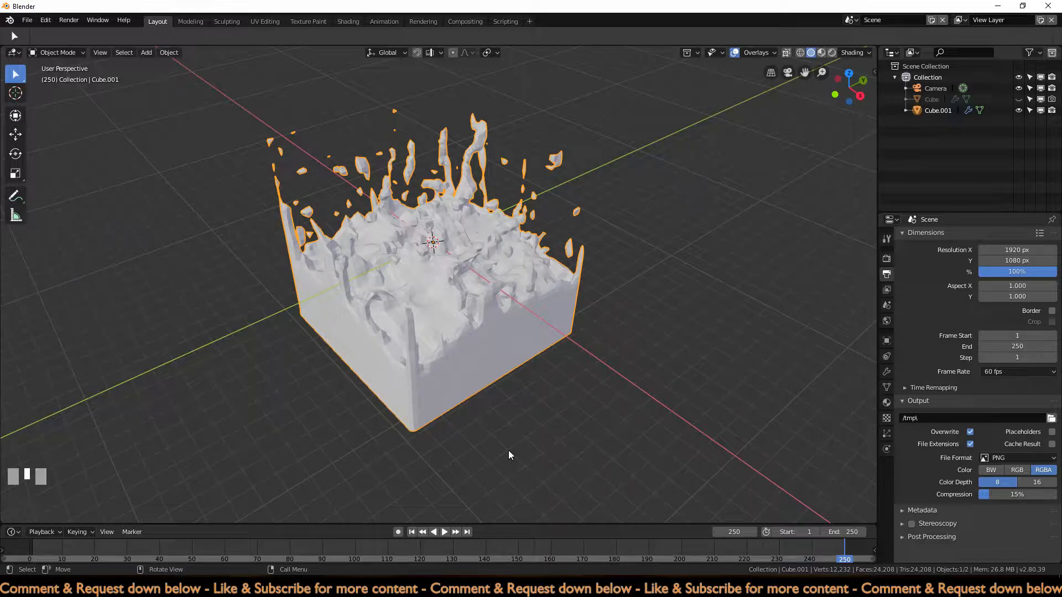
middle_drag(509, 450, 484, 447)
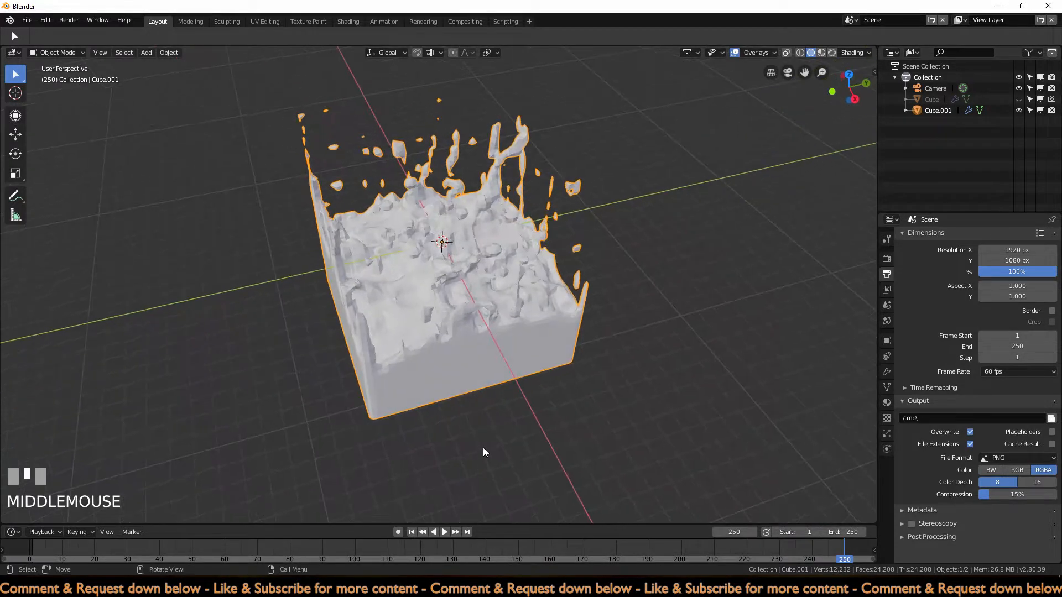
scroll(484, 444, up, 4)
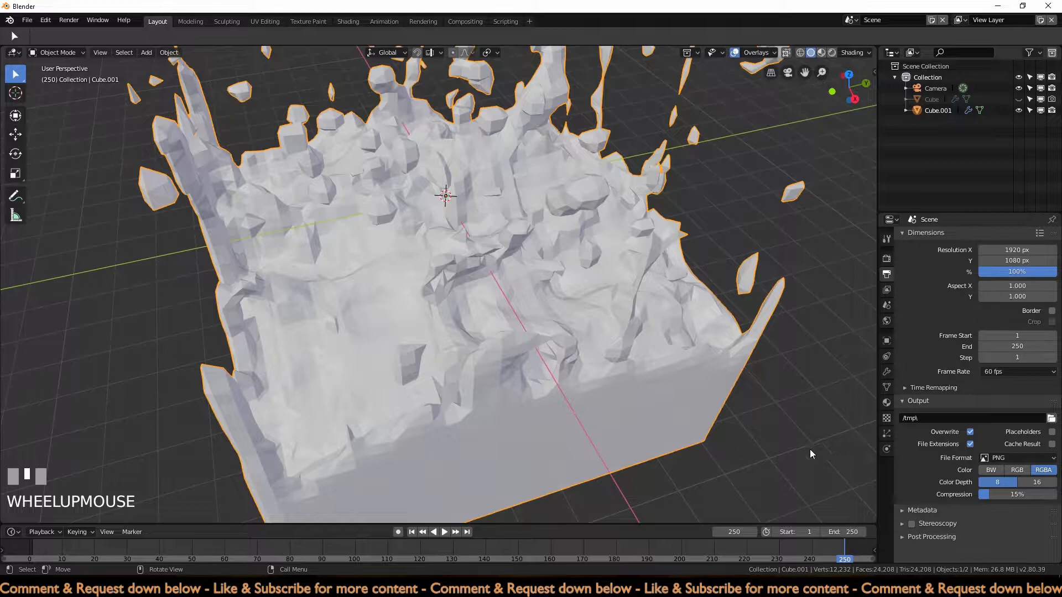
click(886, 449)
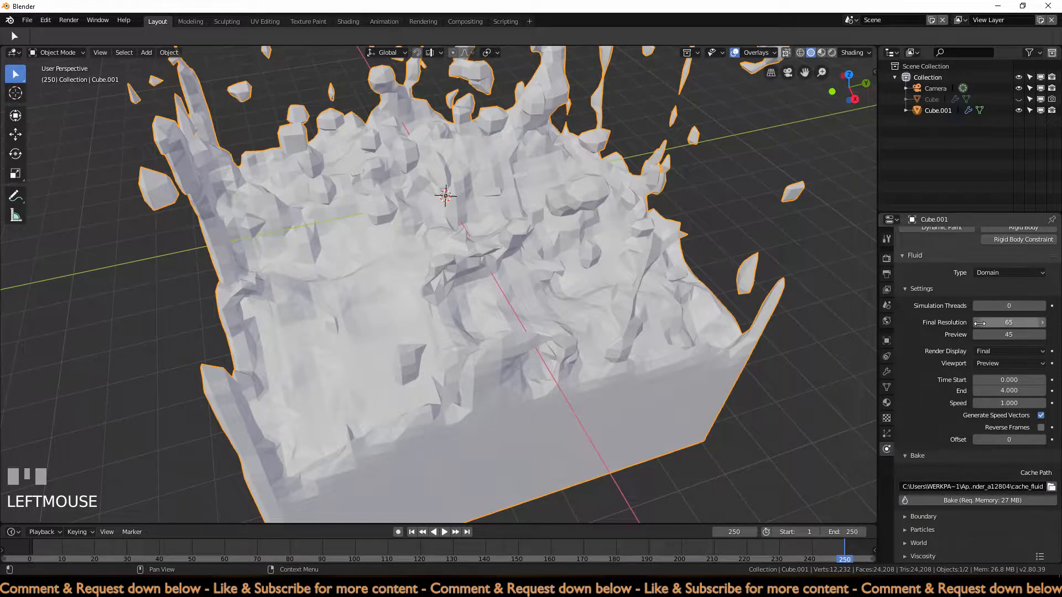
scroll(480, 369, down, 2)
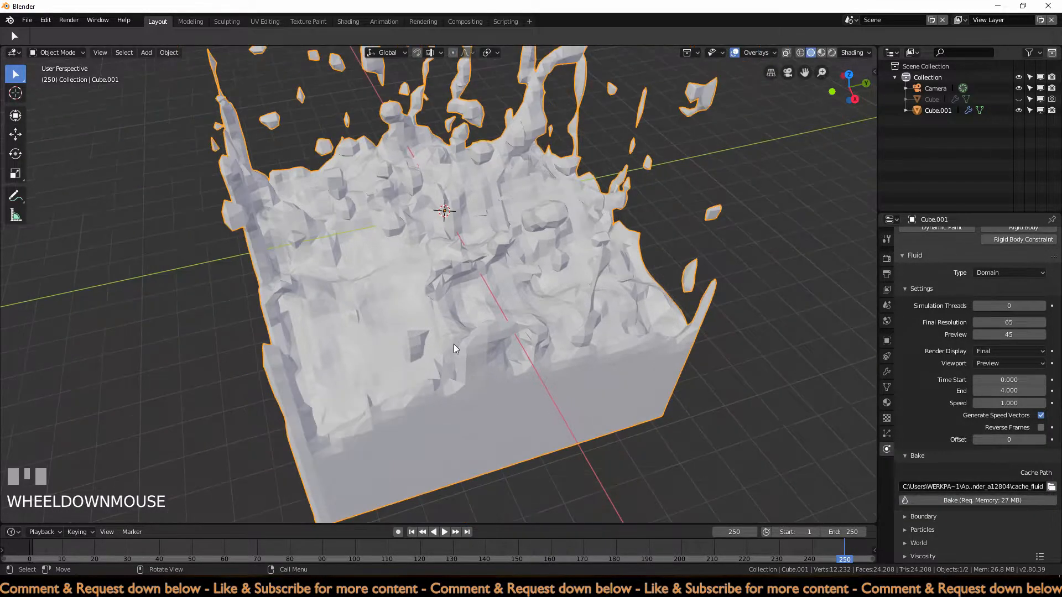
Step: Try Shade Smooth on the fluid mesh and return it to flat shading
right_click(451, 285)
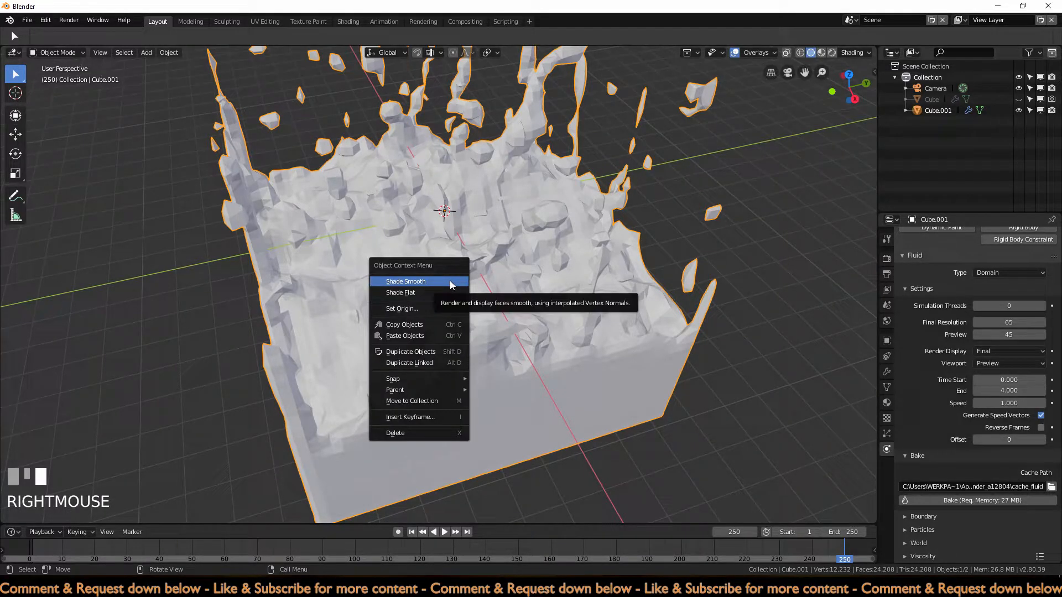
click(449, 281)
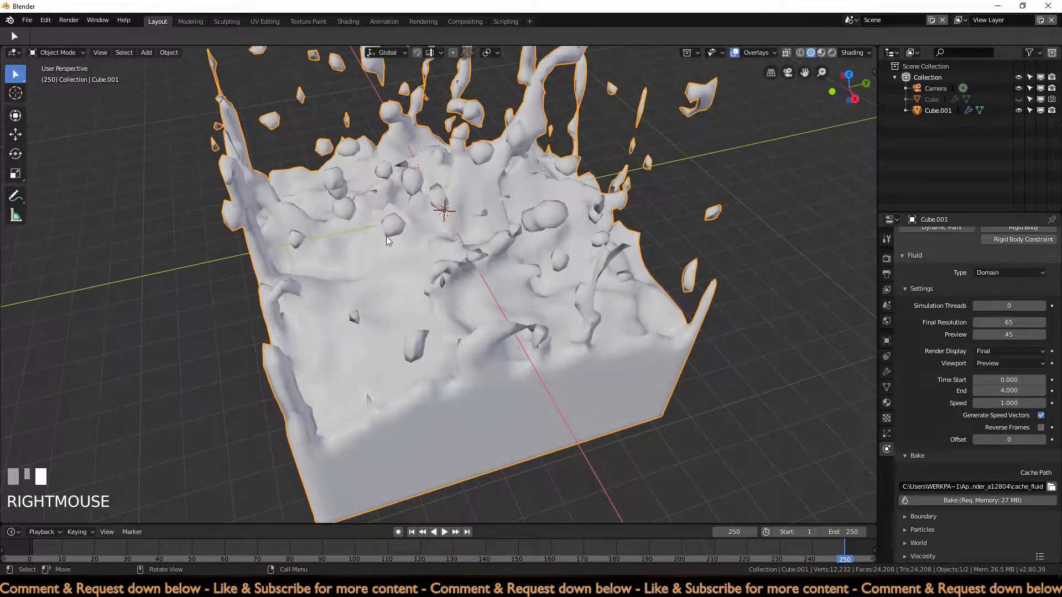
mouse_move(486, 277)
middle_down()
mouse_move(462, 270)
mouse_move(477, 270)
middle_up()
right_click(478, 270)
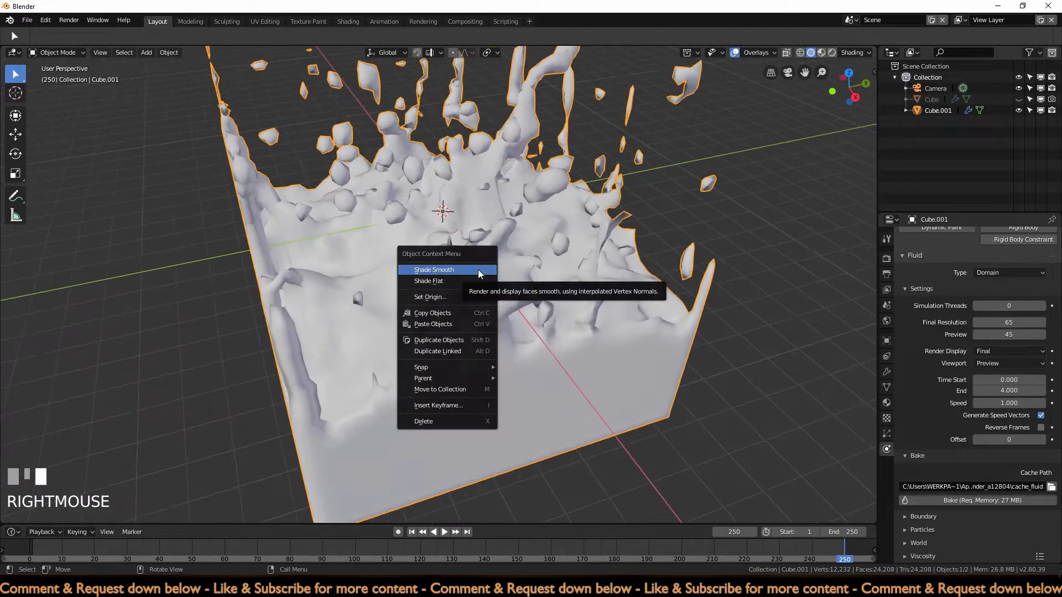
click(479, 279)
scroll(486, 290, down, 3)
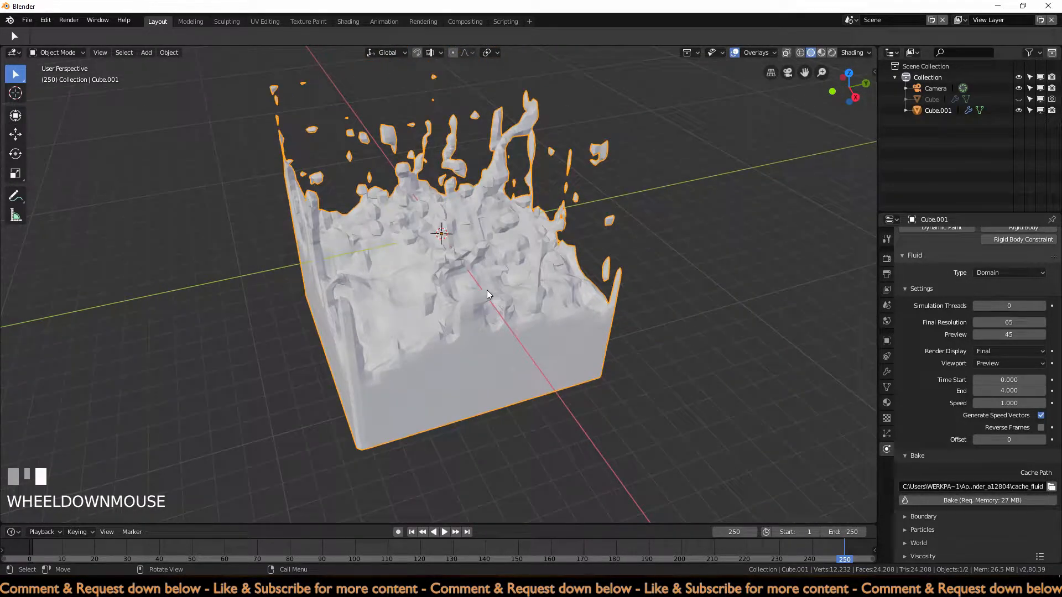
middle_drag(486, 290, 492, 301)
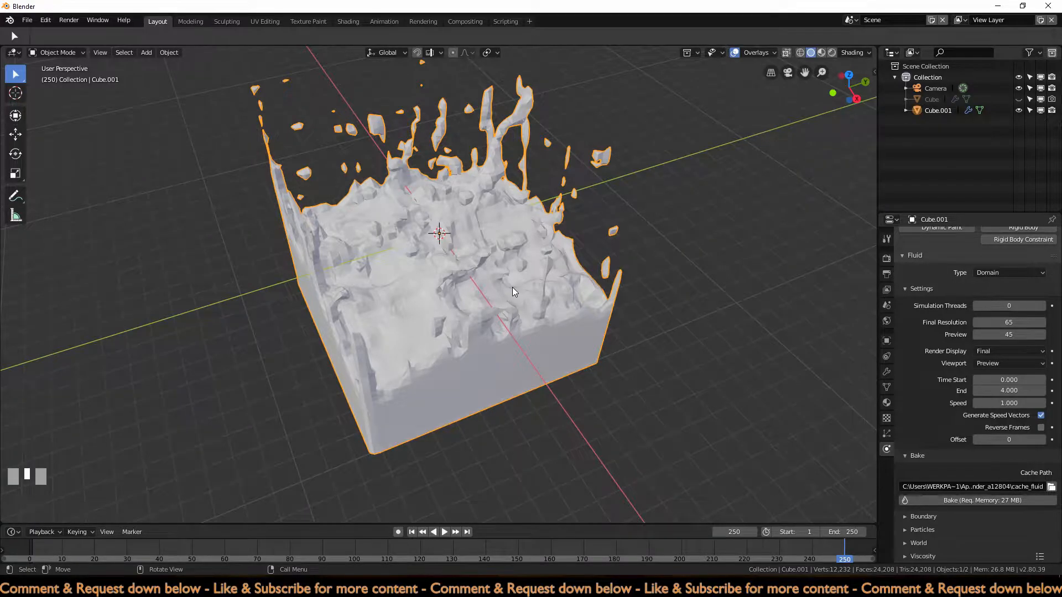
middle_drag(512, 287, 525, 290)
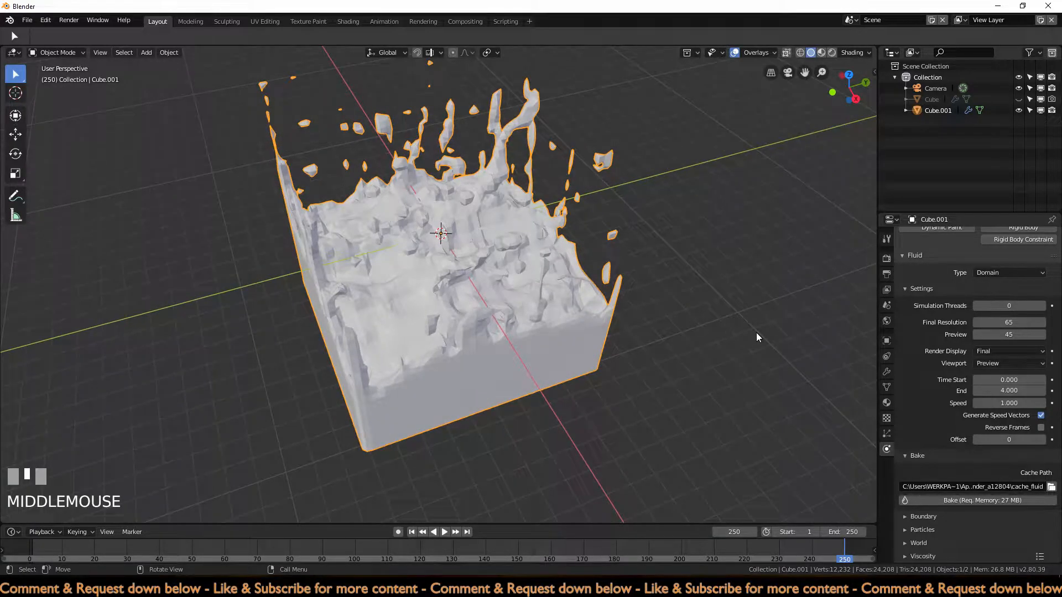
Step: Apply the domain's Fluidsim modifier at frame 118 to turn the fluid into a static mesh
click(886, 372)
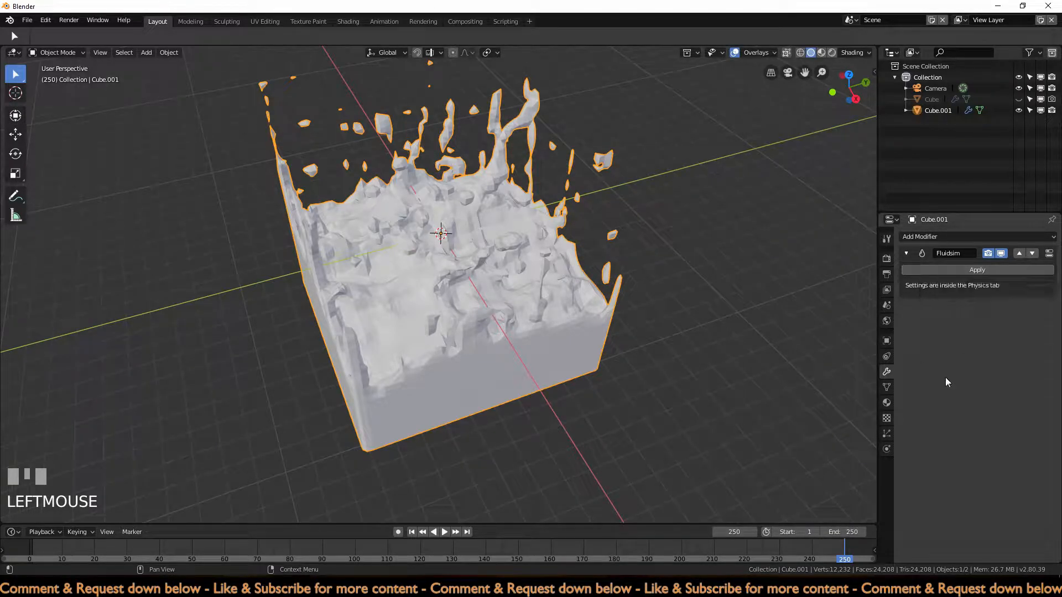
right_drag(785, 553, 414, 553)
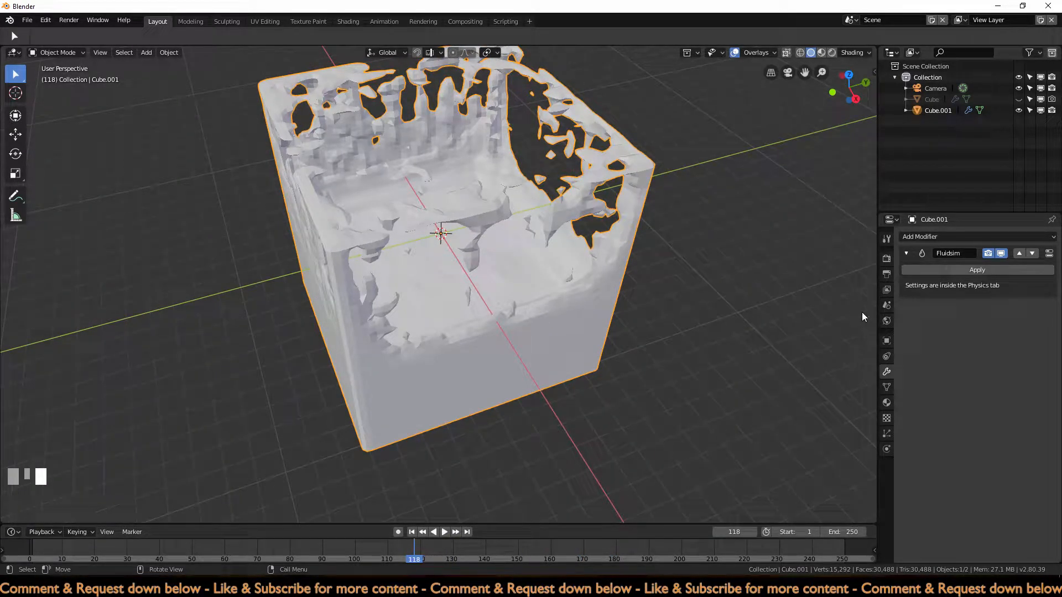
click(993, 269)
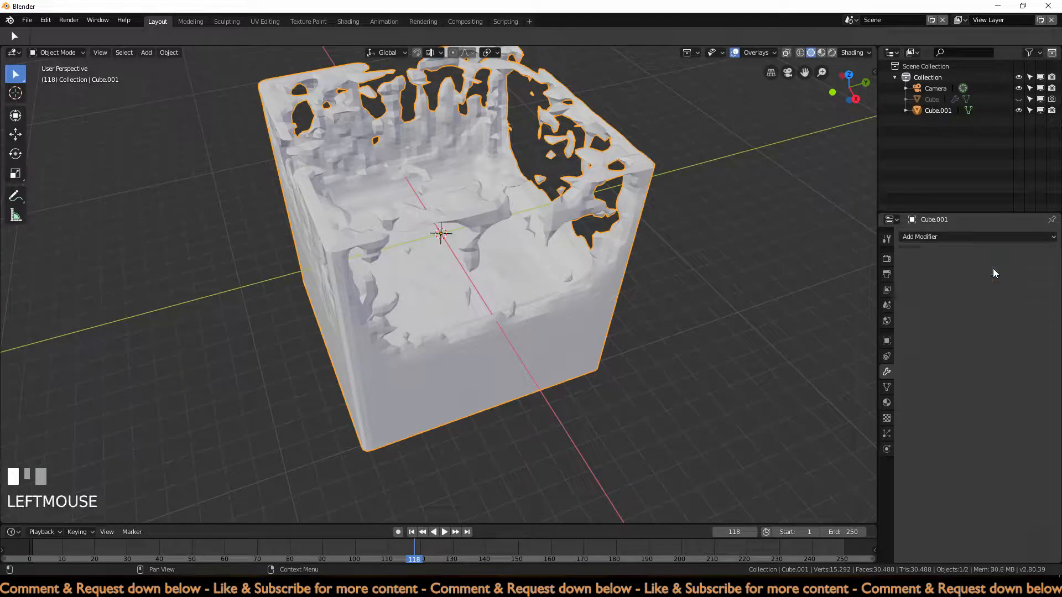
scroll(577, 403, down, 1)
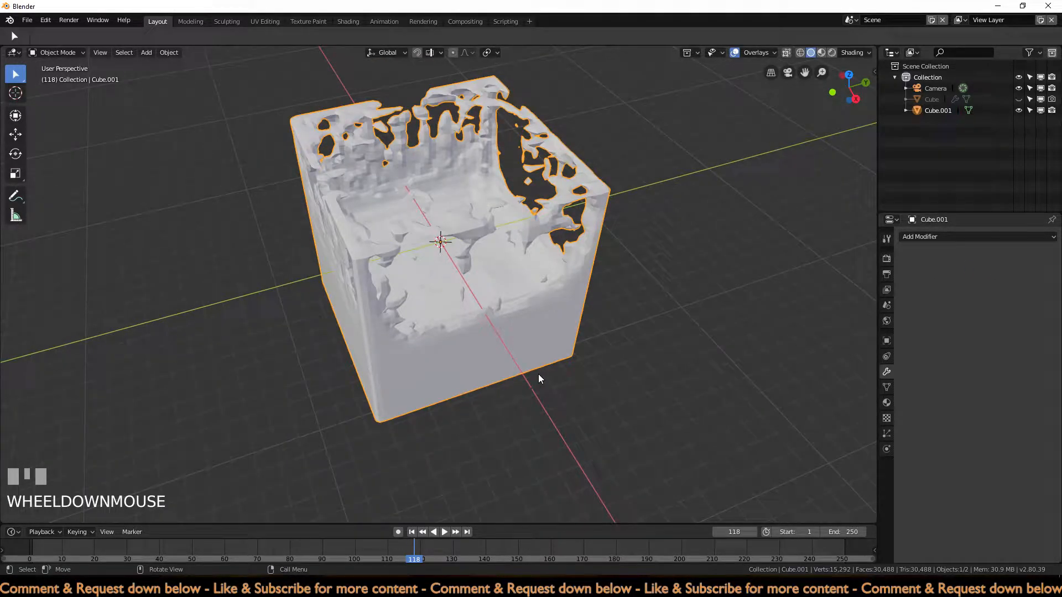
key(s)
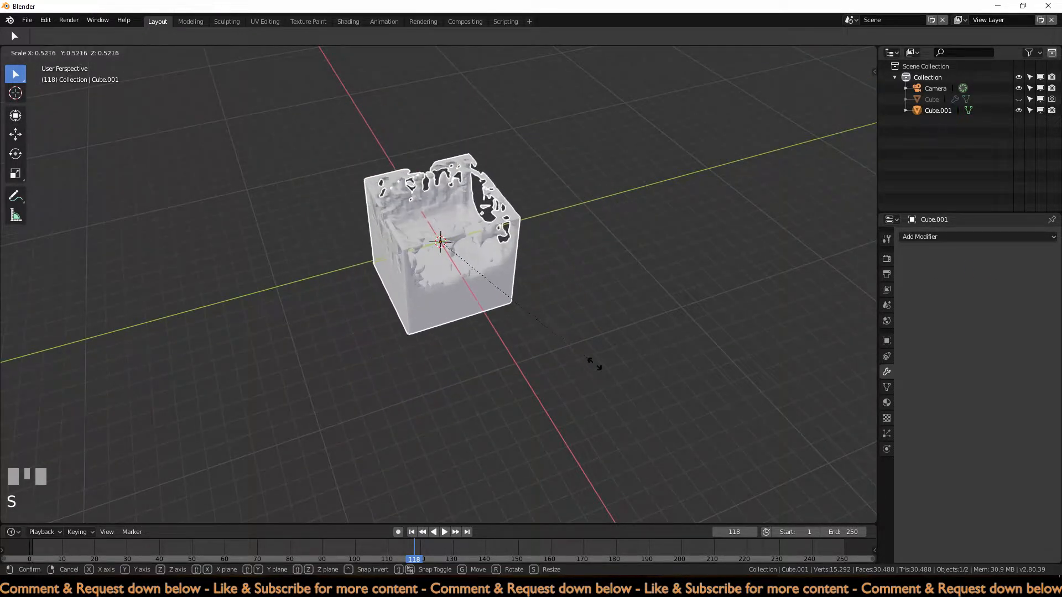
key(Escape)
key(s)
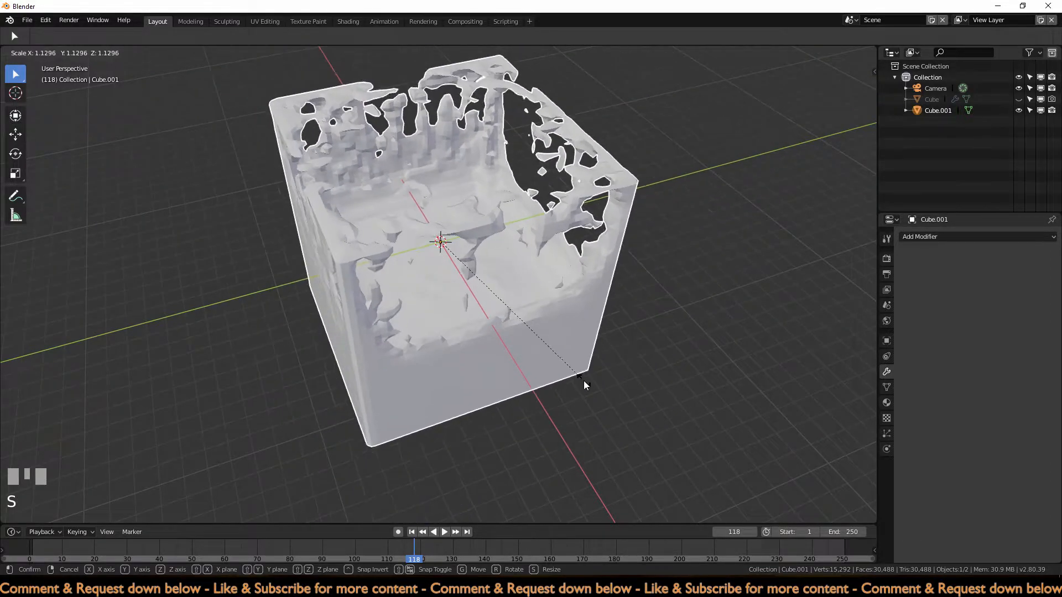
key(Escape)
Step: Go back to frame 1 and examine the applied fluid mesh from several sides with the viewport overlays hidden
middle_drag(580, 344, 559, 324)
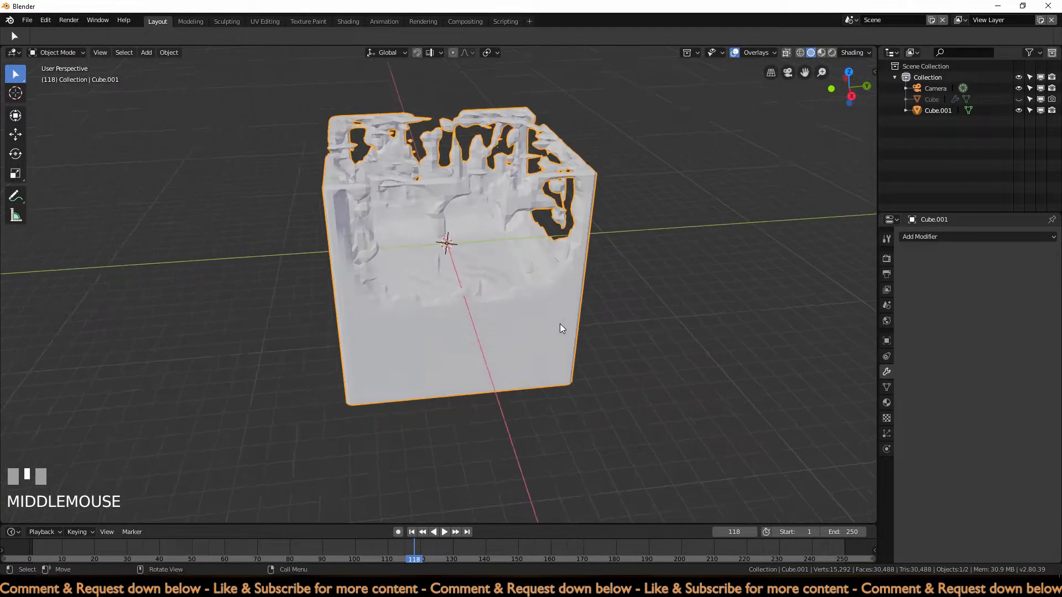
click(412, 530)
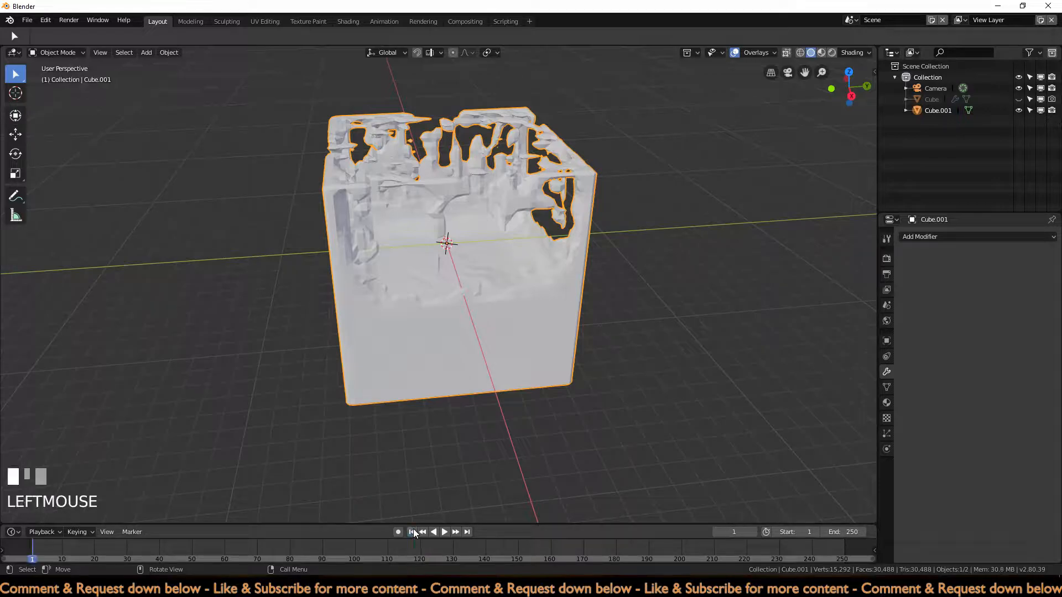
middle_drag(774, 302, 673, 315)
scroll(653, 321, up, 2)
click(735, 53)
middle_drag(671, 273, 417, 331)
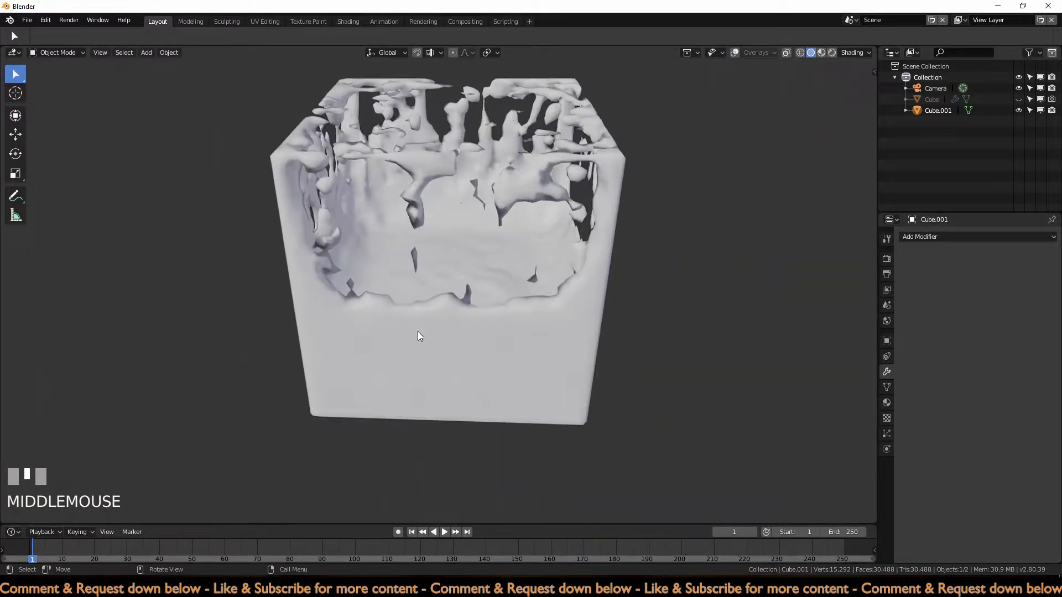
middle_drag(583, 296, 425, 299)
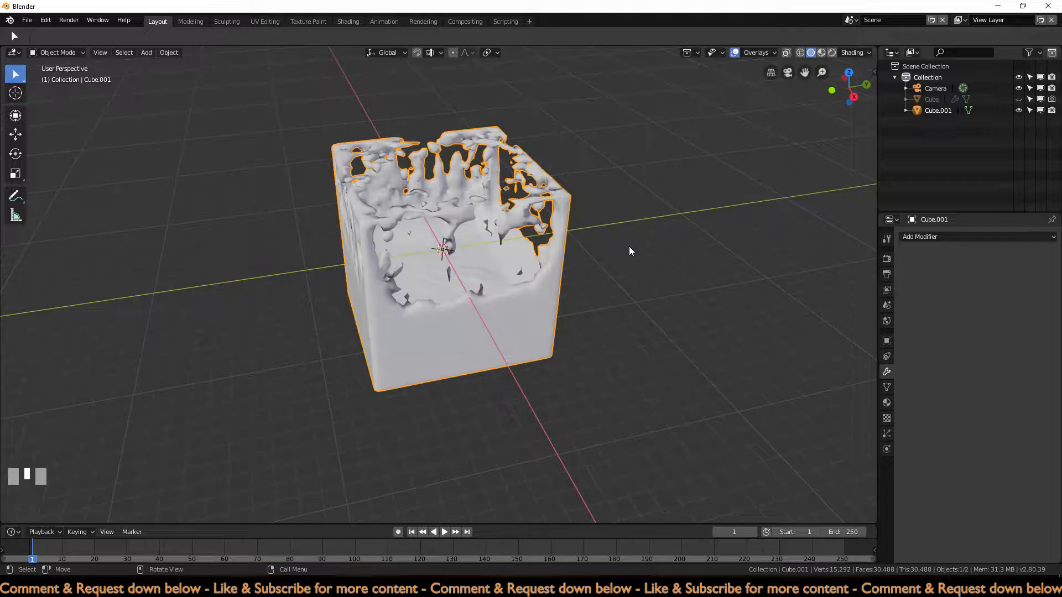
Step: Delete the applied fluid mesh from the scene
key(Delete)
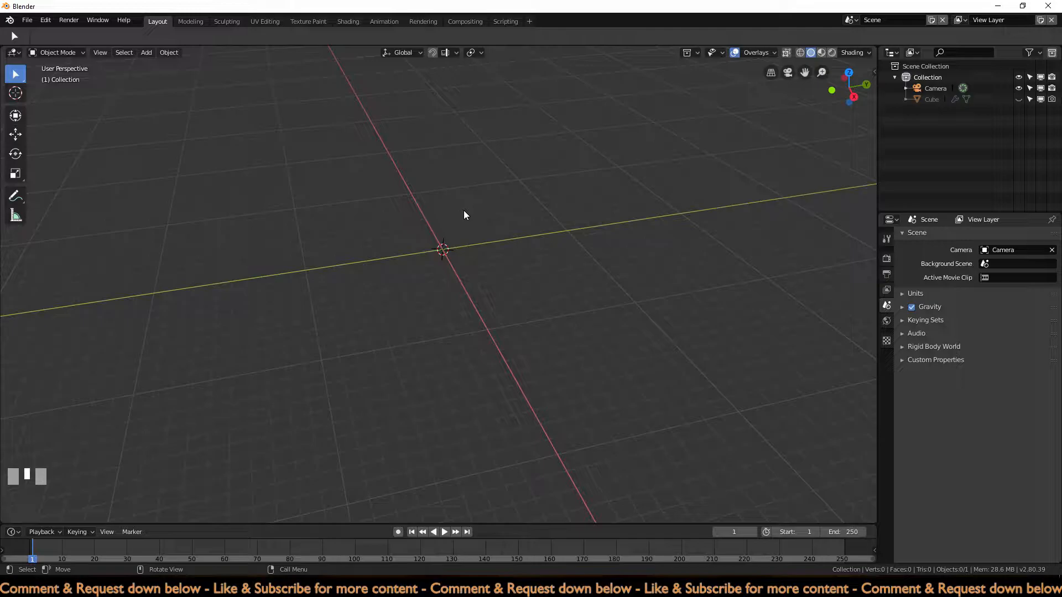
shift+middle_drag(463, 210, 529, 250)
Step: Add a plane at the scene's origin and scale it up by a factor of 5
key(shift+a)
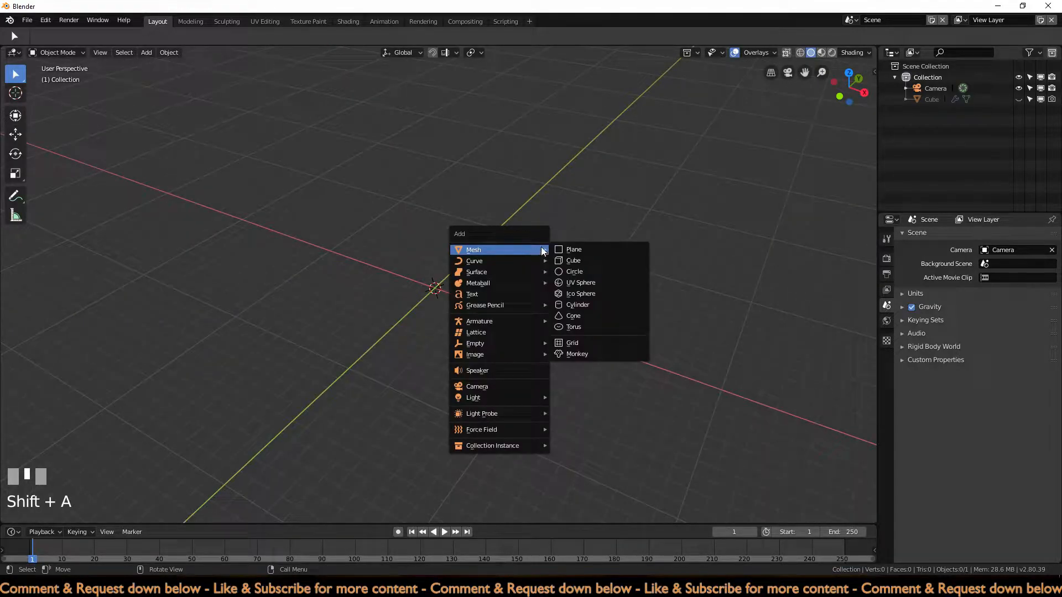
click(567, 250)
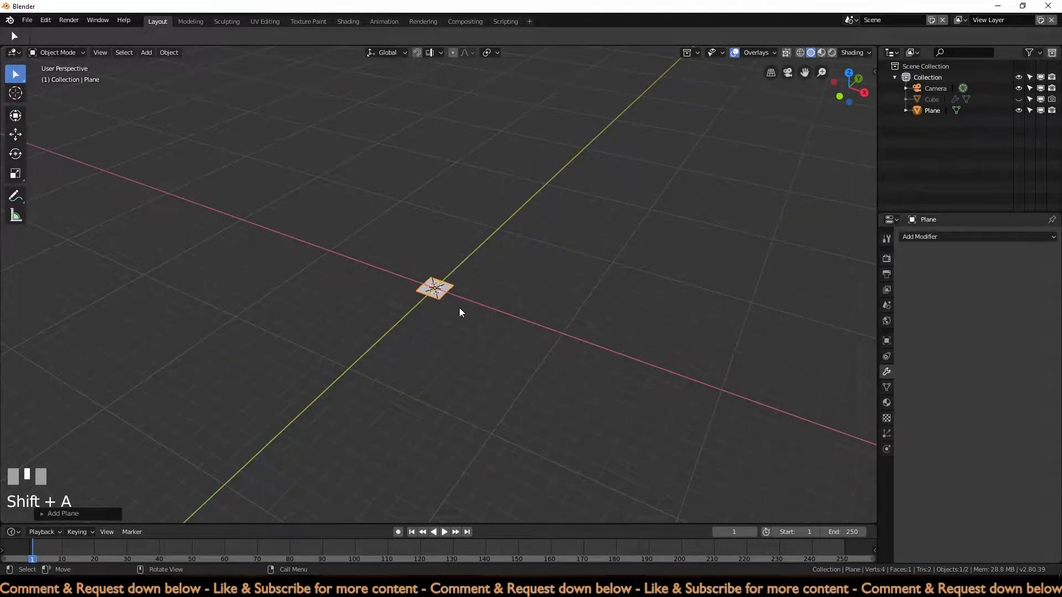
scroll(467, 326, up, 2)
text(s)
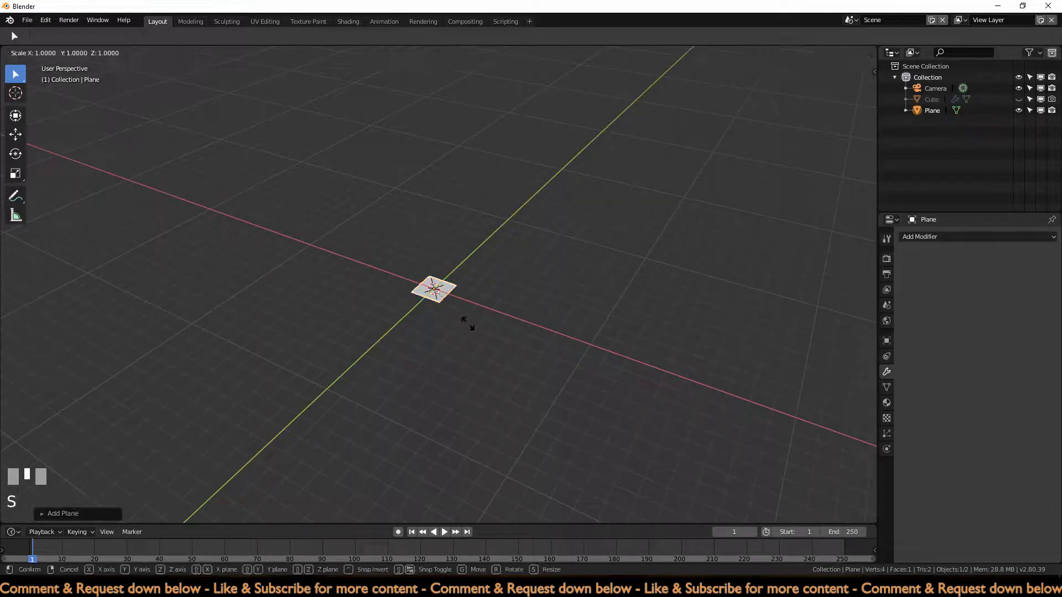
text(5)
click(468, 324)
key(KP_1)
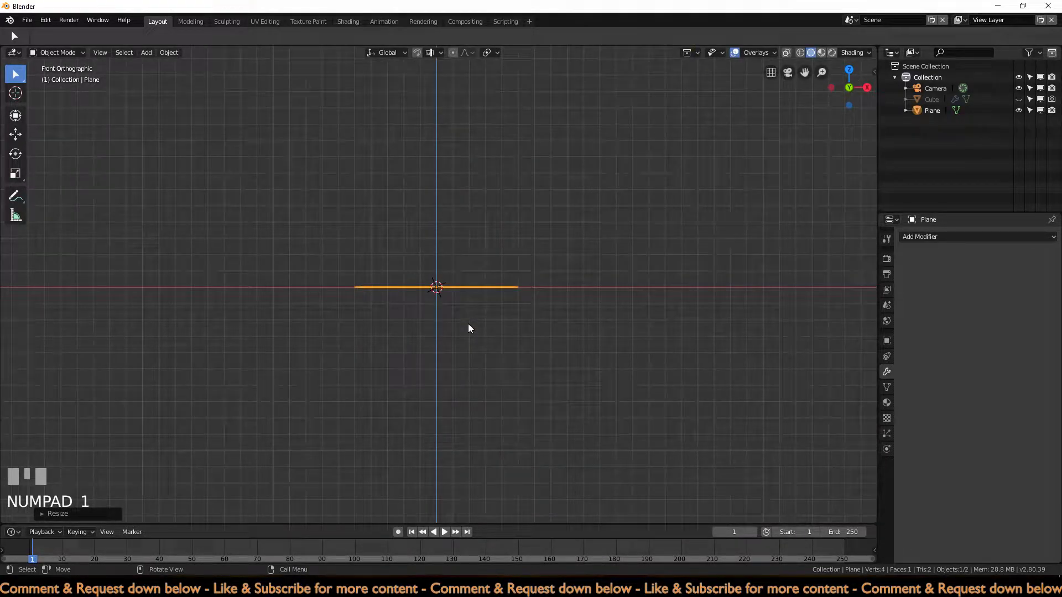
Step: Rotate the plane 90 degrees about the Y axis so it stands upright
key(r)
key(y)
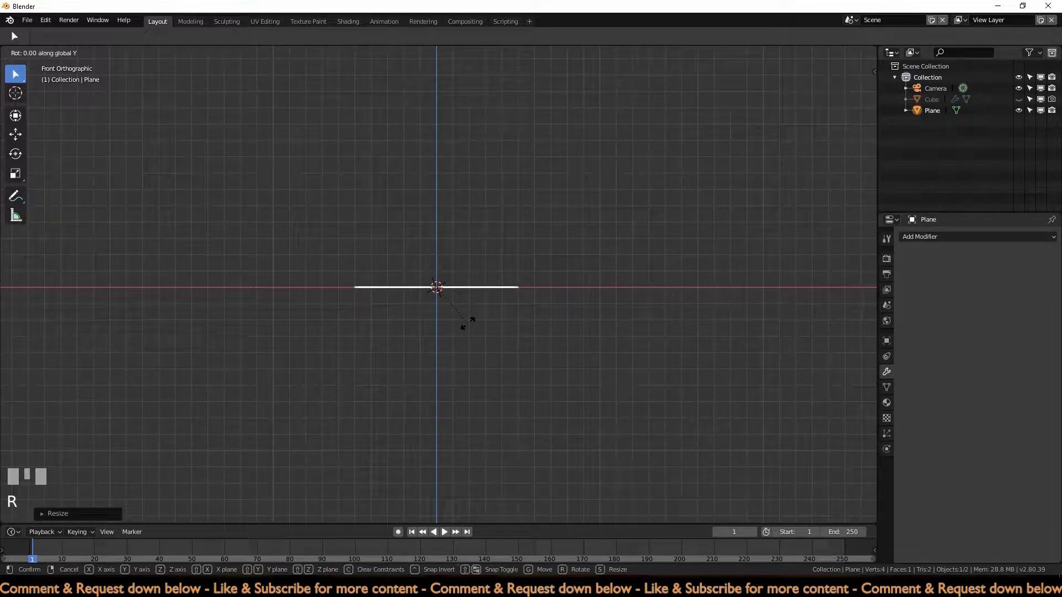
ctrl+click(381, 332)
middle_drag(450, 349, 413, 359)
key(KP_1)
scroll(465, 309, down, 3)
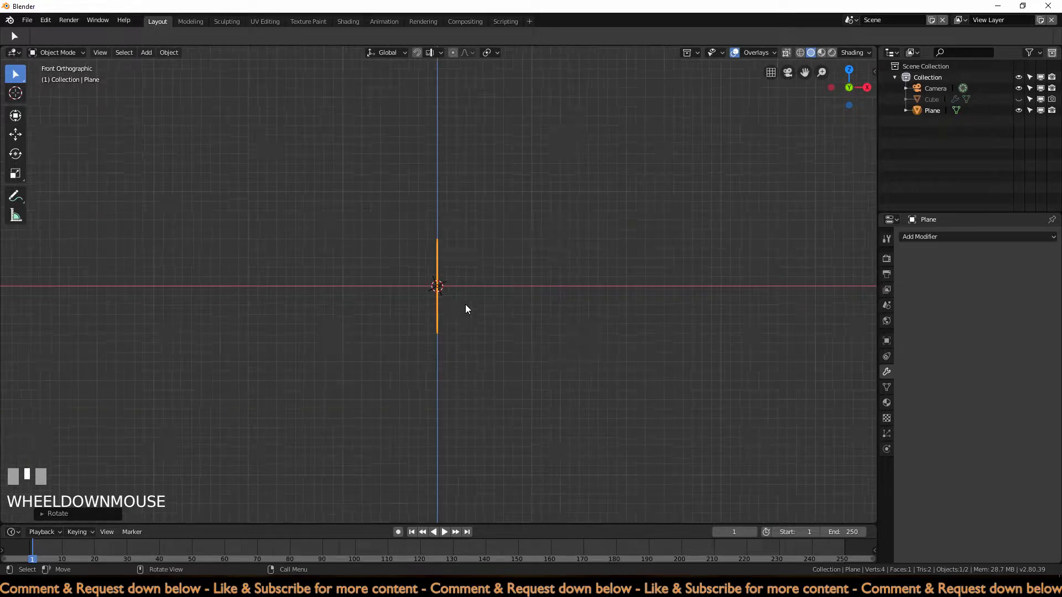
Step: Move the upright plane about 10 m along negative X and 5 m up, so its lower edge sits on the X axis
key(g)
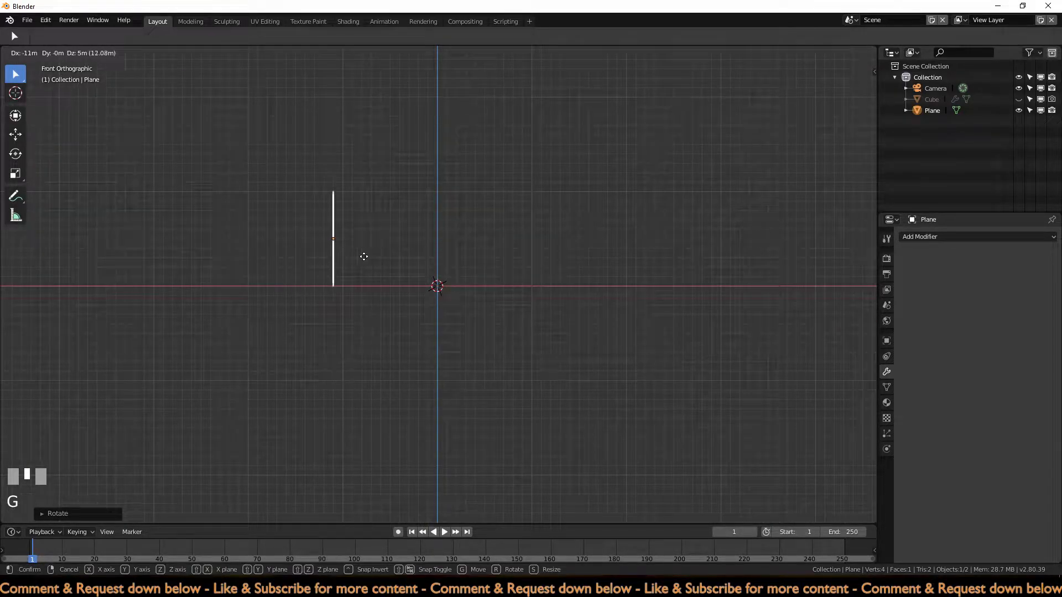
click(370, 263)
middle_drag(442, 293, 457, 300)
key(KP_1)
Step: Add a cube at the scene's origin and scale it by a factor of 6 along the Y axis
key(shift+a)
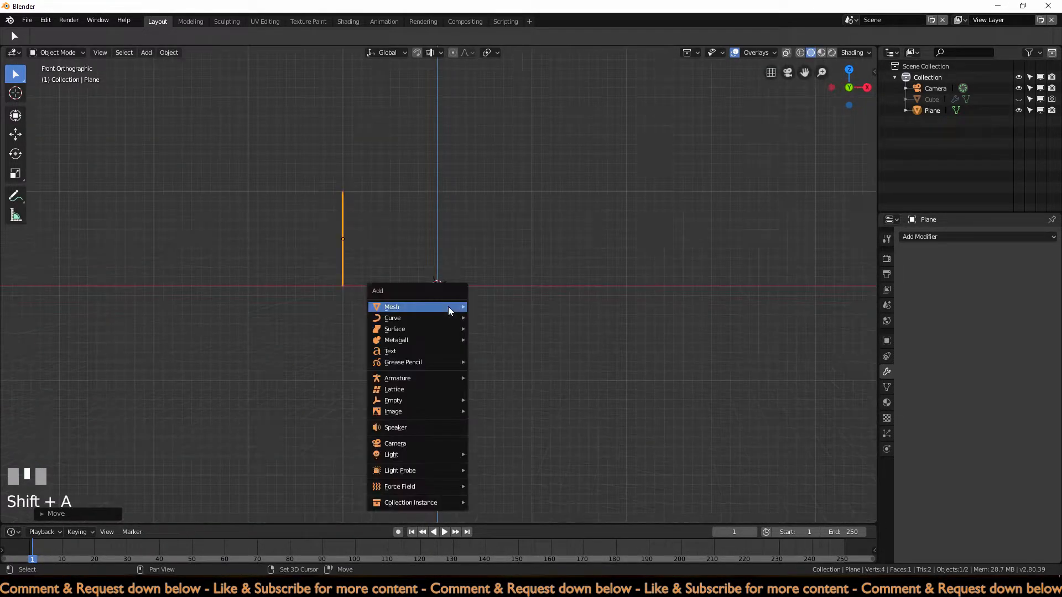
mouse_move(448, 307)
click(484, 317)
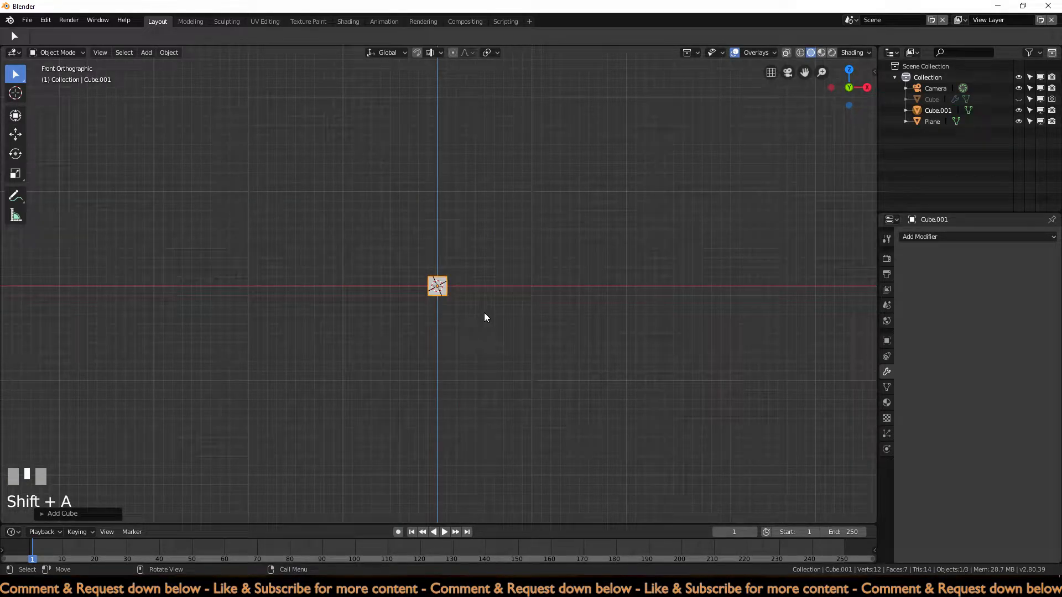
middle_drag(485, 315, 442, 355)
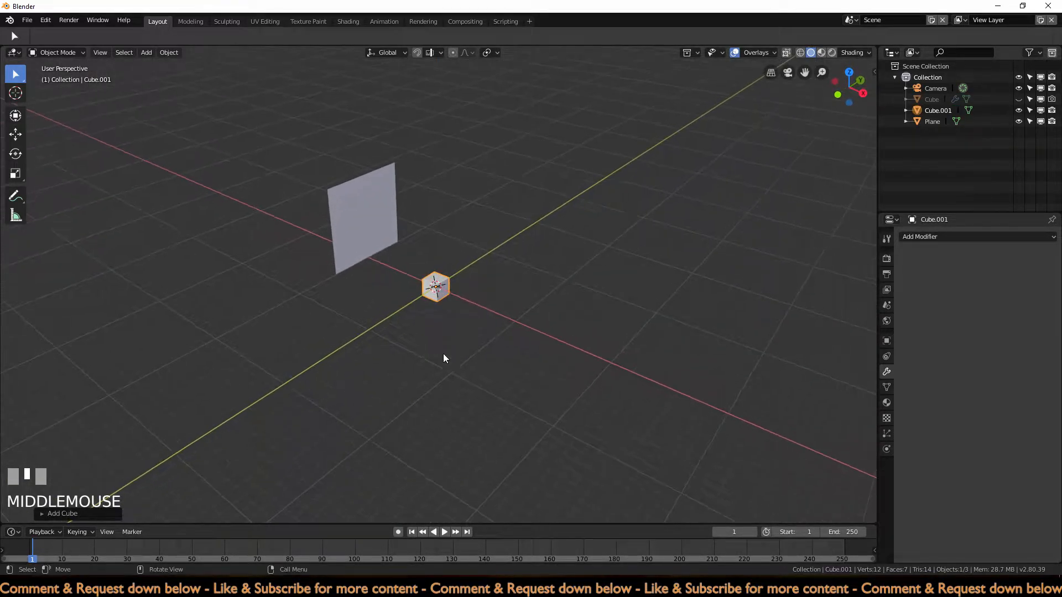
scroll(496, 355, up, 2)
key(s)
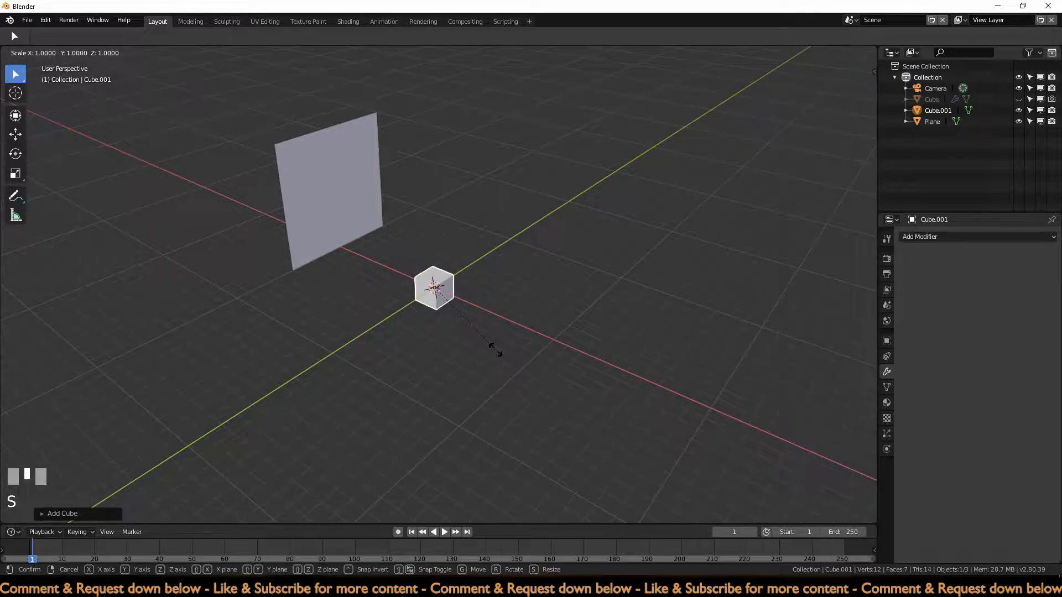
text(y)
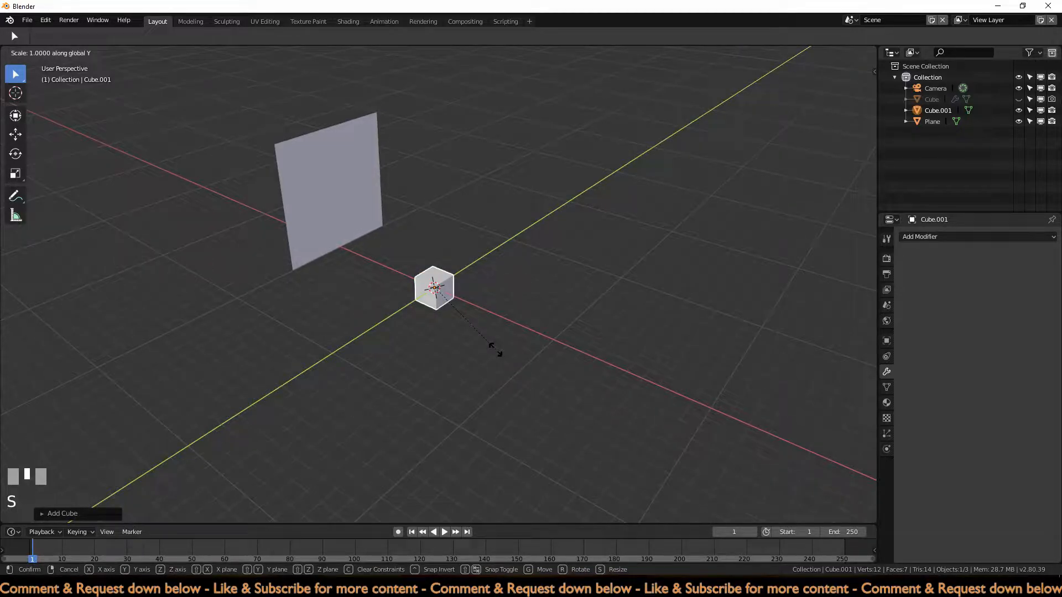
text(6)
click(495, 350)
Step: Scale the new cube by a factor of 10 along both the X and Z axes
key(s)
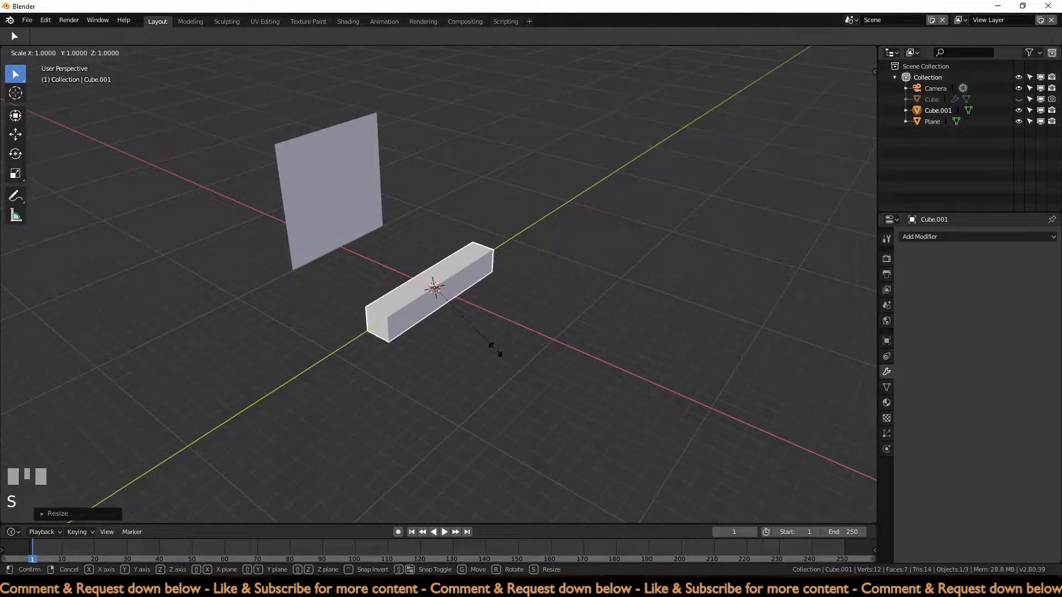
key(x)
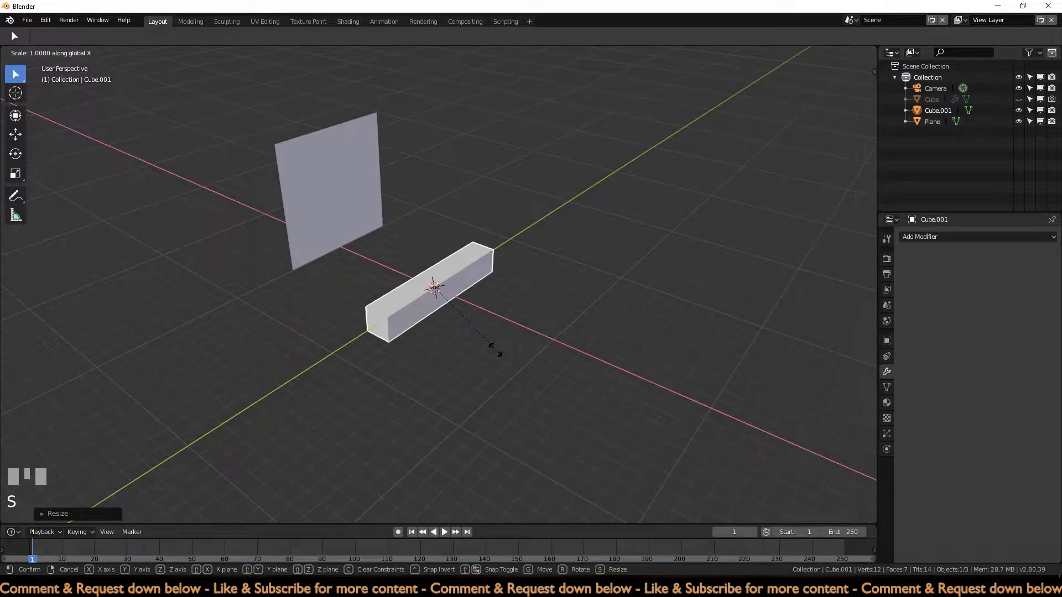
text(6)
click(495, 350)
key(s)
key(z)
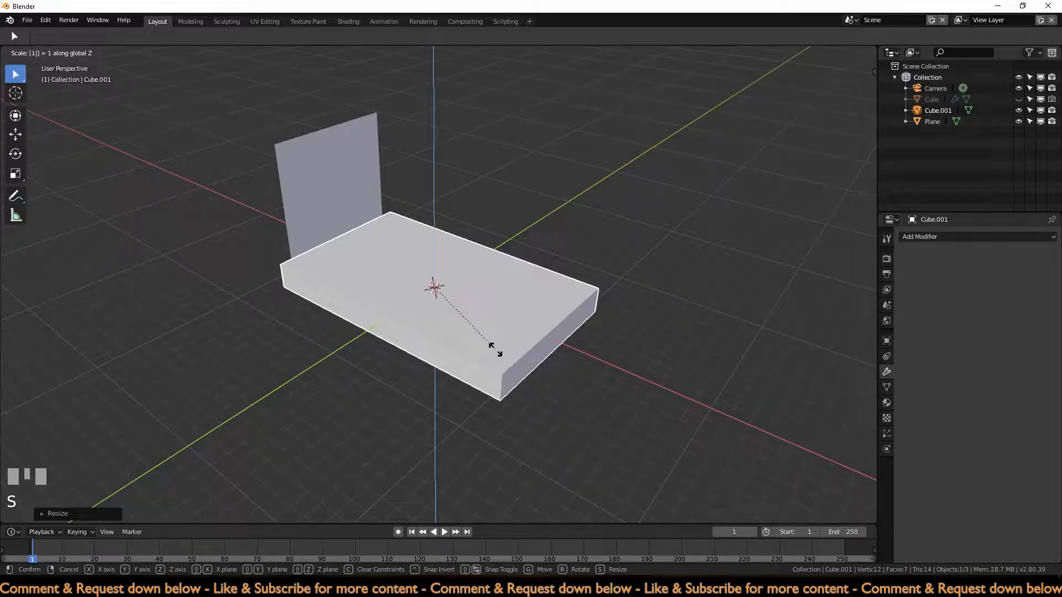
text(10)
click(495, 350)
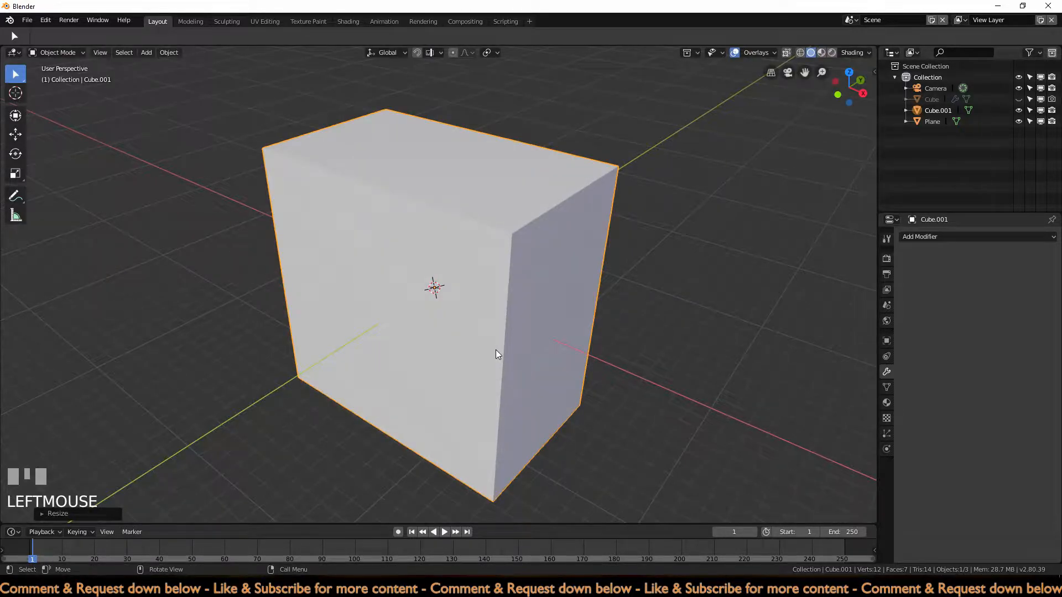
Step: Switch the viewport to wireframe shading and view the large box in perspective
key(KP_1)
key(z)
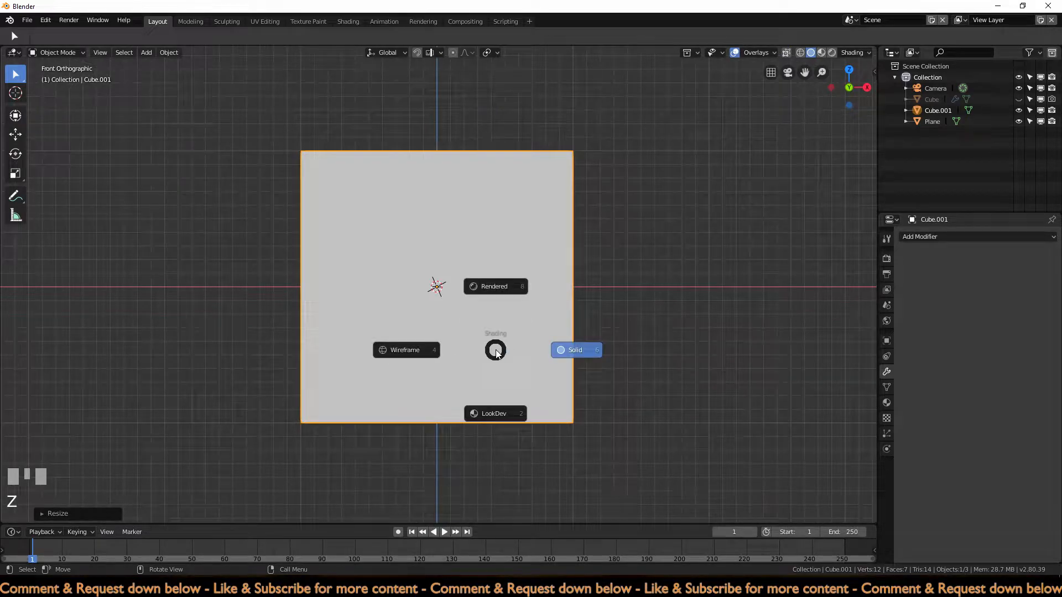
click(418, 350)
middle_drag(417, 346, 410, 356)
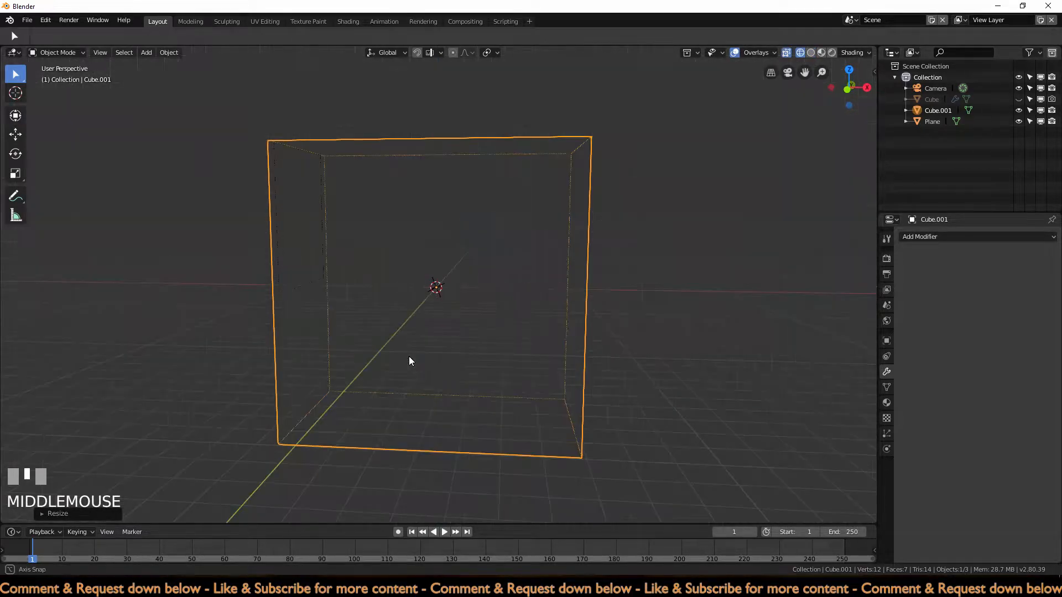
Step: Enable fluid physics on the upright plane and set its type to Inflow
click(309, 283)
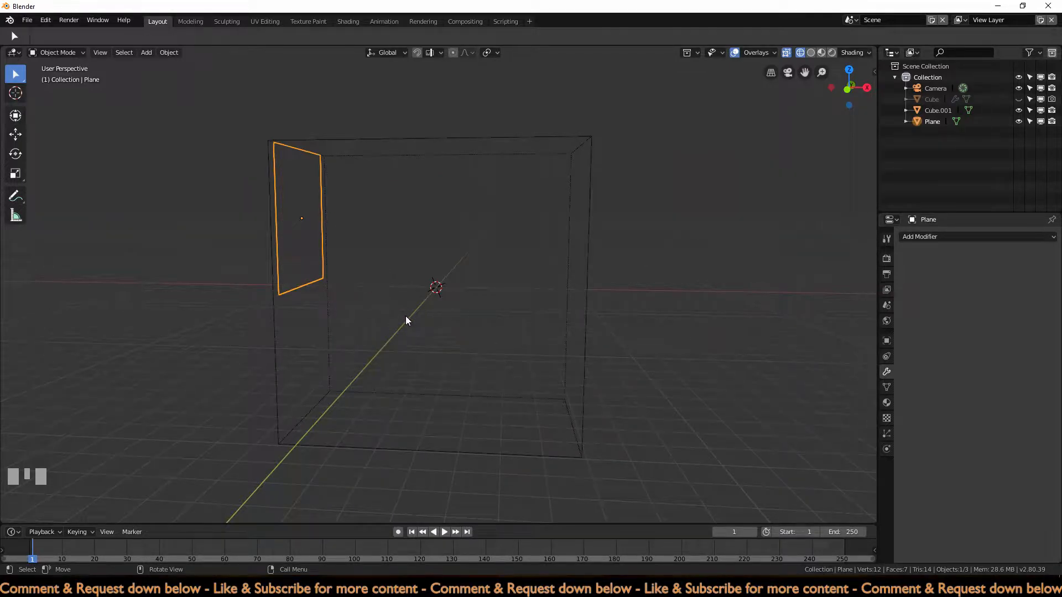
middle_drag(406, 316, 424, 321)
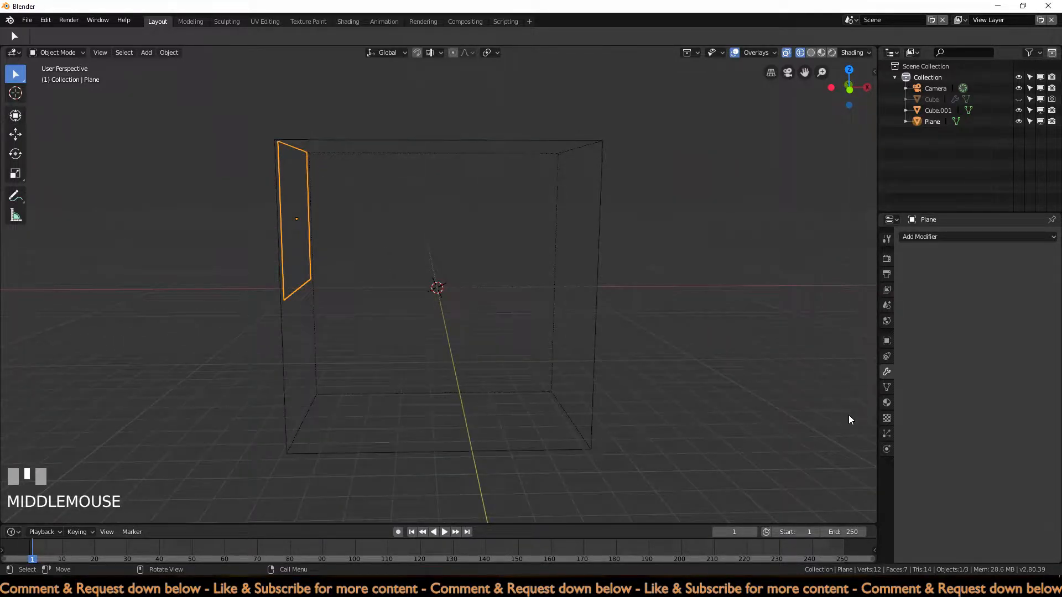
click(887, 448)
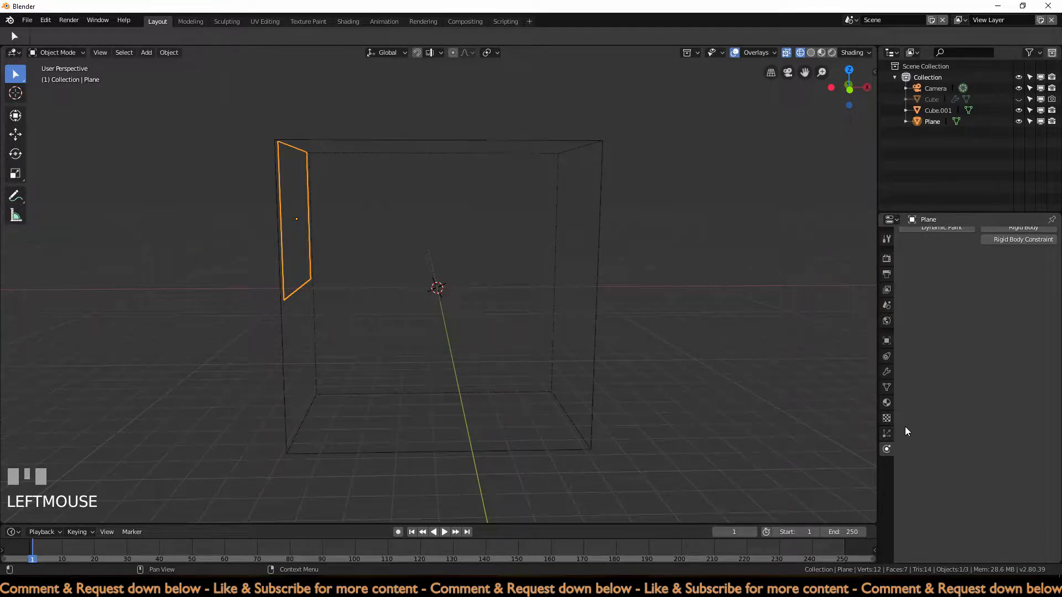
scroll(912, 424, up, 3)
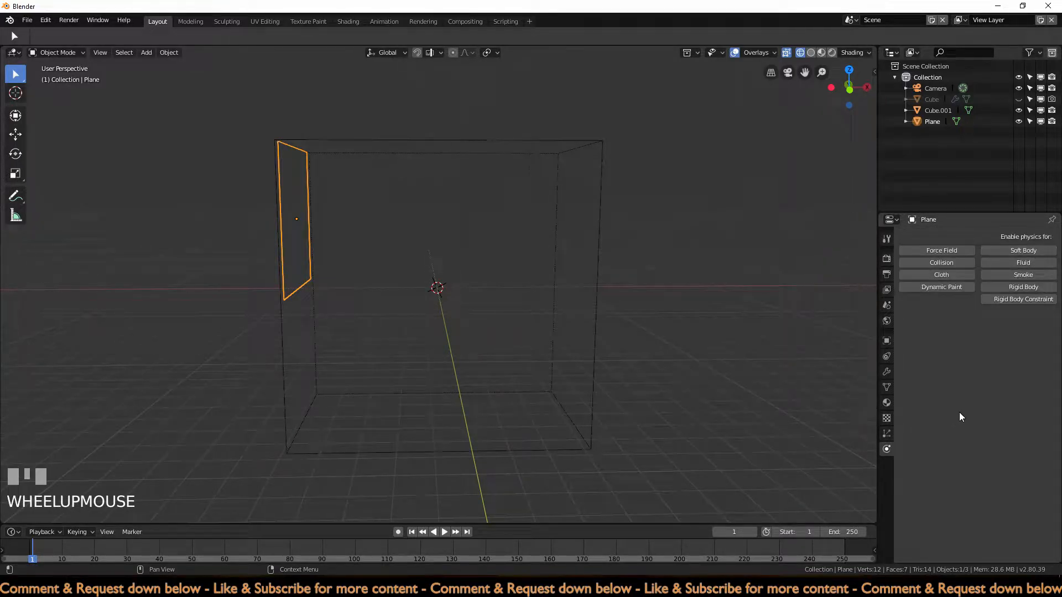
click(1026, 263)
click(989, 332)
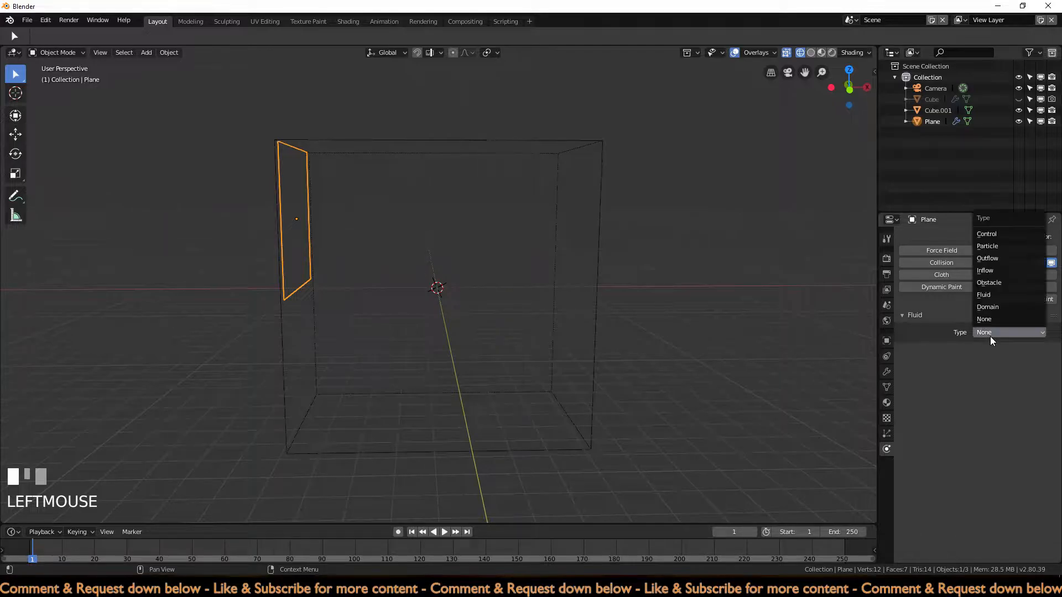
click(1000, 271)
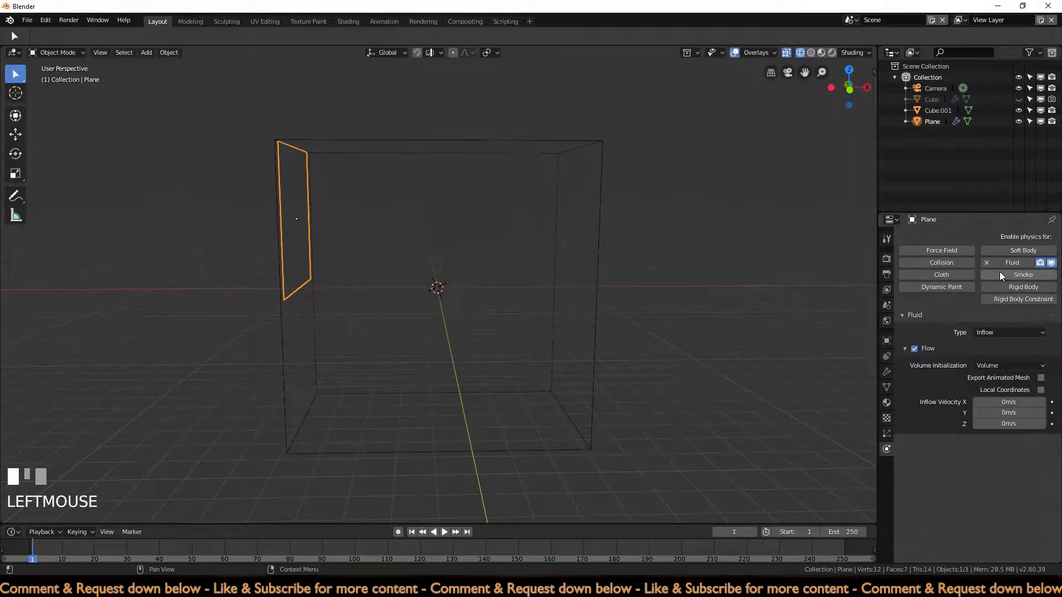
Step: Unhide the old Cube object and delete it from the scene
click(1019, 100)
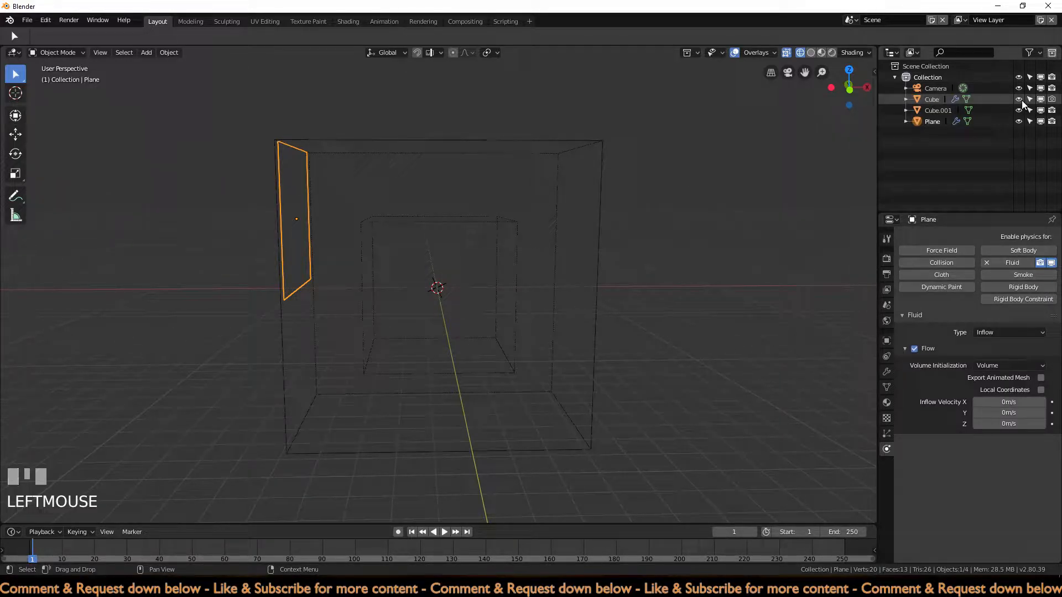
click(939, 99)
right_click(928, 99)
click(927, 100)
middle_drag(708, 211, 676, 220)
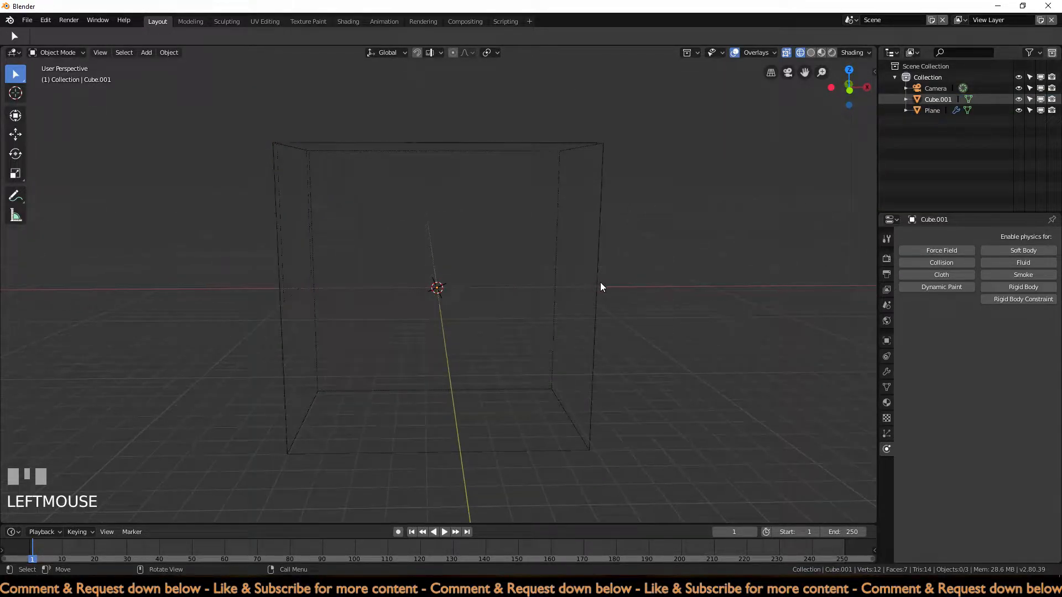
Step: Duplicate the large box Cube.001, leaving the copy in the same place
click(599, 283)
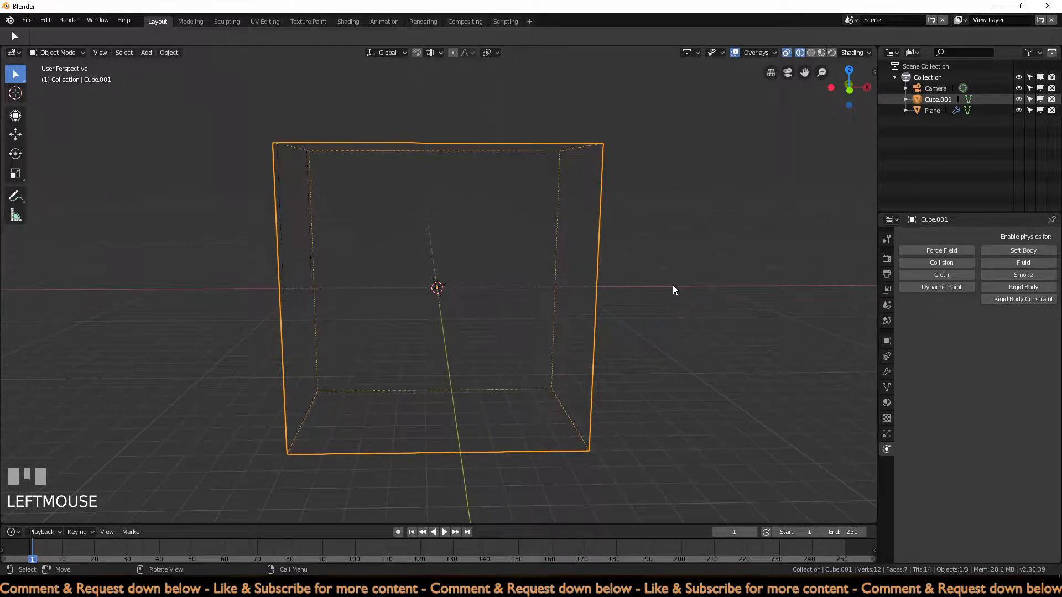
key(shift+d)
key(Escape)
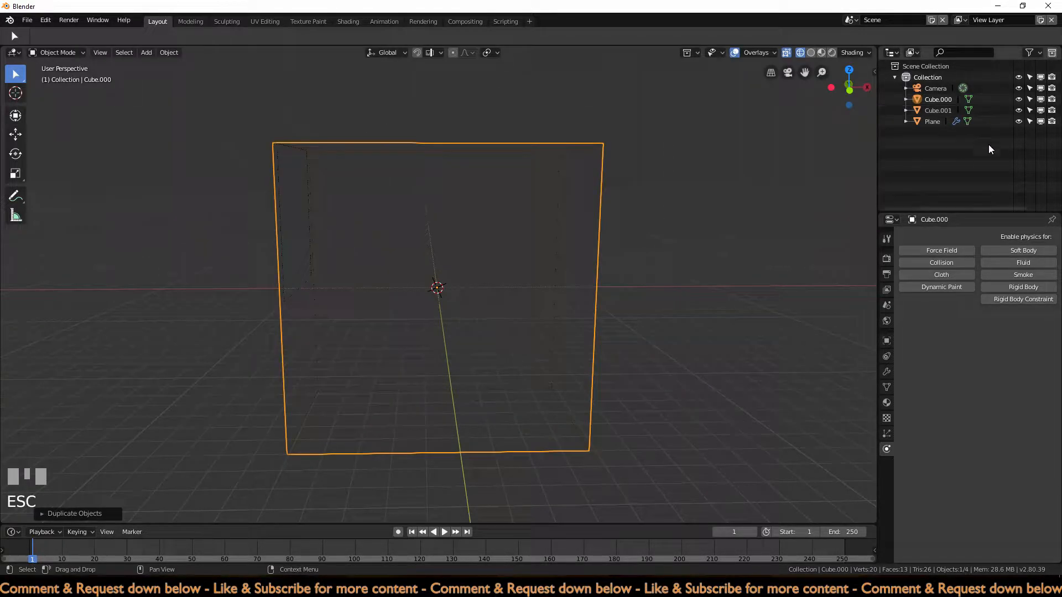
Step: Rename the duplicated box to fakebox and hide it in the viewport and in renders
double_click(936, 99)
text(fakebox)
key(Return)
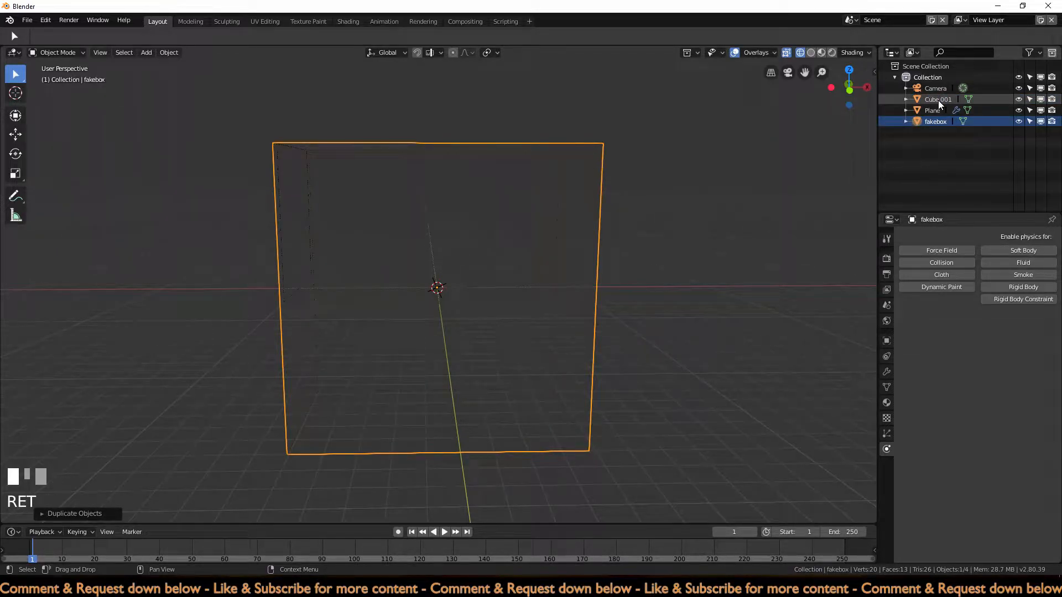
click(1018, 121)
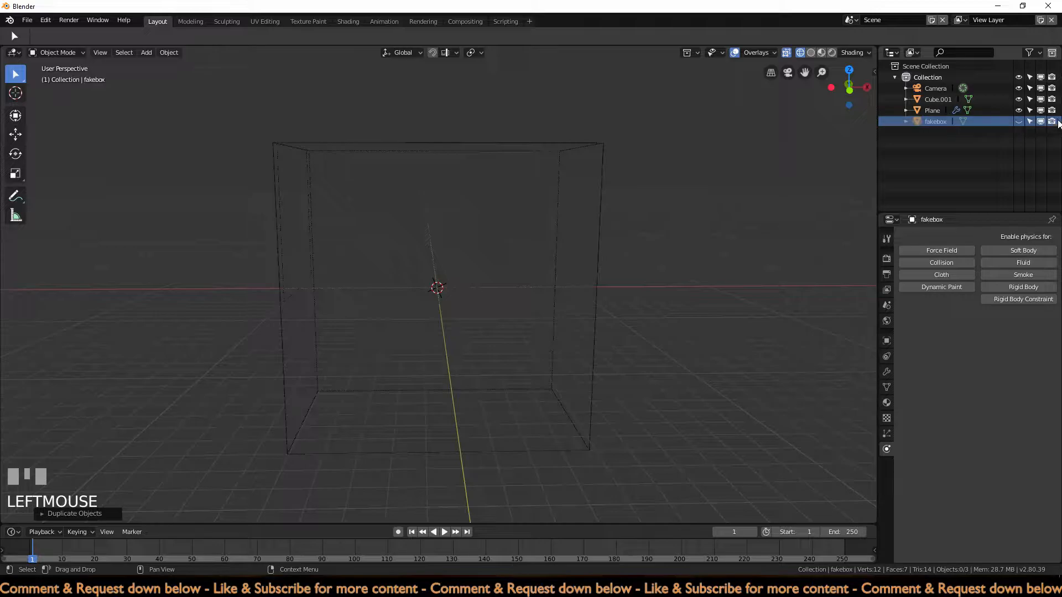
Step: Enable fluid physics on the large box Cube.001 and set its type to Domain
middle_drag(559, 260, 592, 260)
click(589, 259)
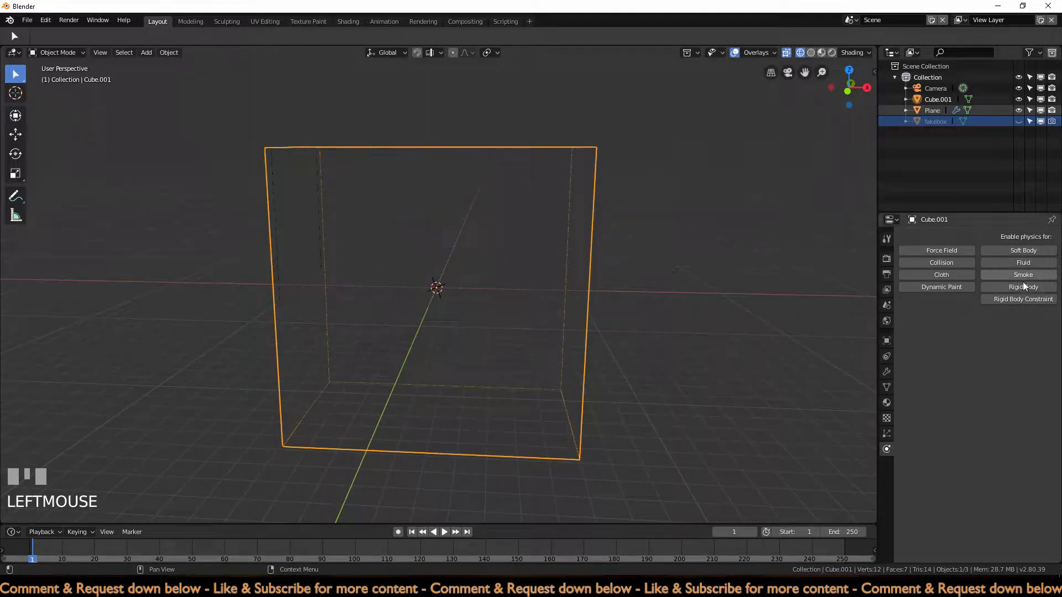
click(1023, 263)
click(1001, 332)
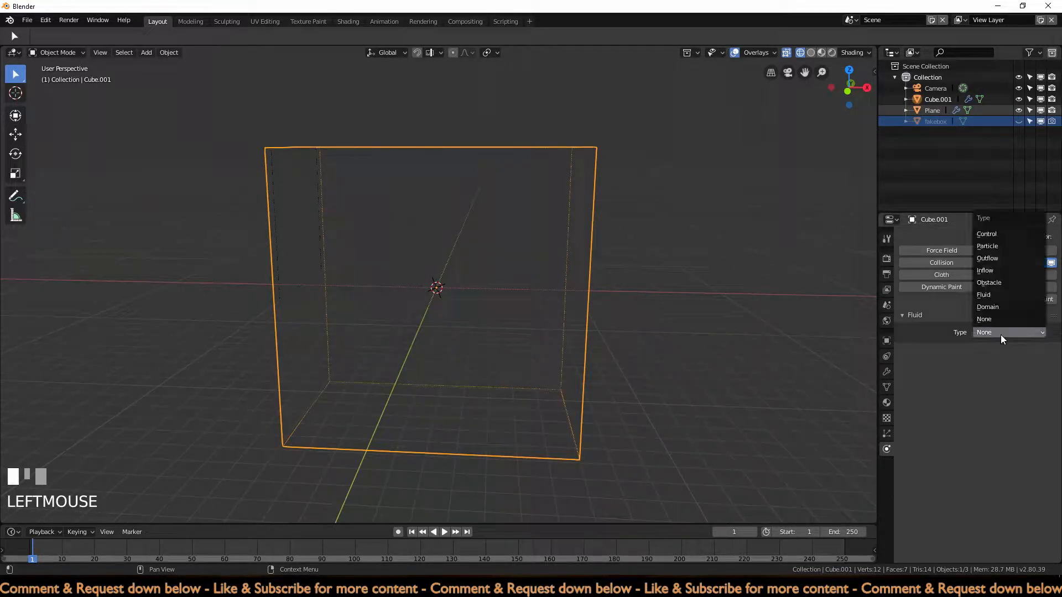
click(998, 306)
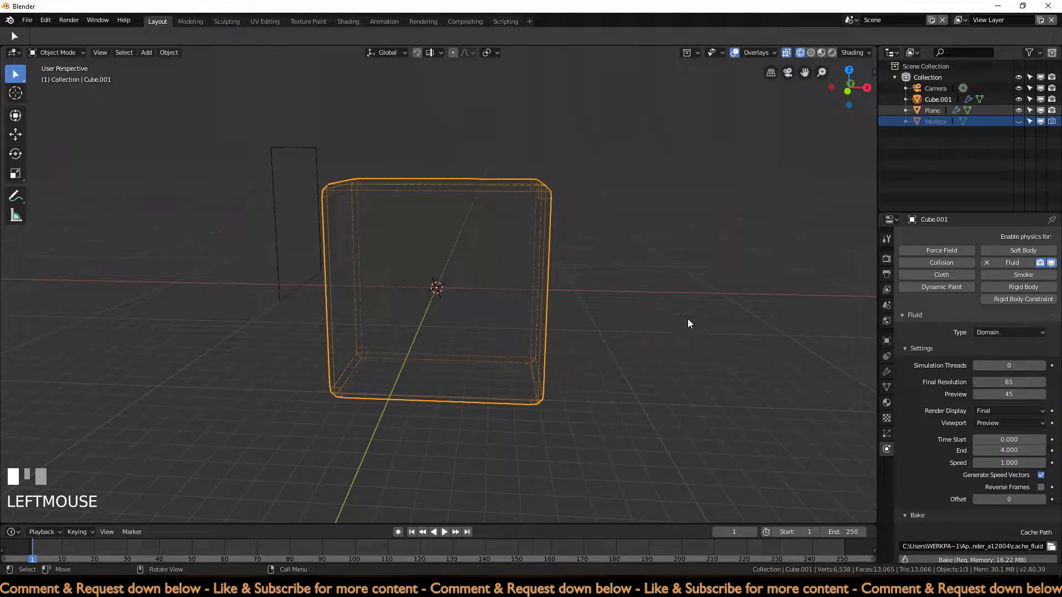
Step: Play the domain's existing cached simulation, stop at frame 114 to inspect the fluid, and return to the first frame
click(445, 532)
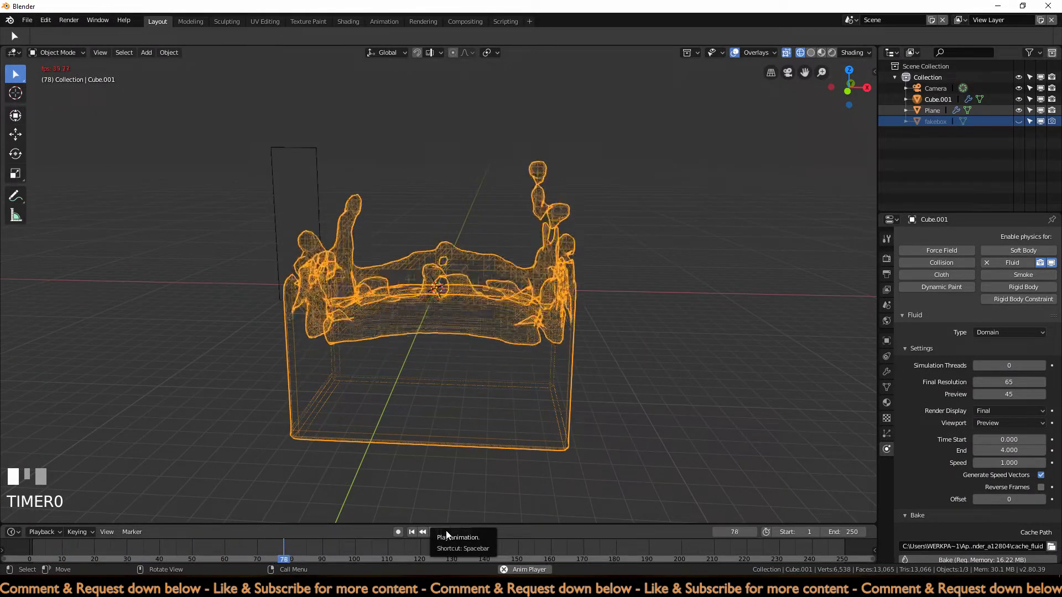
click(445, 532)
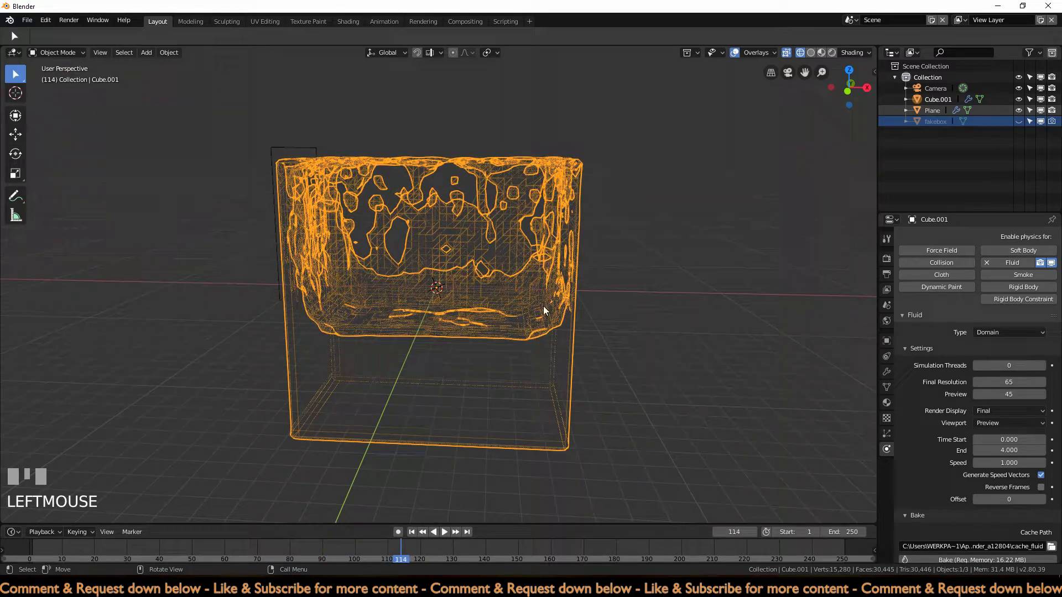
middle_drag(371, 363, 299, 237)
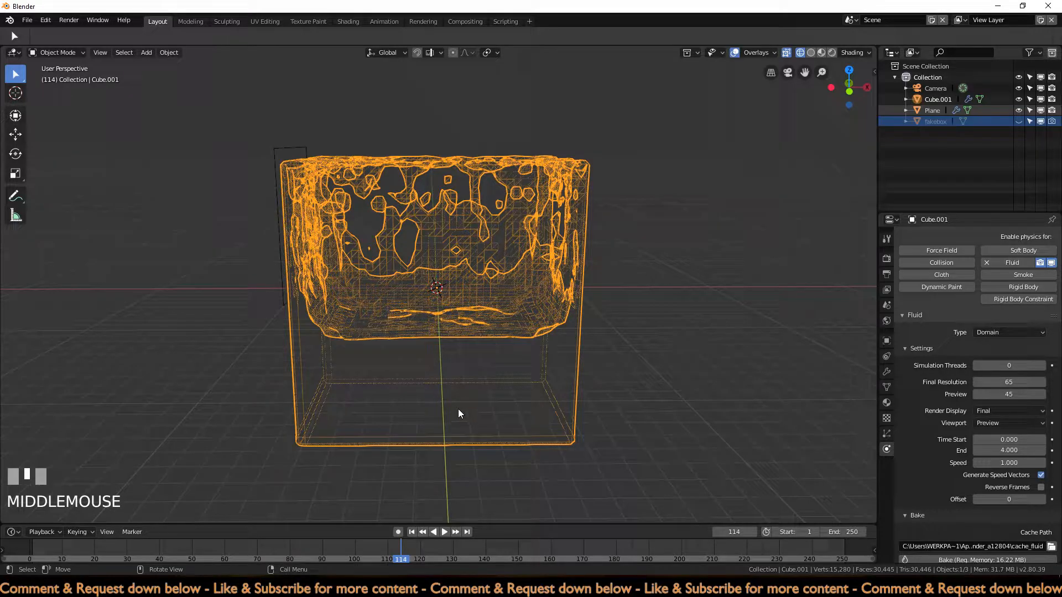
click(412, 531)
Step: Bake the fluid simulation for the box domain and play the result from the first frame
scroll(967, 520, down, 2)
click(970, 515)
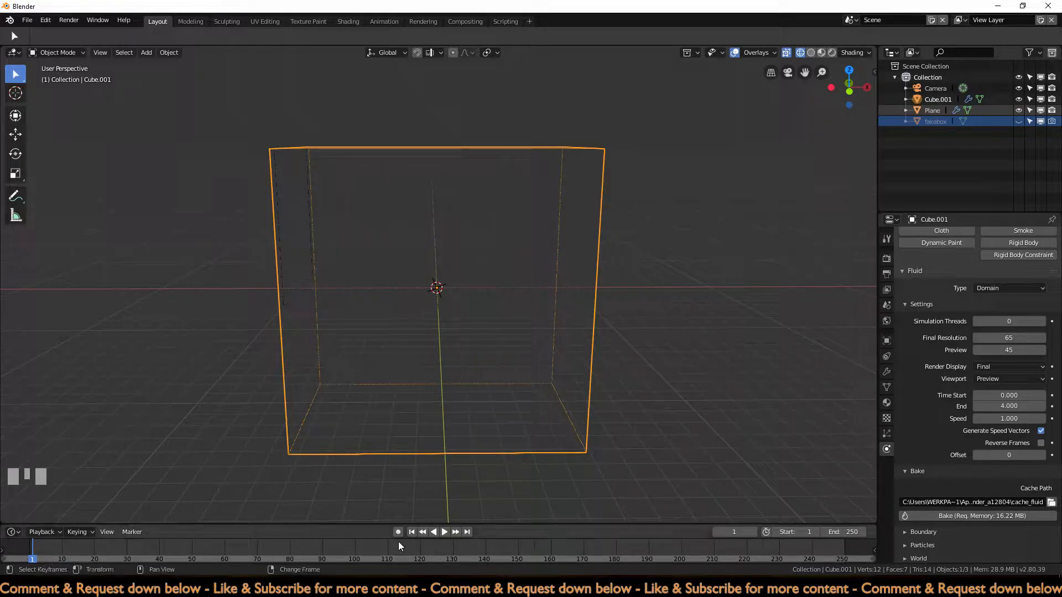
click(411, 532)
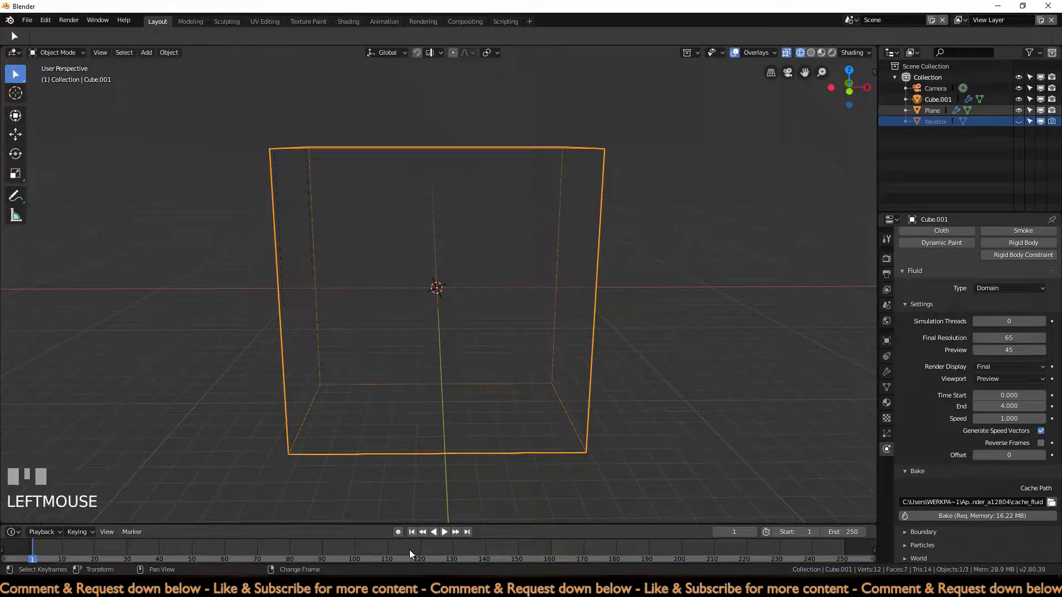
click(447, 532)
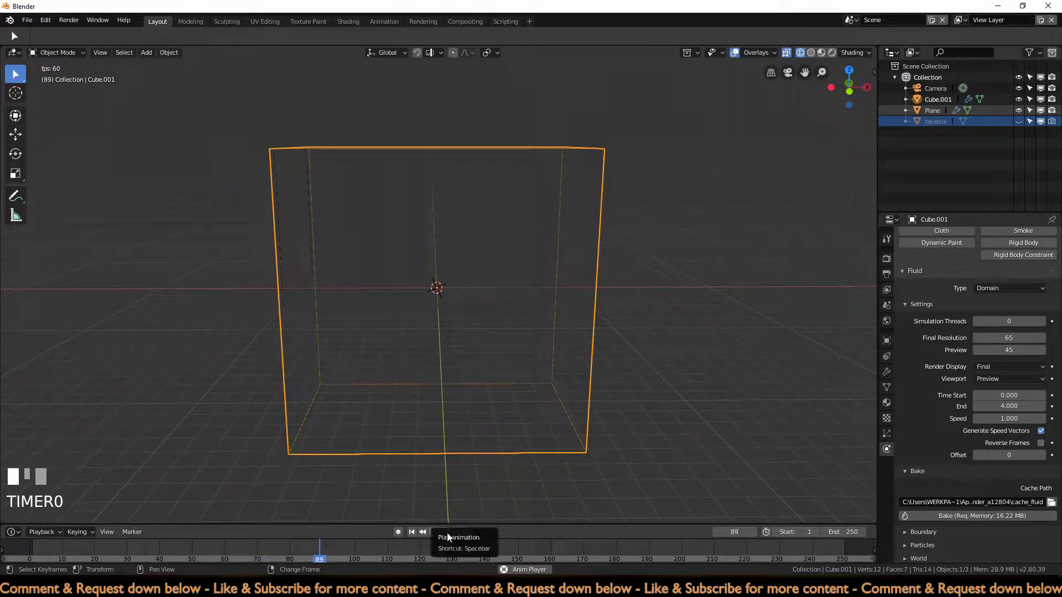
Step: Stop the playback and move the inflow plane 2 m along X into the box, then slightly down along Z
click(447, 532)
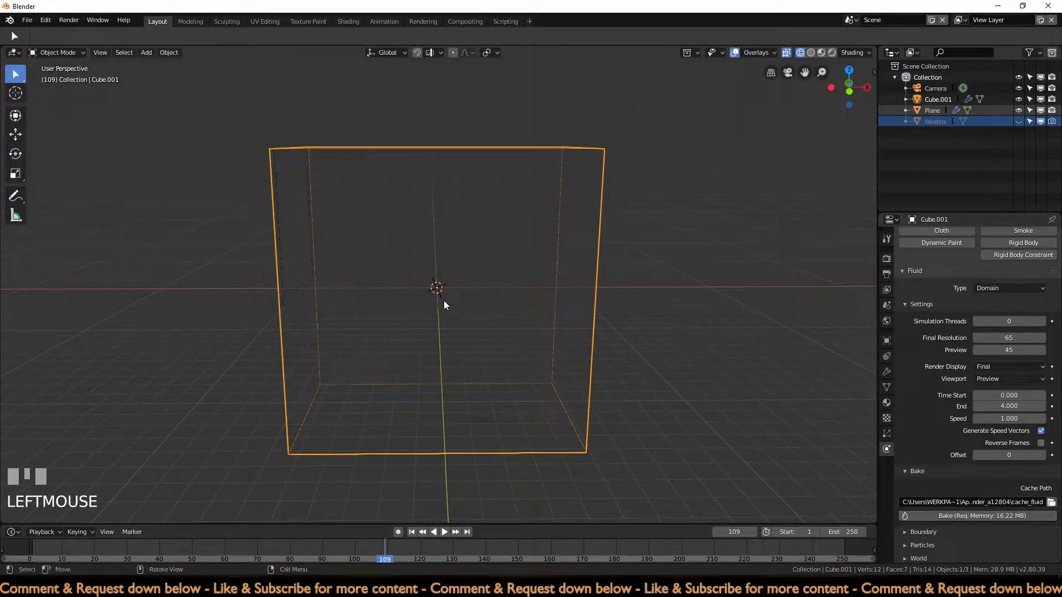
click(298, 291)
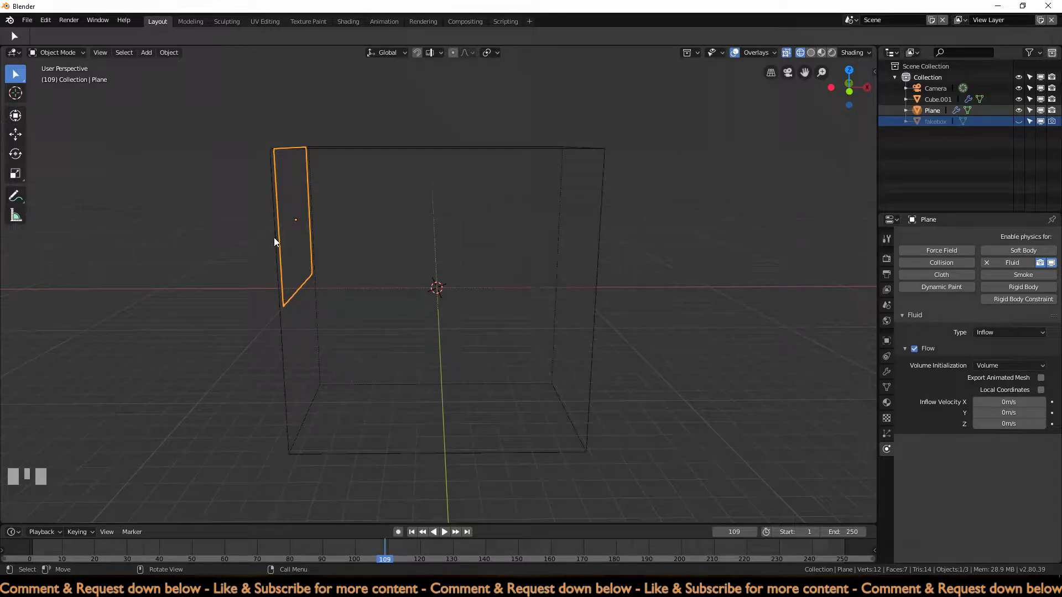
key(KP_1)
shift+middle_drag(348, 261, 404, 266)
scroll(421, 246, up, 2)
scroll(422, 250, up, 1)
scroll(347, 197, down, 2)
key(g)
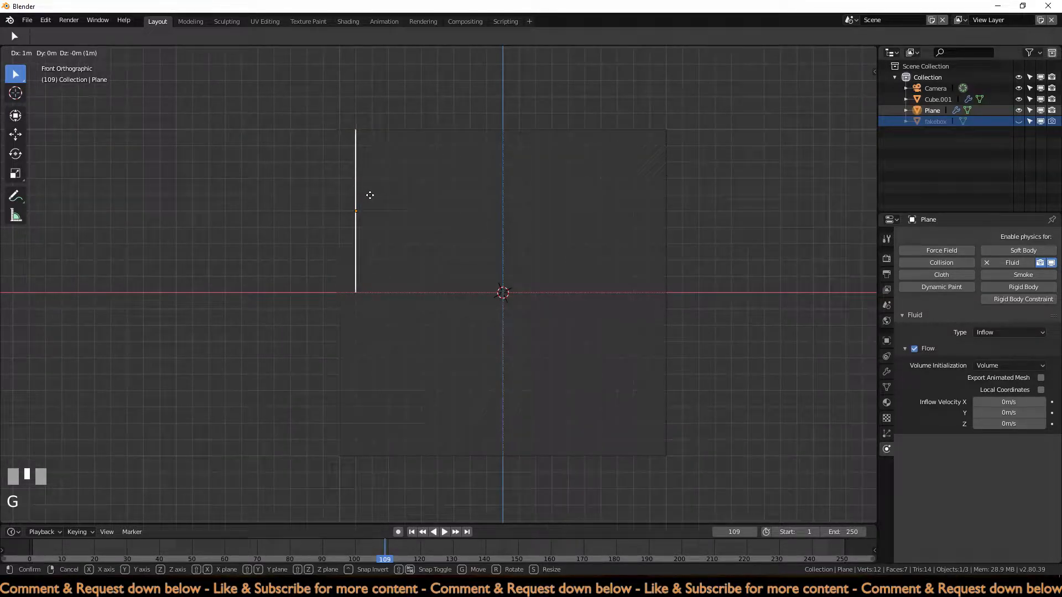
ctrl+click(380, 200)
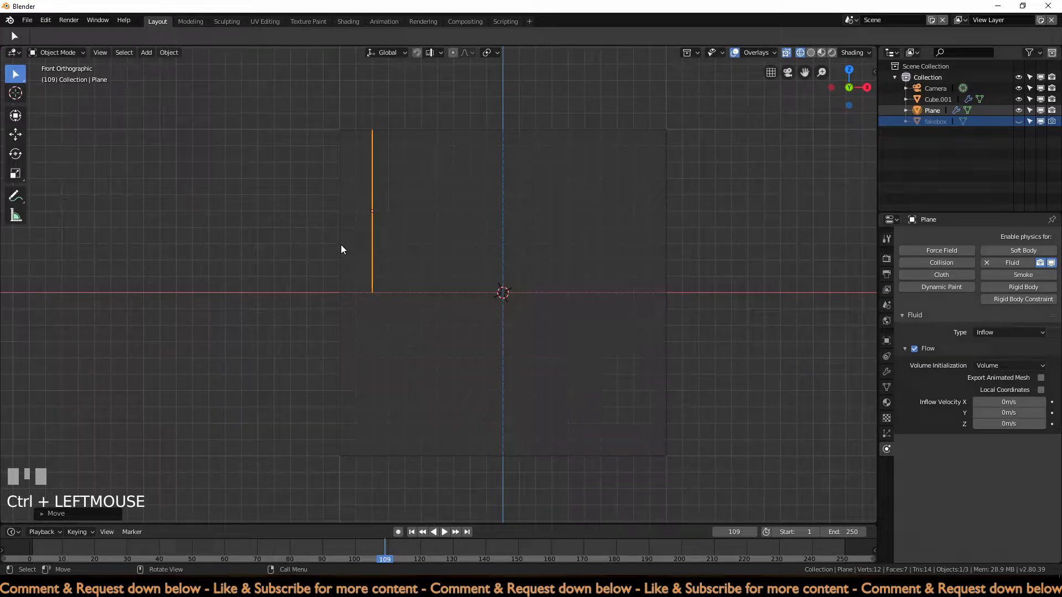
key(g)
key(z)
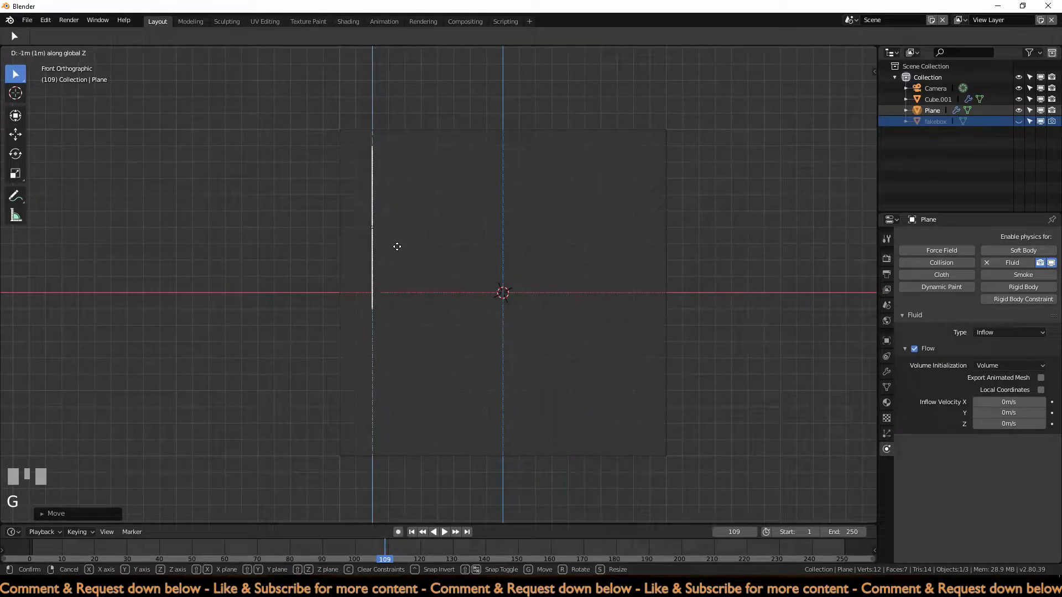
ctrl+click(395, 266)
middle_drag(576, 301, 449, 207)
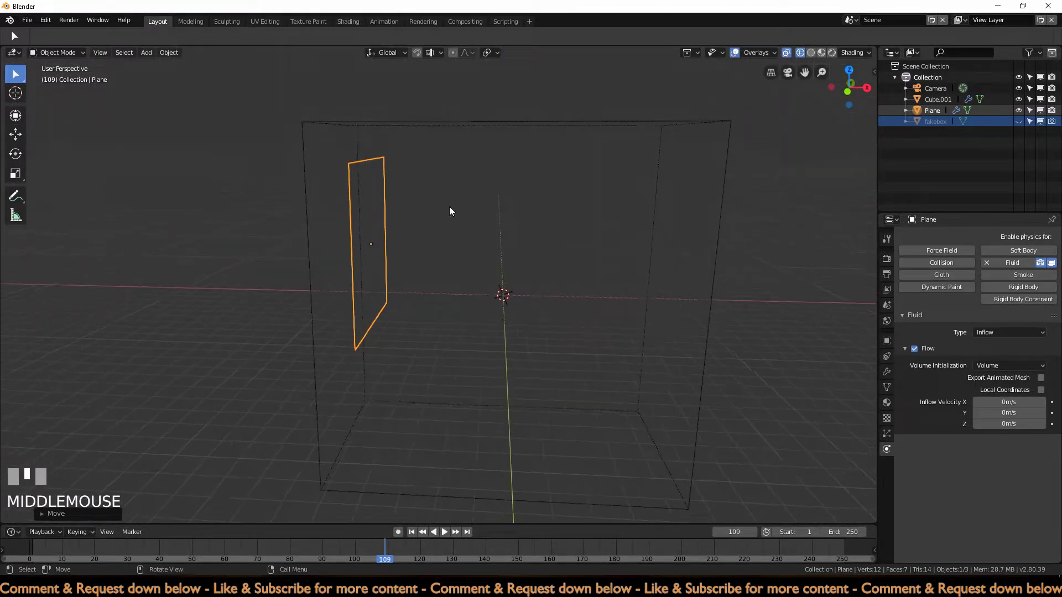
Step: Bake the box domain again with the repositioned inflow plane and play the simulation from the first frame
scroll(468, 283, down, 1)
click(628, 326)
scroll(973, 442, down, 3)
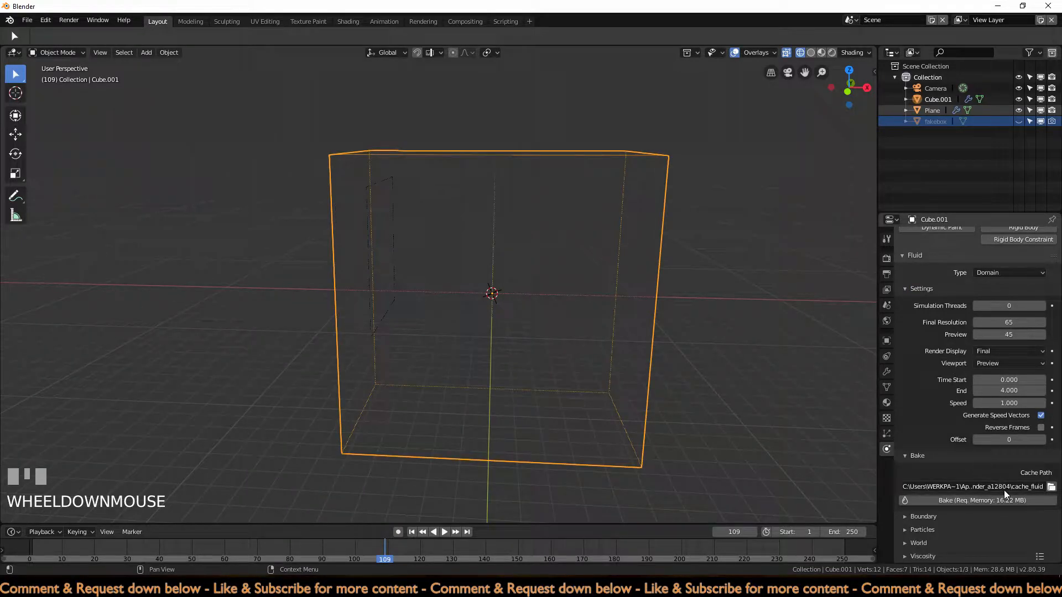
click(1001, 500)
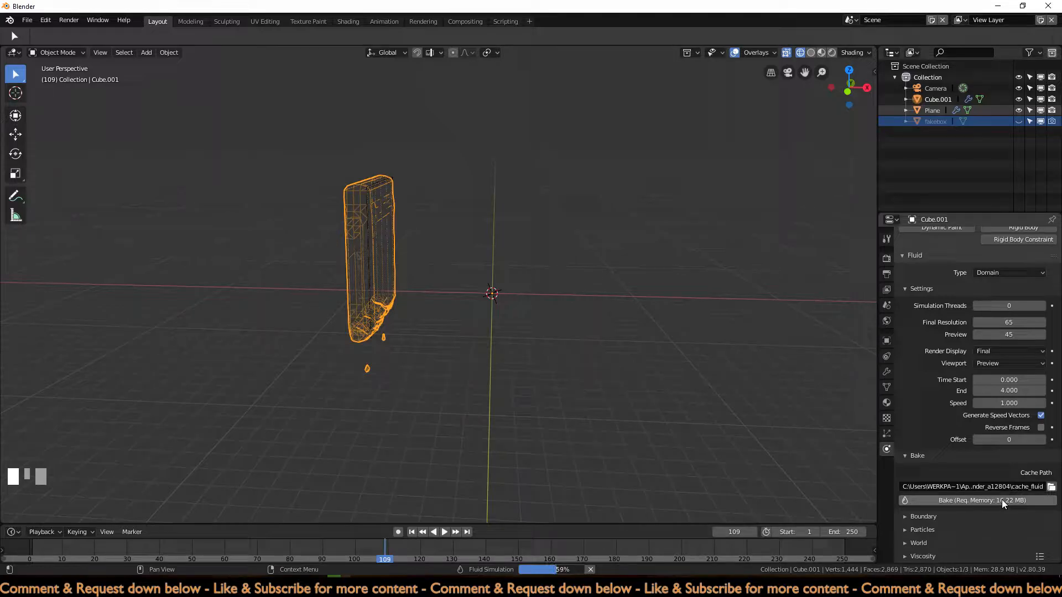
click(412, 531)
click(443, 532)
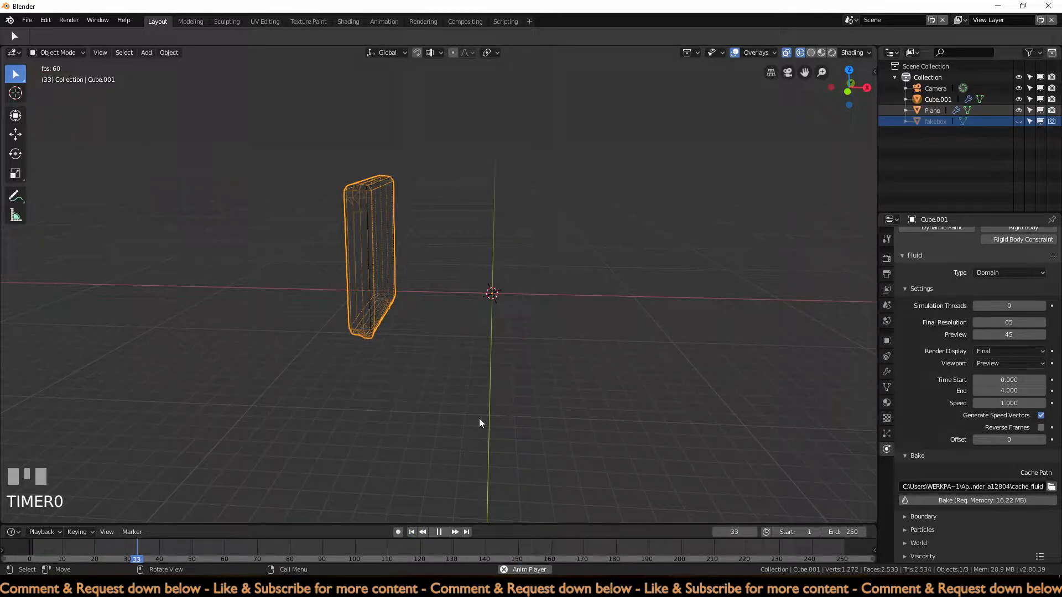
middle_drag(478, 418, 456, 409)
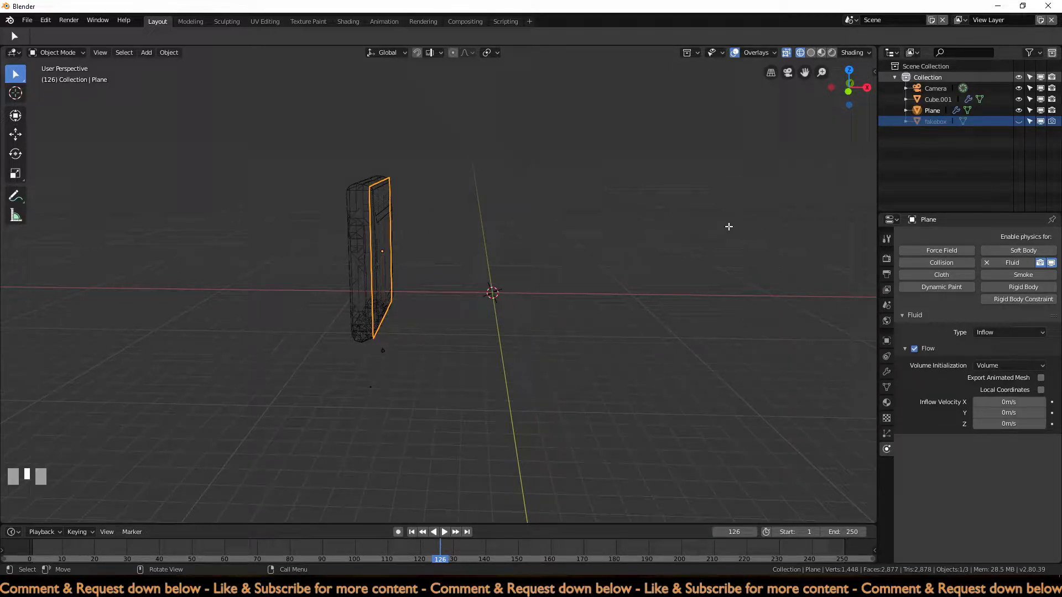
middle_drag(799, 191, 785, 159)
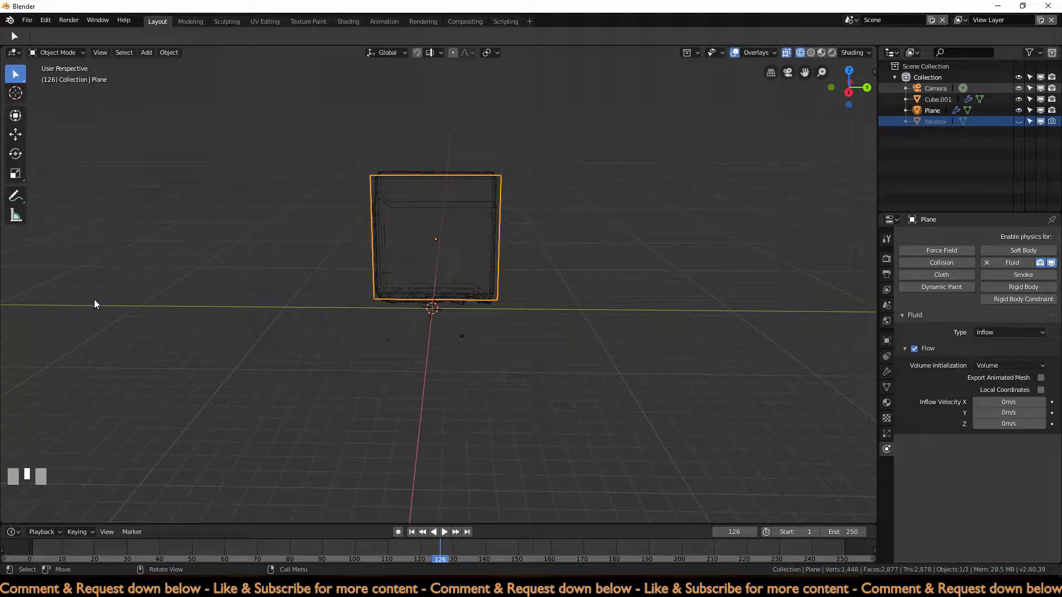
middle_drag(97, 301, 610, 374)
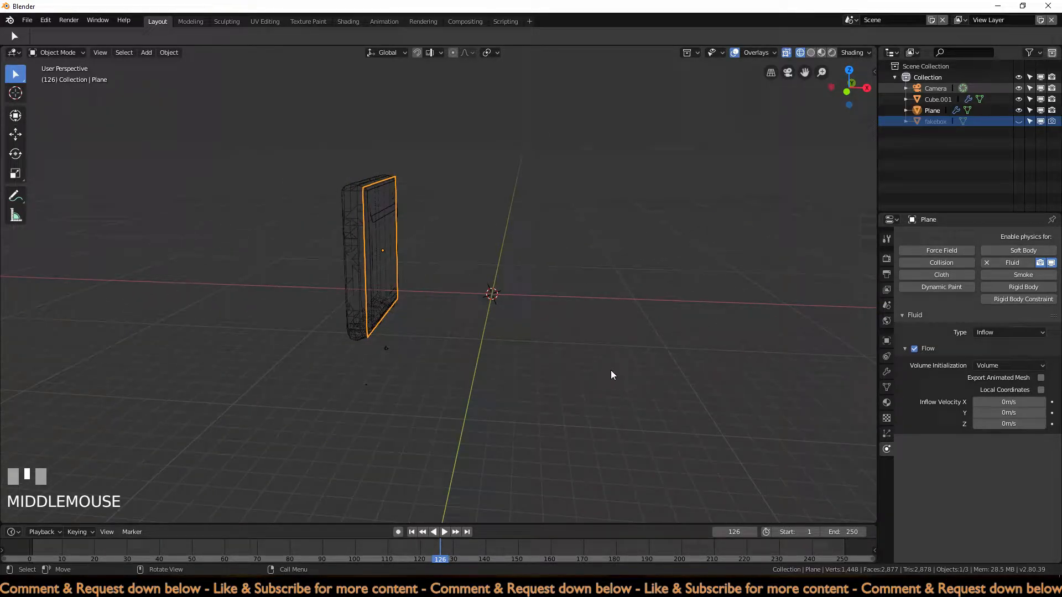
key(g)
key(z)
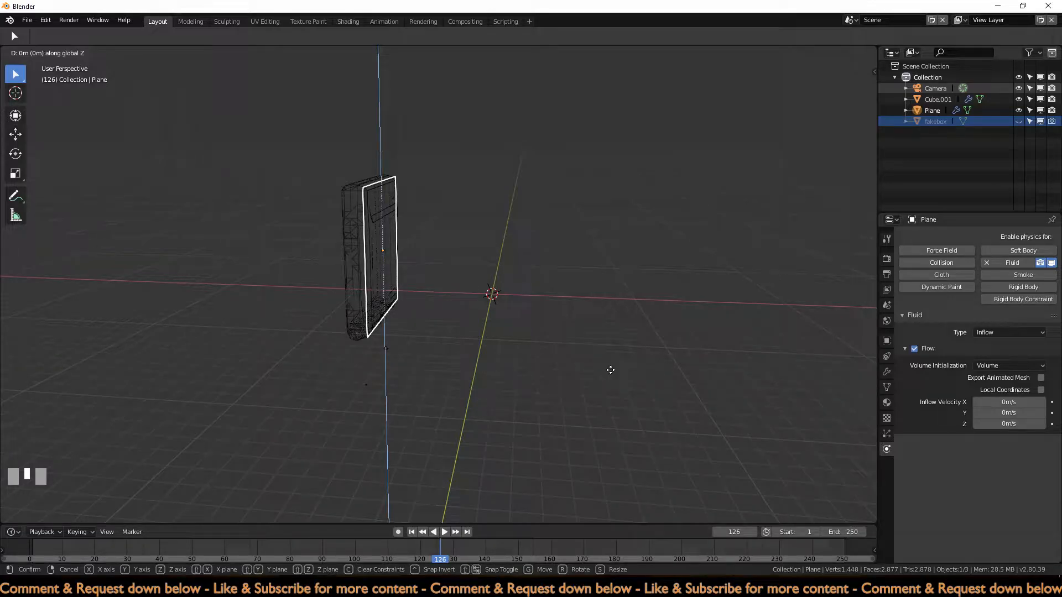
key(Escape)
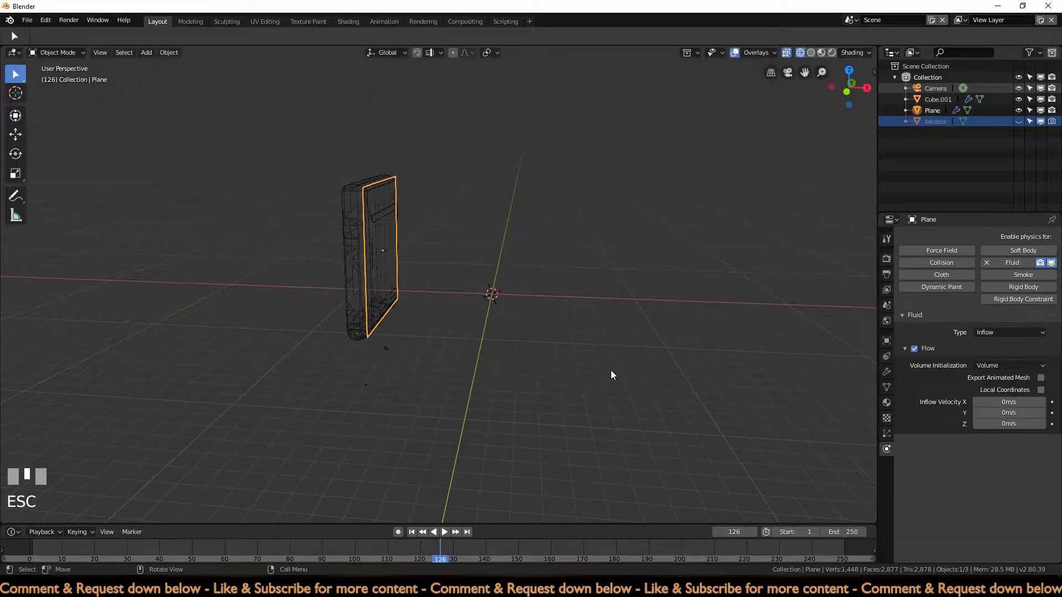
Step: Set the inflow plane's Inflow Velocity X to 15 m/s
middle_drag(456, 304, 466, 301)
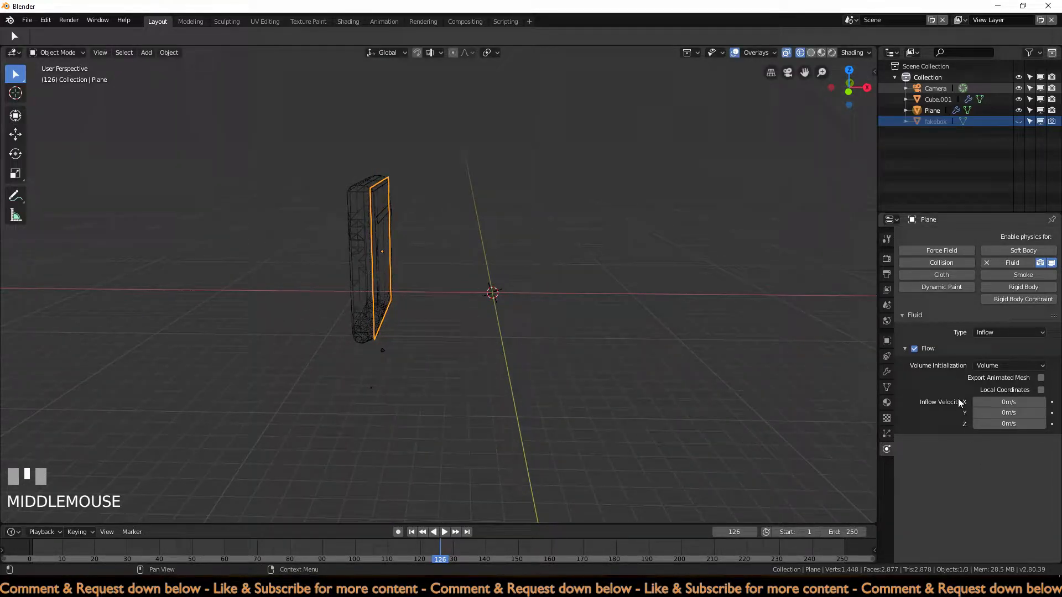
click(997, 399)
text(15)
key(Return)
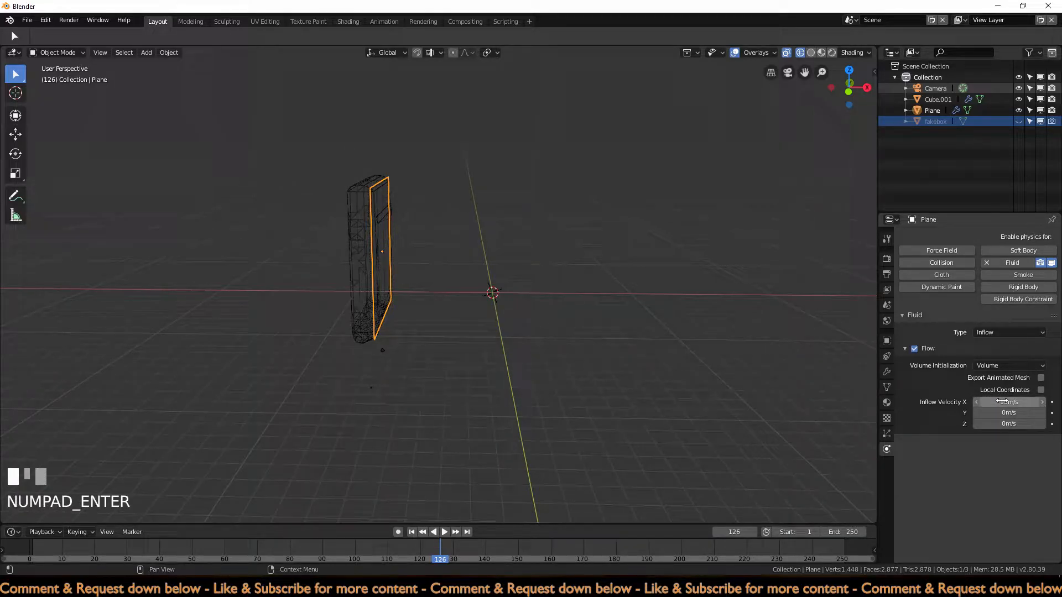
Step: Rebake the Cube.001 domain with the new inflow velocity and inspect the fluid at frame 115
click(362, 289)
scroll(1036, 525, down, 3)
click(1032, 515)
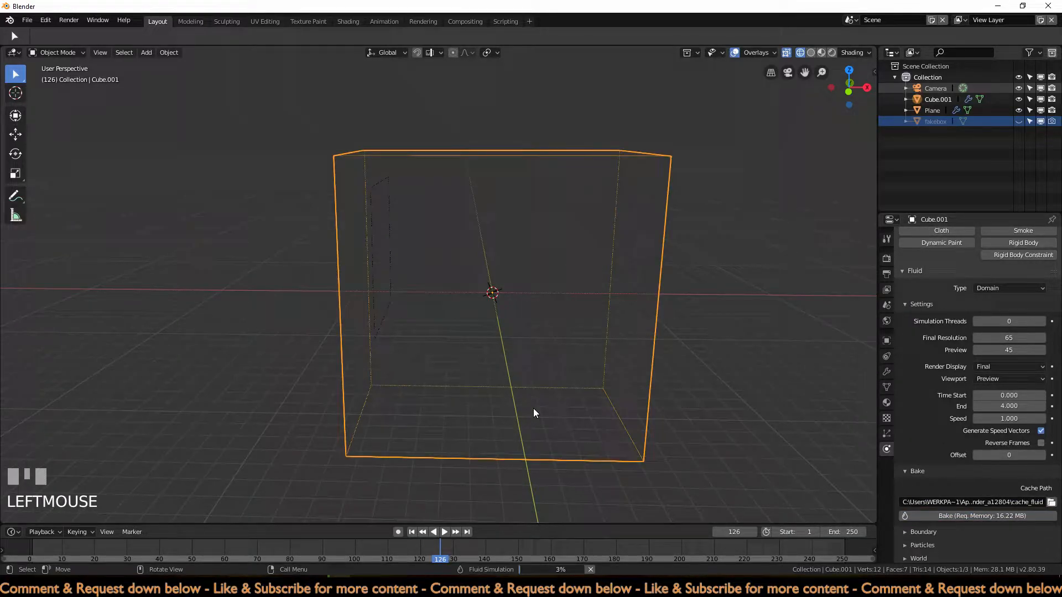
click(443, 532)
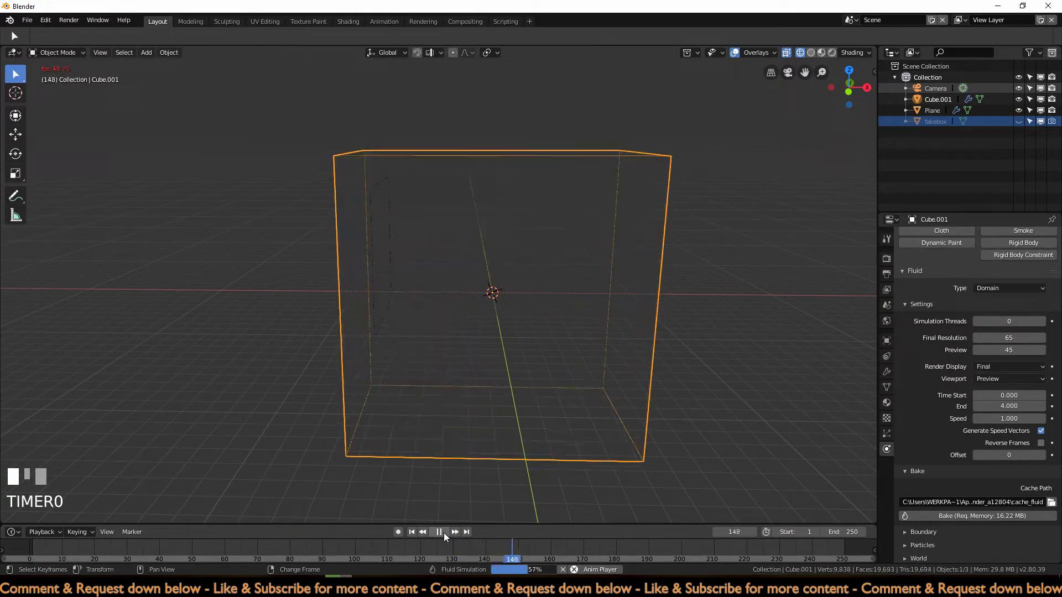
click(443, 532)
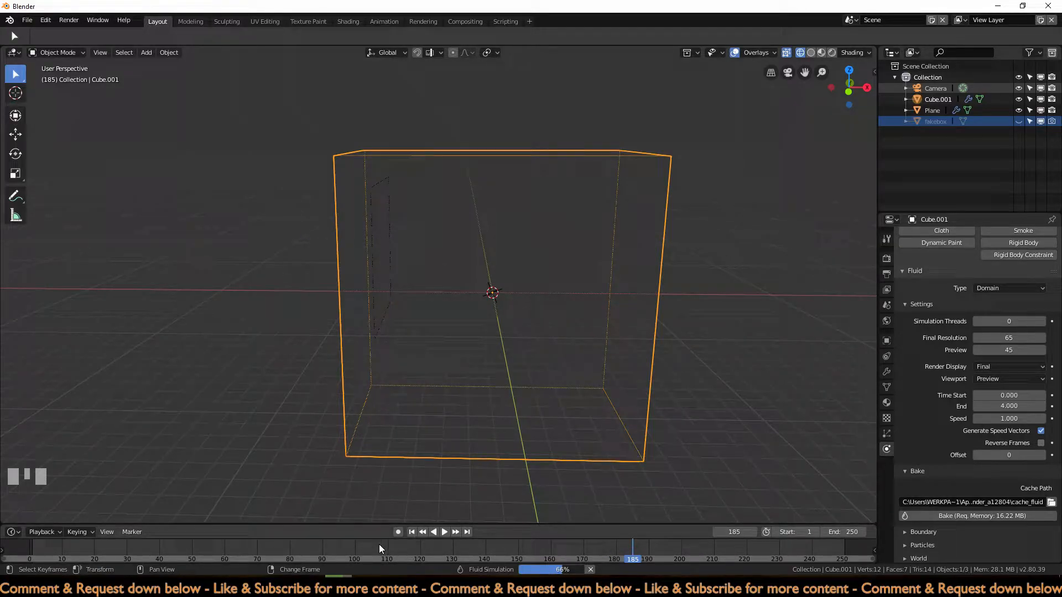
right_drag(368, 546, 402, 552)
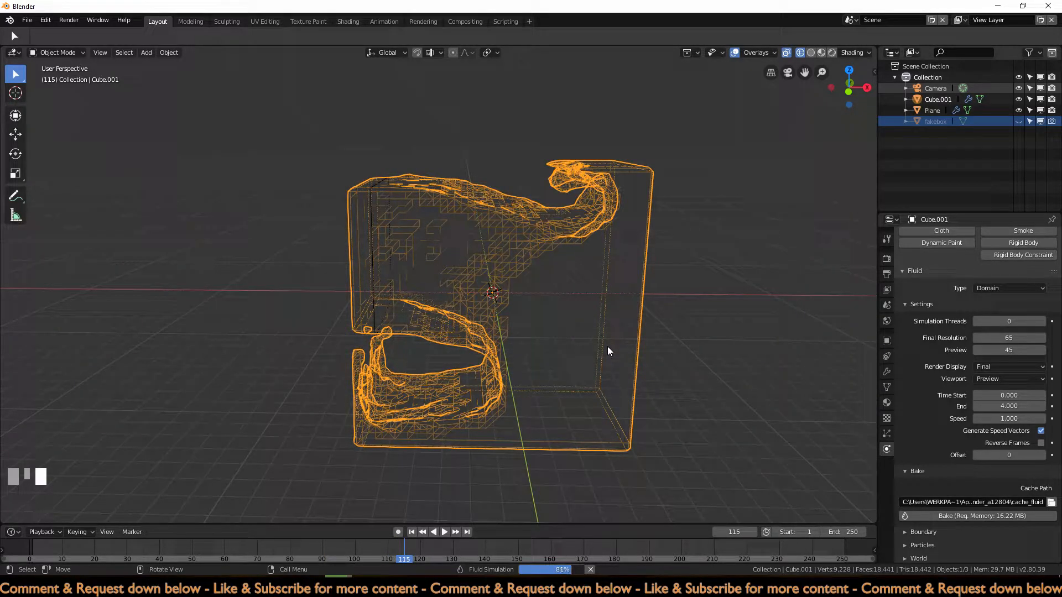
key(KP_1)
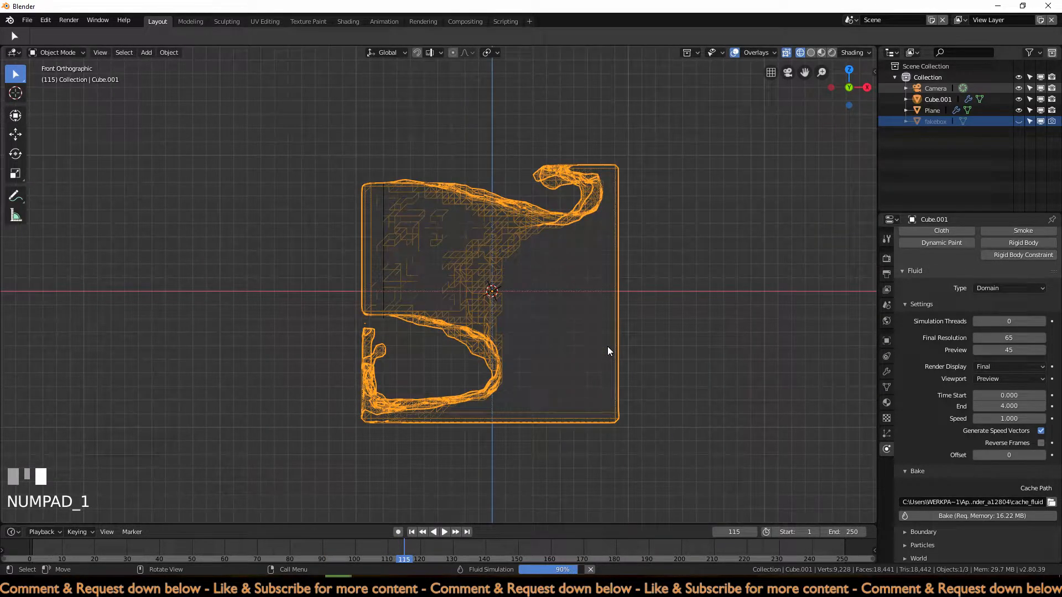
middle_drag(634, 288, 686, 331)
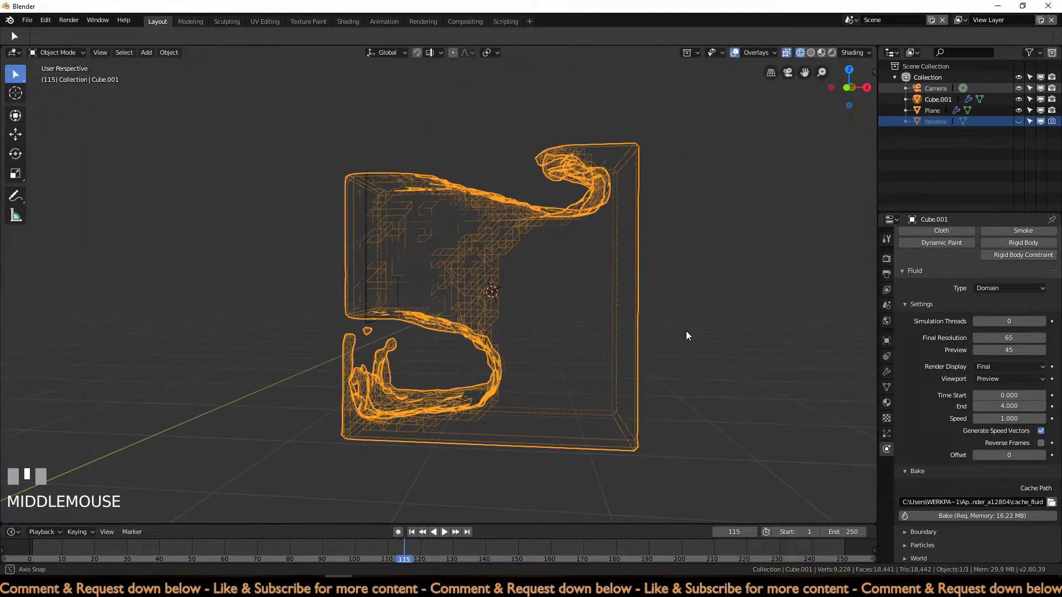
Step: Show fakebox in the viewport and compare its edges with the fluid's boundaries in front view
click(1018, 122)
middle_drag(696, 297, 557, 221)
key(KP_1)
scroll(633, 367, up, 3)
shift+middle_drag(632, 367, 612, 387)
scroll(563, 371, up, 2)
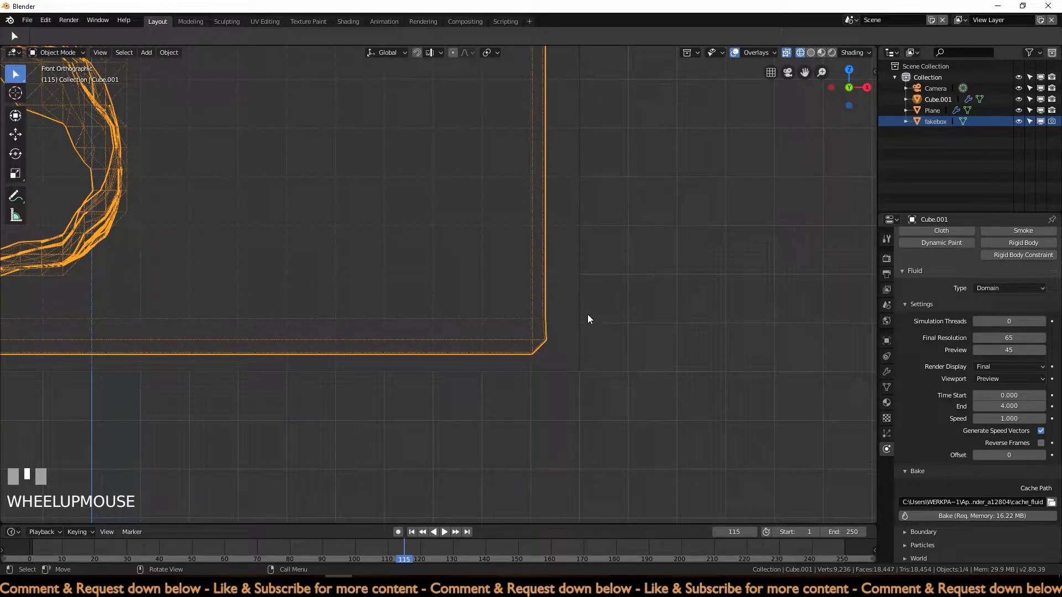
shift+middle_drag(369, 261, 813, 427)
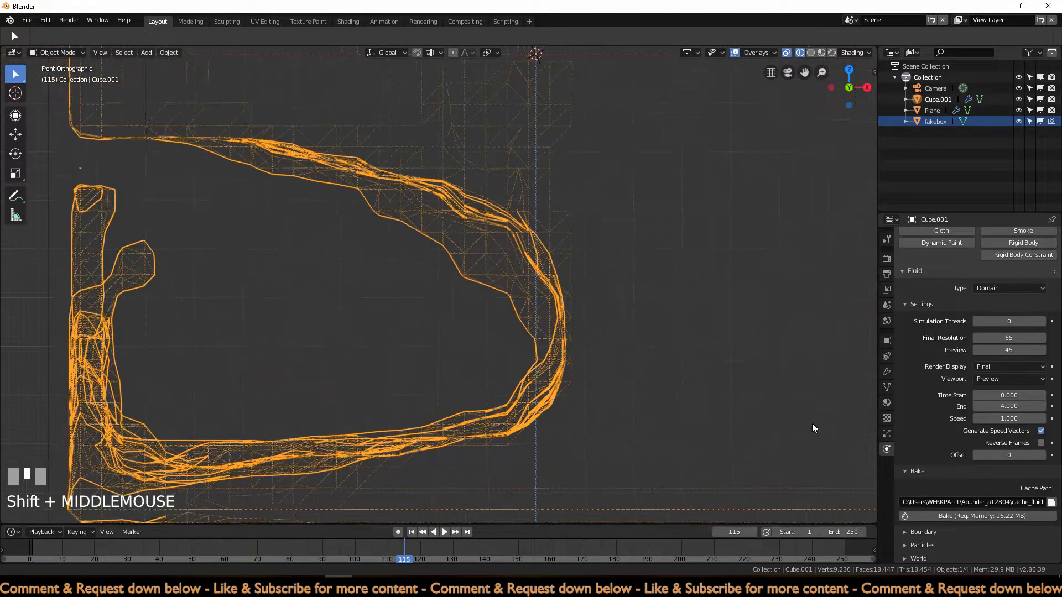
shift+middle_drag(227, 213, 564, 503)
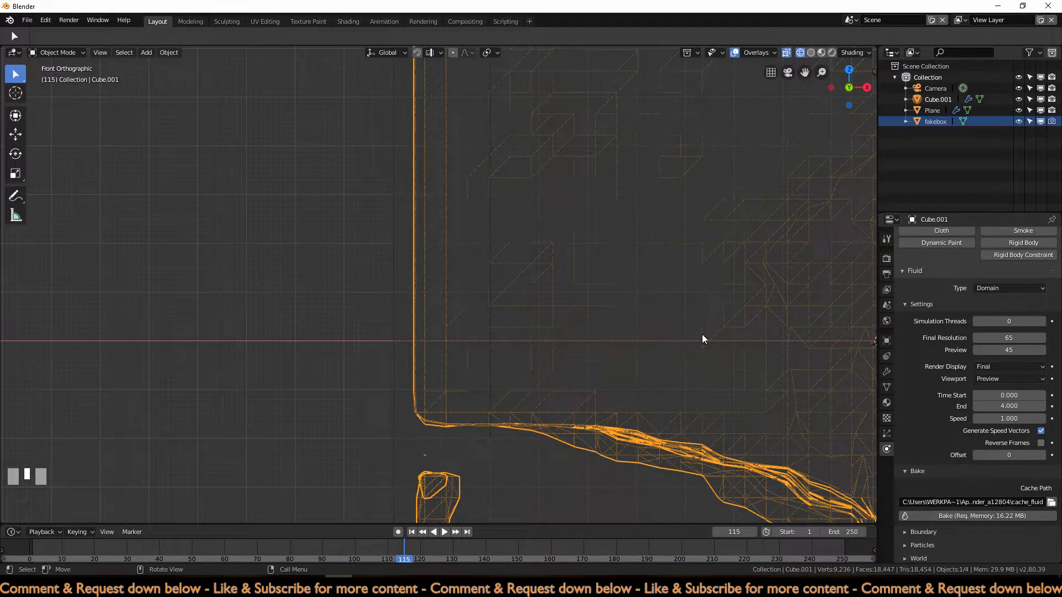
scroll(689, 338, down, 5)
shift+middle_drag(745, 305, 672, 316)
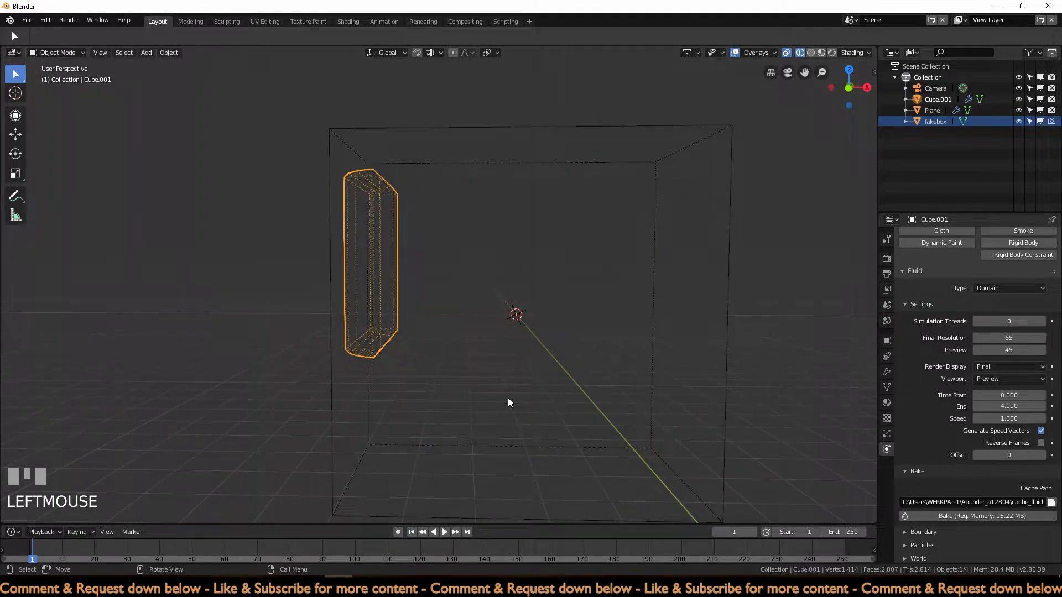
Step: Hide fakebox in the viewport and switch the viewport to solid shading
click(1018, 122)
mouse_move(542, 278)
middle_down()
mouse_move(528, 285)
mouse_move(559, 251)
middle_up()
scroll(527, 285, down, 2)
key(z)
click(629, 257)
mouse_move(556, 300)
middle_down()
mouse_move(573, 314)
mouse_move(561, 317)
middle_up()
scroll(536, 452, down, 2)
middle_drag(536, 453, 537, 447)
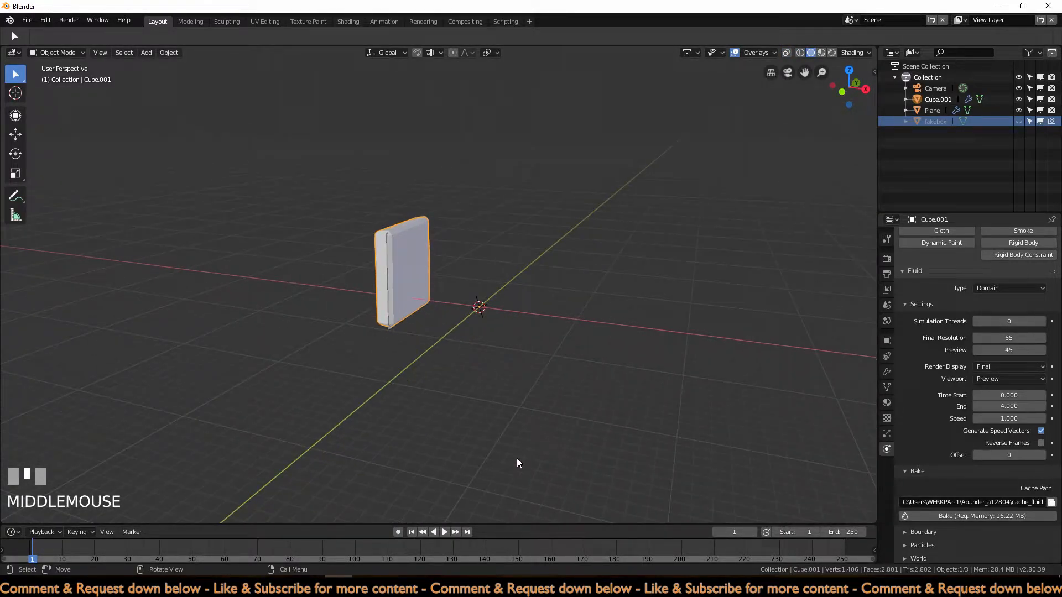
Step: Play the baked fluid in solid shading, viewing it from several angles, and return to the first frame
click(448, 531)
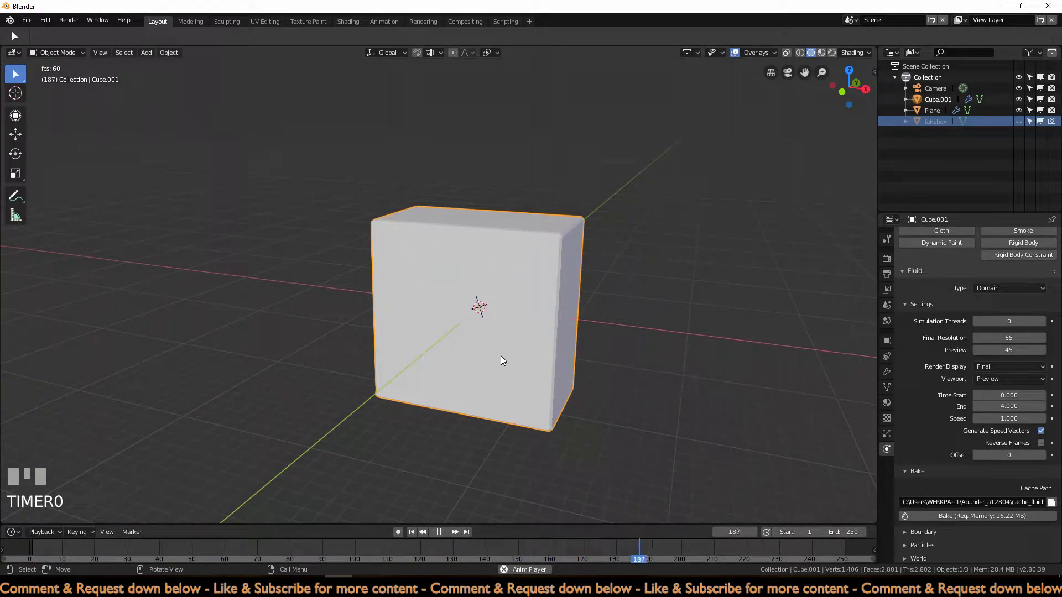
middle_drag(478, 374, 499, 387)
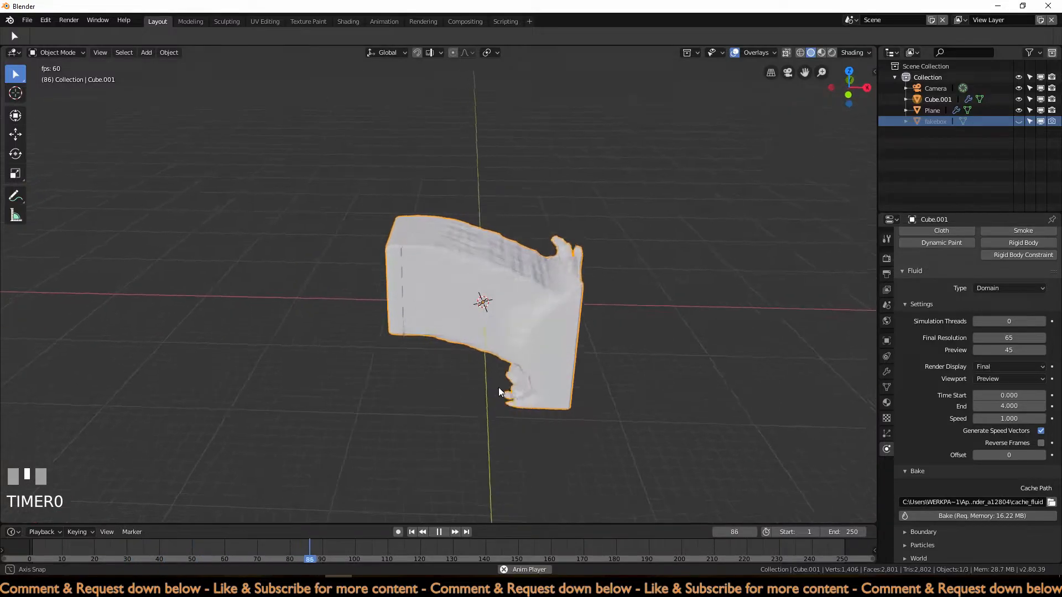
click(440, 532)
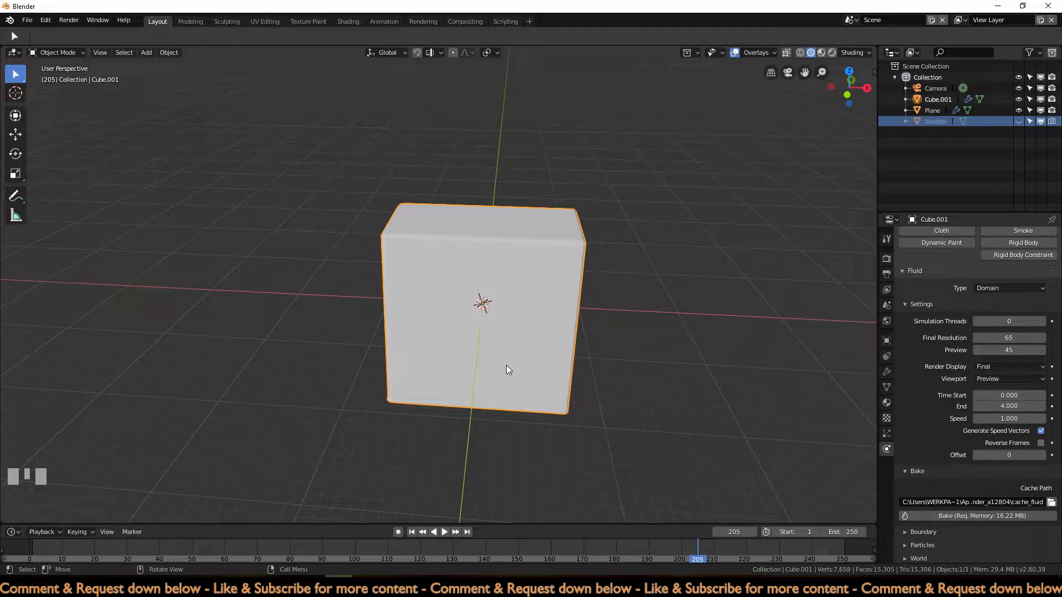
click(411, 532)
middle_drag(509, 430, 581, 387)
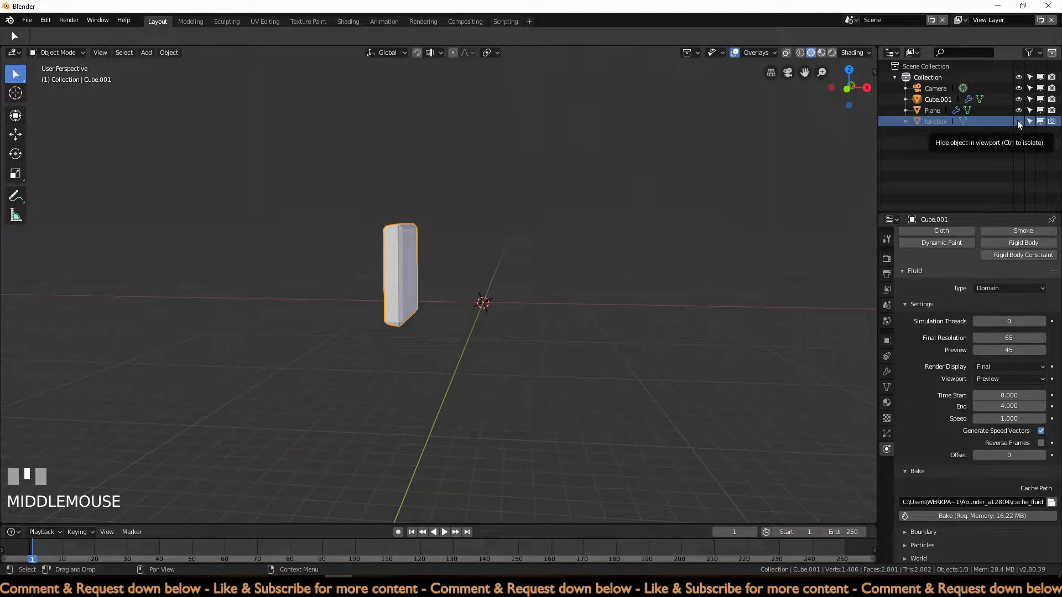
Step: Show fakebox in the viewport and switch the viewport to wireframe shading
click(1018, 122)
key(z)
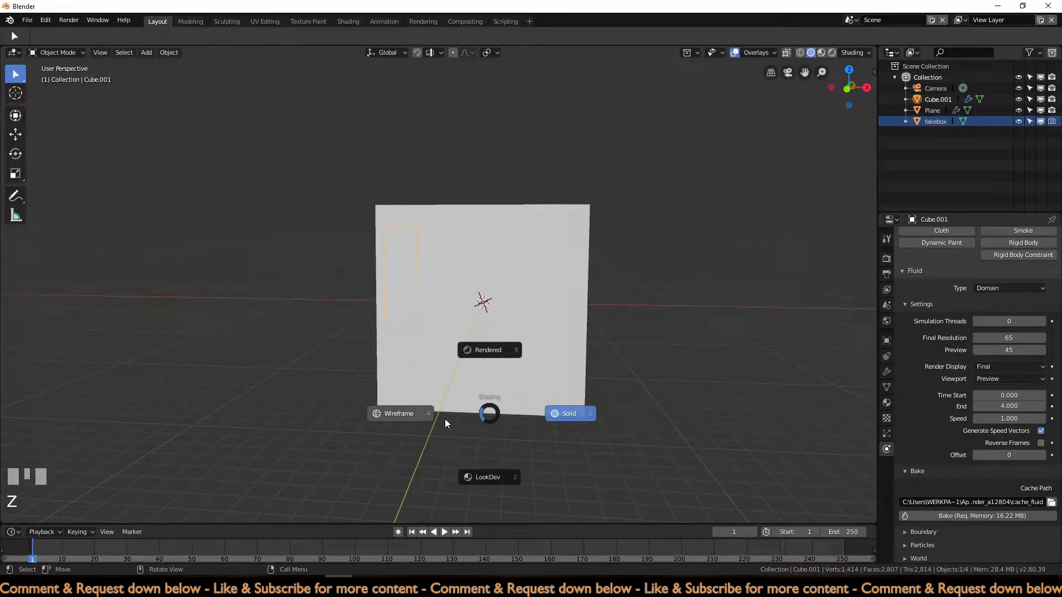
click(417, 420)
middle_drag(540, 399, 547, 396)
Step: Add a mesh cube at the centre of the box domain
key(shift+a)
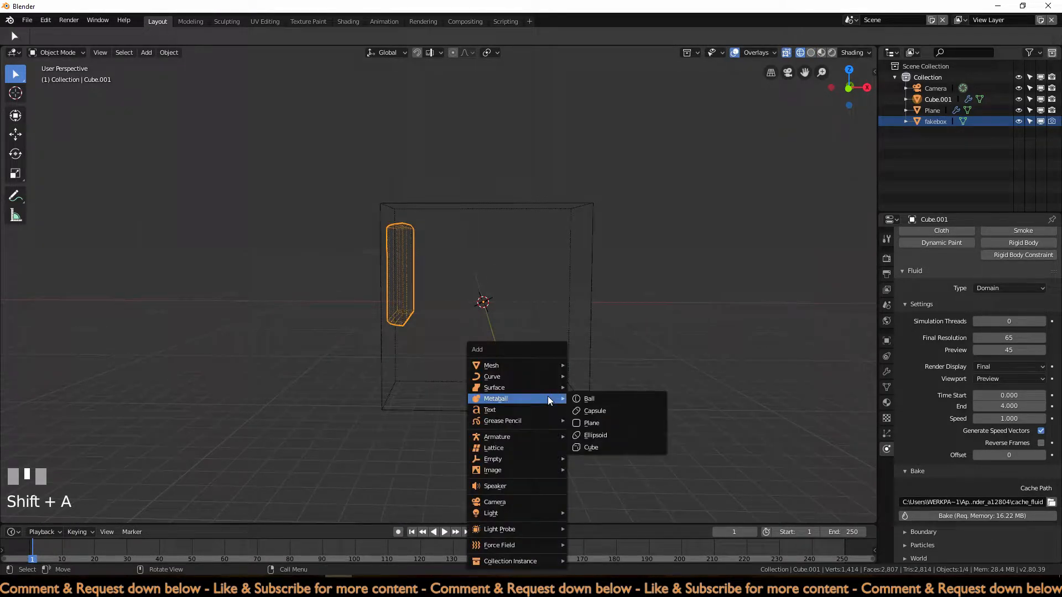
mouse_move(542, 363)
click(588, 374)
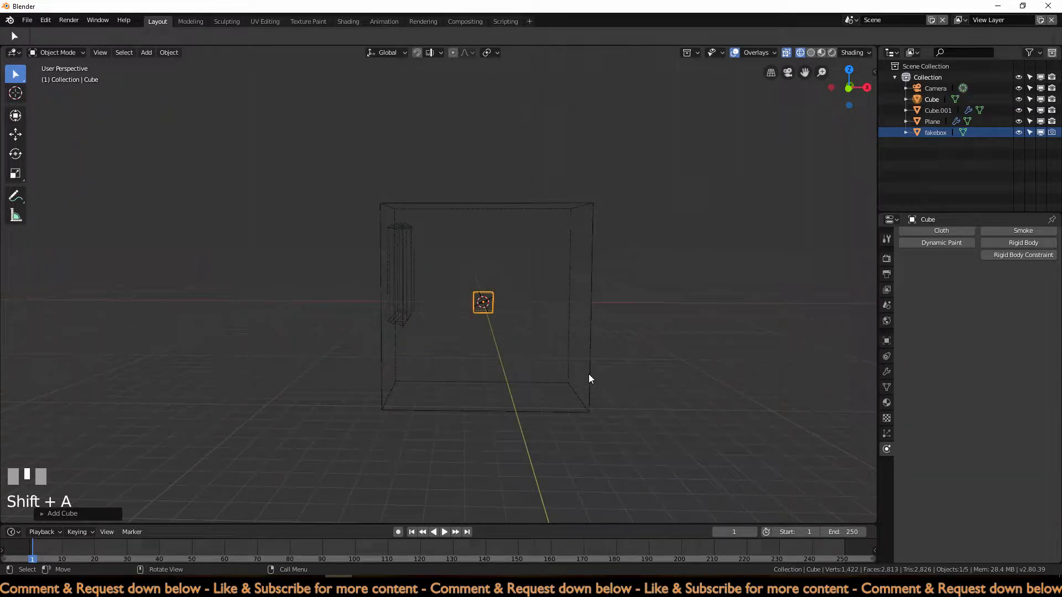
middle_drag(589, 374, 530, 413)
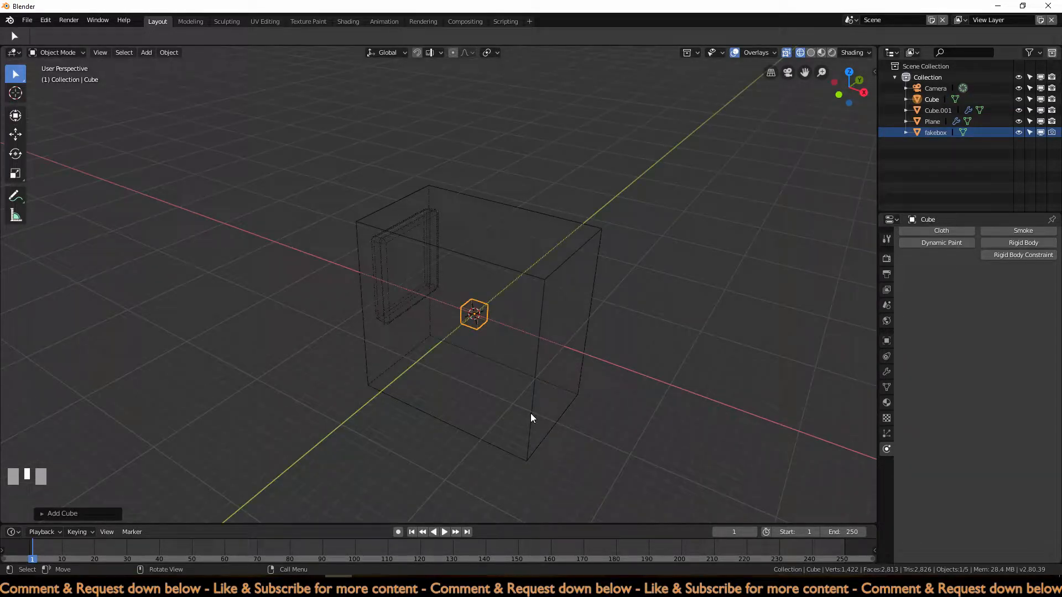
Step: Scale the new cube by 6 along the Y axis and by 10 along the X axis
key(s)
key(y)
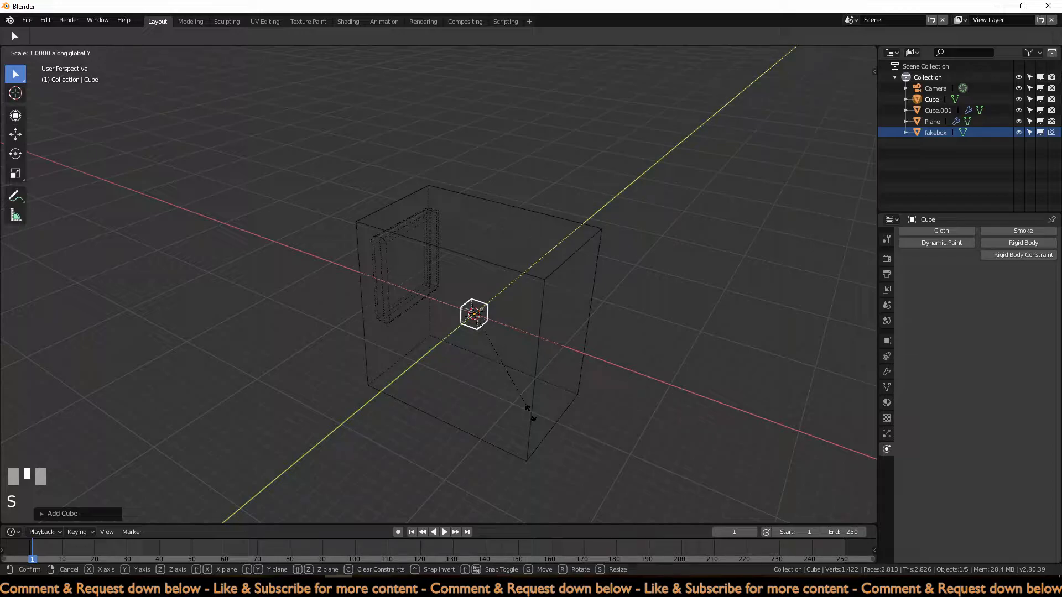
key(6)
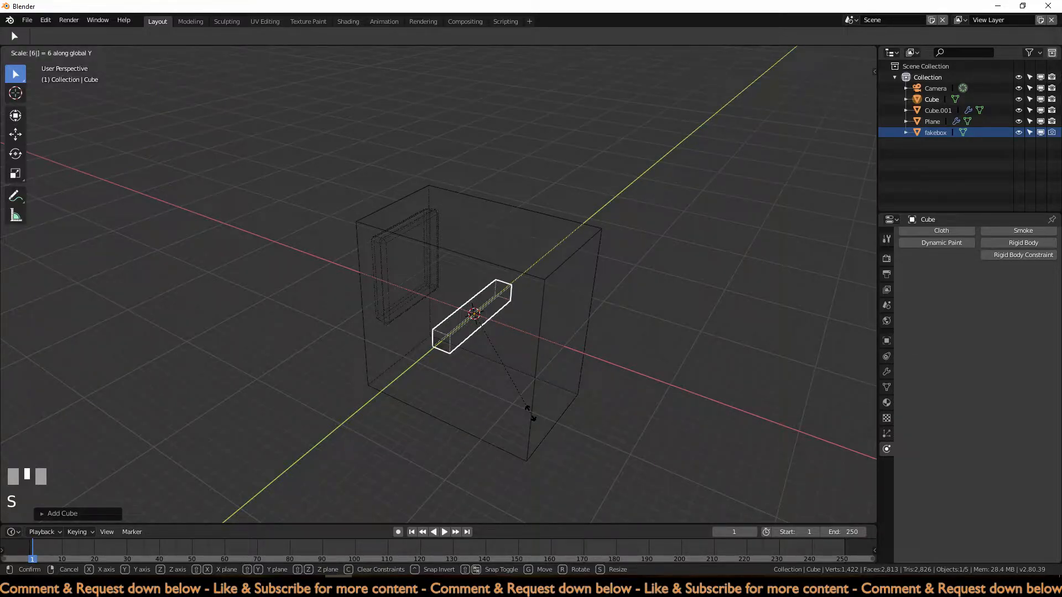
key(Return)
middle_drag(530, 413, 523, 426)
key(s)
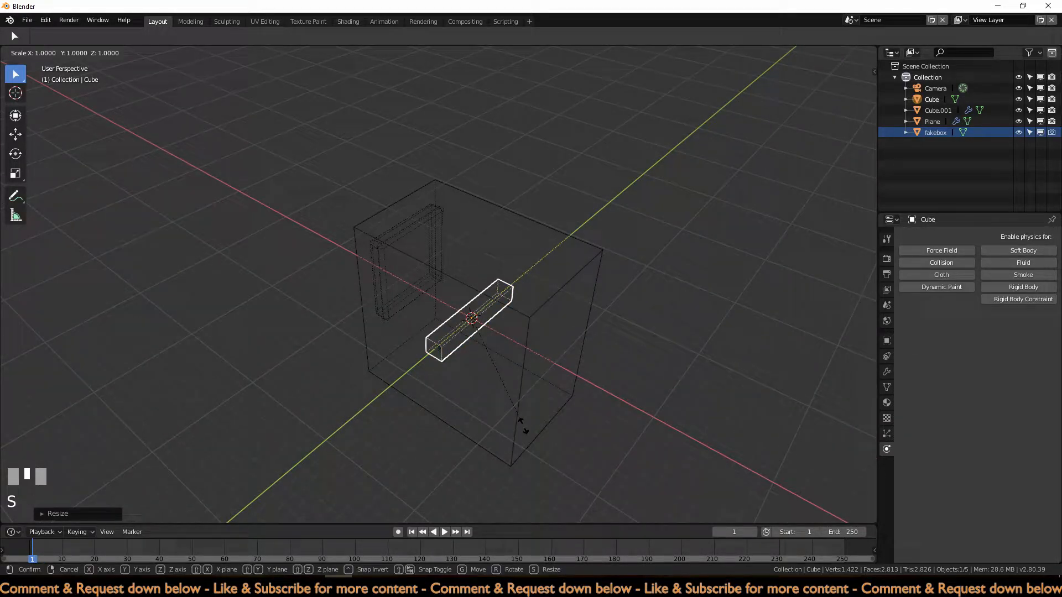
key(x)
text(10)
key(Return)
middle_drag(523, 425, 575, 382)
Step: Move the stretched cube straight down along Z in front view so it forms a slab at the floor of the box domain
key(KP_1)
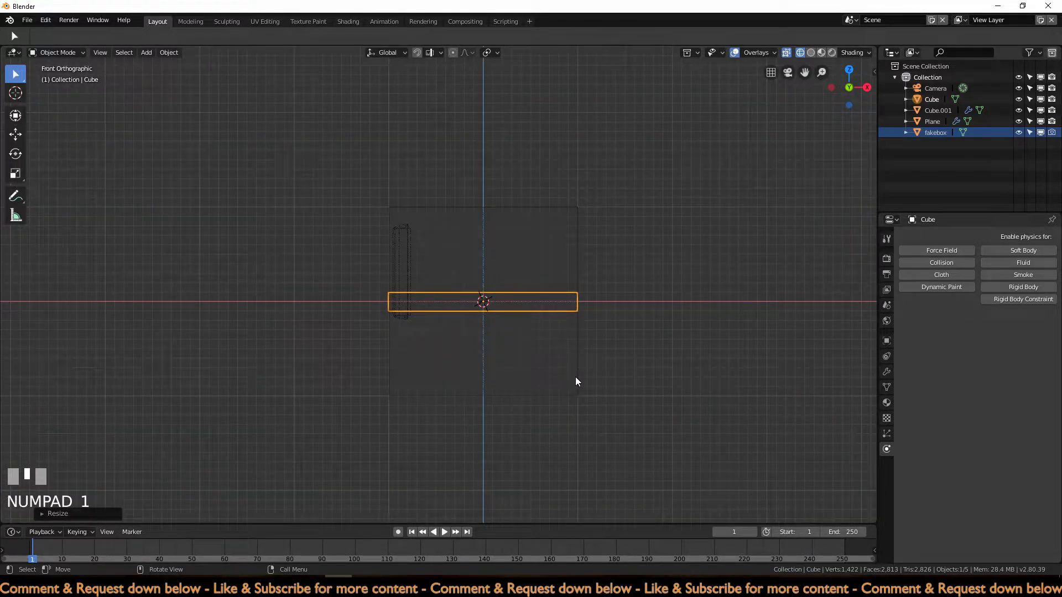
key(g)
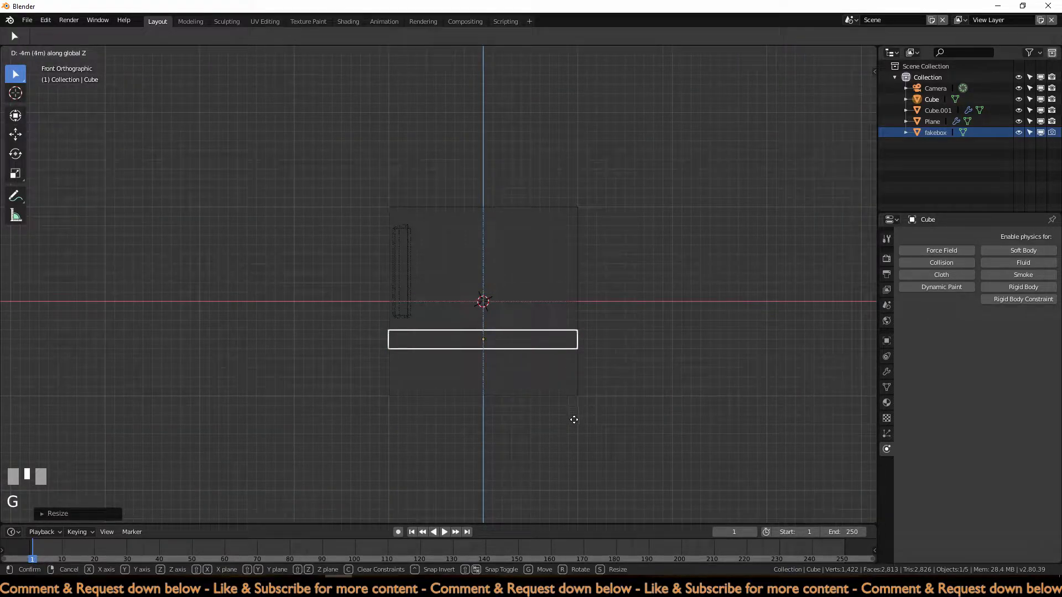
ctrl+click(571, 457)
middle_drag(572, 456, 549, 458)
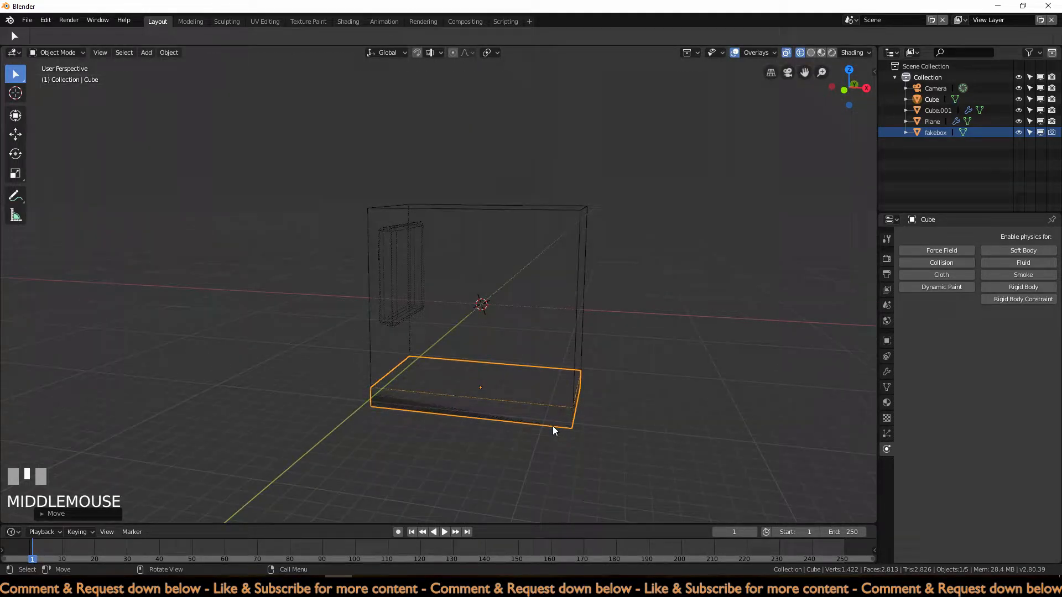
middle_drag(562, 427, 575, 411)
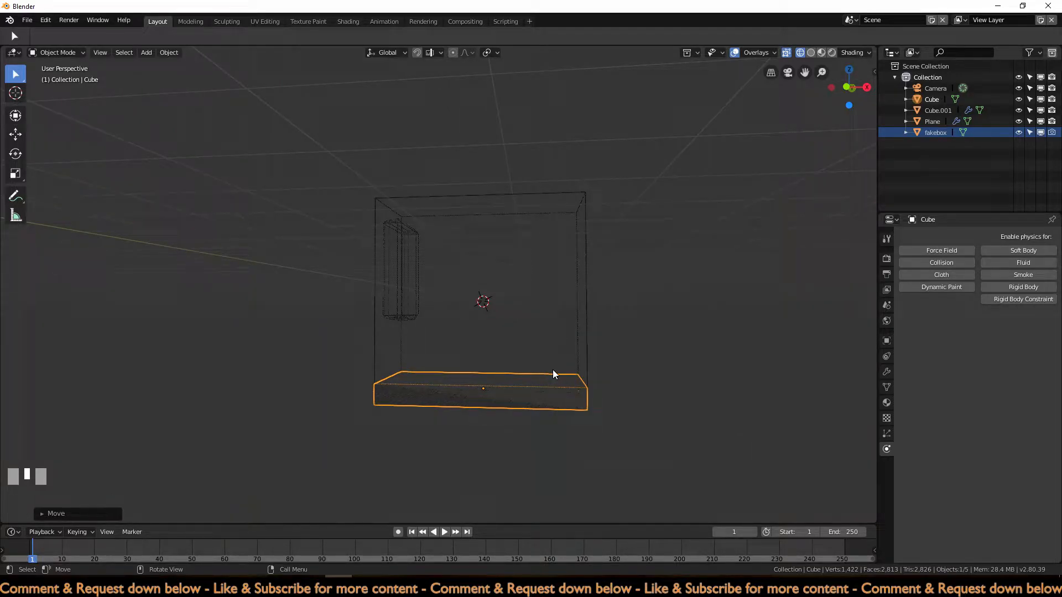
middle_drag(555, 367, 565, 401)
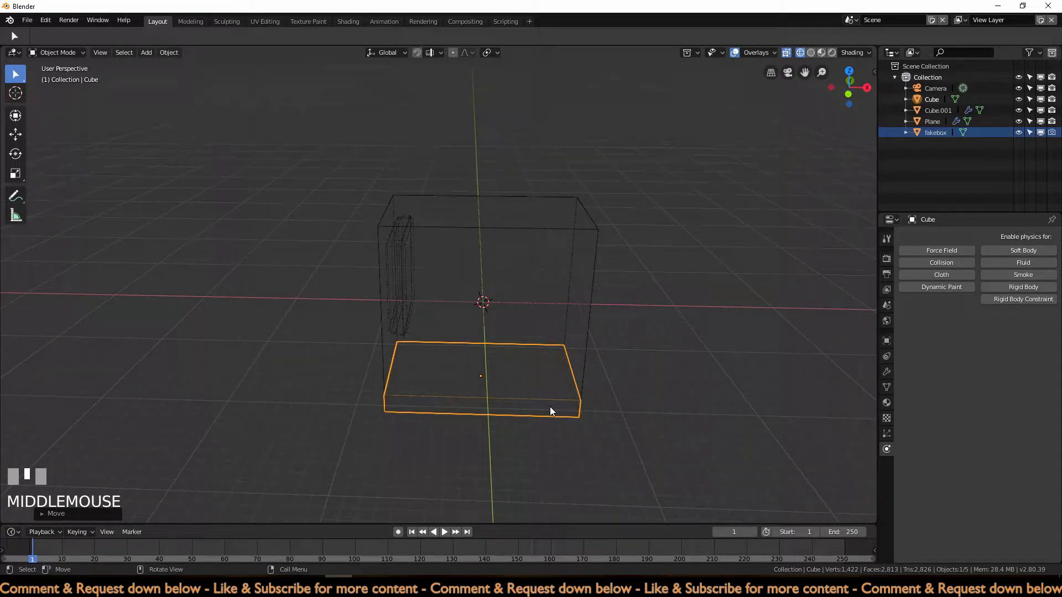
middle_drag(500, 324, 575, 363)
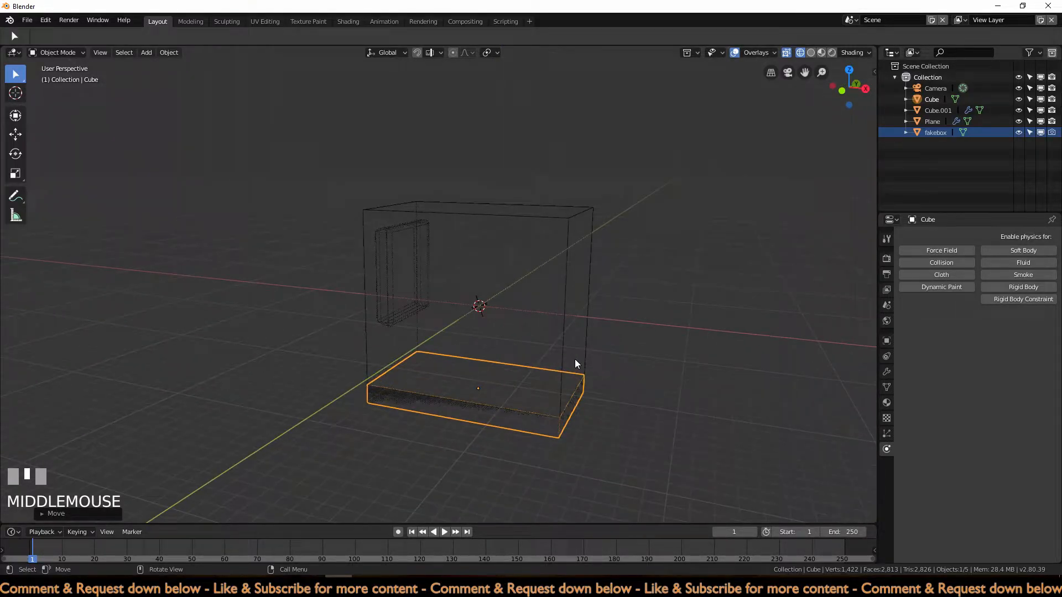
Step: Hide fakebox in the viewport and switch the viewport to solid shading
scroll(564, 321, up, 2)
click(646, 243)
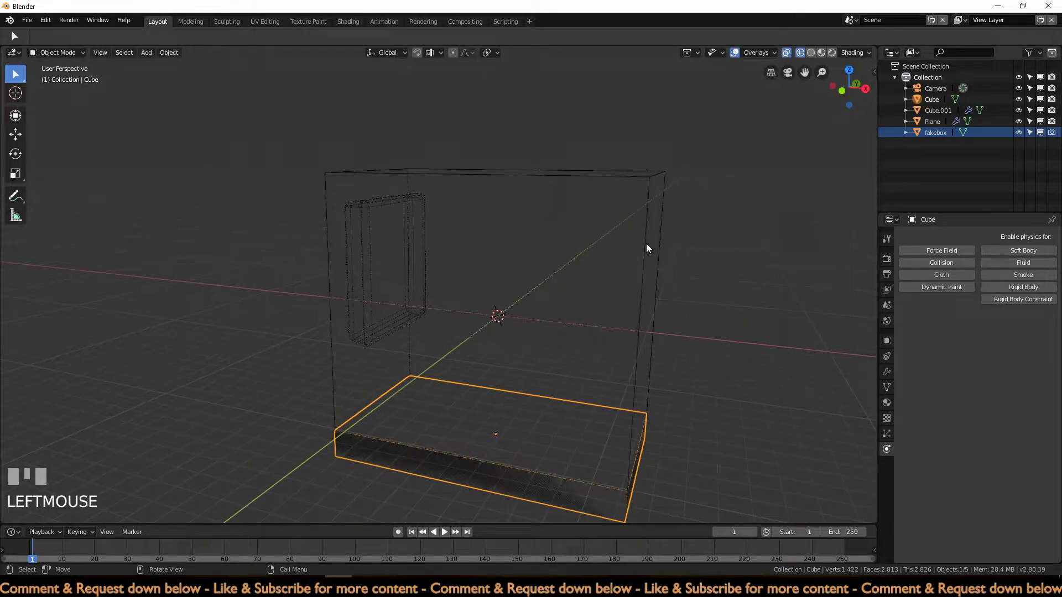
click(1018, 133)
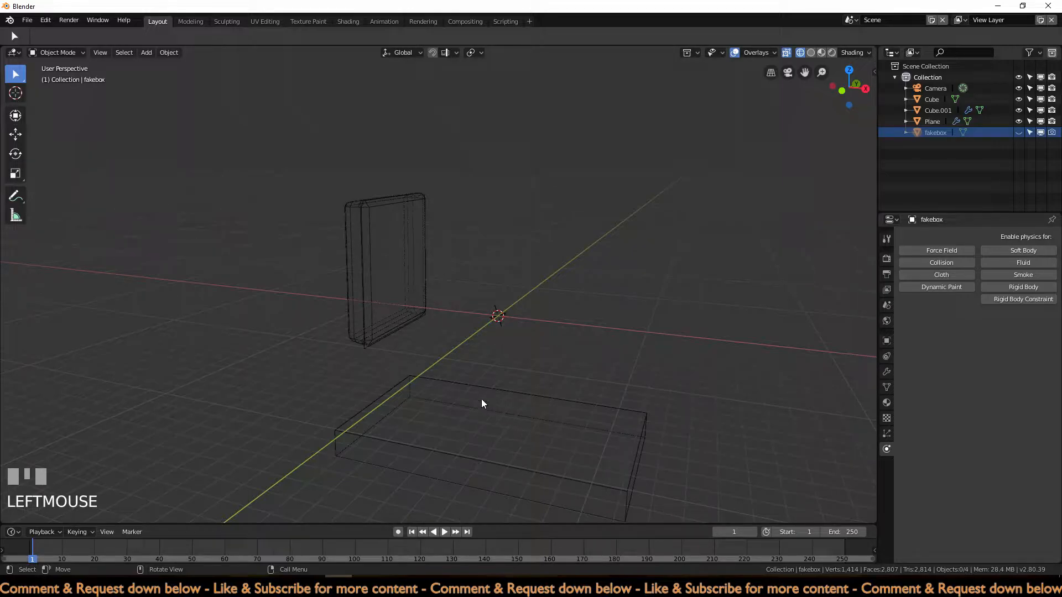
key(z)
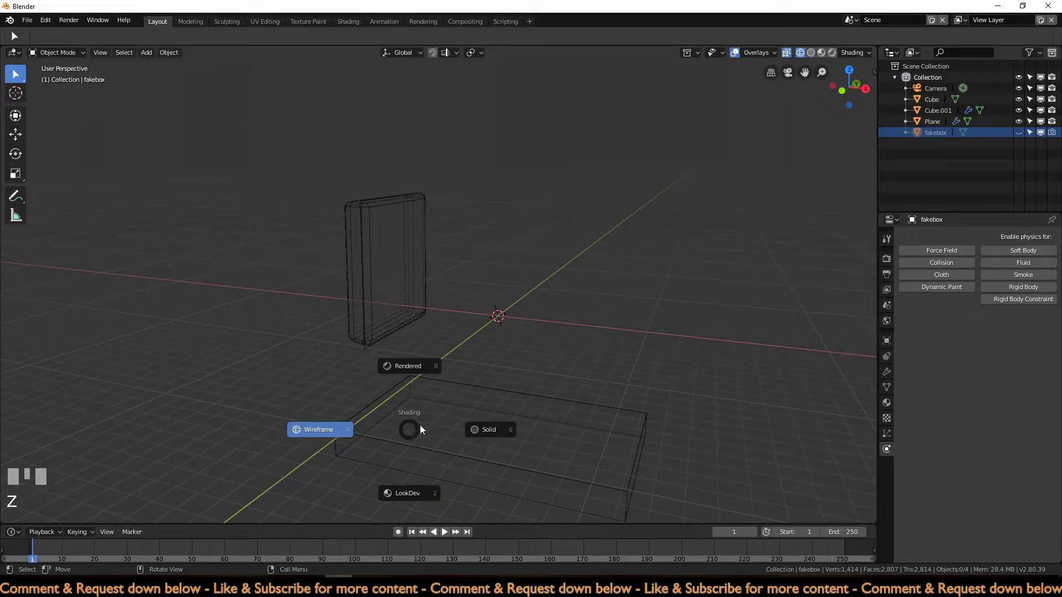
click(481, 426)
Step: Bake the fluid simulation of domain Cube.001 and play the result, stopping near the end of the timeline
click(356, 313)
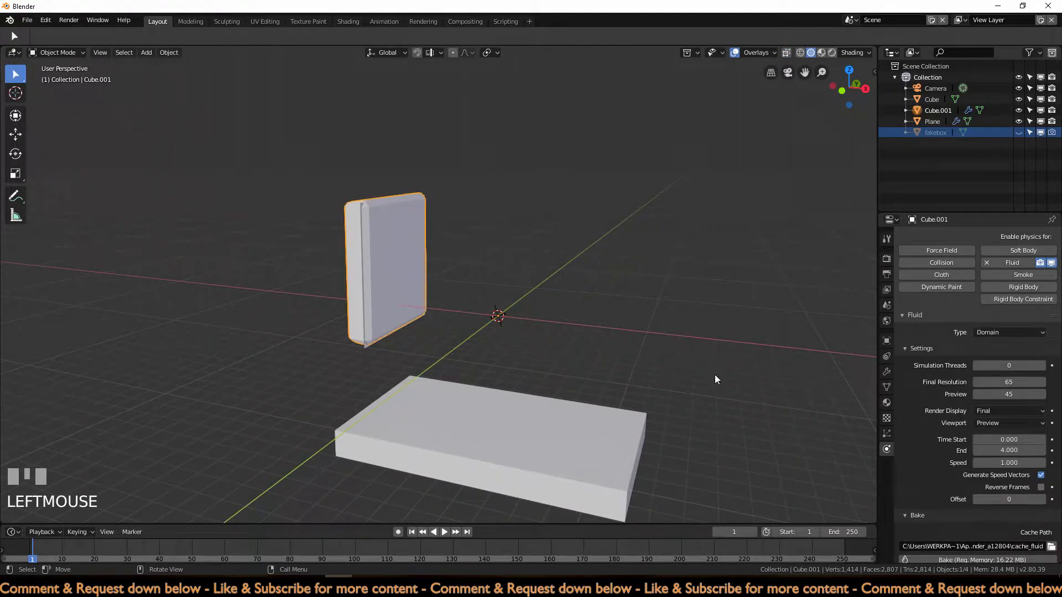
scroll(1013, 522, down, 2)
click(1011, 516)
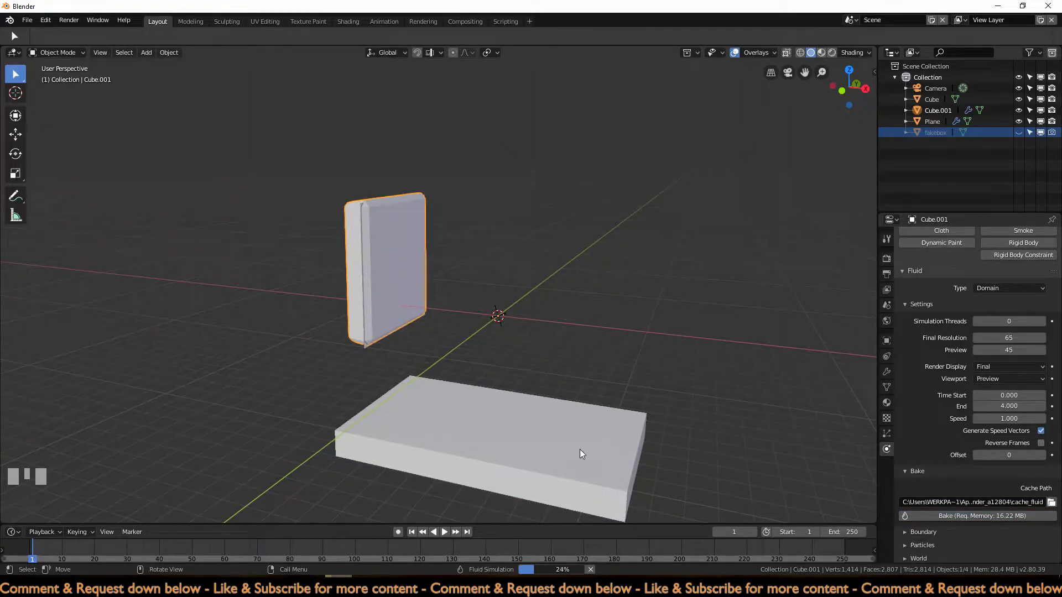
middle_drag(551, 447, 715, 307)
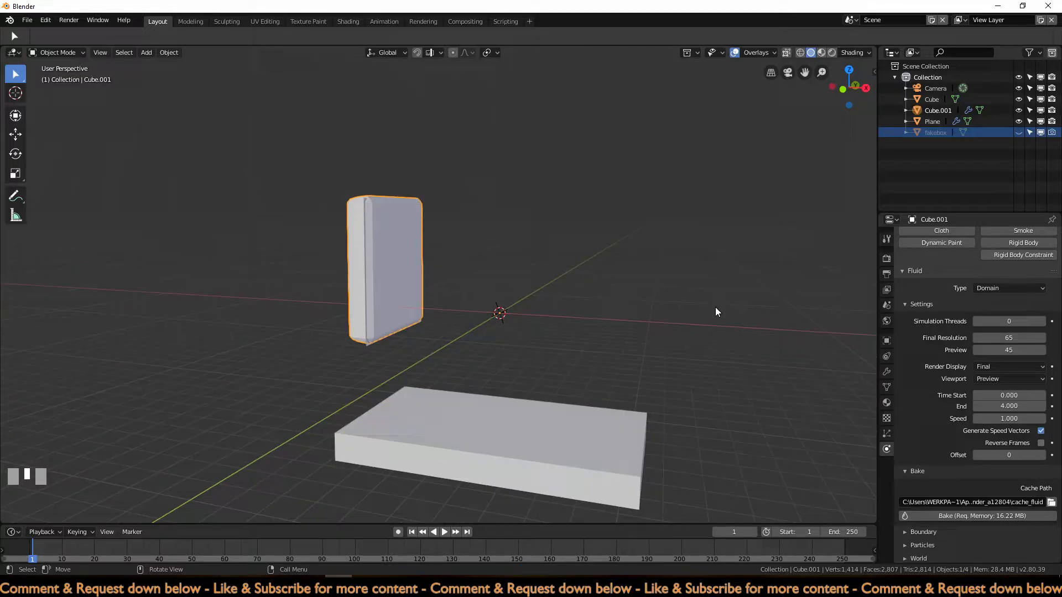
click(443, 532)
click(443, 532)
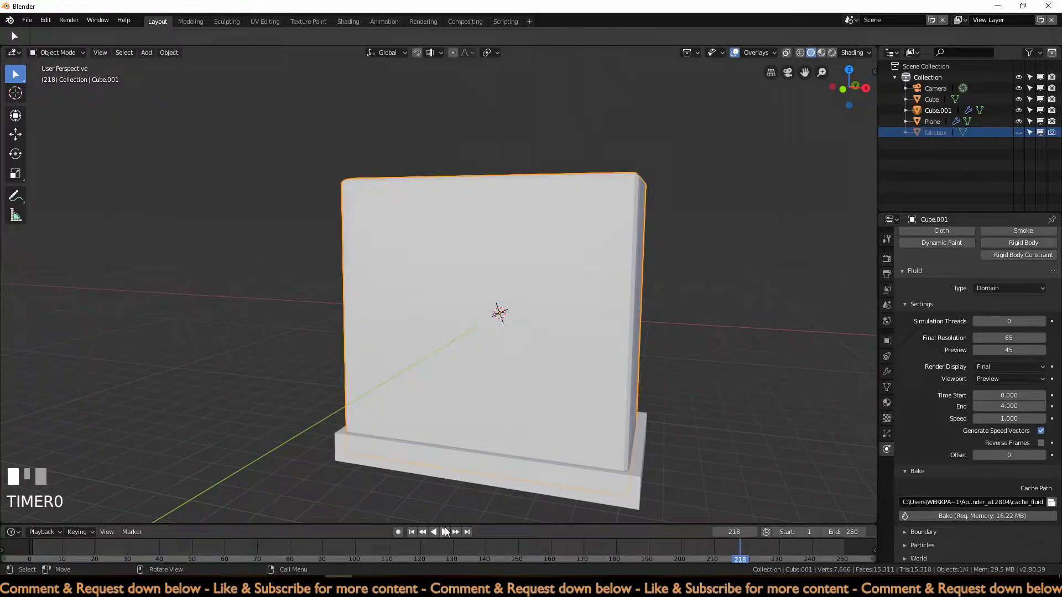
Step: Enable Fluid physics on the floor slab and set its type to Outflow
click(502, 466)
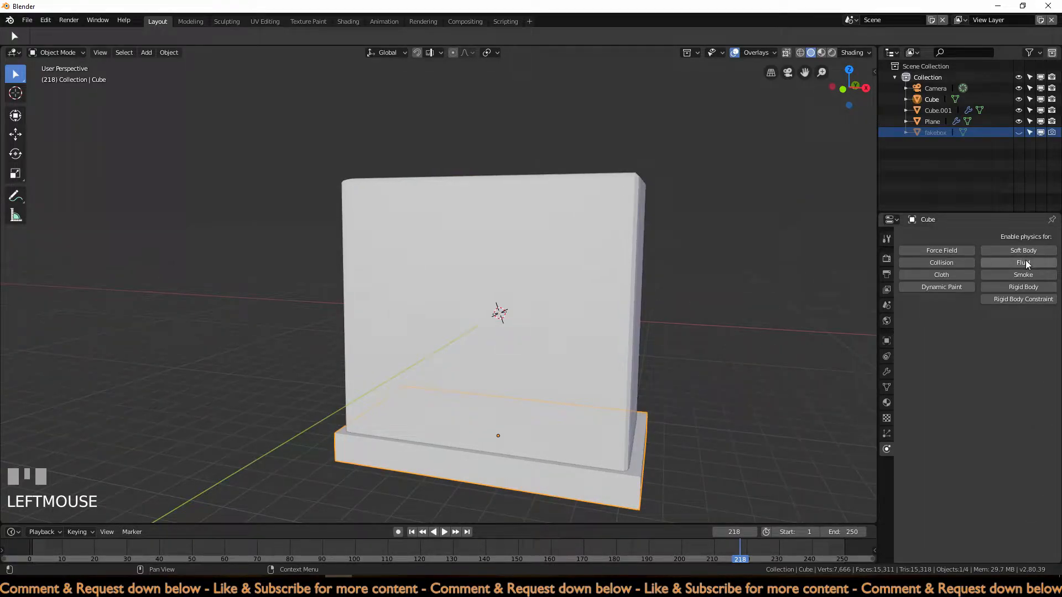
click(1024, 262)
click(996, 332)
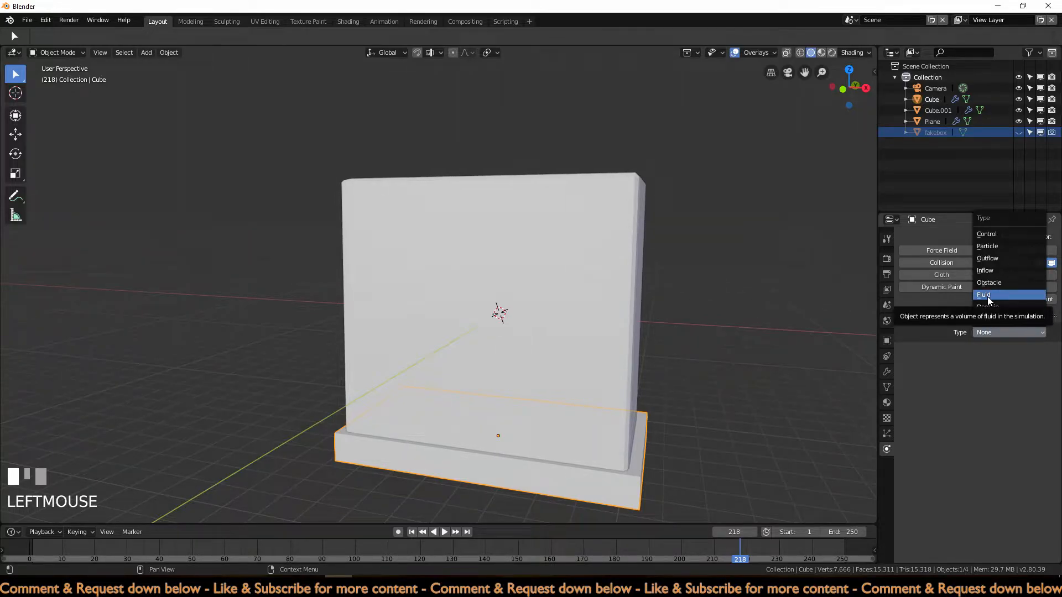
click(987, 295)
click(990, 331)
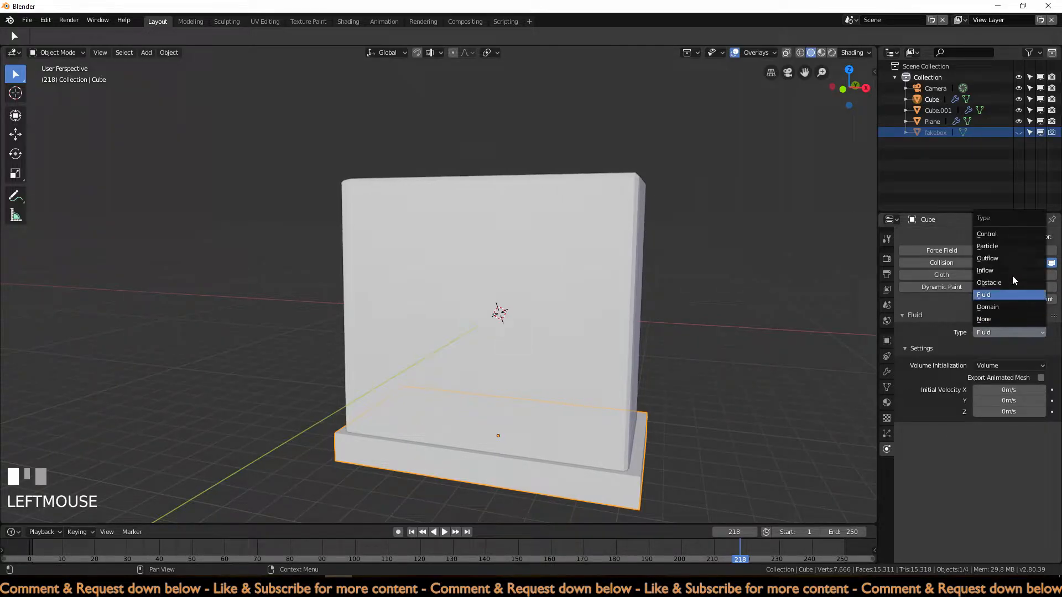
click(999, 261)
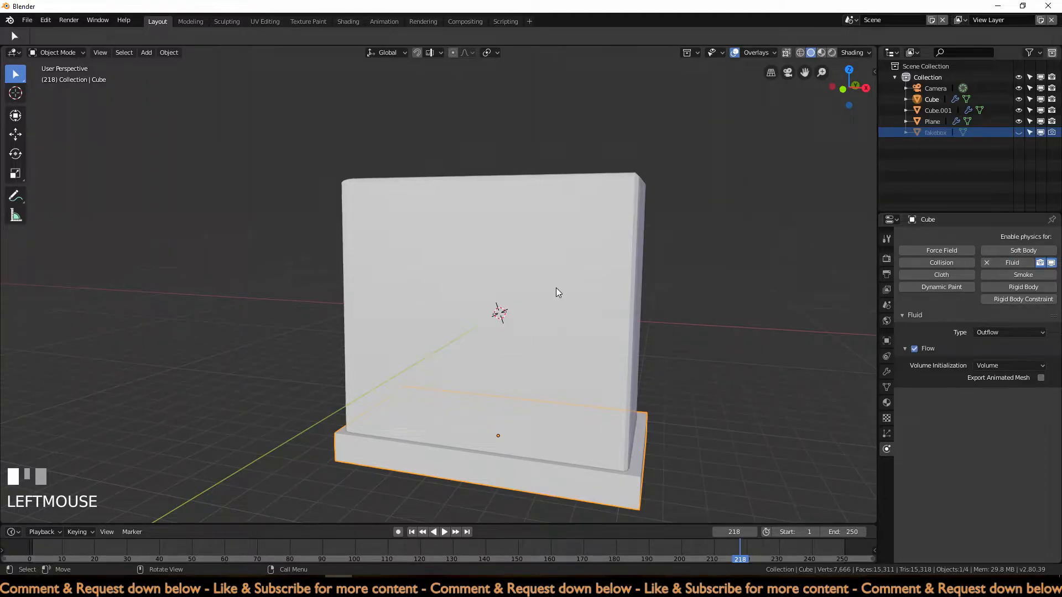
Step: Return to the first frame, rebake the fluid domain Cube.001 and play the new result
click(470, 467)
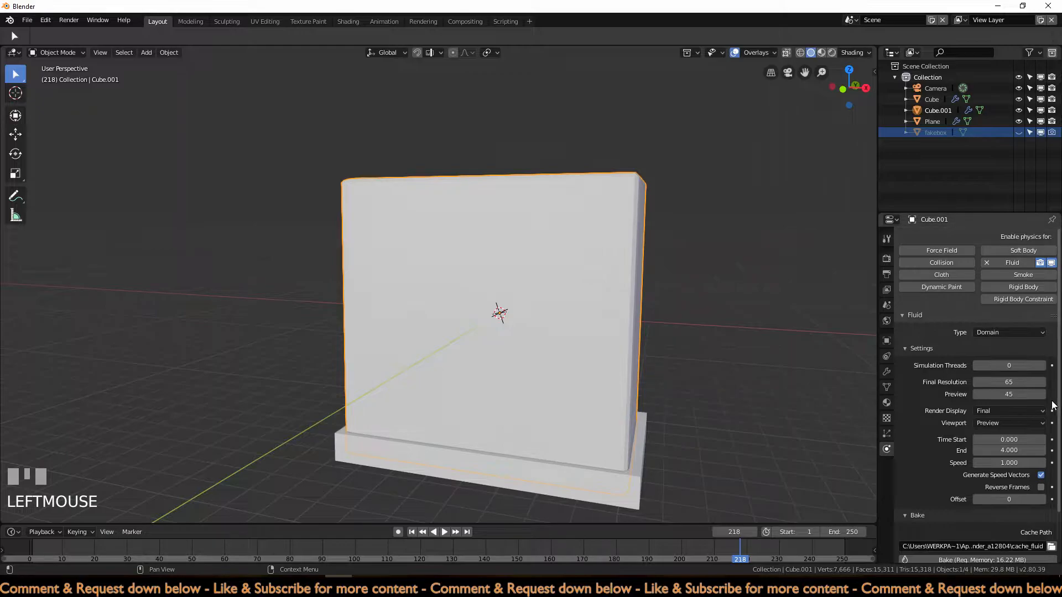
click(412, 533)
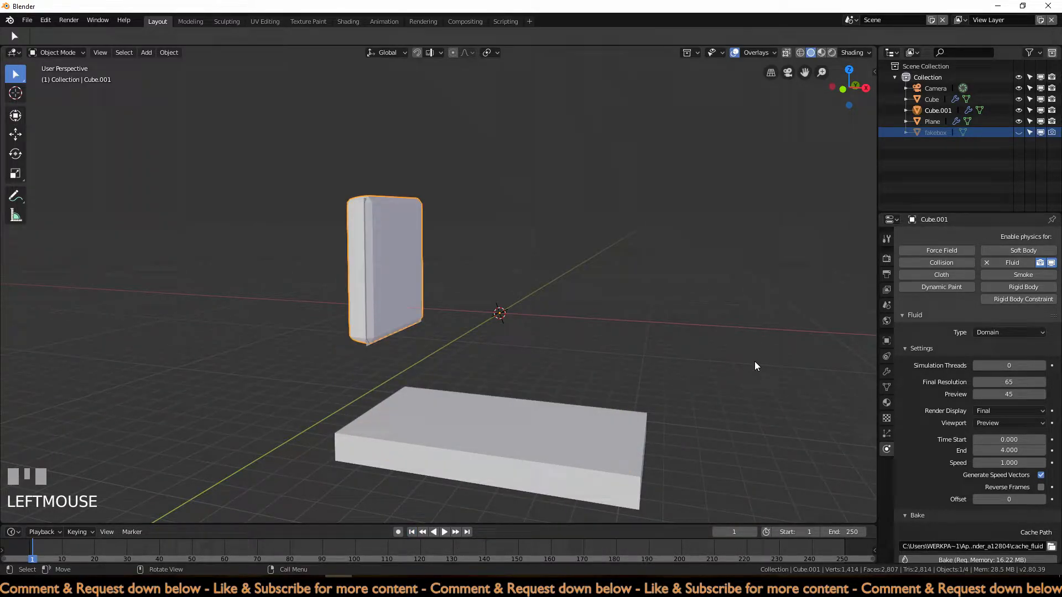
click(950, 558)
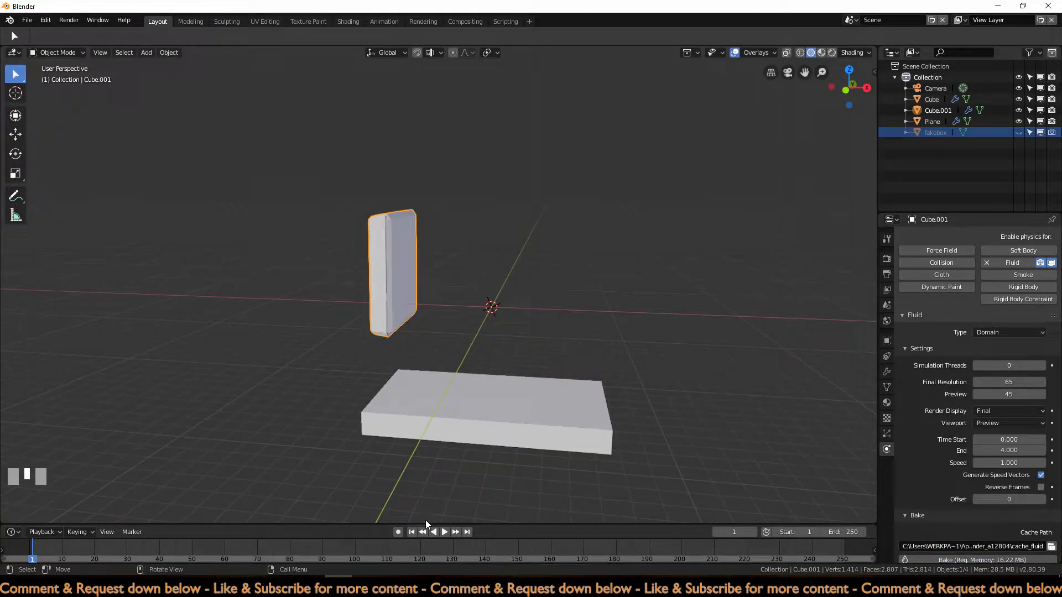
click(450, 532)
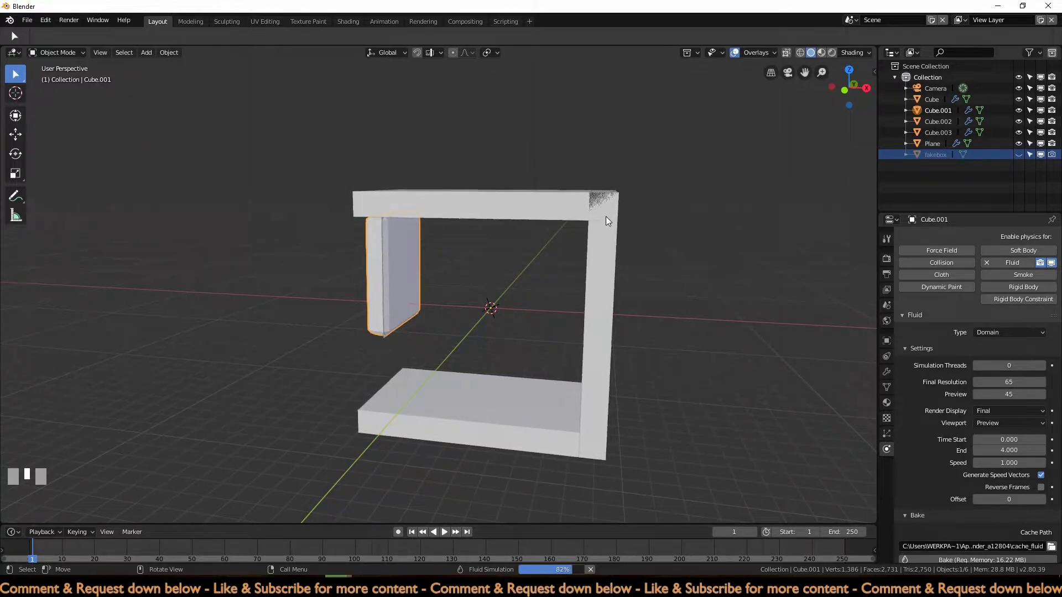
Step: Play the simulation with slabs at the floor, ceiling and side of the domain, examining the flow from several angles
click(445, 532)
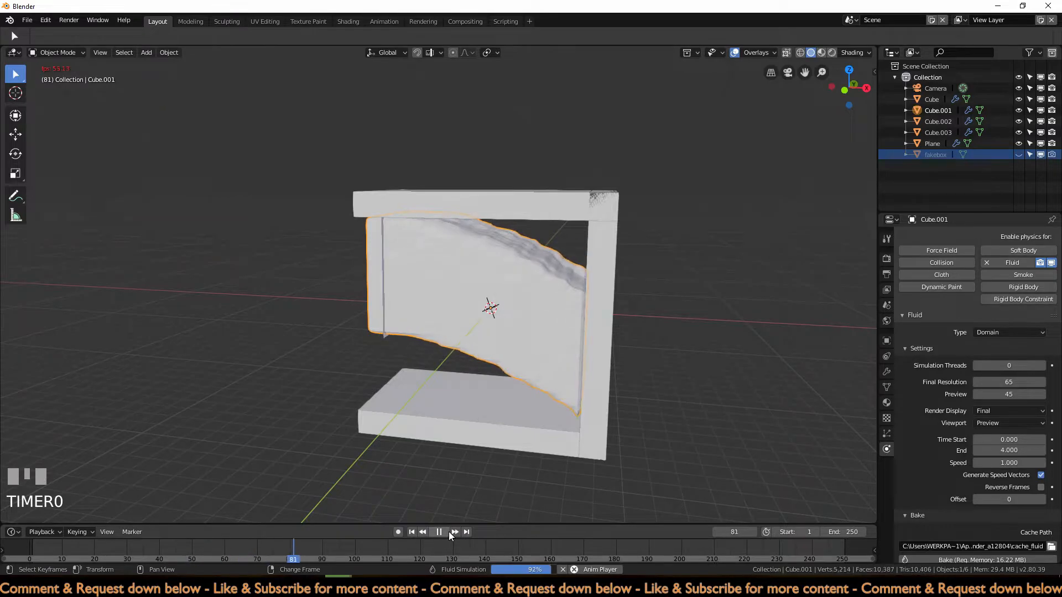
middle_drag(669, 503, 801, 400)
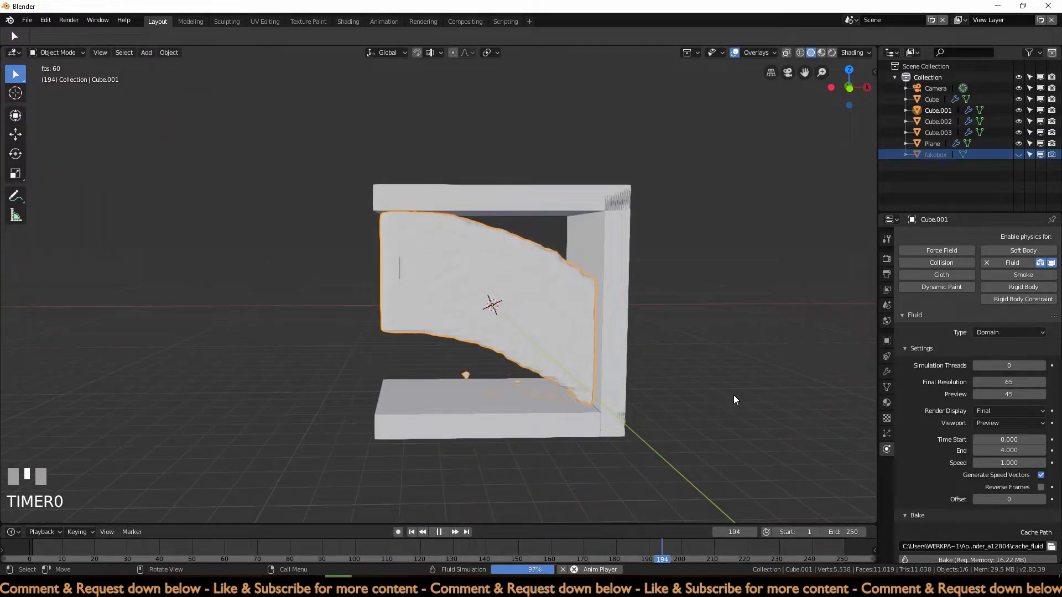
middle_drag(733, 397, 738, 394)
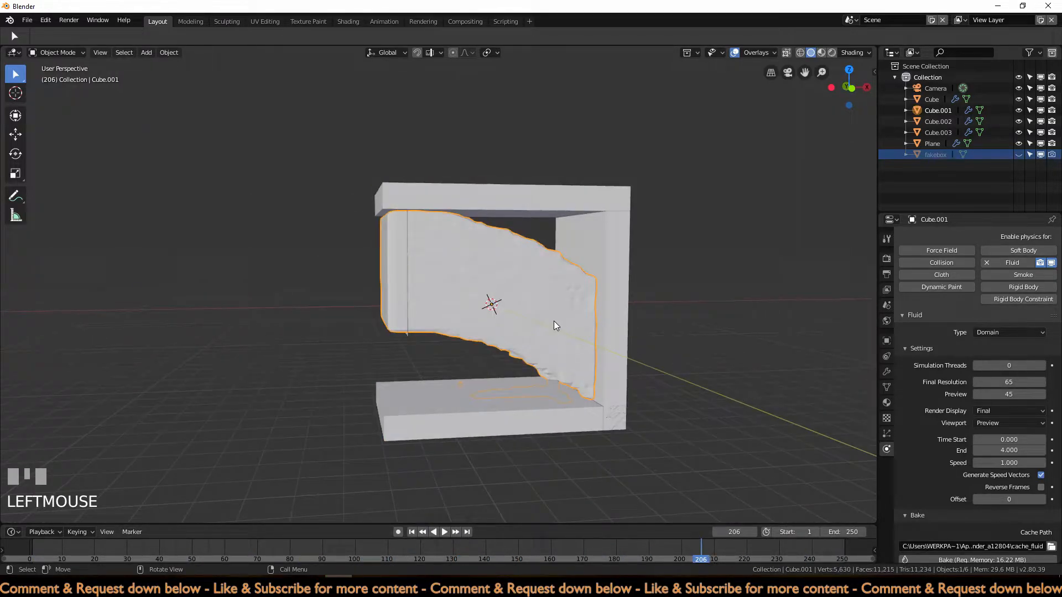
middle_drag(608, 323, 631, 315)
Step: Delete fakebox and all the other mesh objects, keeping only the camera in the scene
click(940, 155)
key(Delete)
right_click(939, 154)
click(939, 161)
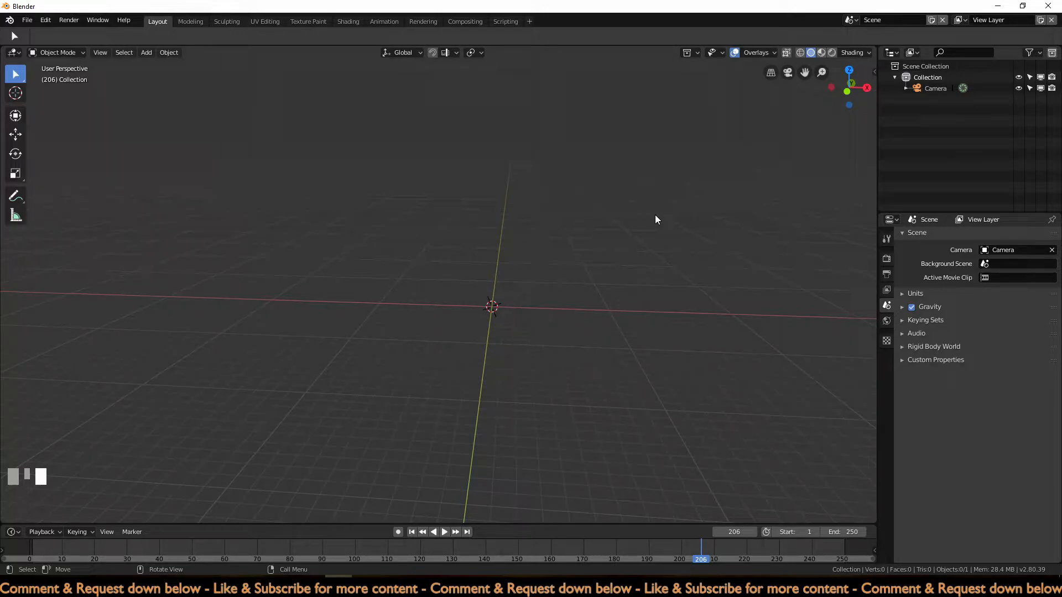
Step: Add a new collection directly under the Scene Collection and make it the active collection
click(907, 76)
click(895, 77)
click(924, 65)
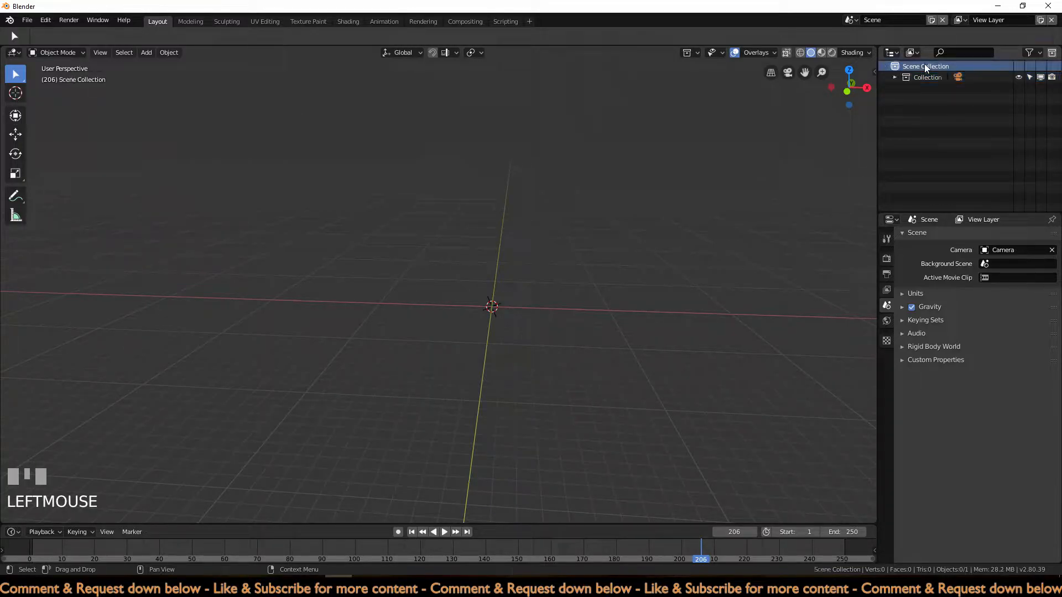
click(1052, 52)
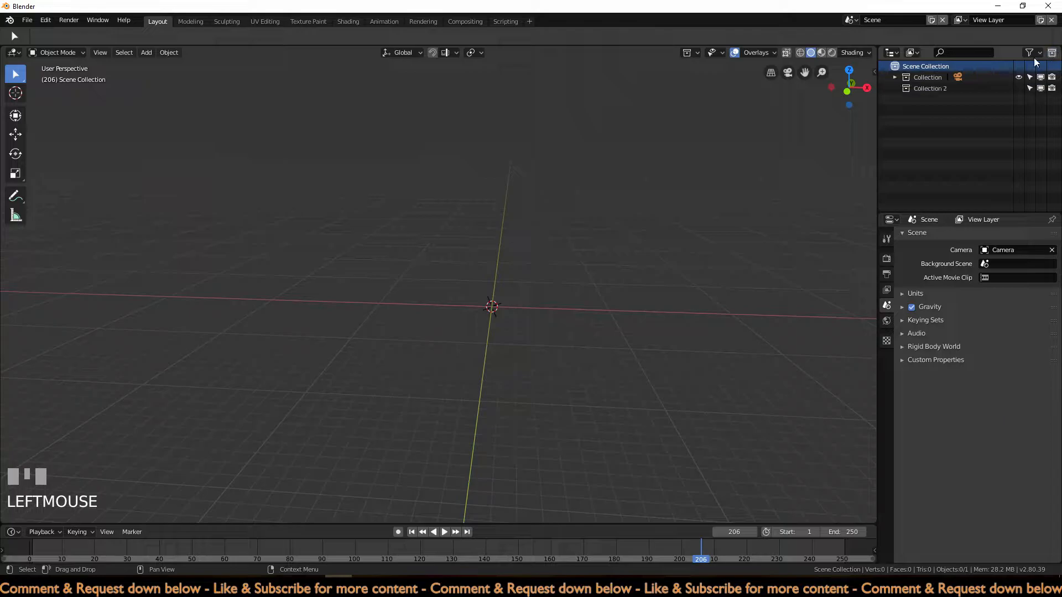
click(939, 88)
right_click(932, 87)
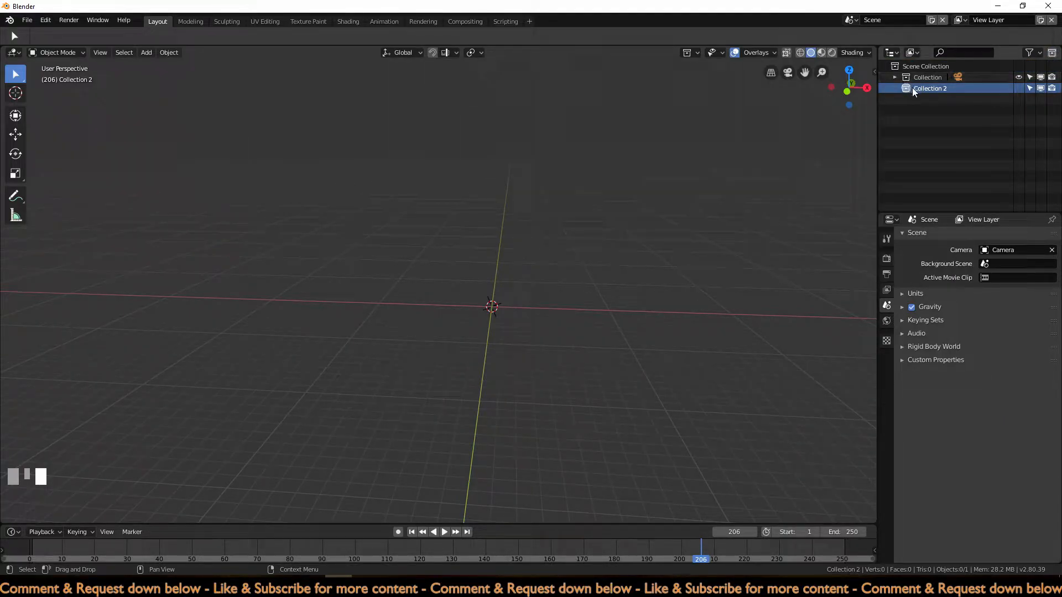
click(891, 76)
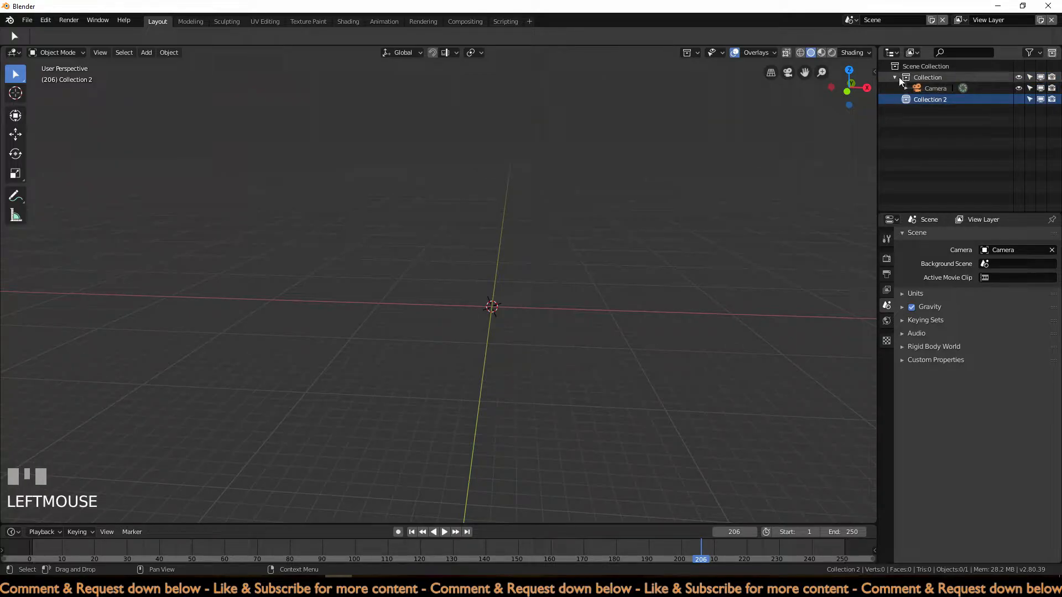
Step: Add a plane at the origin in Collection 2 and scale it up to about five times its size
middle_drag(529, 256, 549, 307)
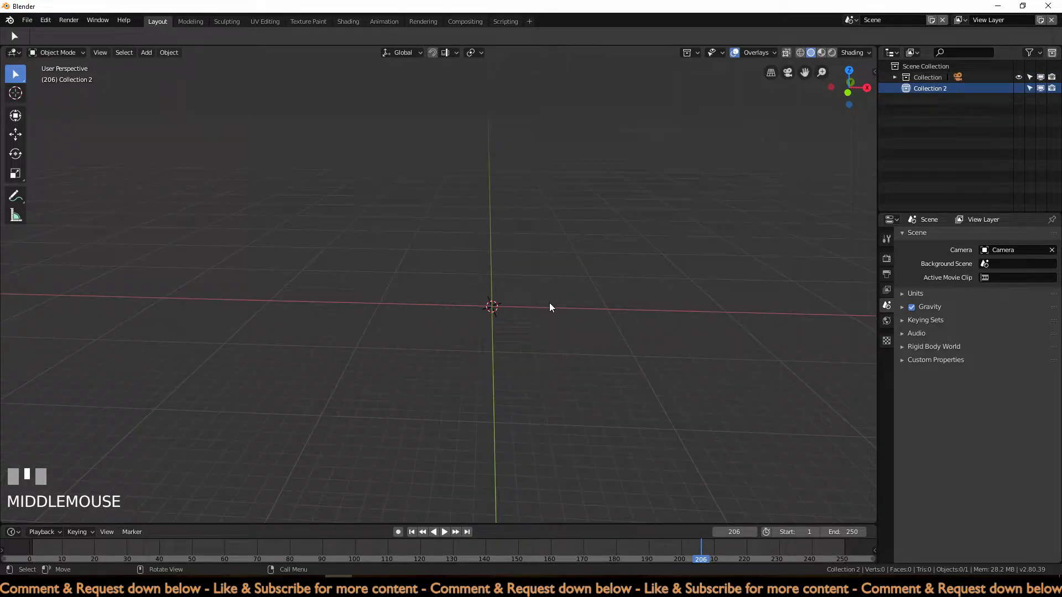
key(shift+a)
mouse_move(549, 303)
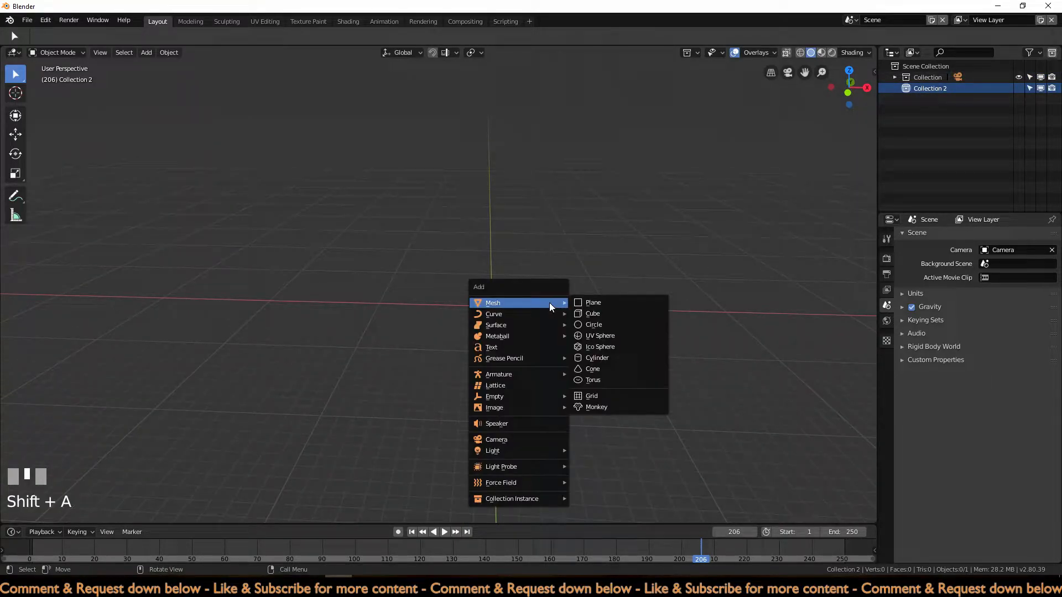
click(607, 303)
key(s)
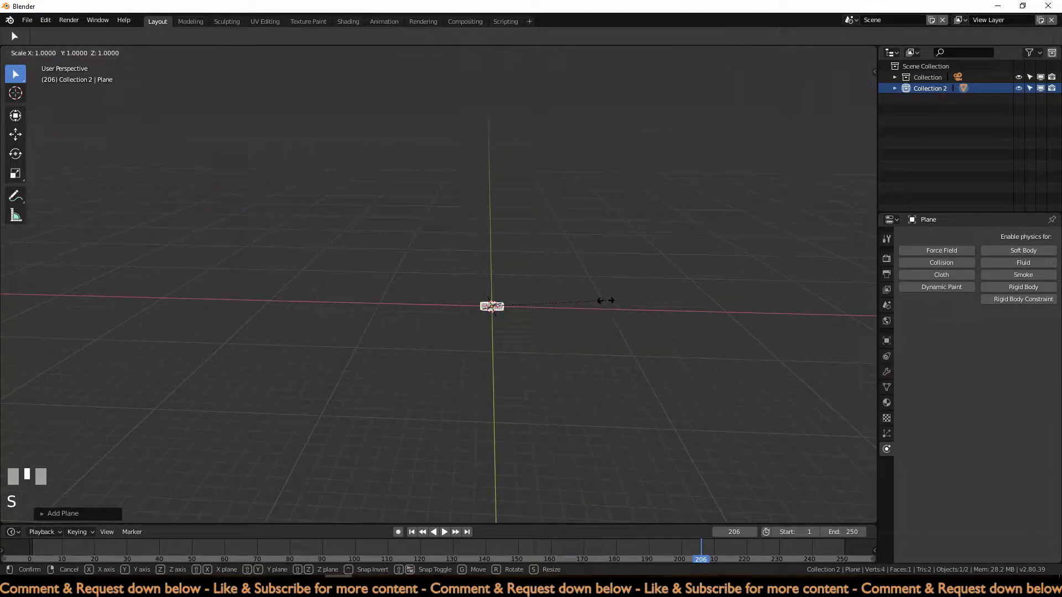
click(605, 303)
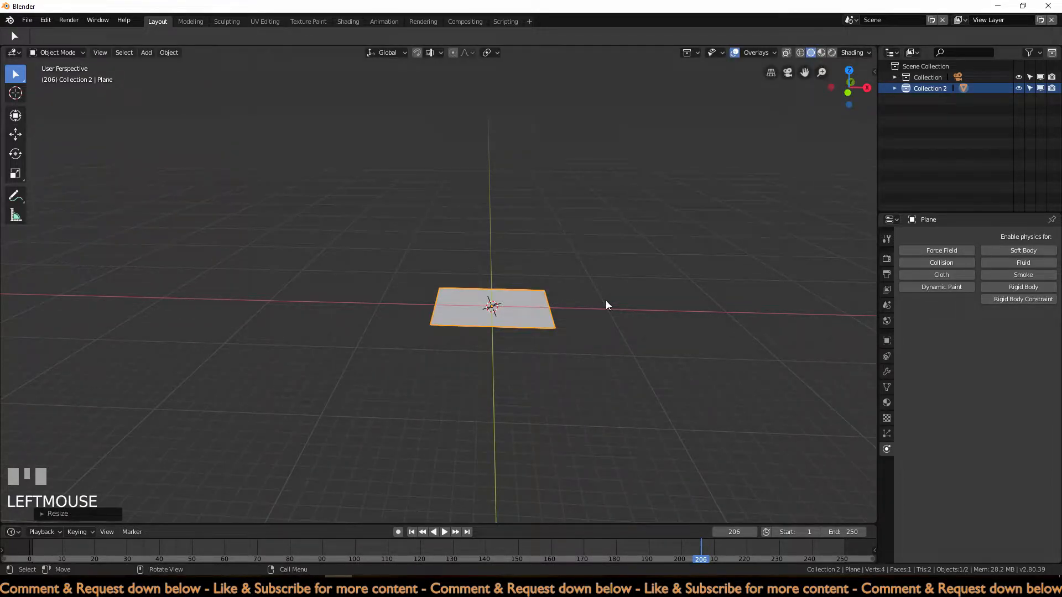
Step: Rotate the plane 90° about Y to stand upright, and move it -20 m in X and 15 m up in Z
key(KP_1)
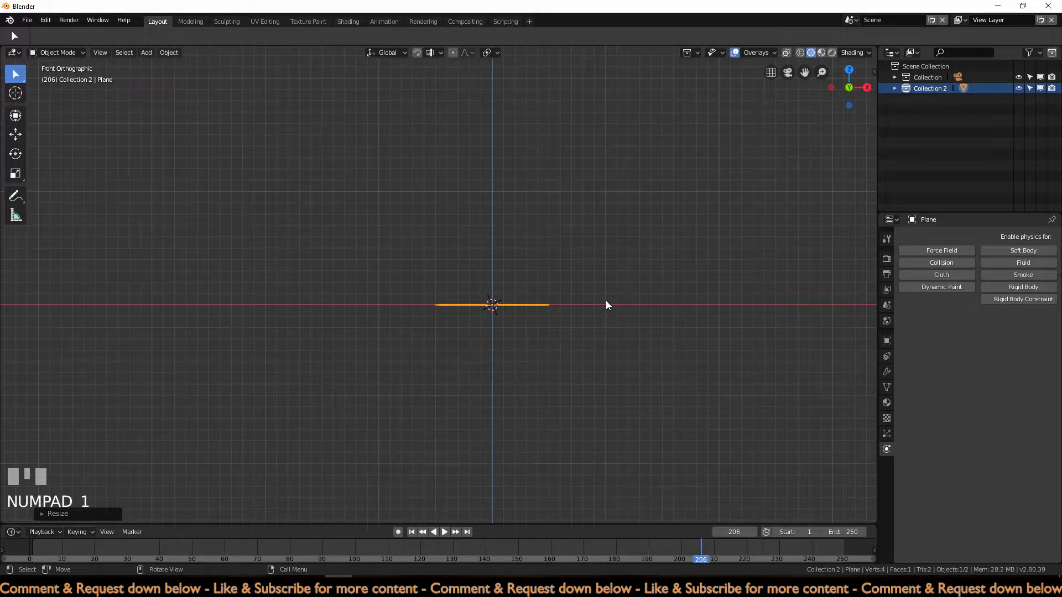
key(r)
key(y)
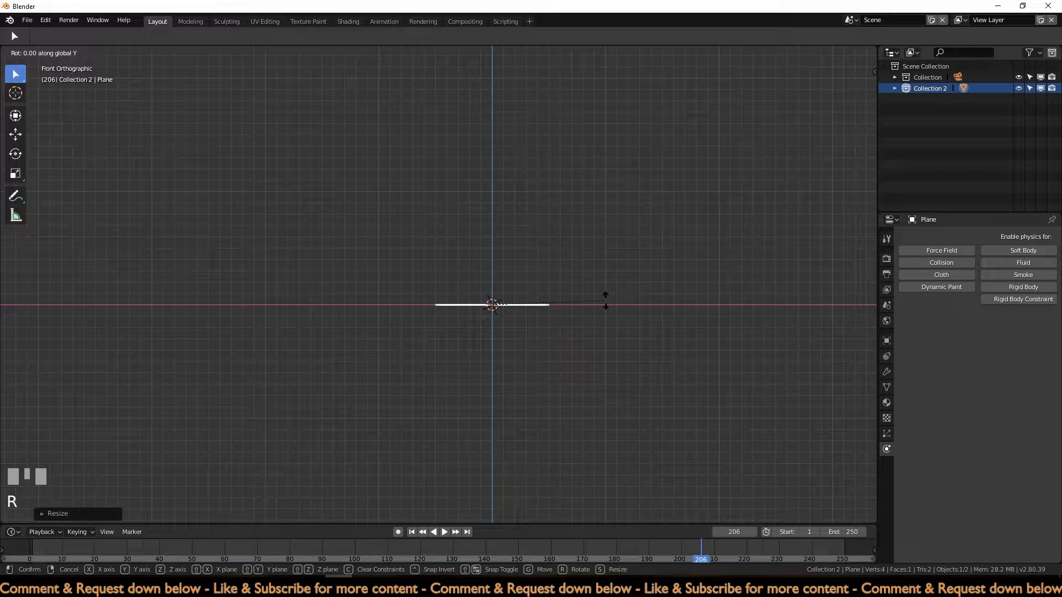
ctrl+click(496, 415)
shift+middle_drag(536, 386, 527, 435)
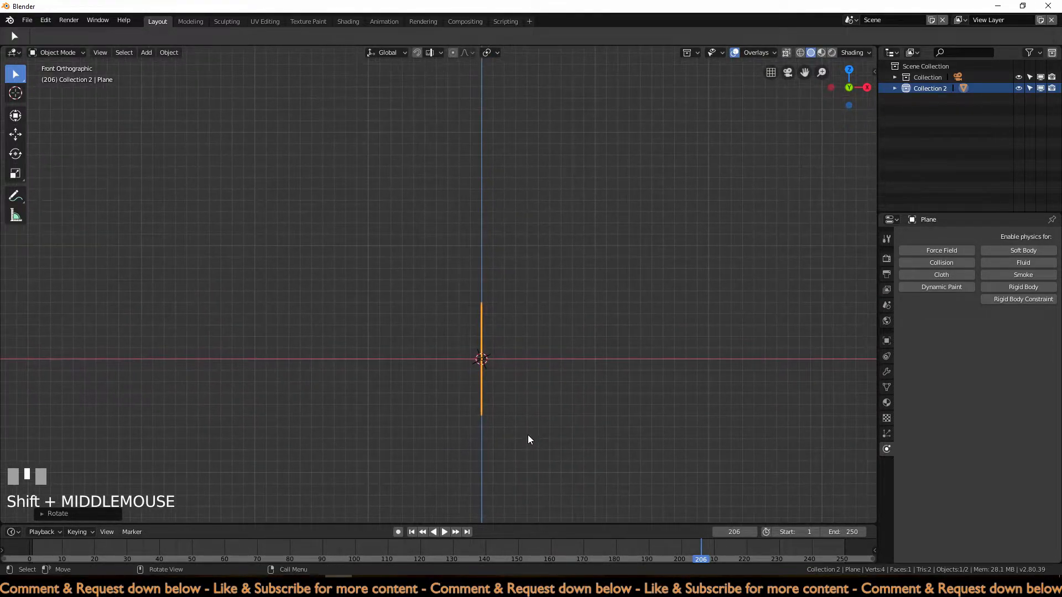
key(g)
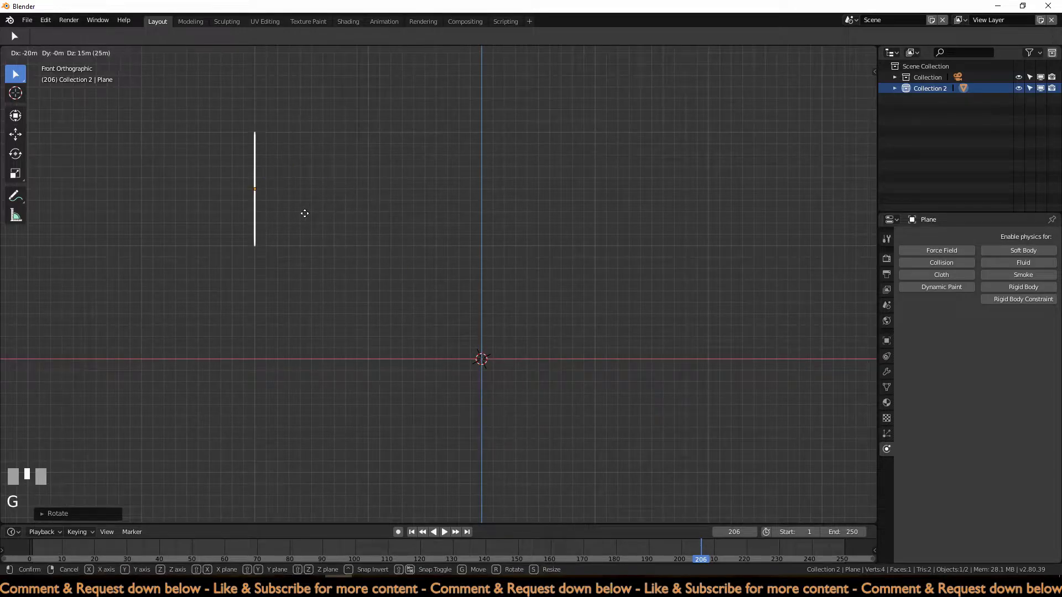
click(305, 216)
Step: Add a cube at the origin and scale it by 8 along the Y axis
scroll(480, 297, down, 5)
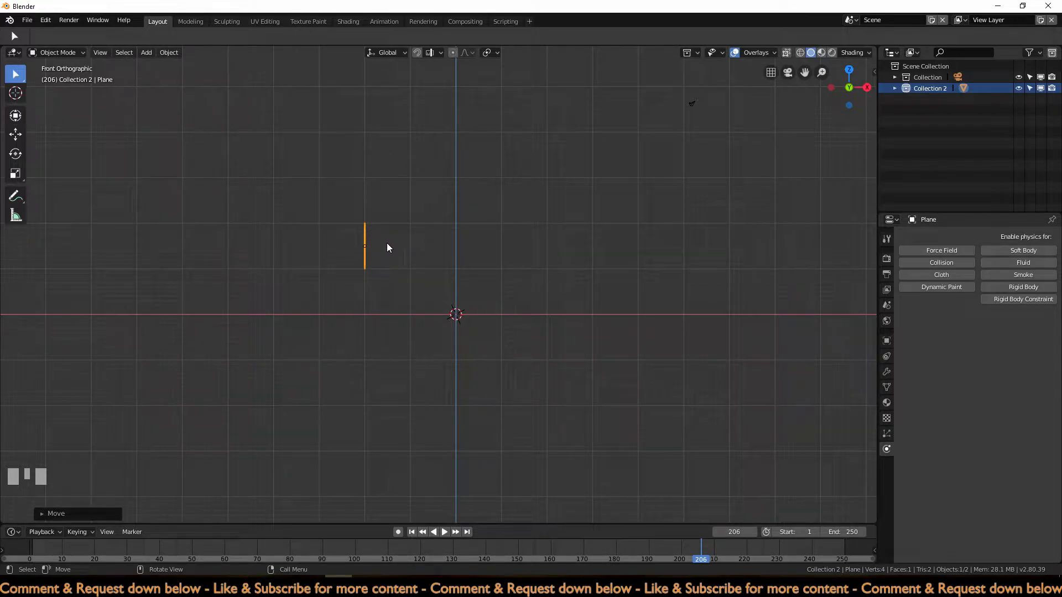
scroll(523, 350, up, 3)
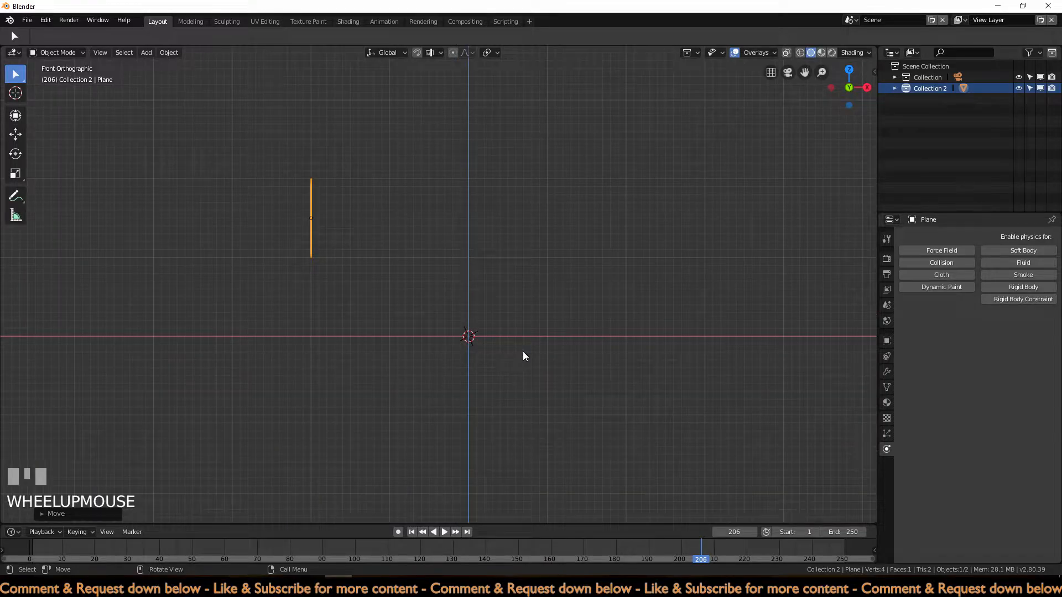
key(shift+a)
mouse_move(523, 350)
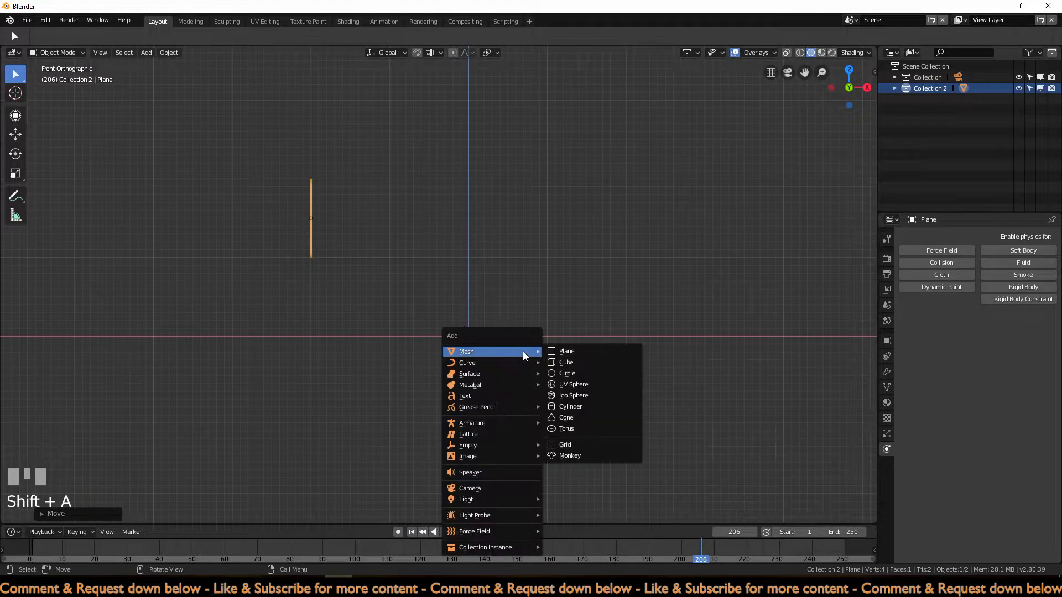
click(561, 363)
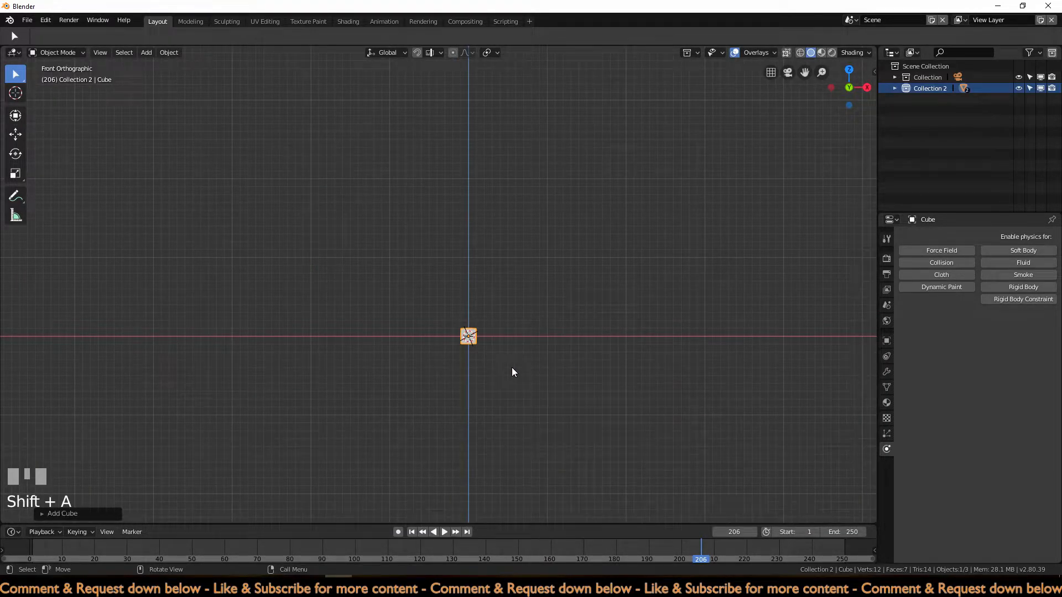
middle_drag(512, 367, 475, 377)
key(s)
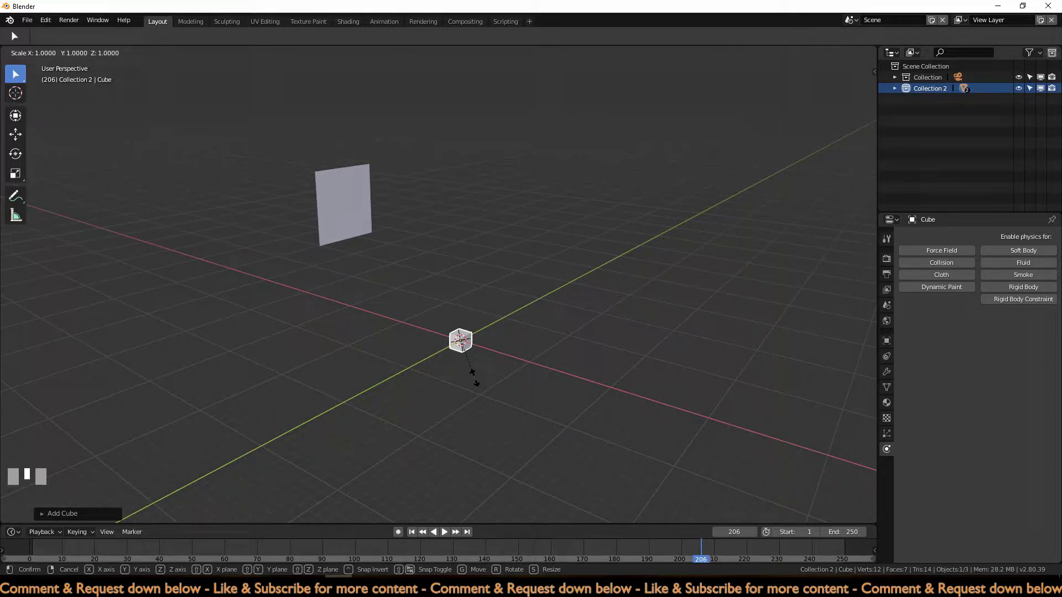
key(y)
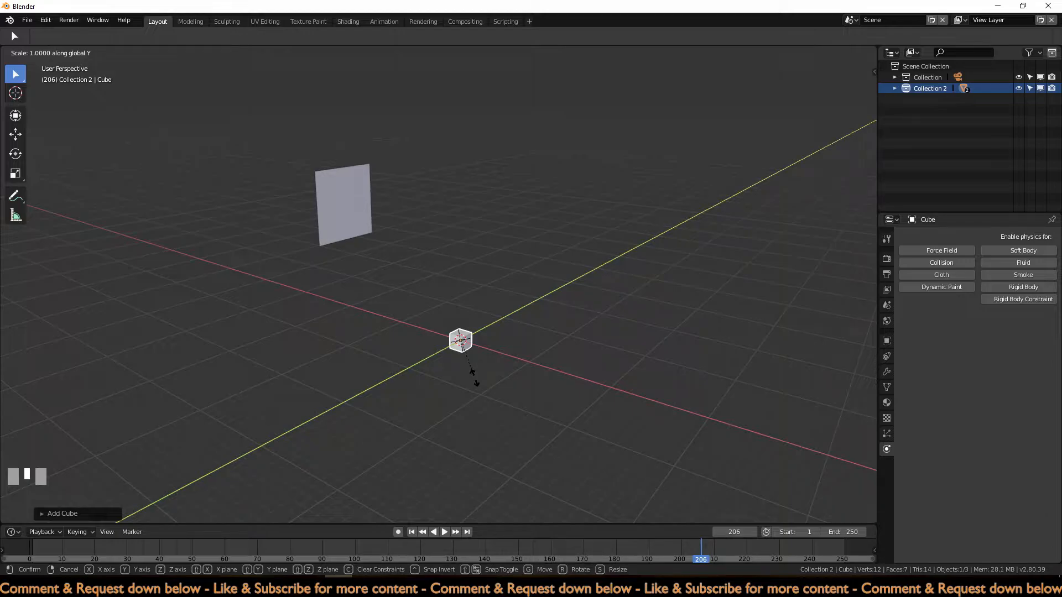
text(8)
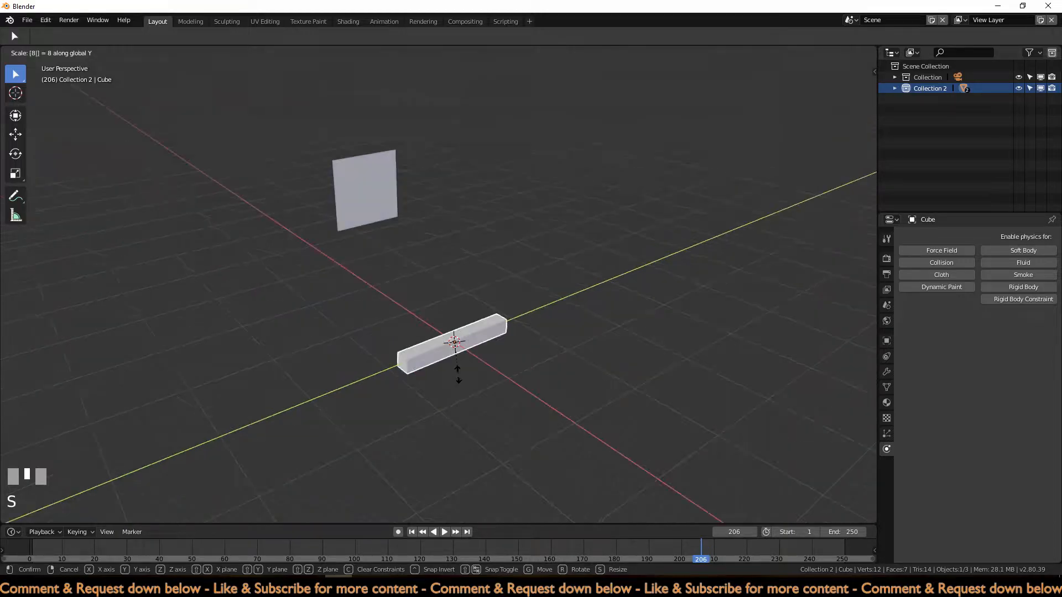
click(458, 373)
Step: Scale the cube by 20 along X and by 12 along Z to form a large box
middle_drag(458, 374, 544, 370)
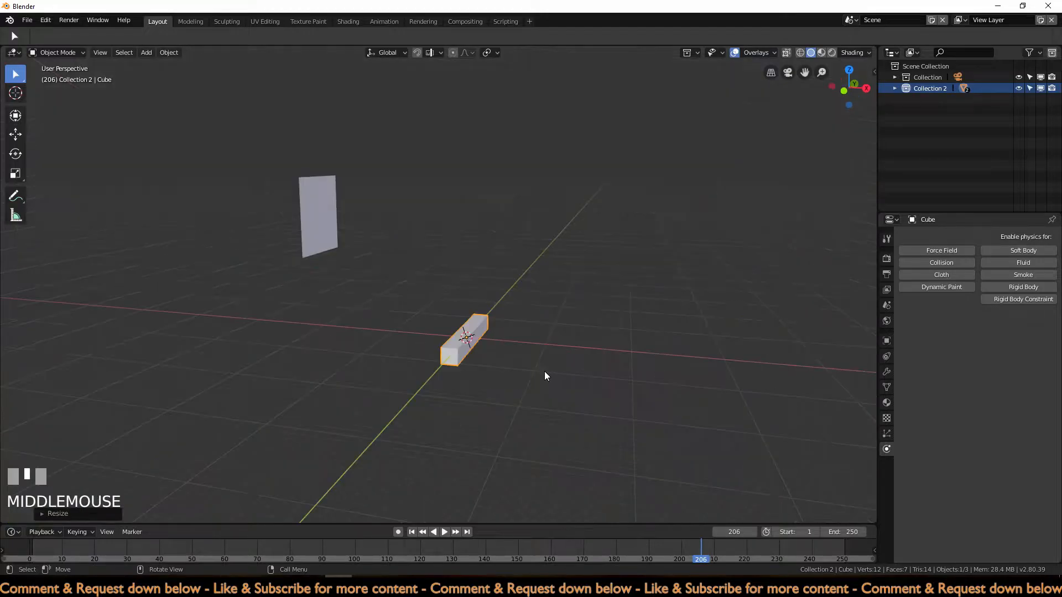
key(s)
key(x)
text(20)
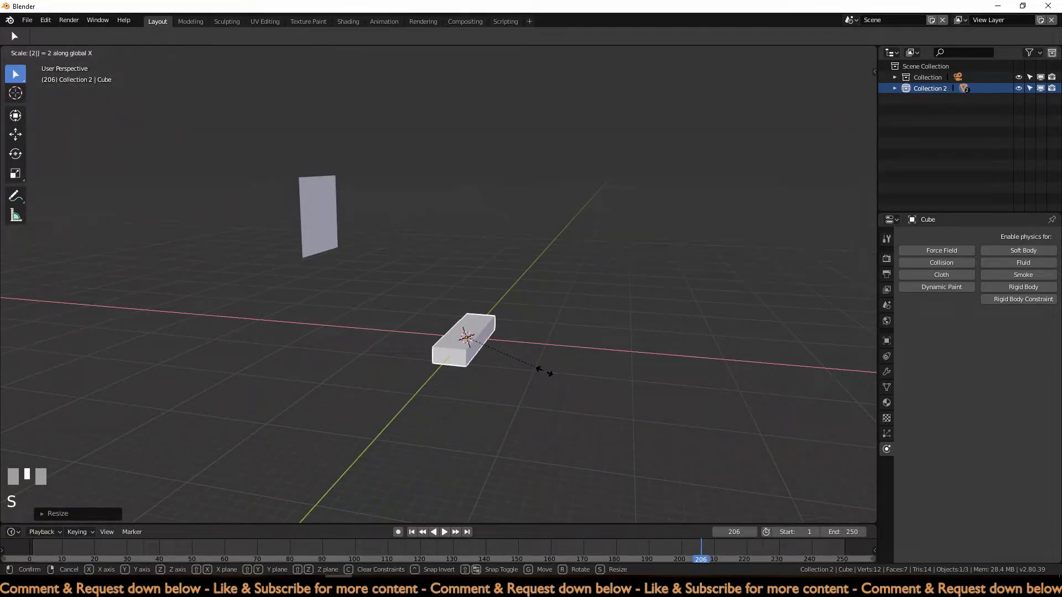
click(544, 371)
key(s)
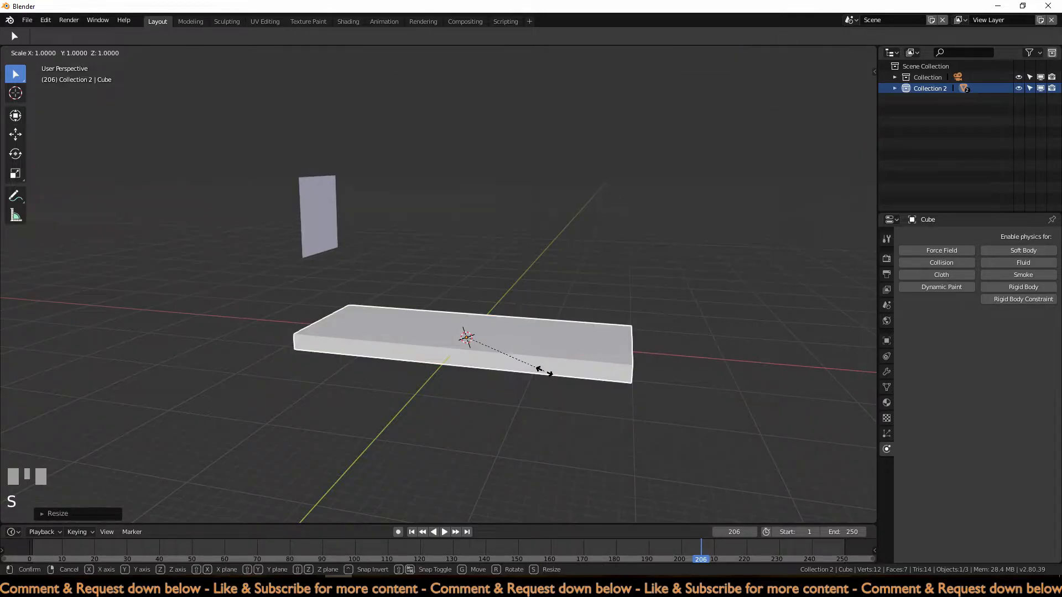
key(z)
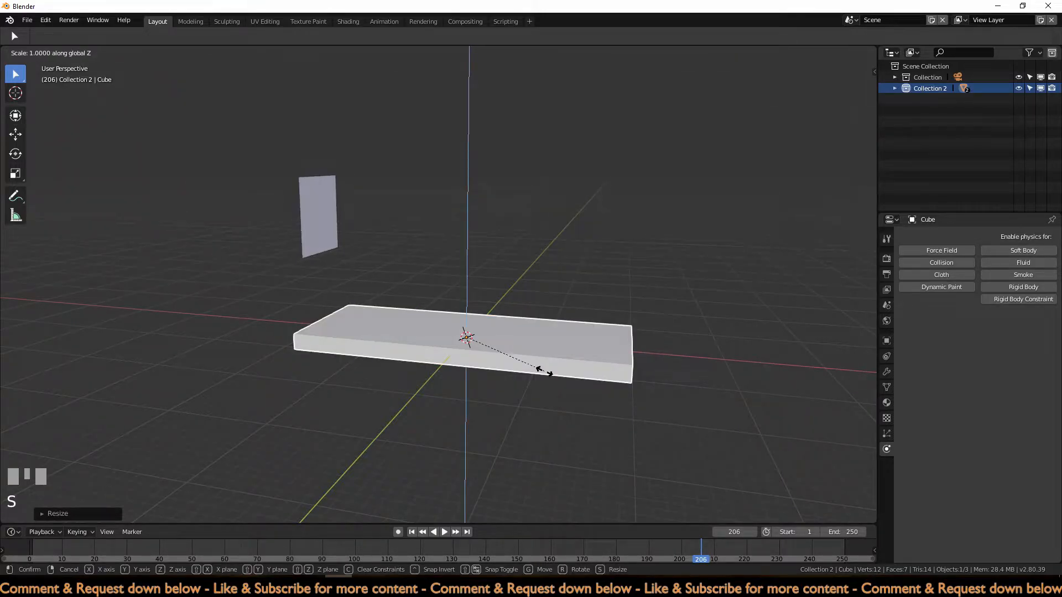
text(12)
click(544, 370)
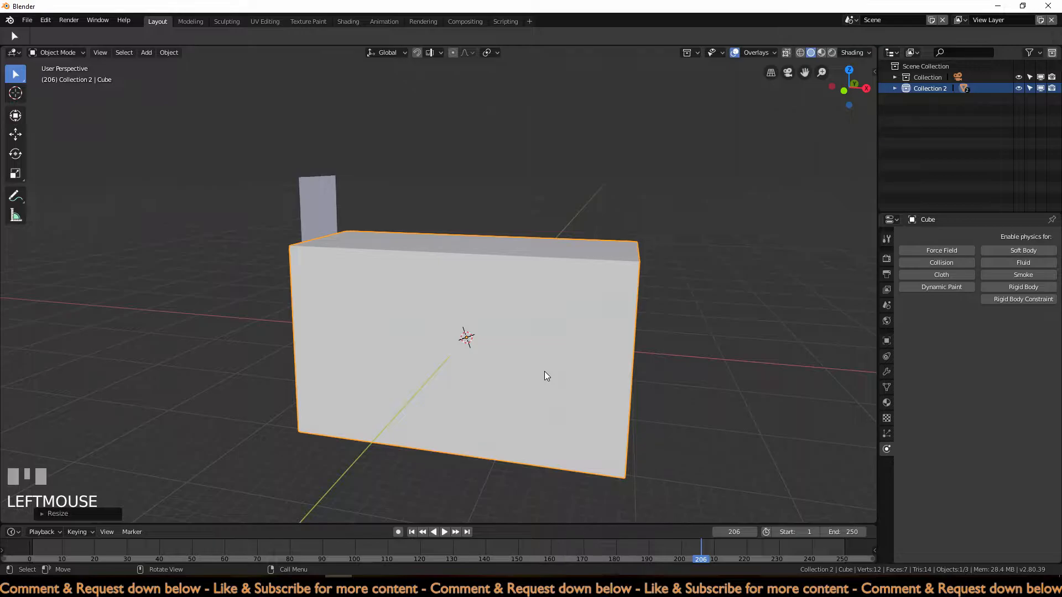
Step: Raise the large box along Z until its base rests on the ground, and show the viewport in wireframe shading
key(KP_1)
key(g)
key(z)
ctrl+click(565, 301)
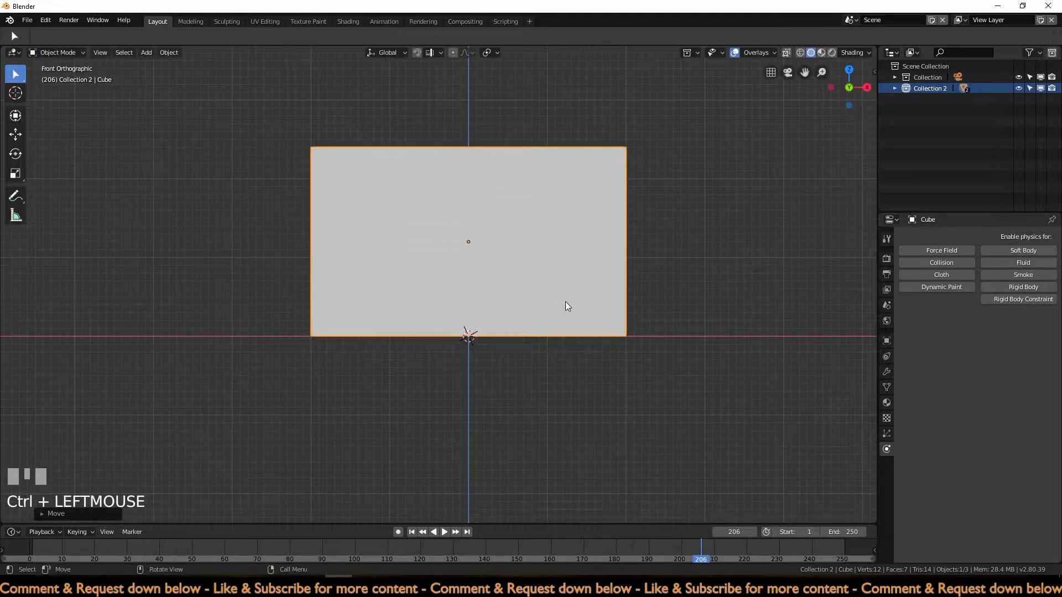
key(z)
click(413, 291)
Step: Move the upright plane about 2 m inward along X and 2 m up in Z so it sits inside the large box
mouse_move(413, 291)
middle_down()
mouse_move(506, 322)
mouse_move(489, 335)
mouse_move(515, 331)
middle_up()
click(313, 256)
key(KP_1)
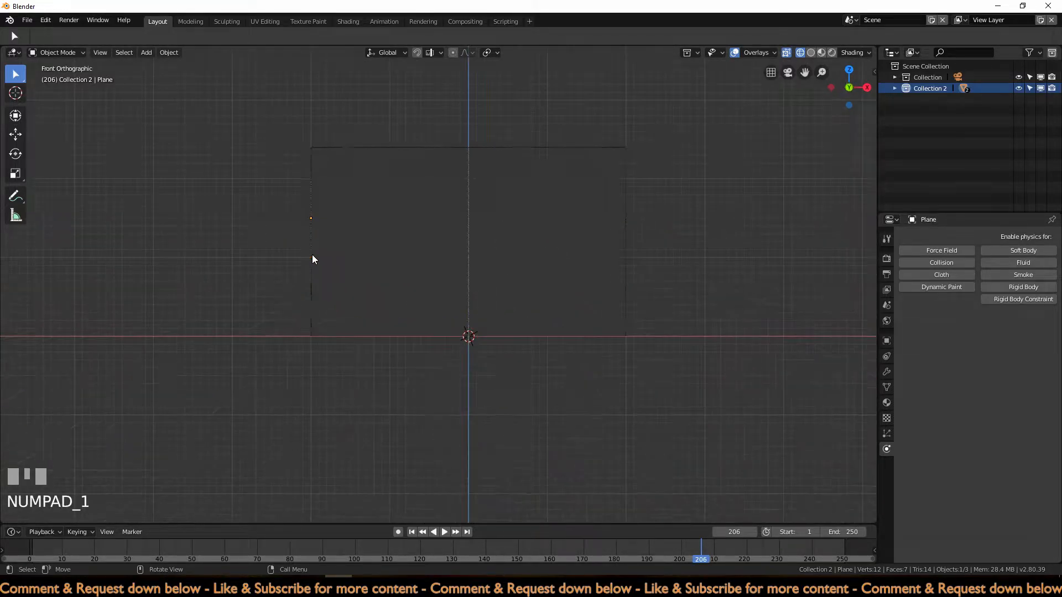
shift+middle_drag(372, 266, 389, 300)
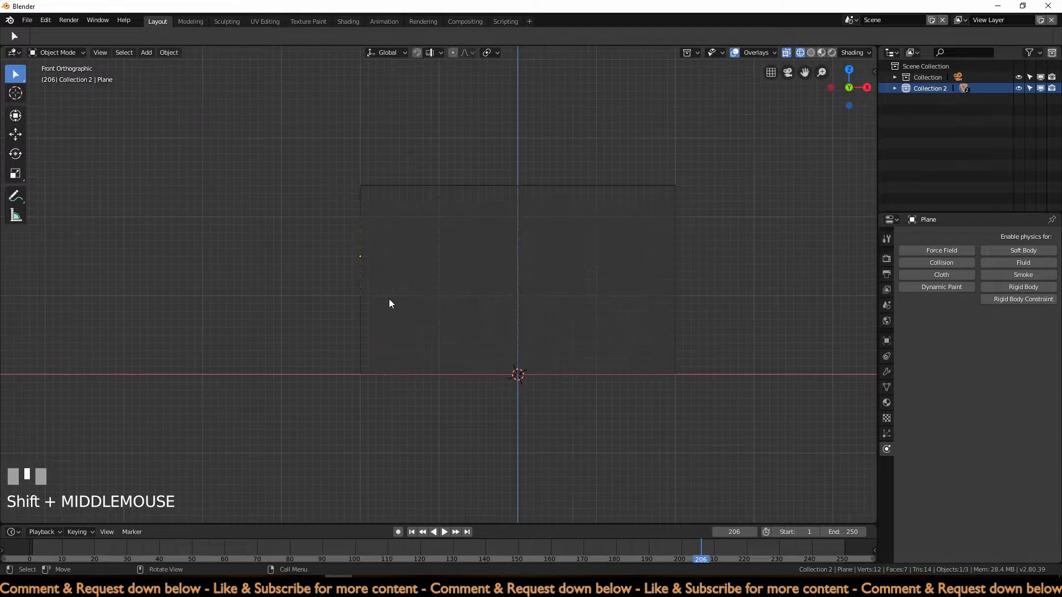
scroll(389, 300, up, 1)
key(g)
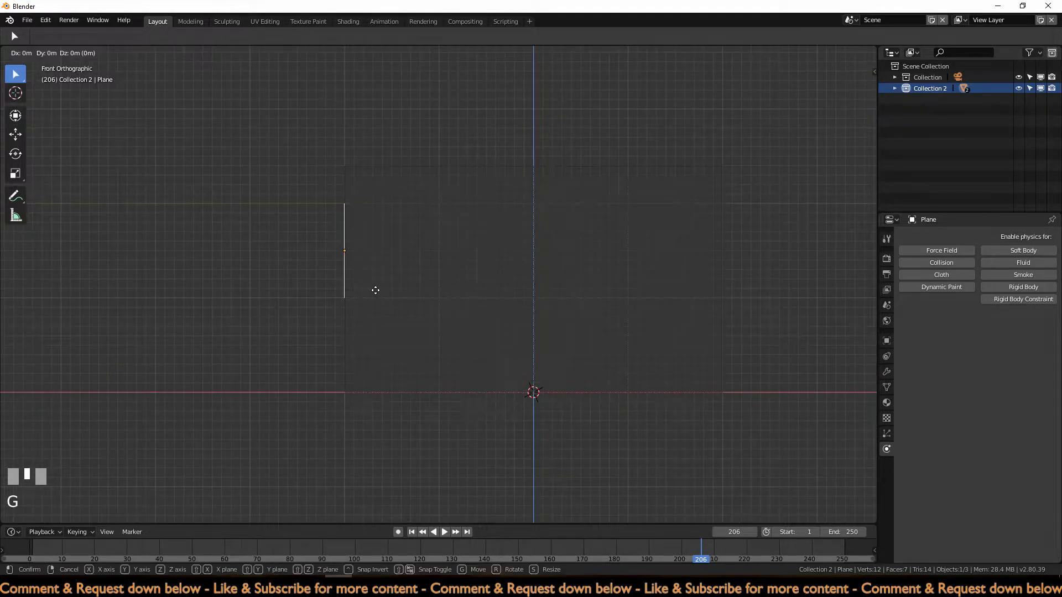
click(394, 276)
ctrl+click(363, 173)
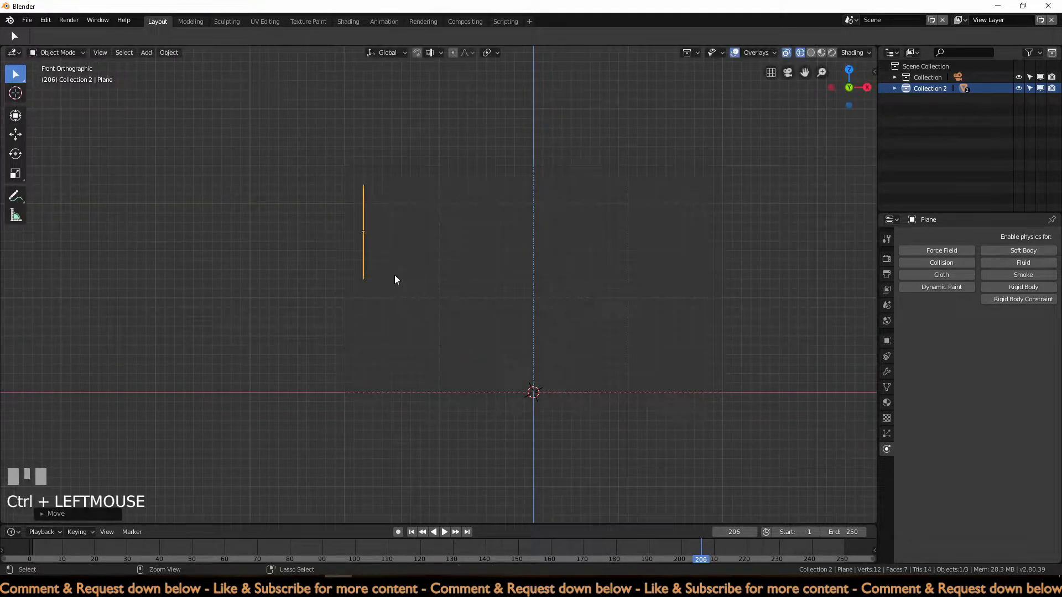
Step: Duplicate the large box, leaving the copy at the original's position
middle_drag(356, 225, 576, 423)
click(576, 423)
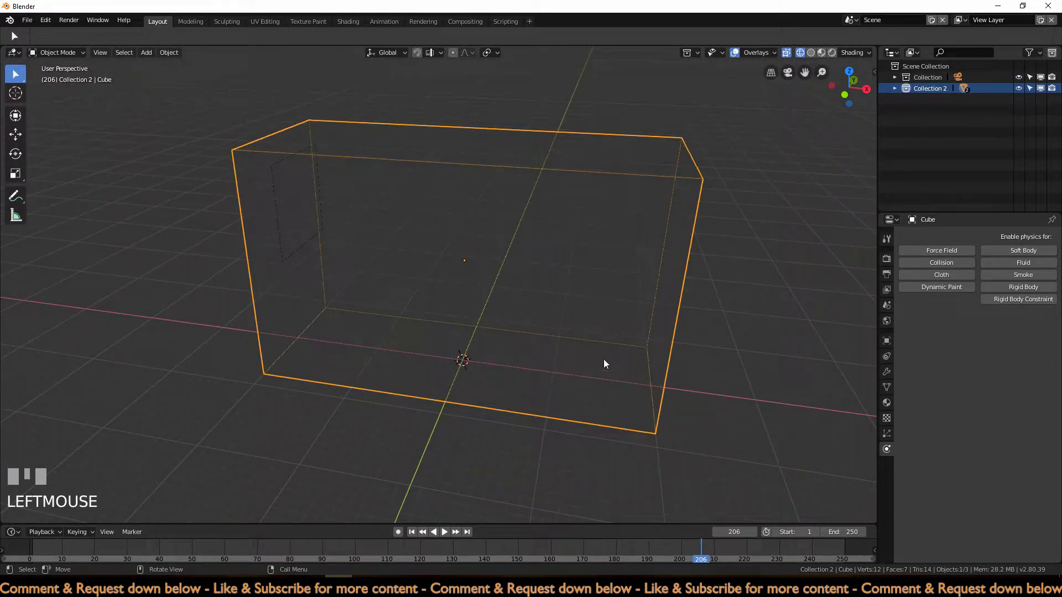
key(shift+d)
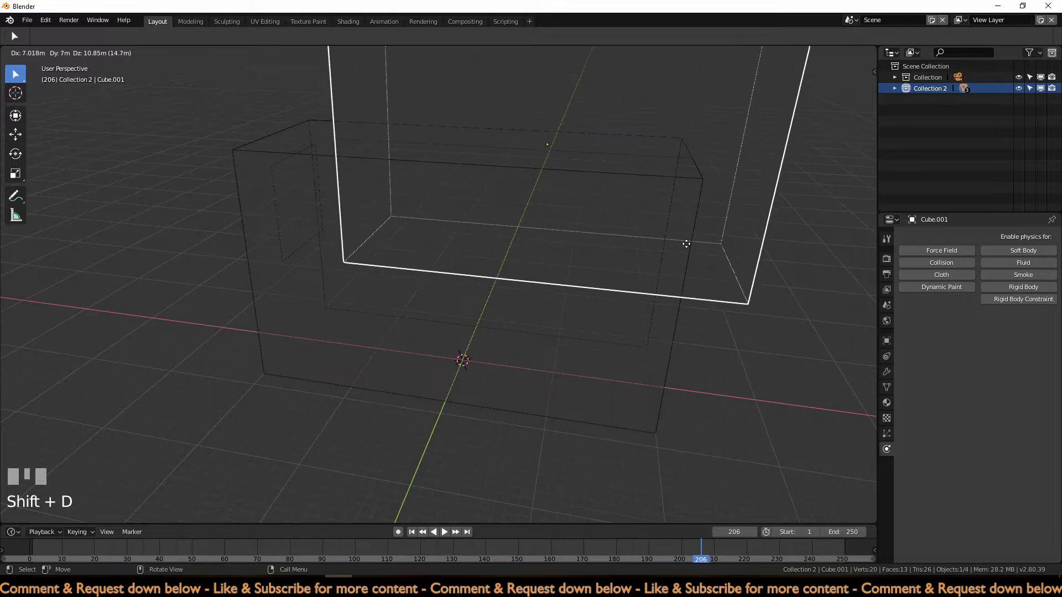
key(Escape)
Step: Rename the duplicated box fakebox and hide it from both the viewport and renders
click(896, 88)
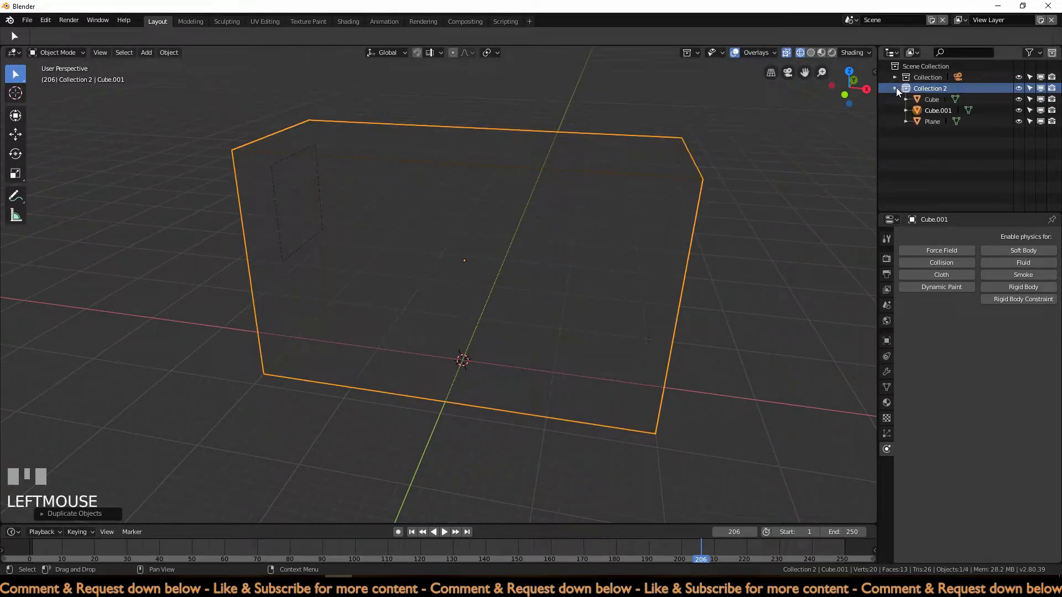
double_click(931, 110)
text(fakebox)
key(Return)
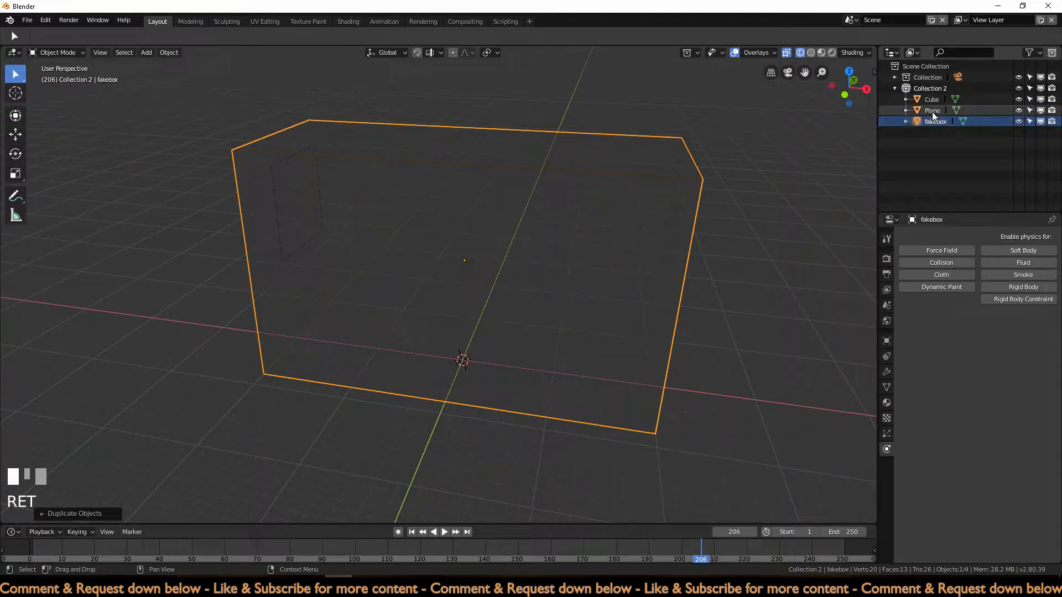
click(1018, 121)
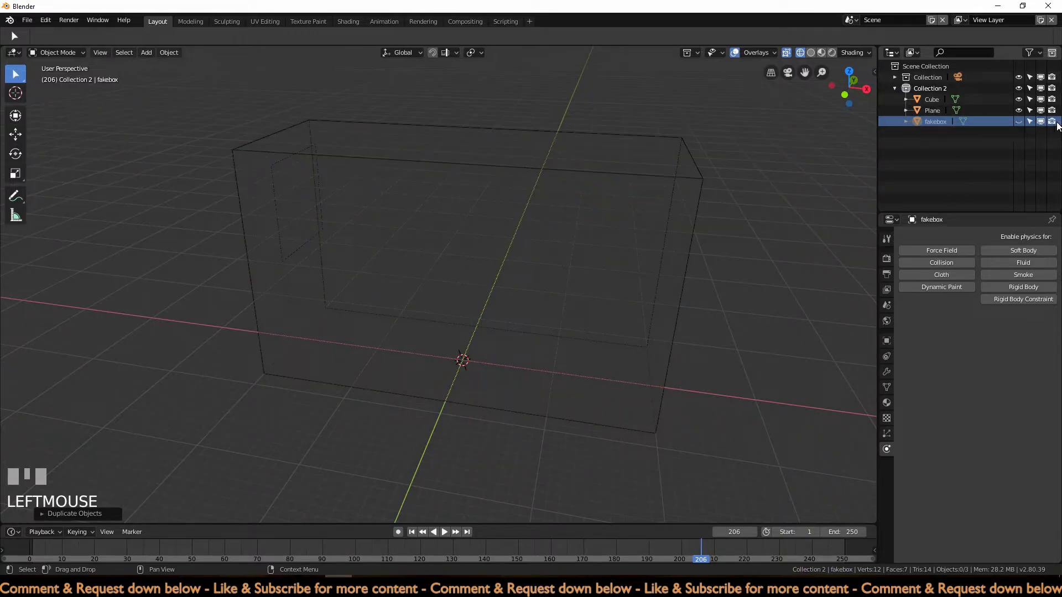
Step: Add another cube at the origin and scale it by 8 along Y and by 4 along Z
key(shift+a)
mouse_move(503, 326)
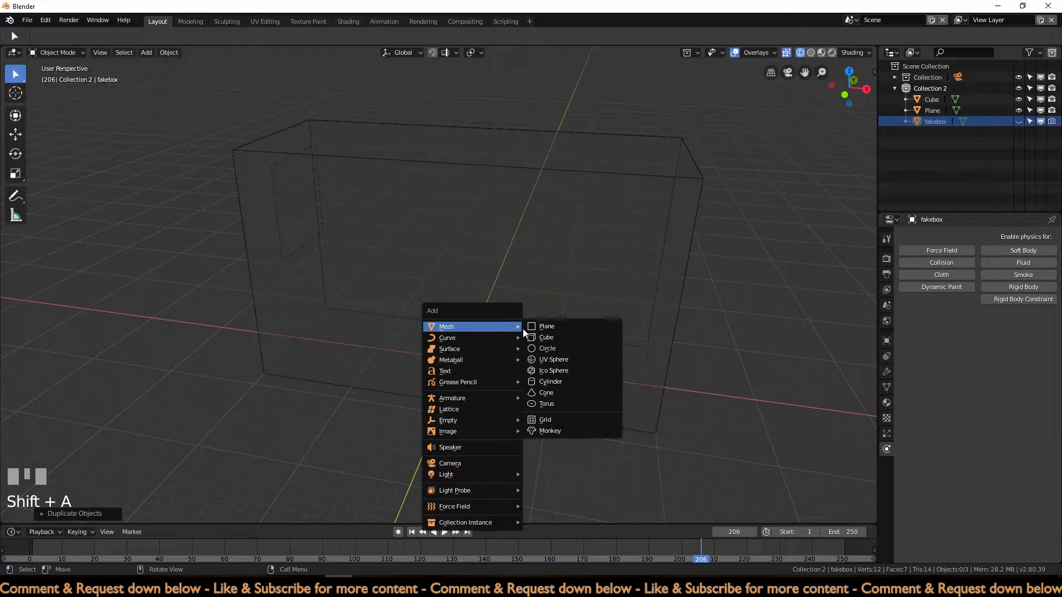
click(560, 339)
key(s)
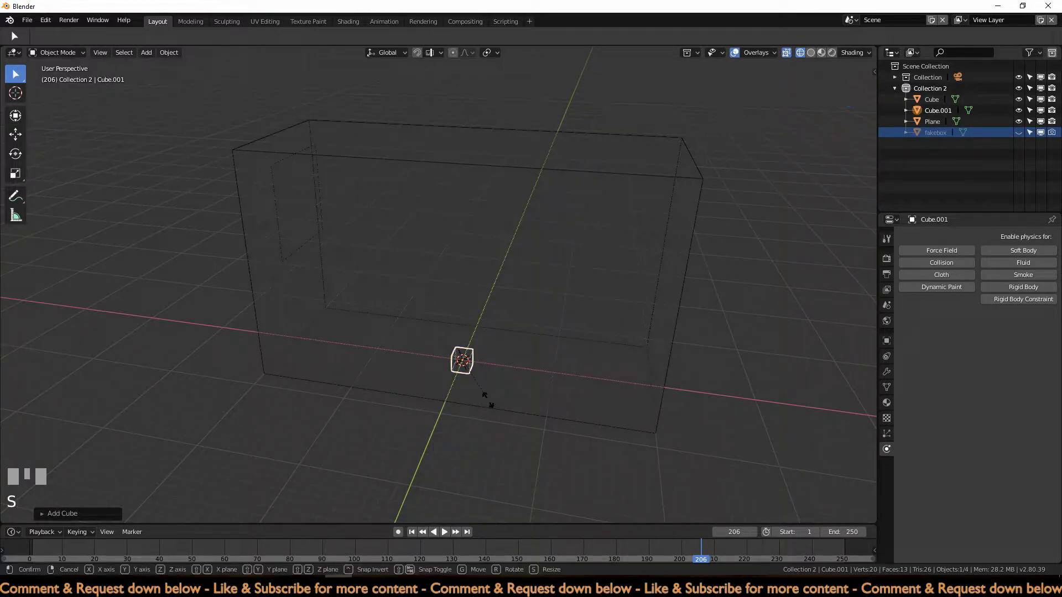
key(y)
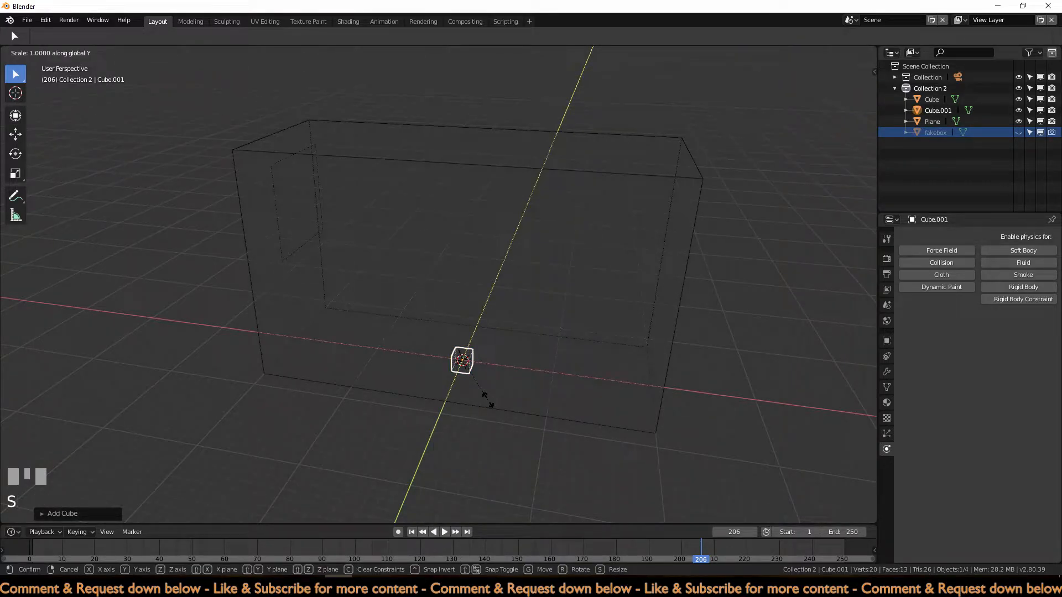
text(8)
key(Return)
key(s)
key(z)
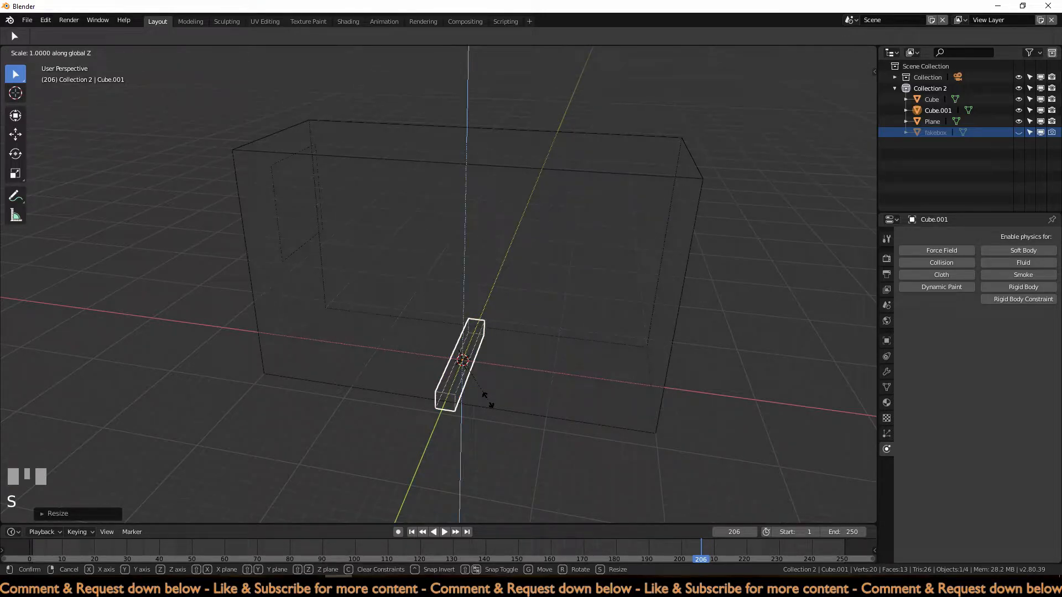
text(4)
key(Return)
key(KP_1)
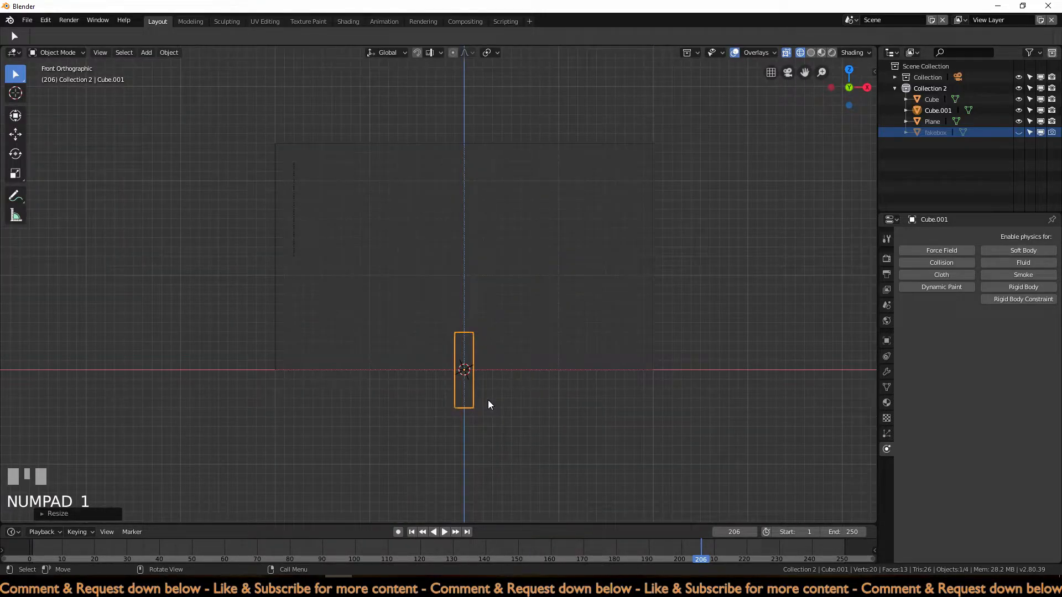
Step: Move the wall-like cube -18 m along X and 5 m up in Z, under the plane inside the large box
key(g)
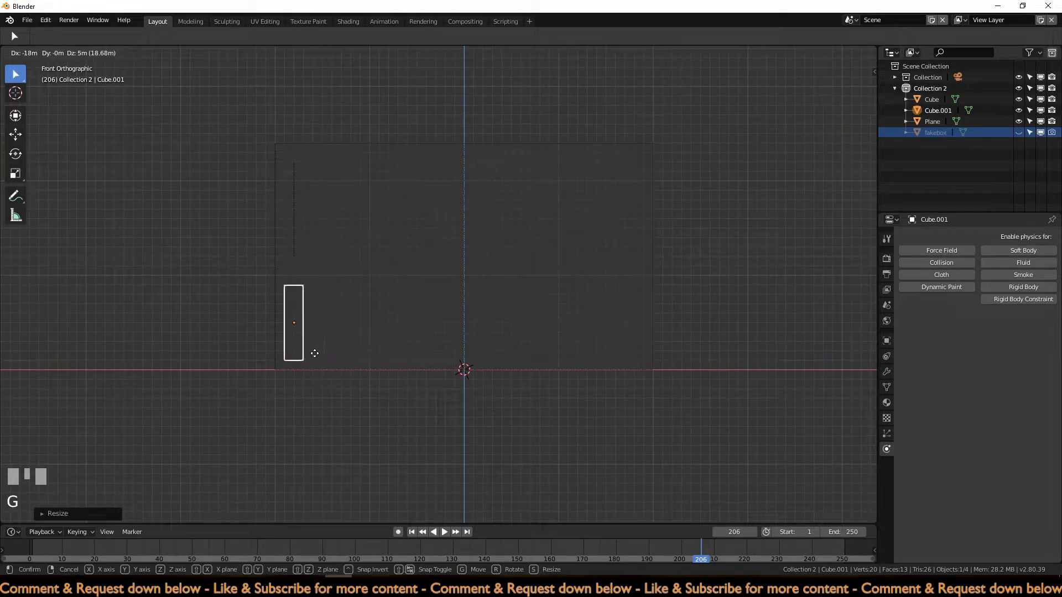
ctrl+click(314, 352)
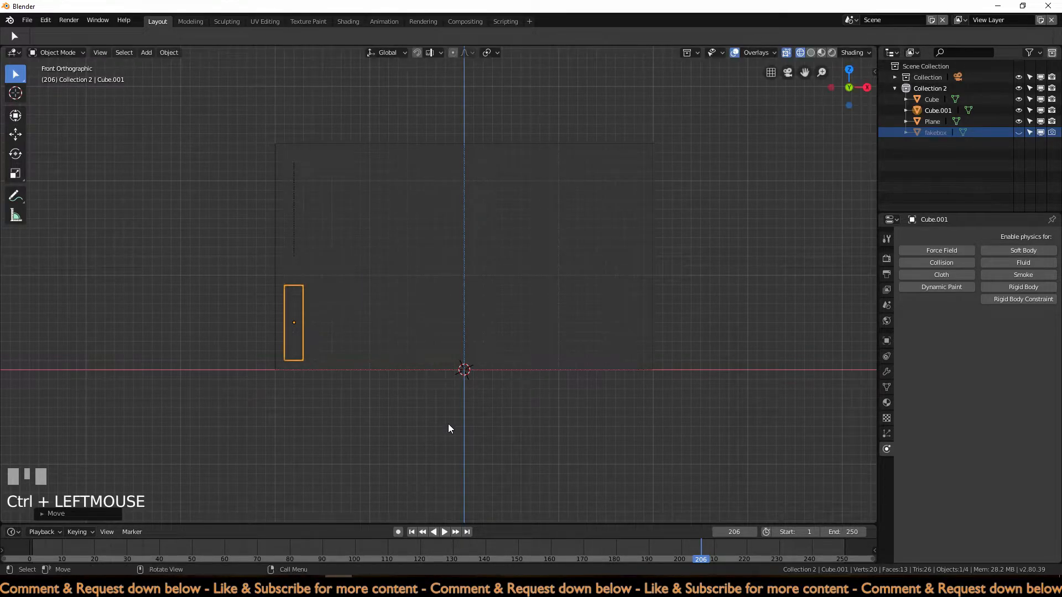
middle_drag(448, 424, 520, 361)
click(520, 361)
Step: Add another cube at the origin, stretch it along Y to match the wall's length and scale it by 12 along X
key(shift+a)
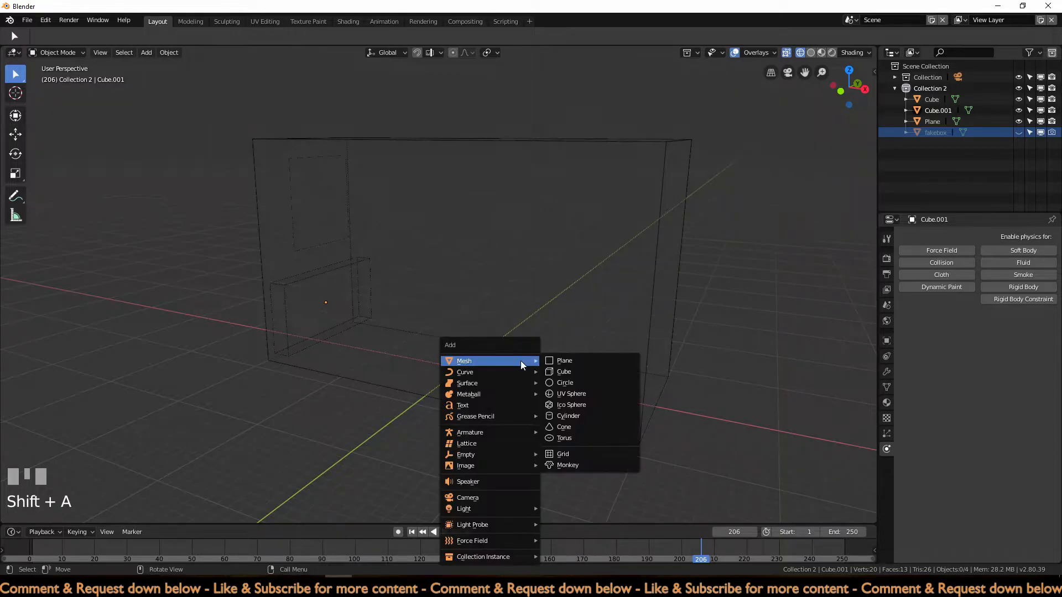
click(564, 375)
key(s)
key(y)
click(529, 377)
middle_drag(529, 377, 567, 383)
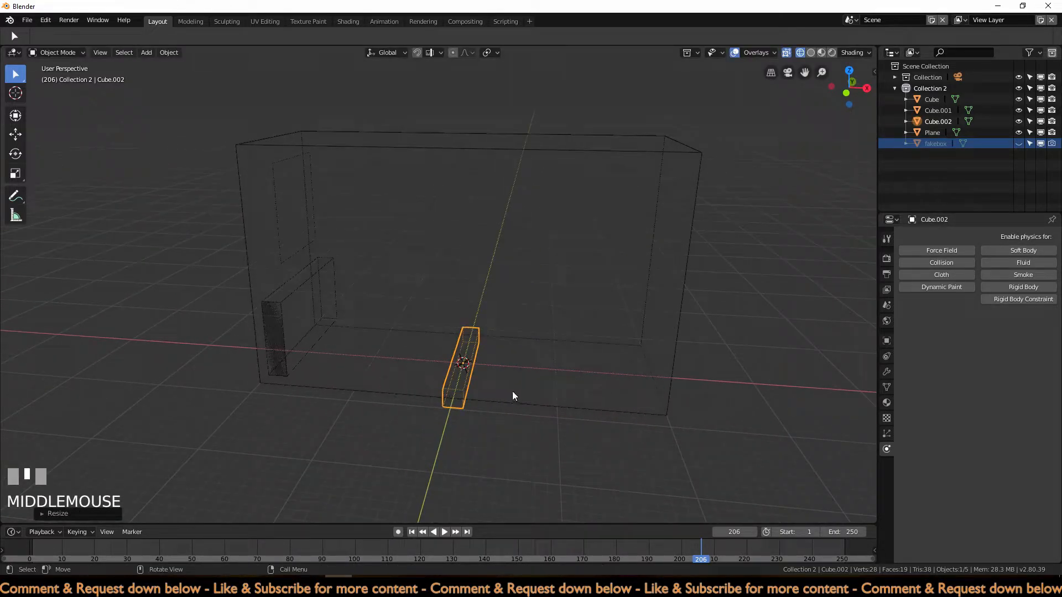
middle_drag(509, 391, 496, 394)
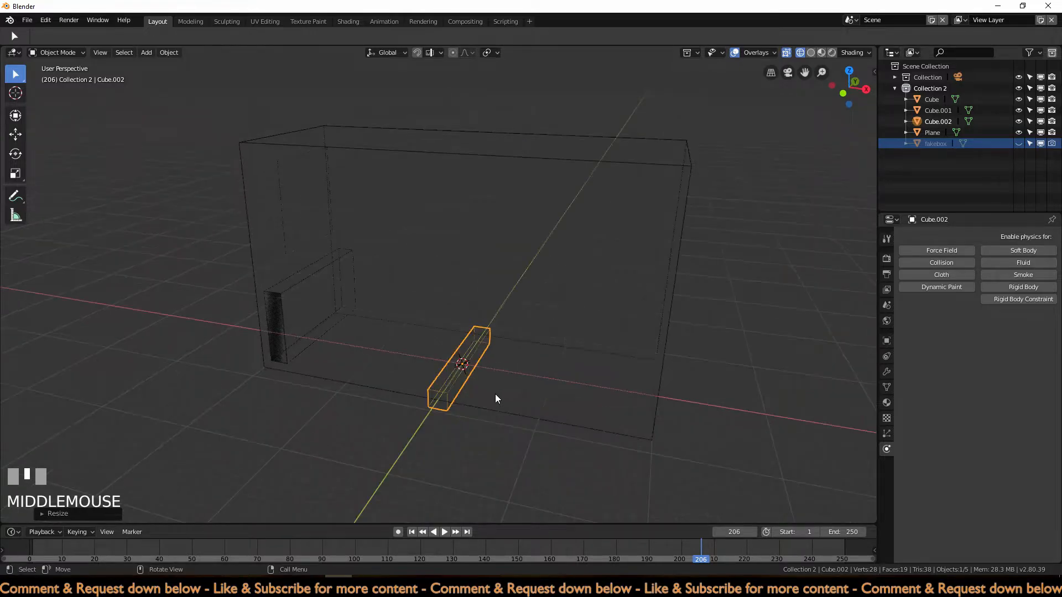
key(s)
text(12)
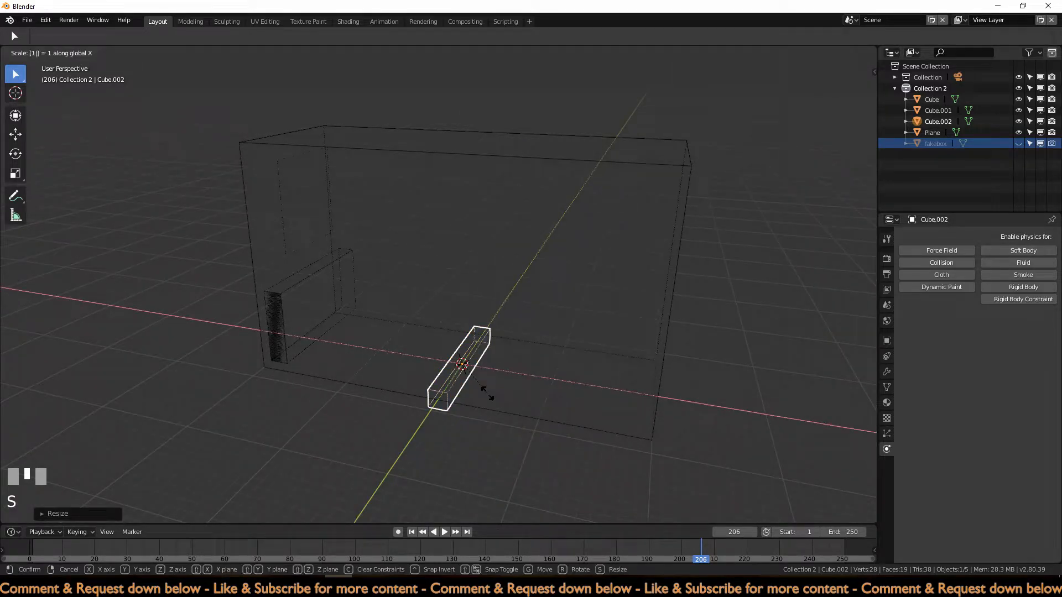
click(487, 394)
Step: Move the new slab -7 m along X and 10 m up in Z so it rests on top of the wall
key(KP_1)
key(g)
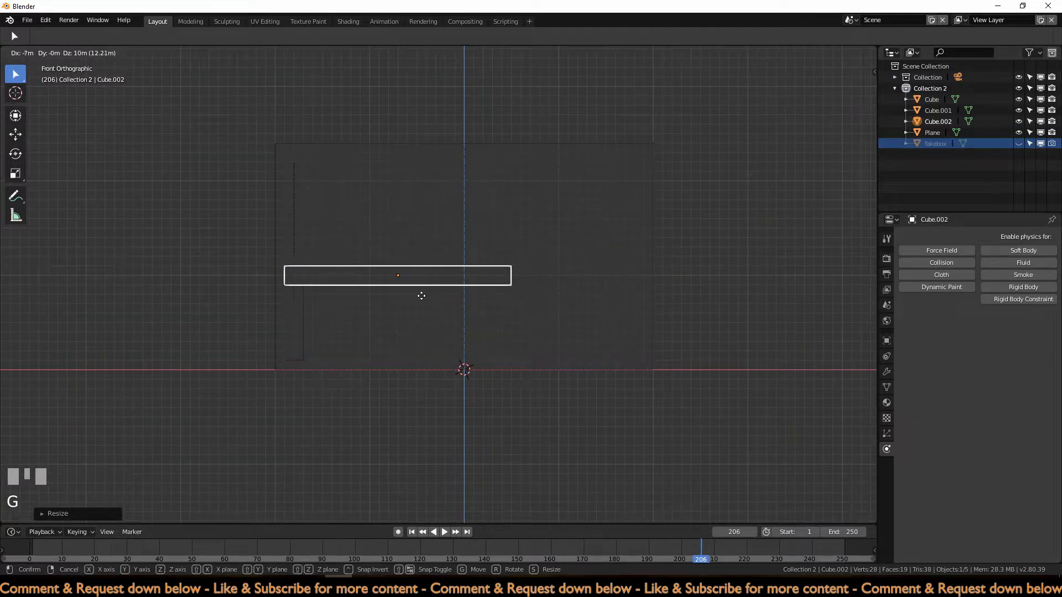
ctrl+click(422, 296)
middle_drag(699, 410, 739, 409)
click(739, 409)
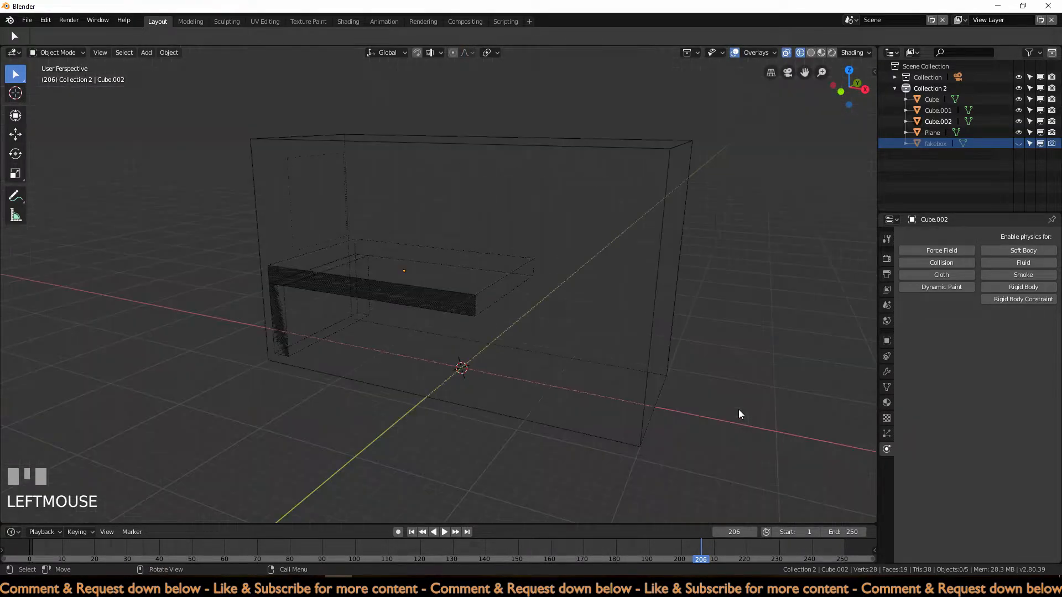
Step: Enable fluid physics on the upright plane and set its type to Inflow
click(291, 226)
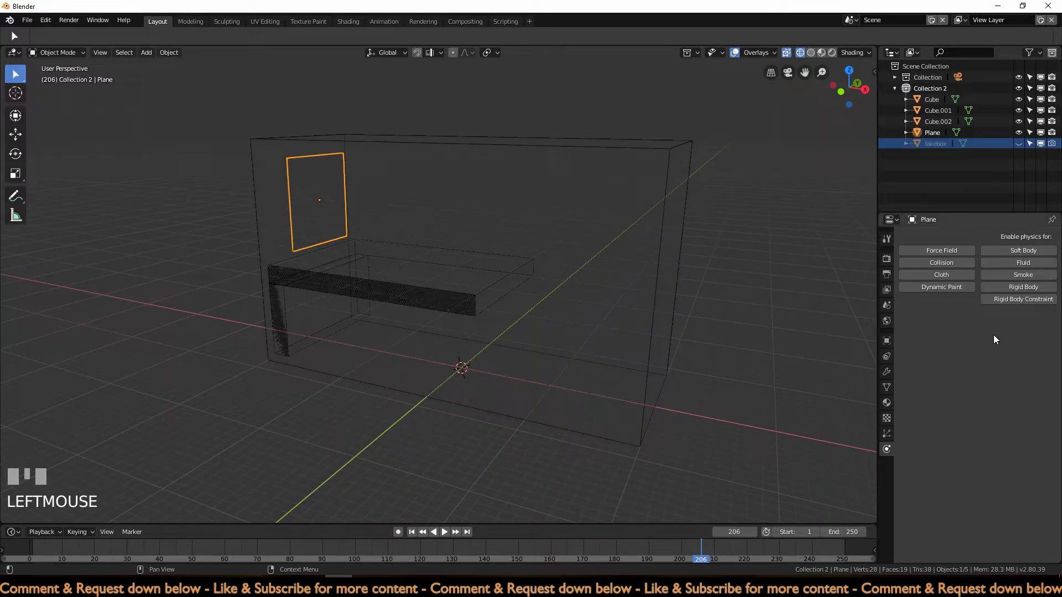
click(1029, 264)
click(1004, 332)
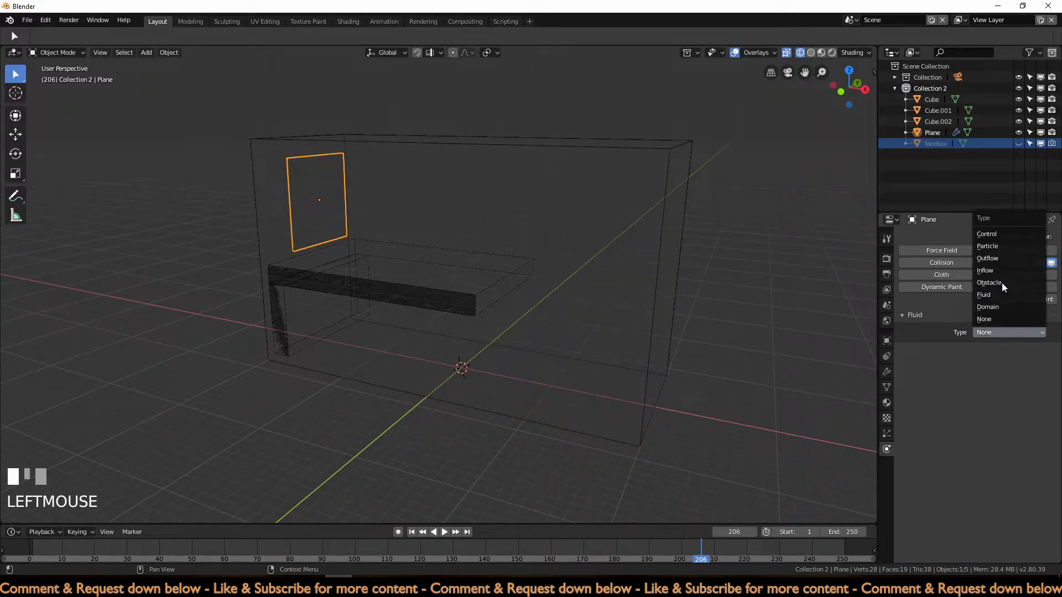
click(1000, 269)
click(439, 456)
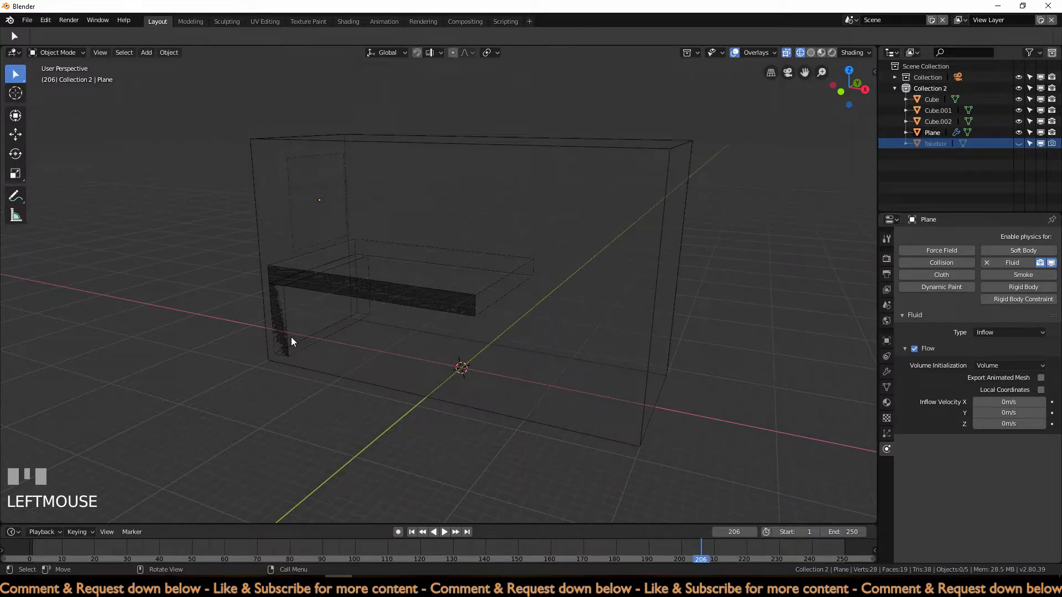
Step: Enable fluid physics on the wall under the slab and set its type to Outflow
click(289, 337)
click(288, 338)
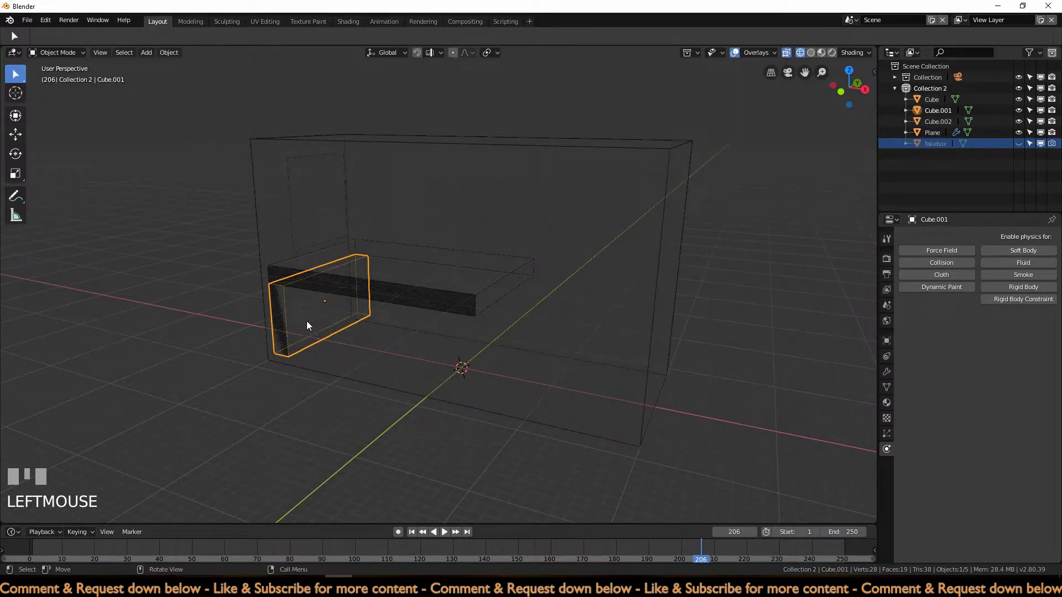
click(1023, 264)
click(1002, 331)
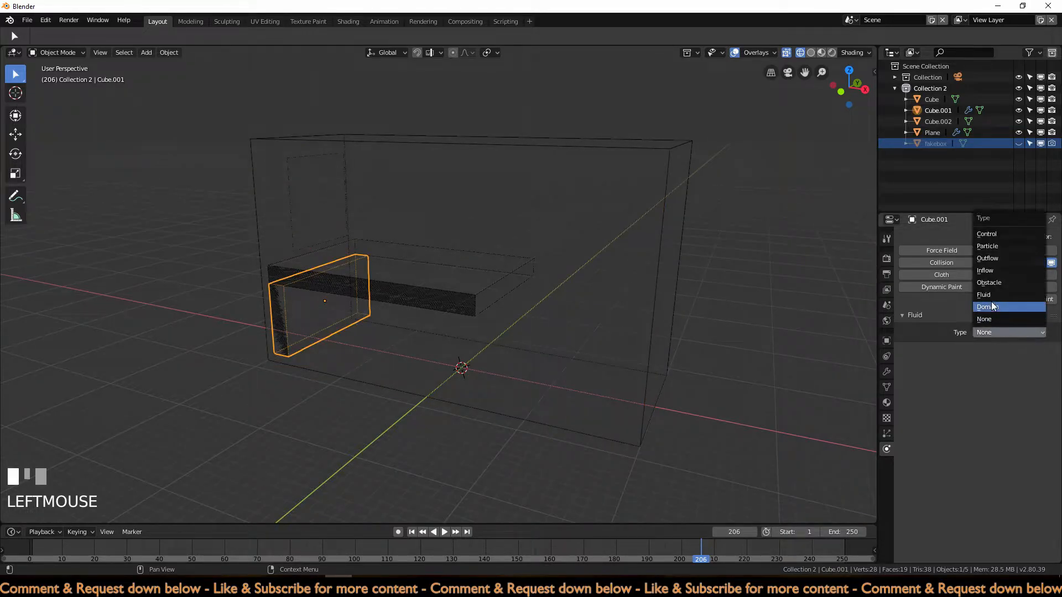
click(987, 258)
click(408, 421)
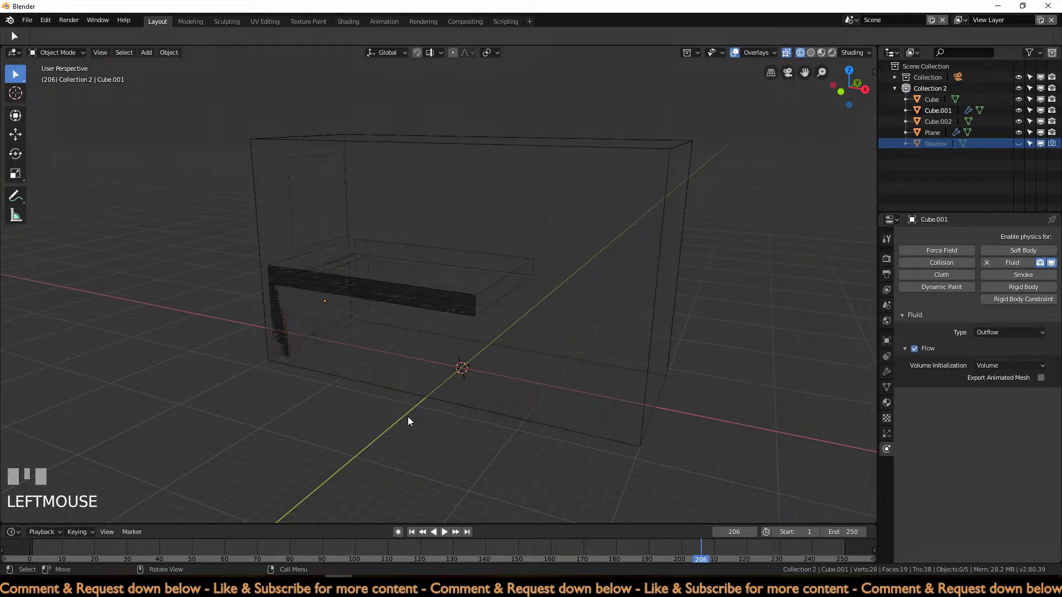
Step: Enable fluid physics on the horizontal slab and set its type to Obstacle
click(469, 298)
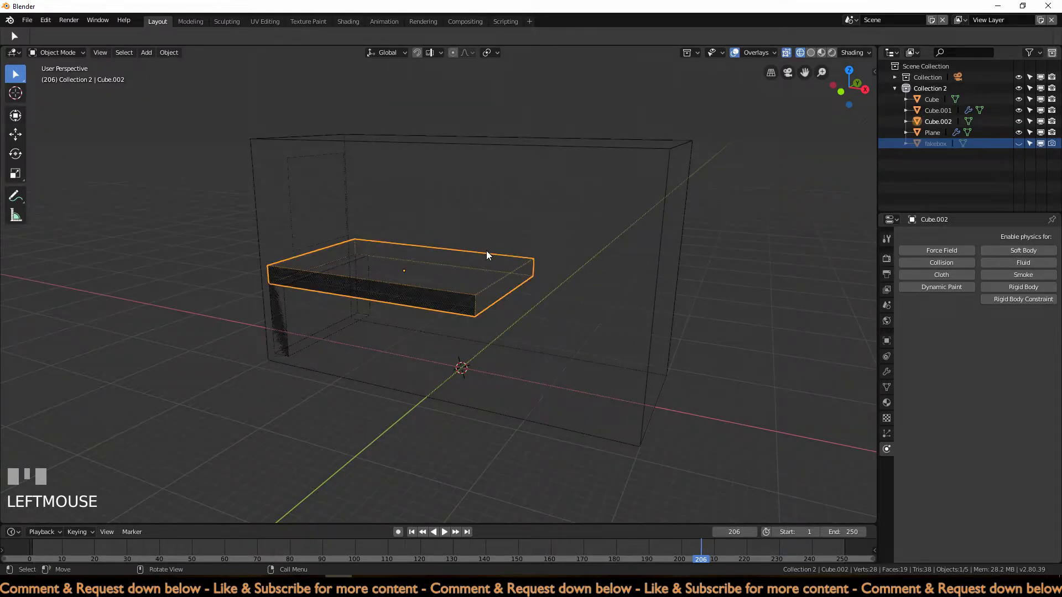
middle_drag(519, 367, 357, 299)
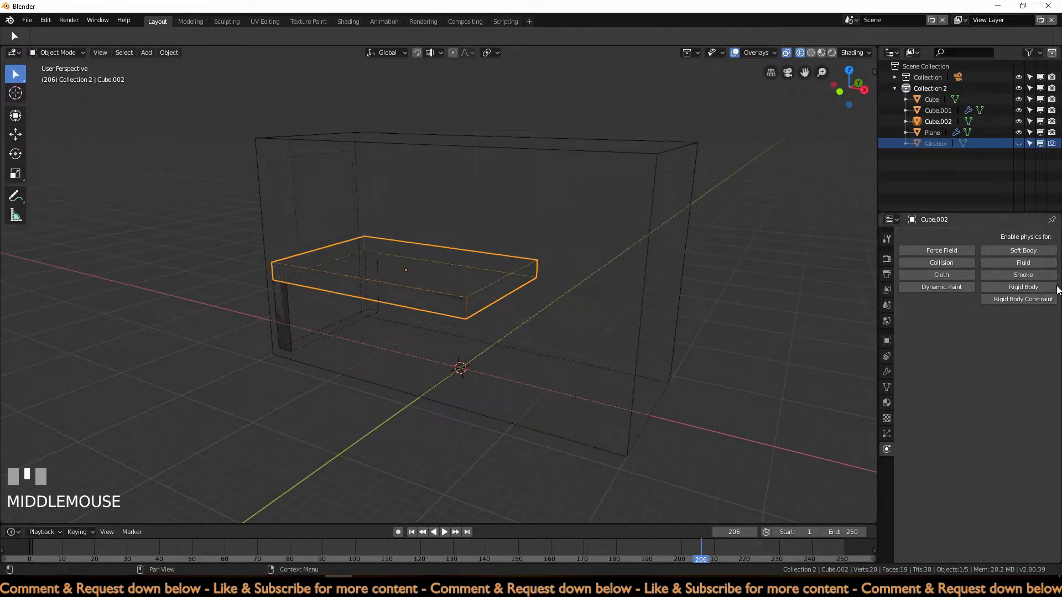
click(1031, 264)
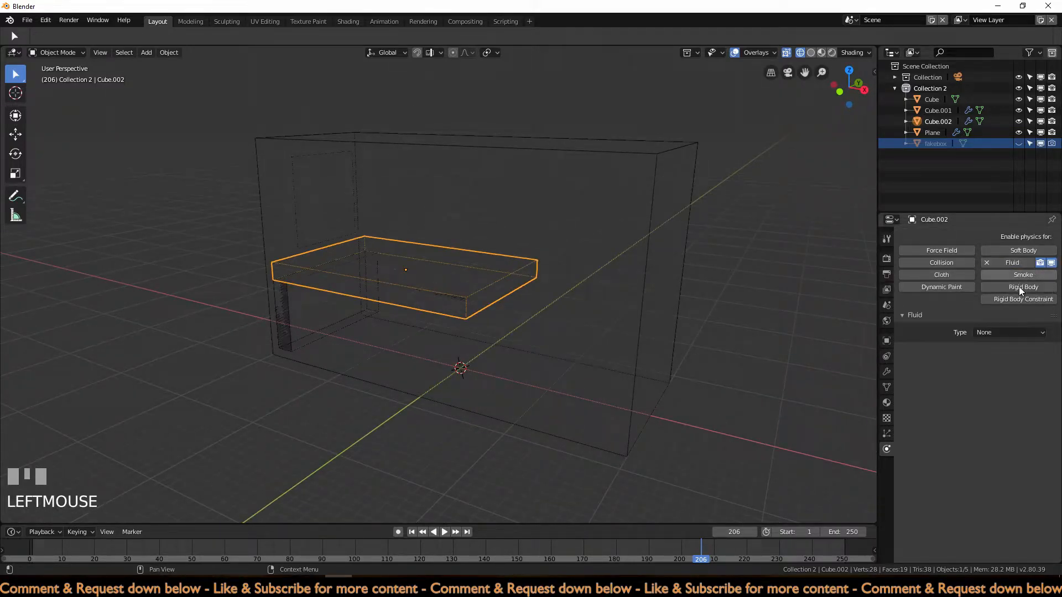
click(1016, 334)
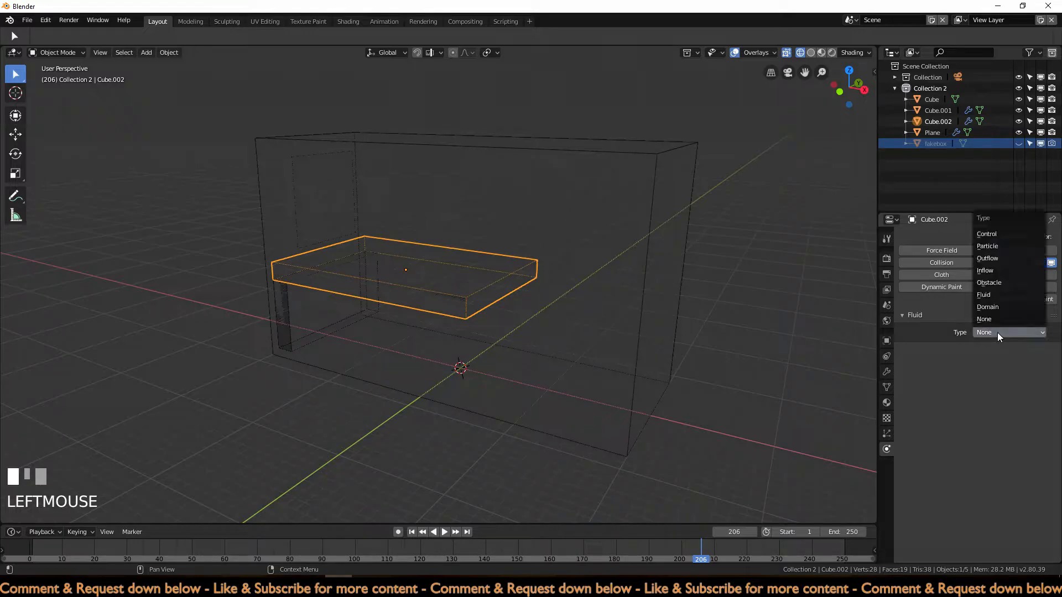
click(1000, 283)
middle_drag(543, 444, 658, 303)
Step: Enable fluid physics on the large box and set its type to Domain
click(658, 303)
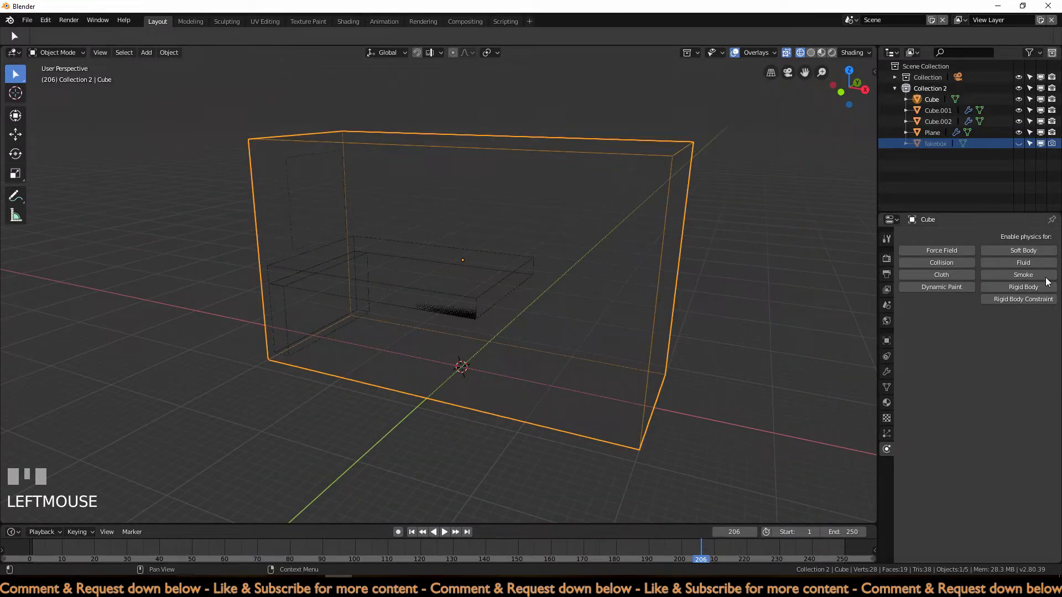
click(1032, 264)
click(997, 330)
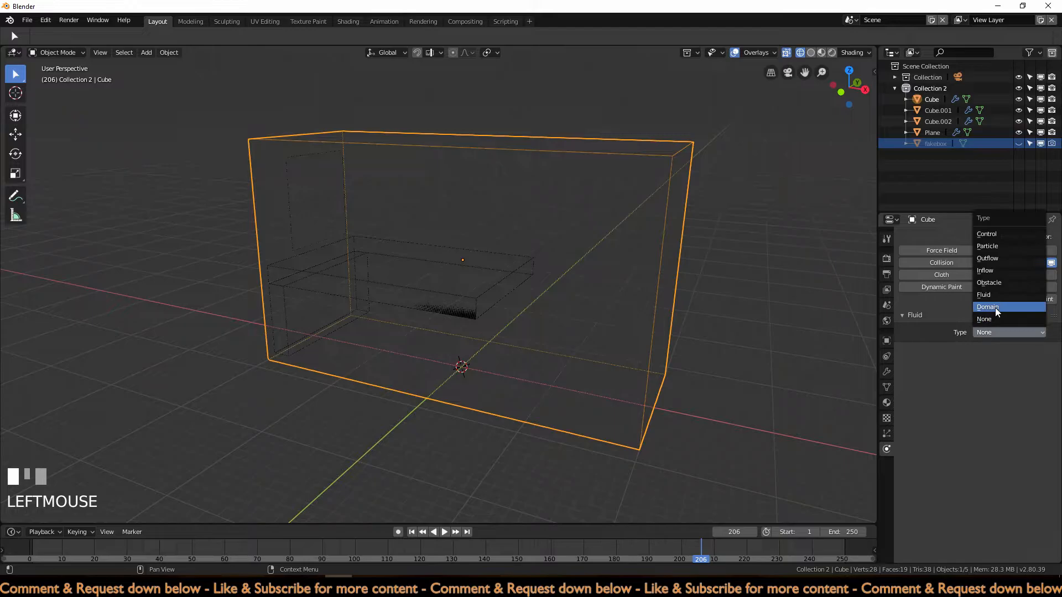
click(995, 308)
key(ctrl+z)
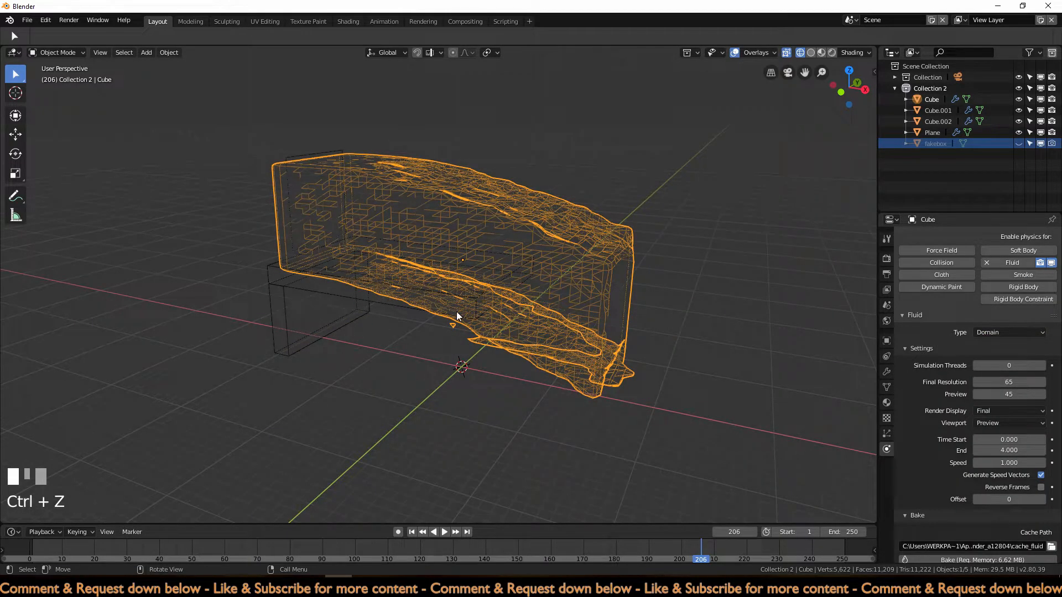
Step: Bake the domain's fluid simulation and play it back from the first frame
scroll(993, 515, down, 3)
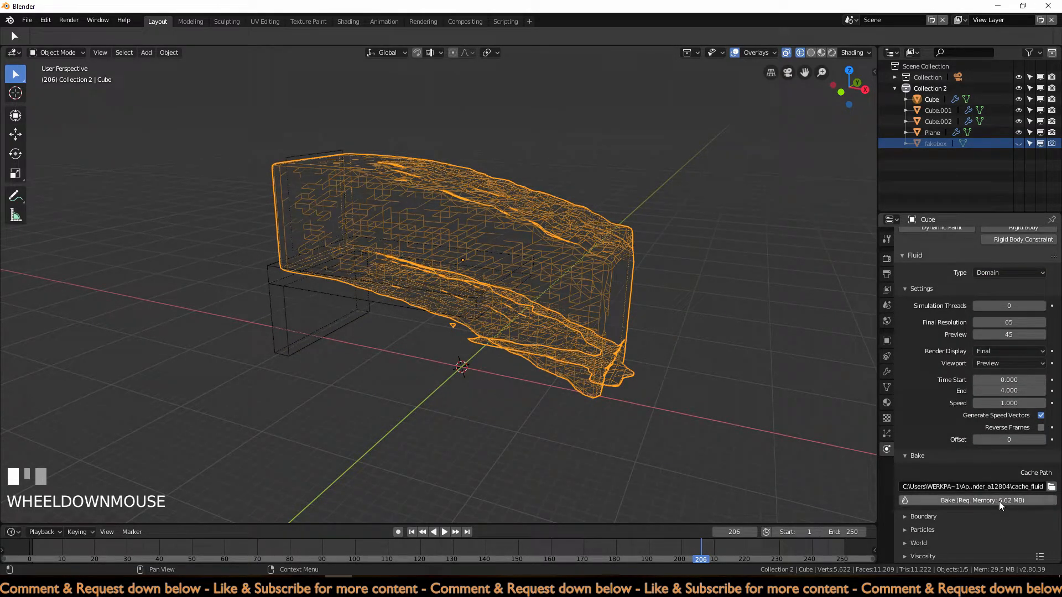
click(999, 501)
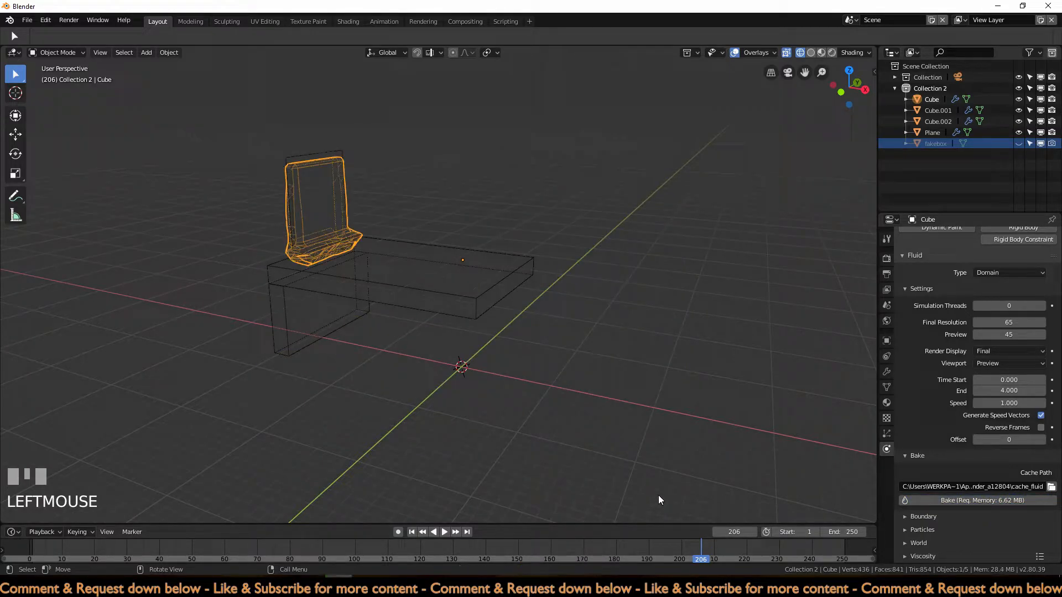
middle_drag(658, 495, 681, 484)
click(412, 532)
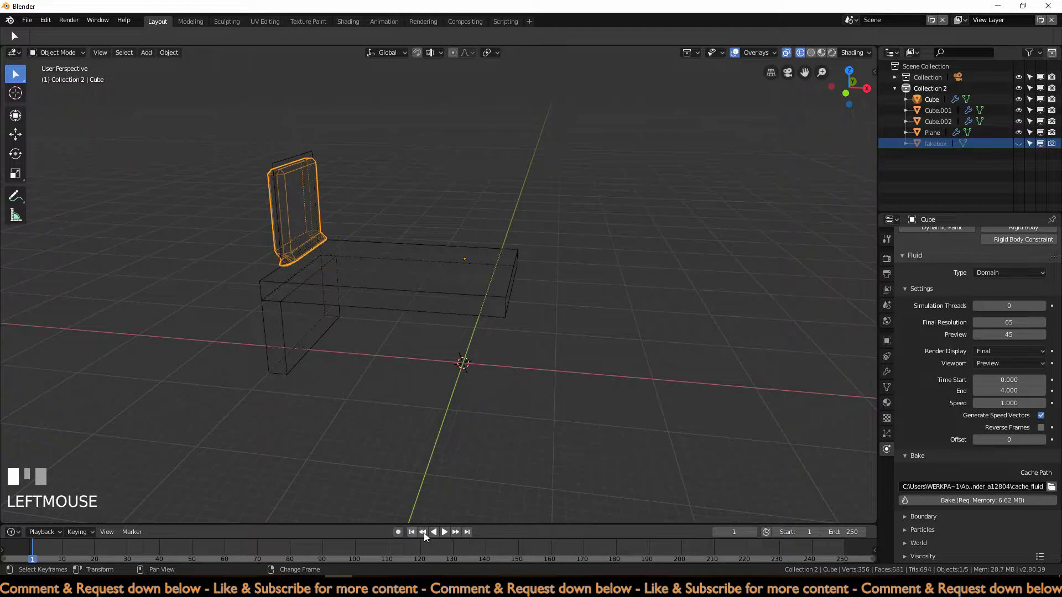
click(444, 532)
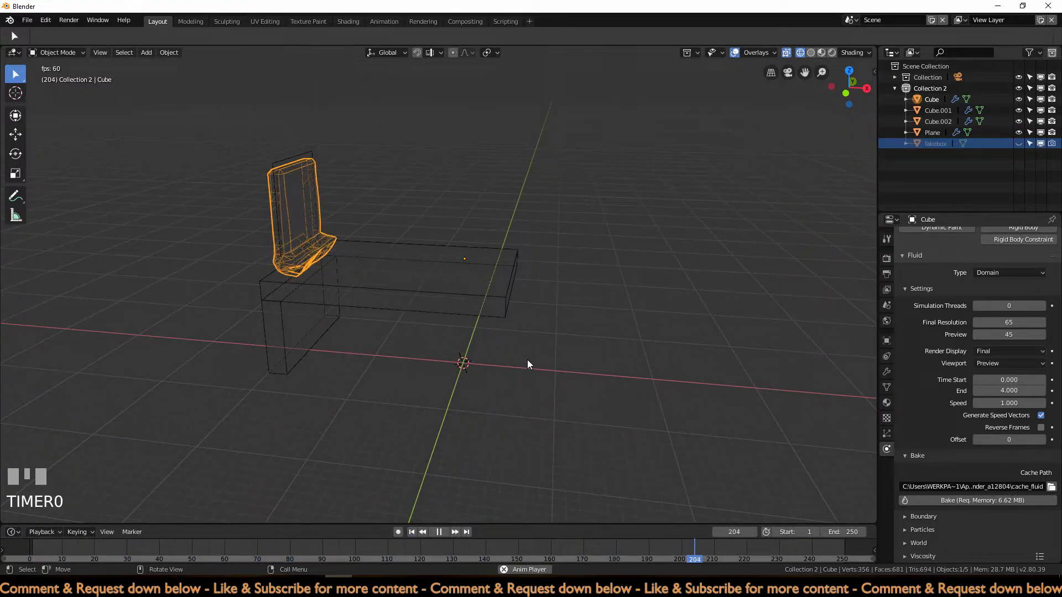
click(441, 532)
Step: Switch the viewport to solid shading and set the inflow plane's X velocity to 10 m/s
click(294, 167)
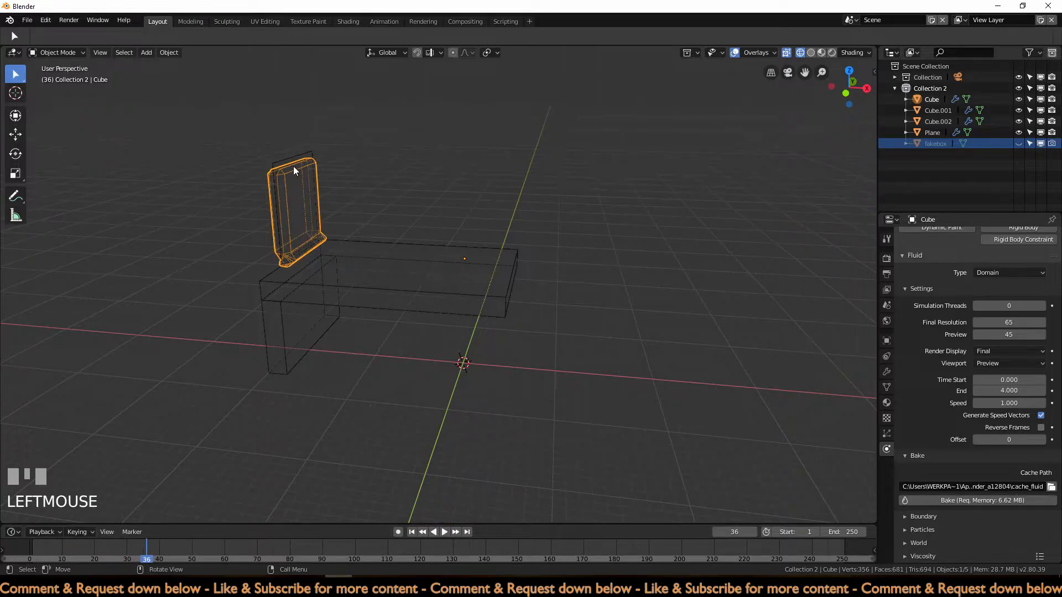
click(287, 158)
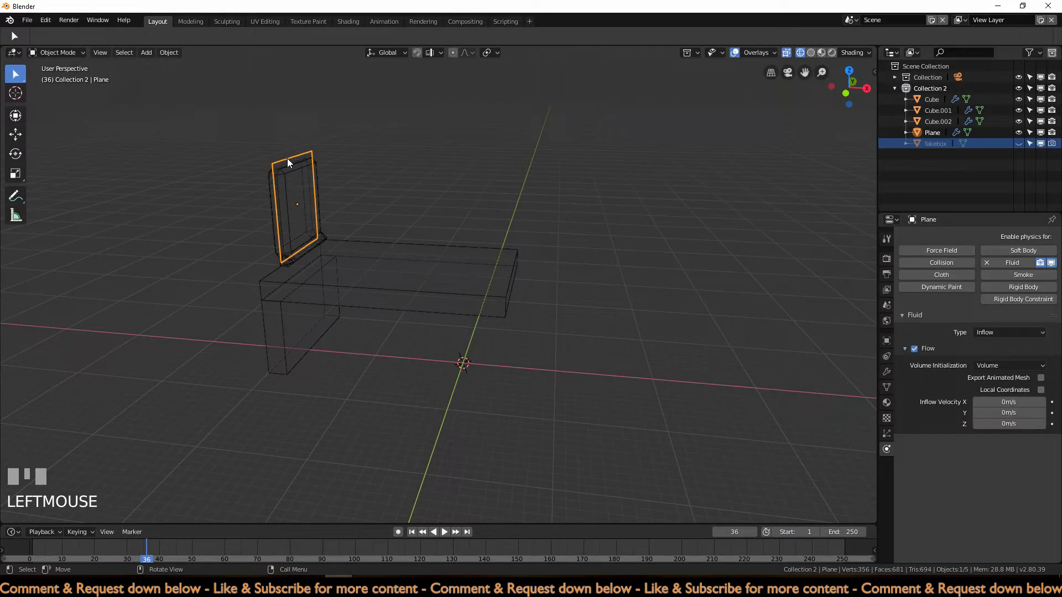
key(z)
click(367, 158)
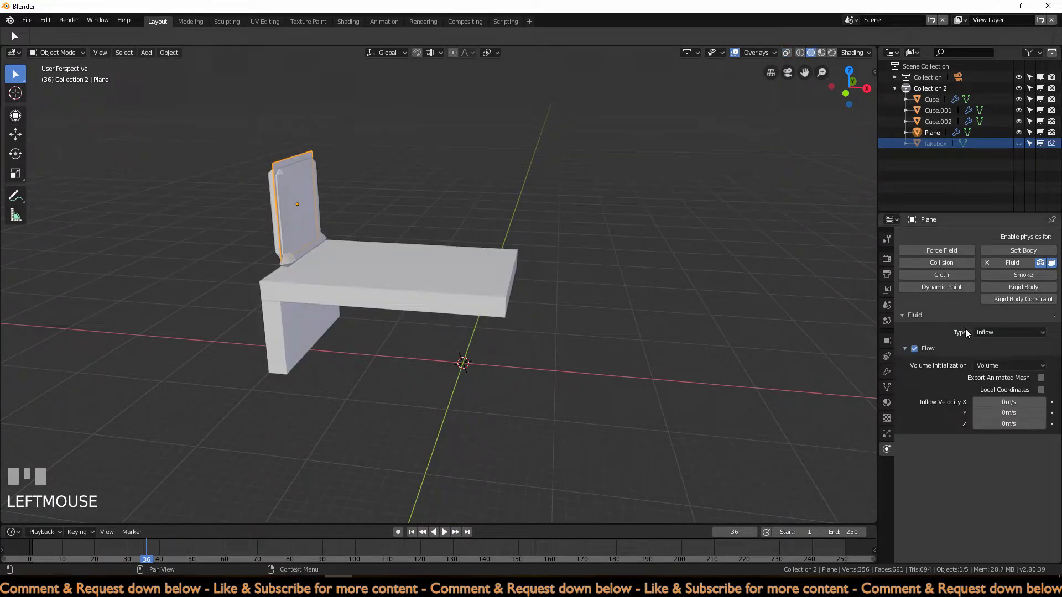
click(1008, 402)
text(10)
key(KP_Enter)
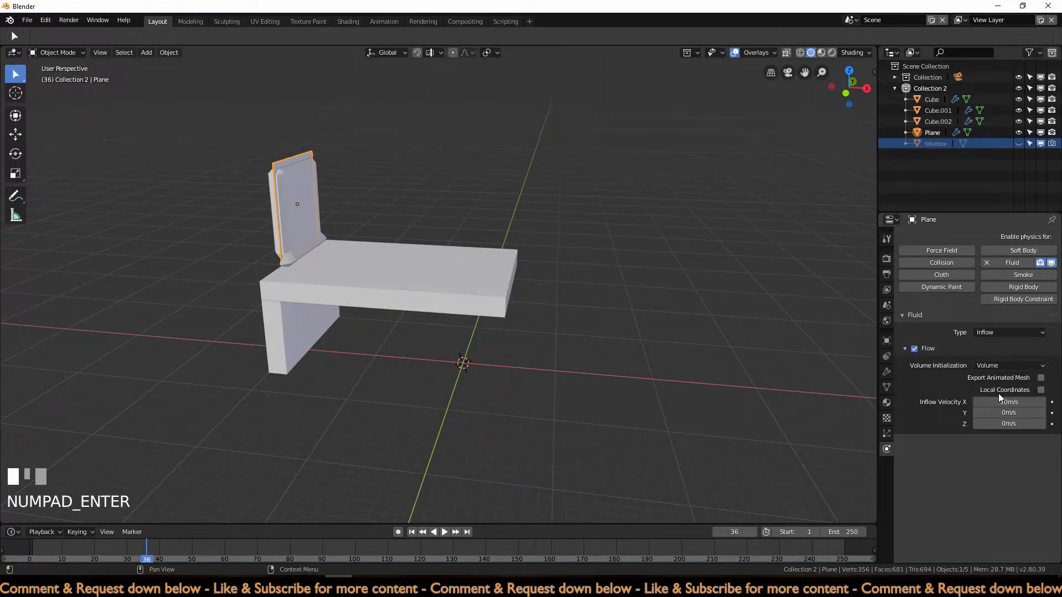
Step: Rebake the fluid domain with the new inflow velocity, preview the animation from frame 1 and stop it
click(296, 218)
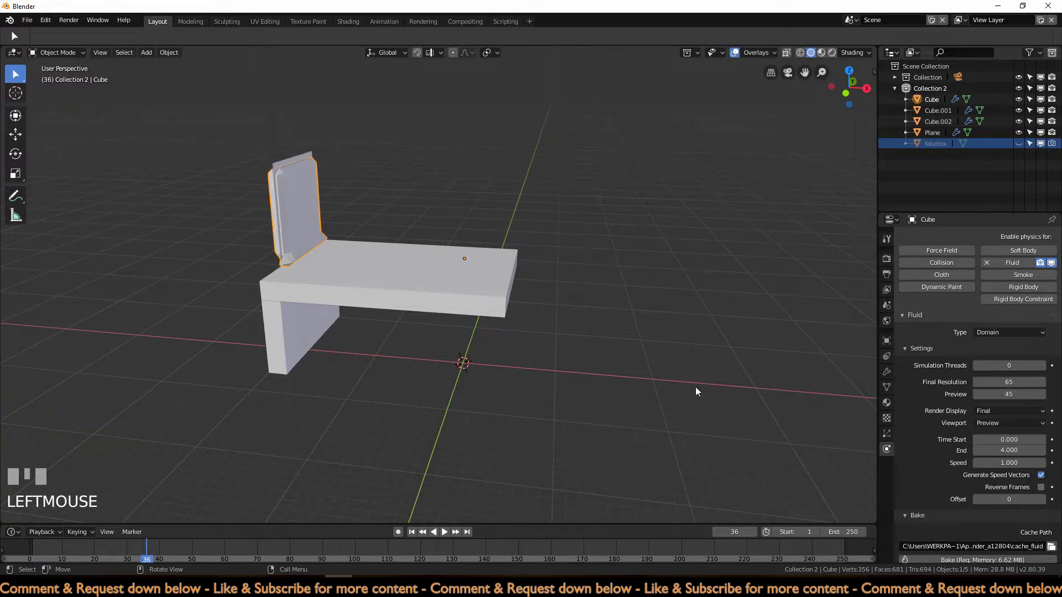
scroll(1017, 472, down, 3)
click(1010, 500)
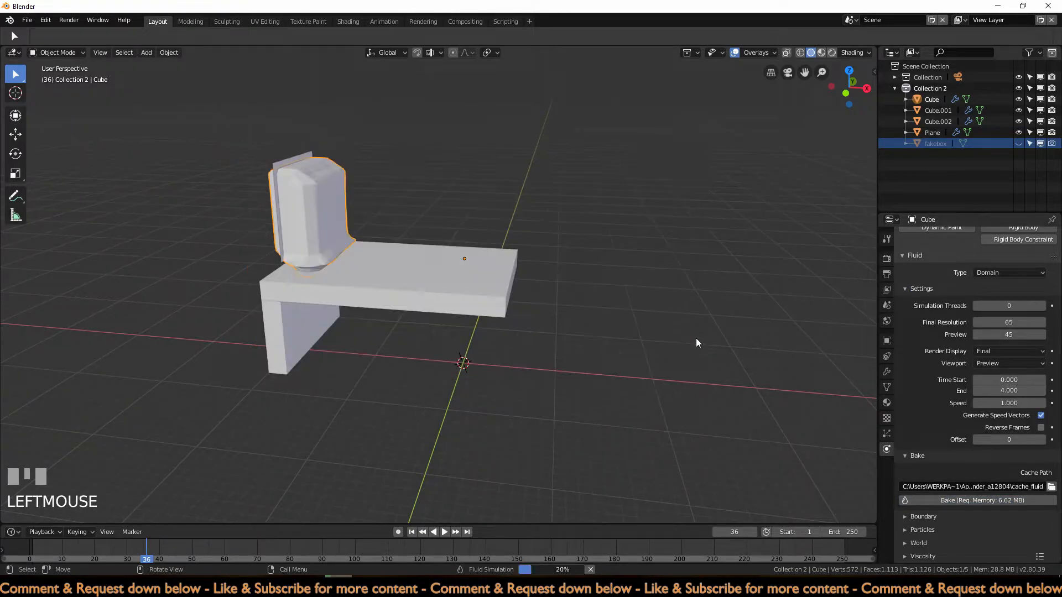
click(412, 531)
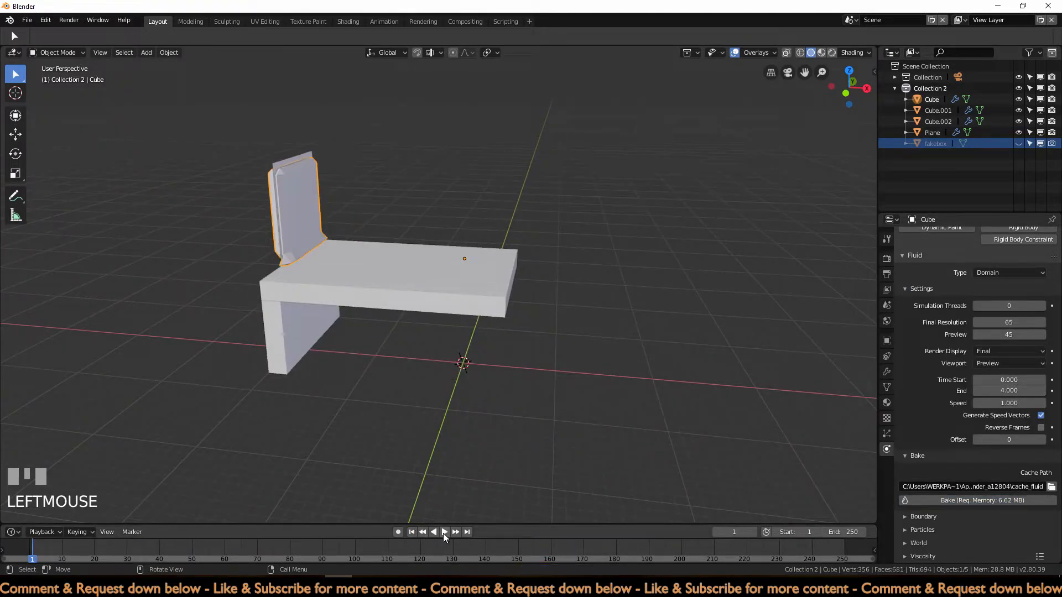
click(443, 532)
middle_drag(547, 444, 542, 437)
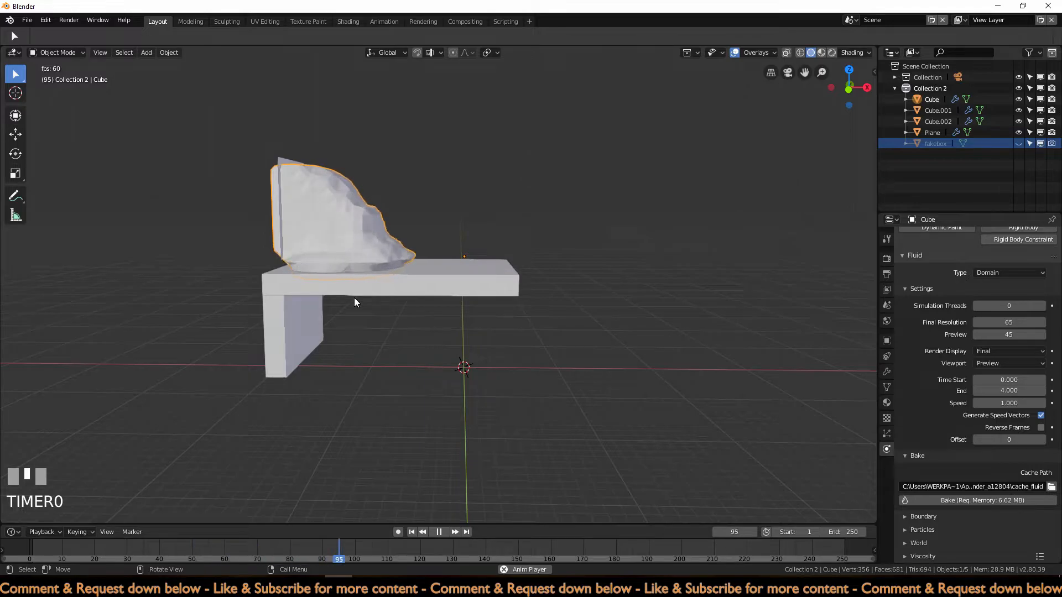
key(Escape)
Step: Set the animation's end frame to 500
click(848, 534)
text(500)
key(KP_Enter)
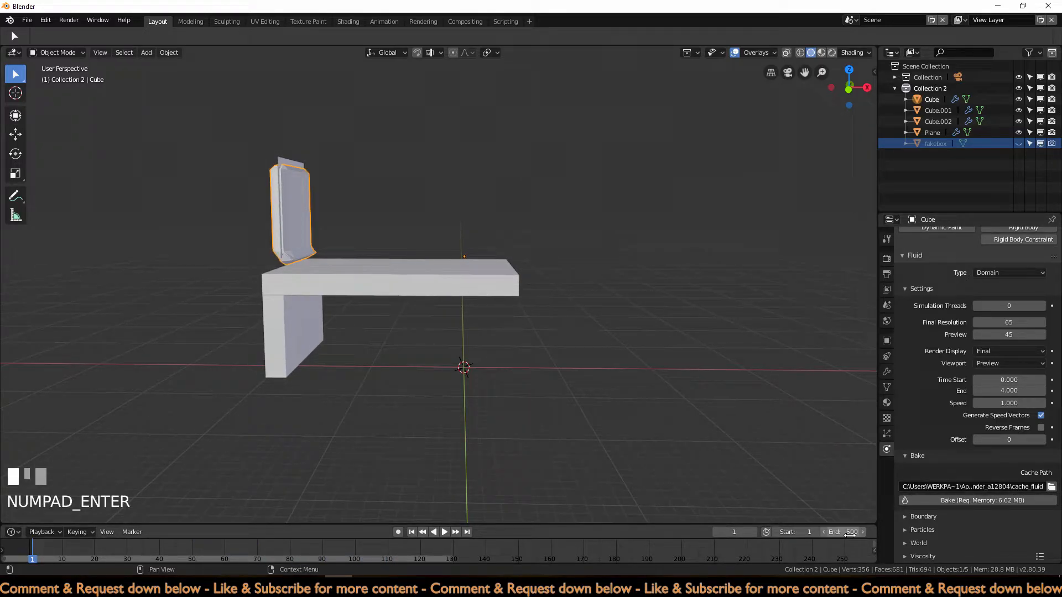
middle_drag(806, 314, 674, 307)
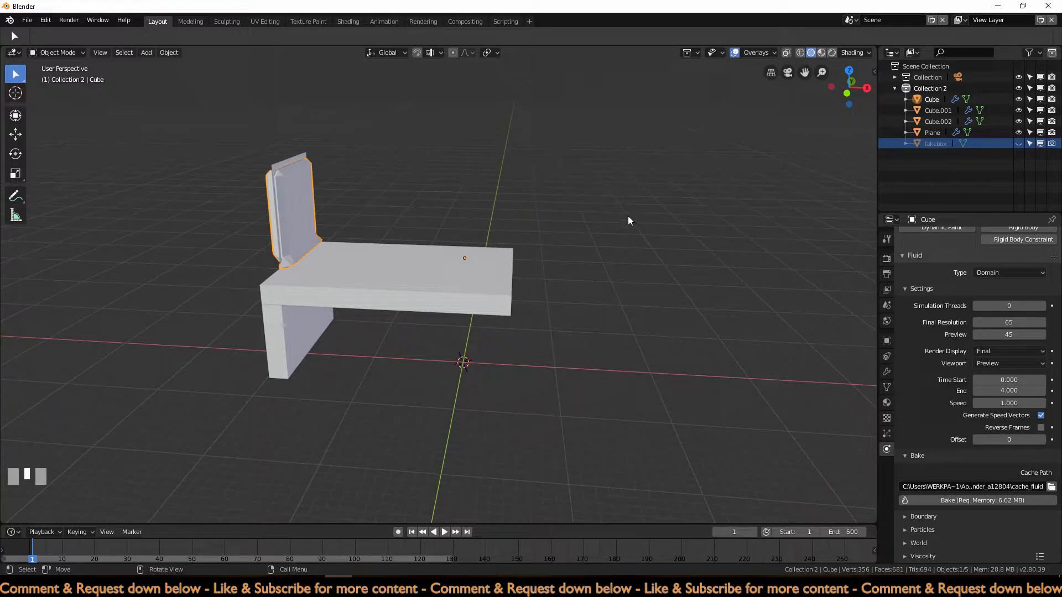
Step: Set the fluid domain's simulation speed to 2 and rebake the simulation
click(310, 245)
click(306, 247)
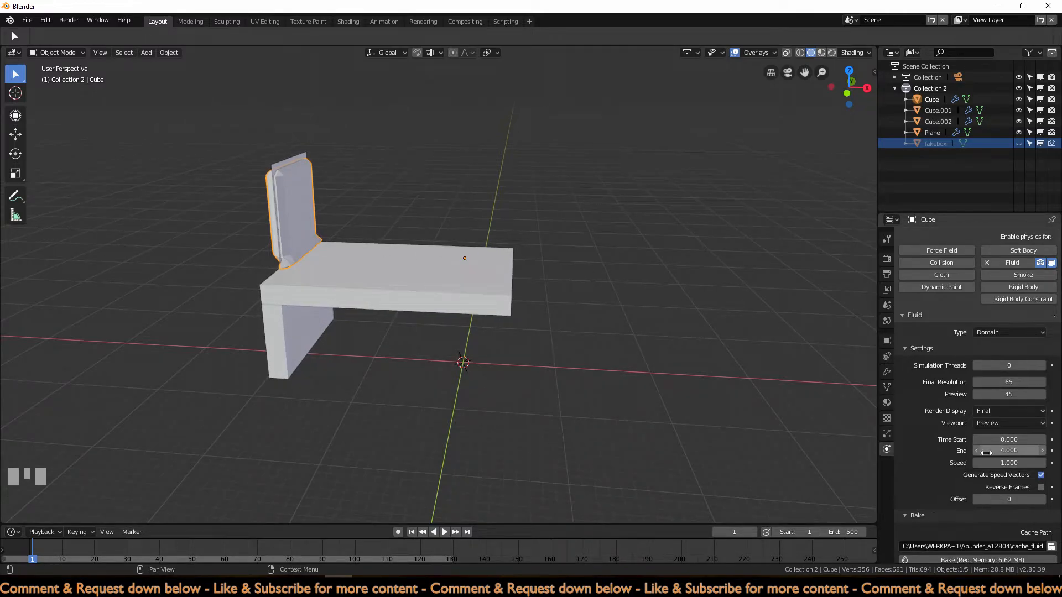
click(1006, 466)
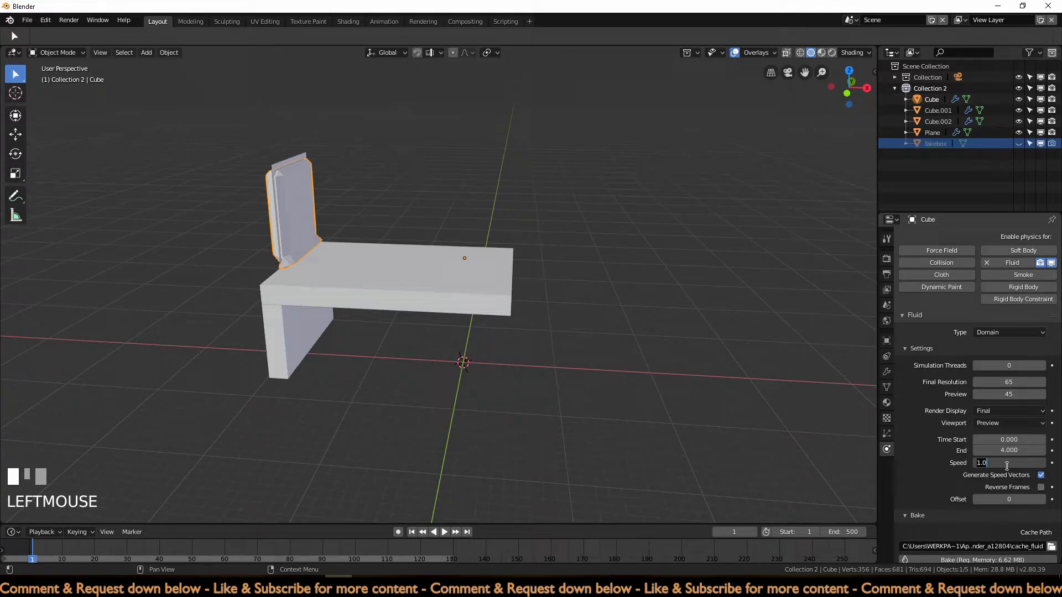
text(2)
key(KP_Enter)
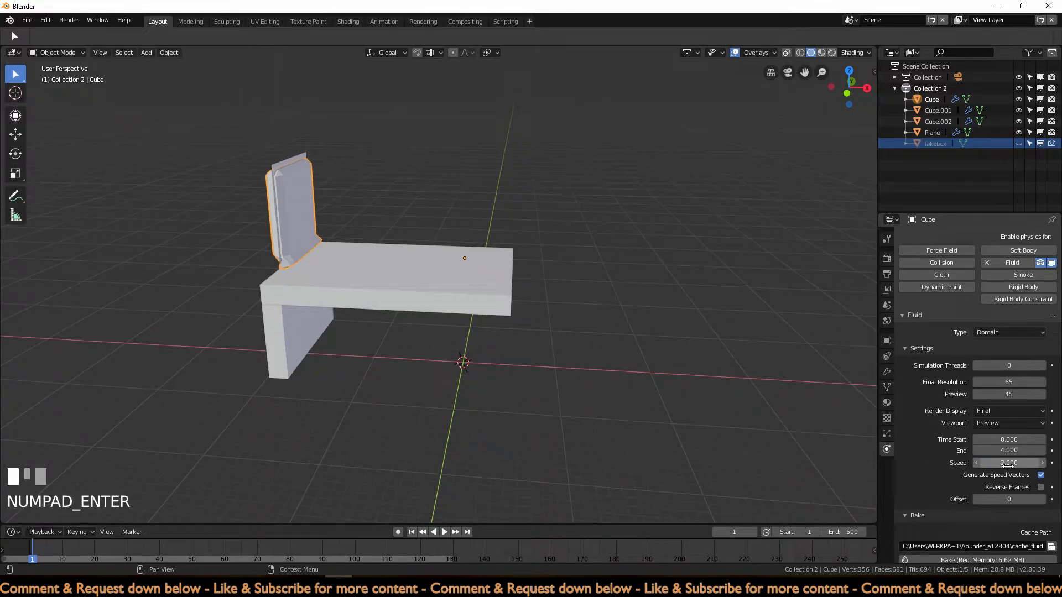
click(945, 559)
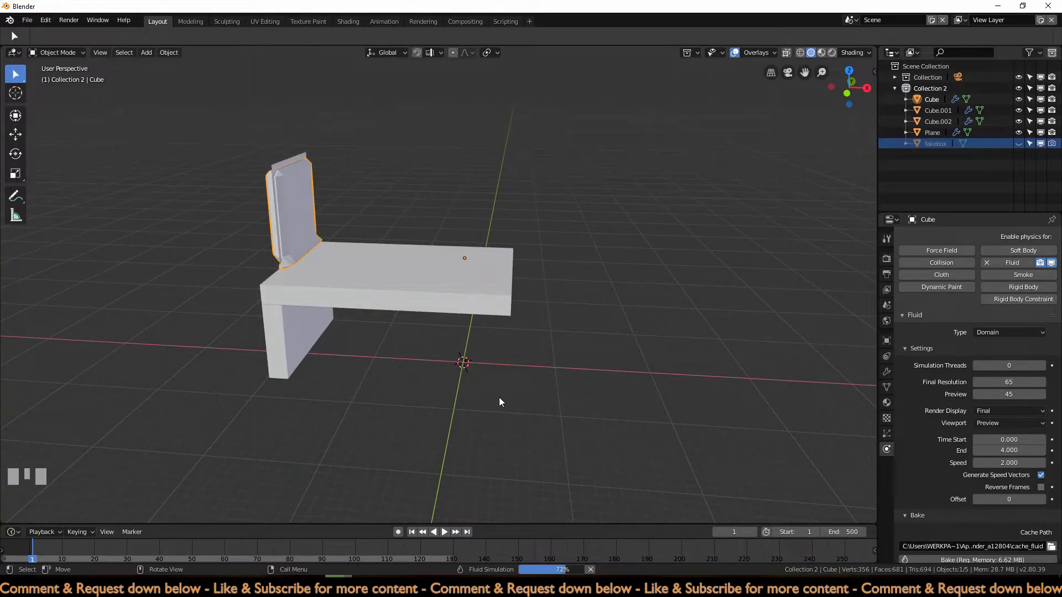
Step: Play back the baked fluid from the first frame, inspect the flow over the slab, and stop playback
click(448, 532)
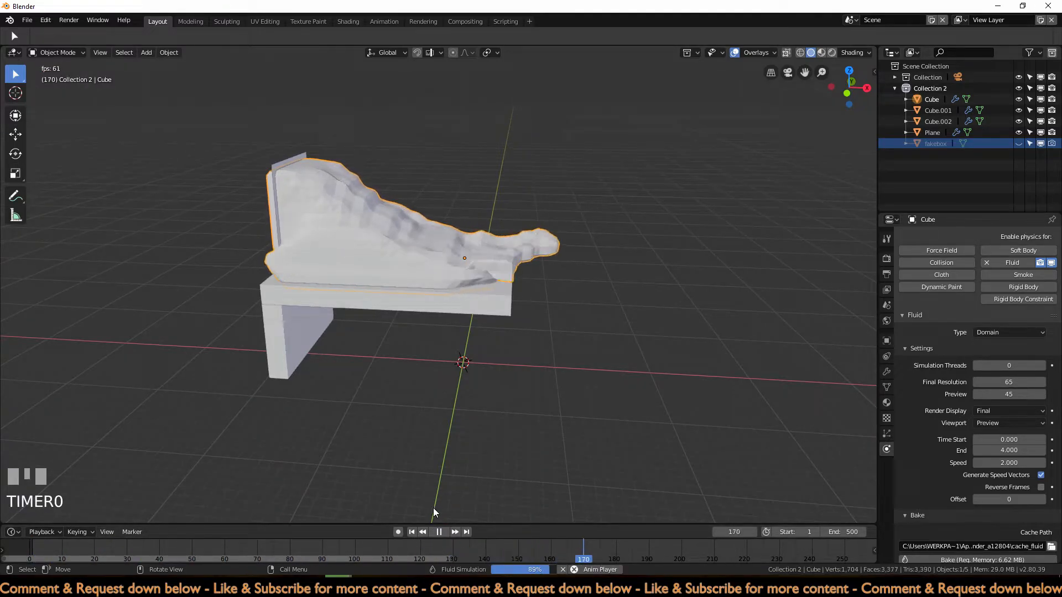
click(442, 532)
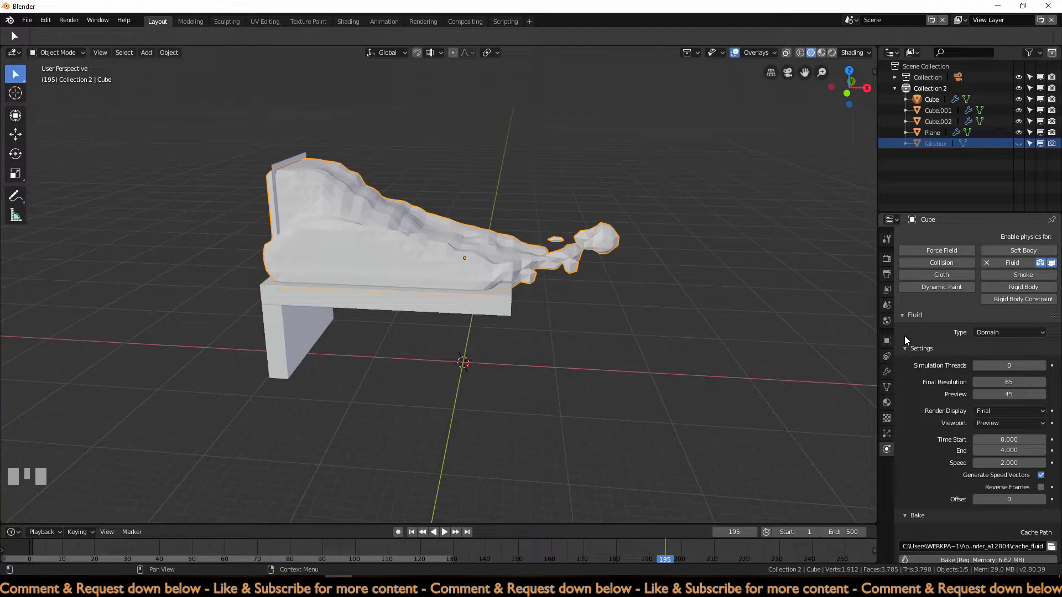
click(411, 531)
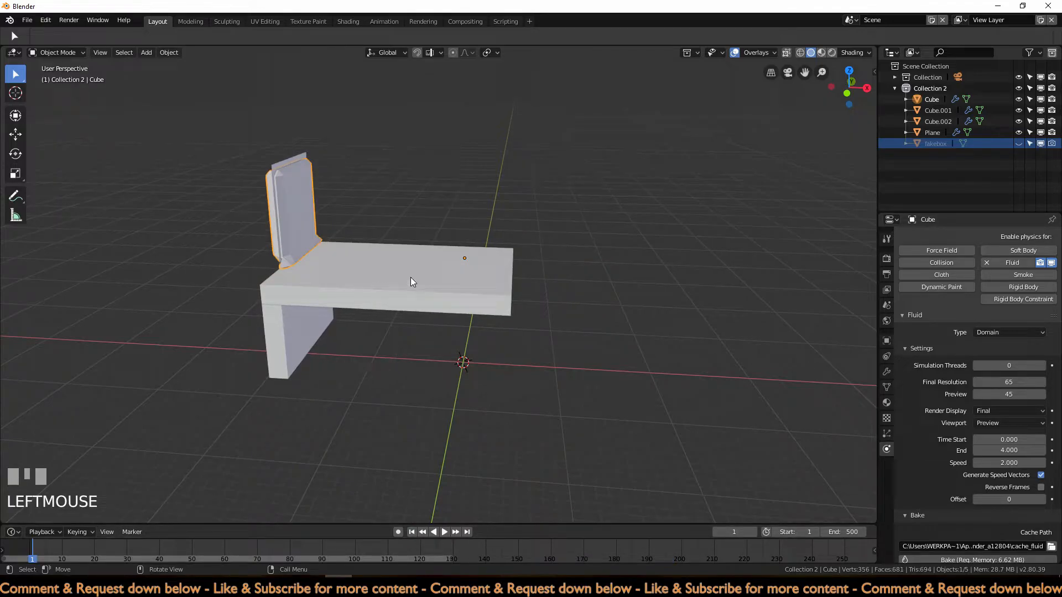
middle_drag(557, 182, 600, 342)
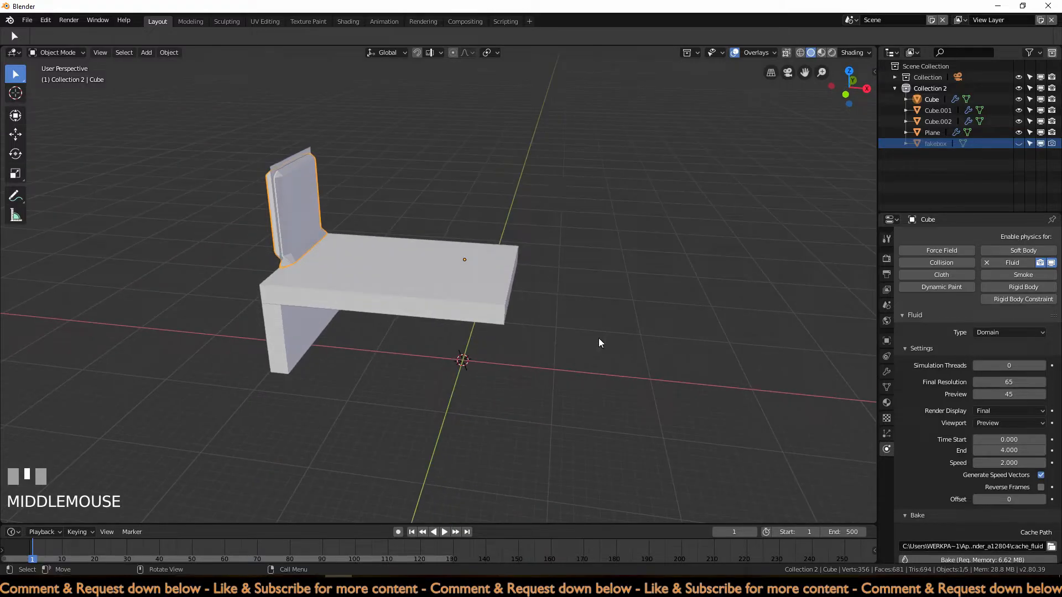
click(445, 533)
middle_drag(462, 458, 471, 448)
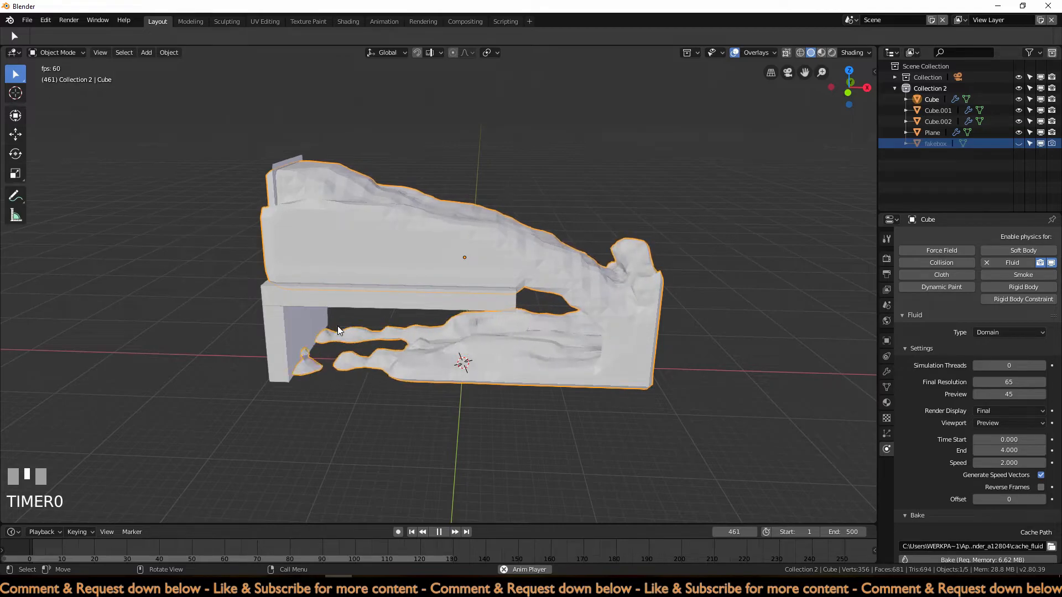
click(438, 531)
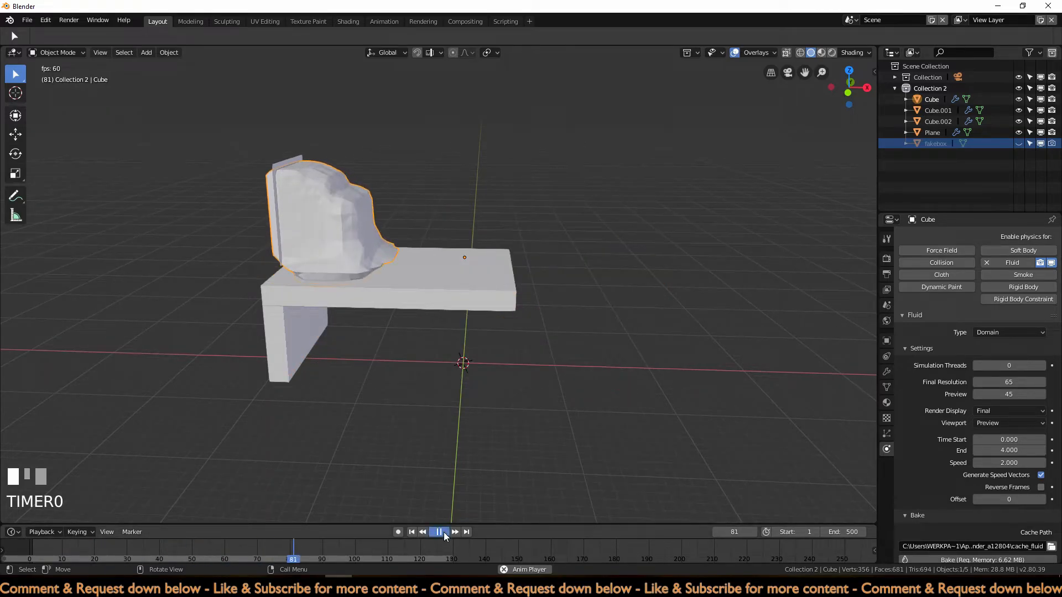
Step: Set the inflow plane's X velocity to 12 m/s
click(273, 182)
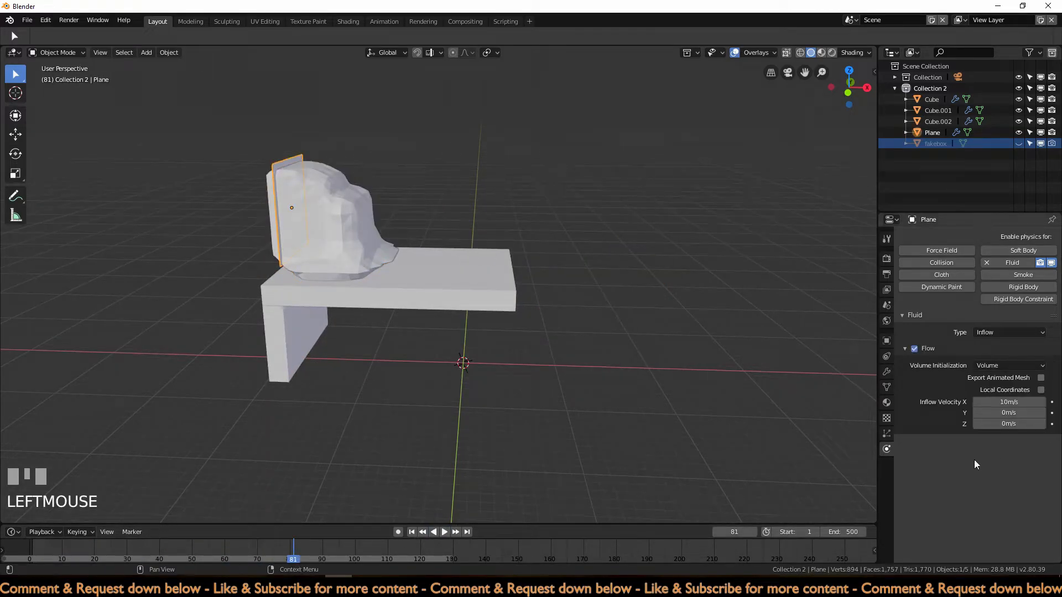
click(1009, 404)
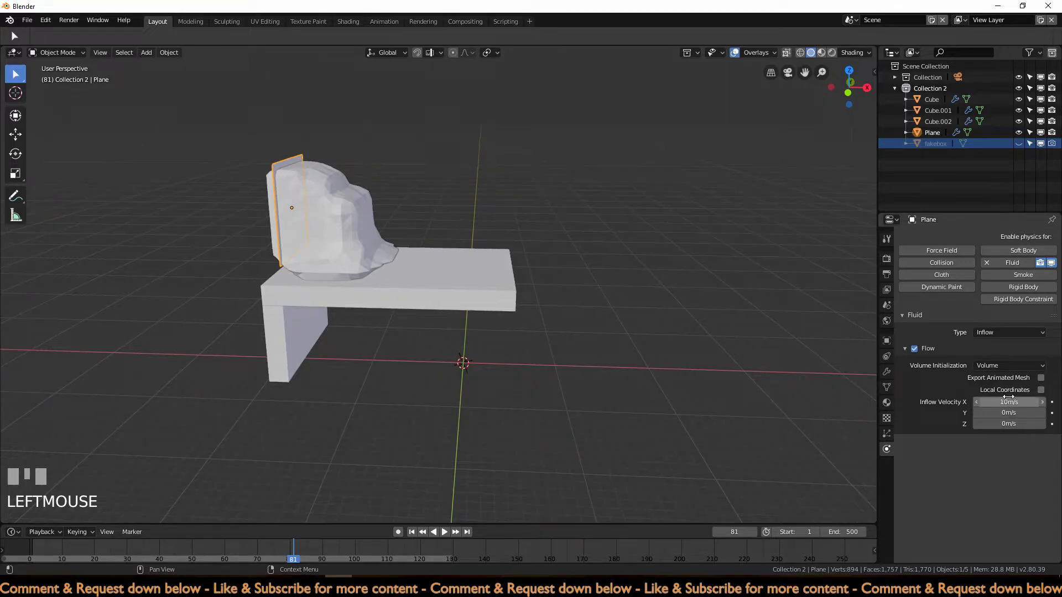
key(KP_Enter)
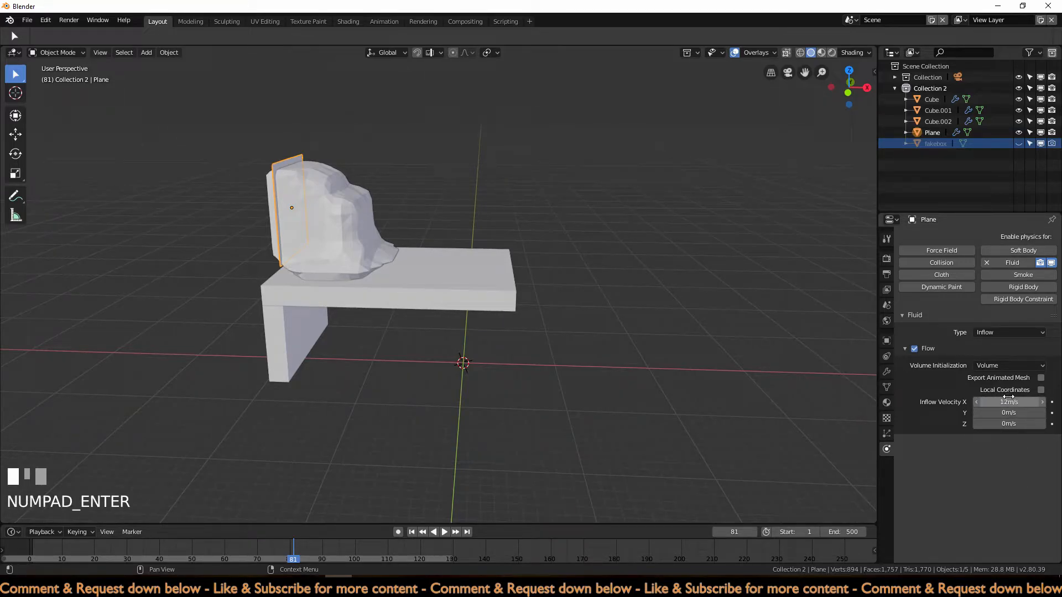
Step: Set the animation's end frame to 750 and rebake the fluid domain from the first frame
click(473, 222)
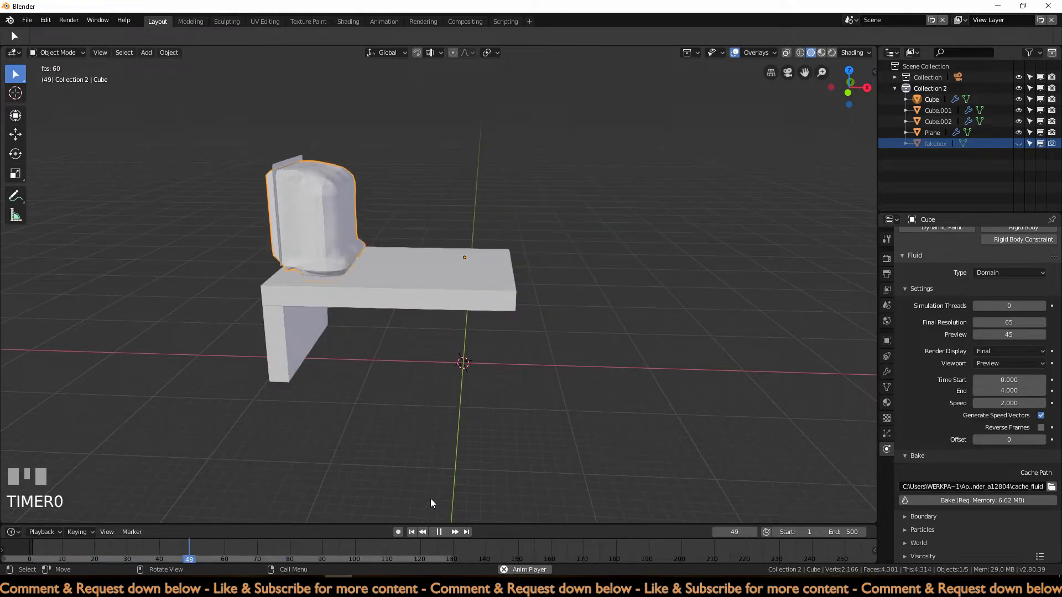
click(438, 531)
click(843, 532)
text(250)
key(KP_Enter)
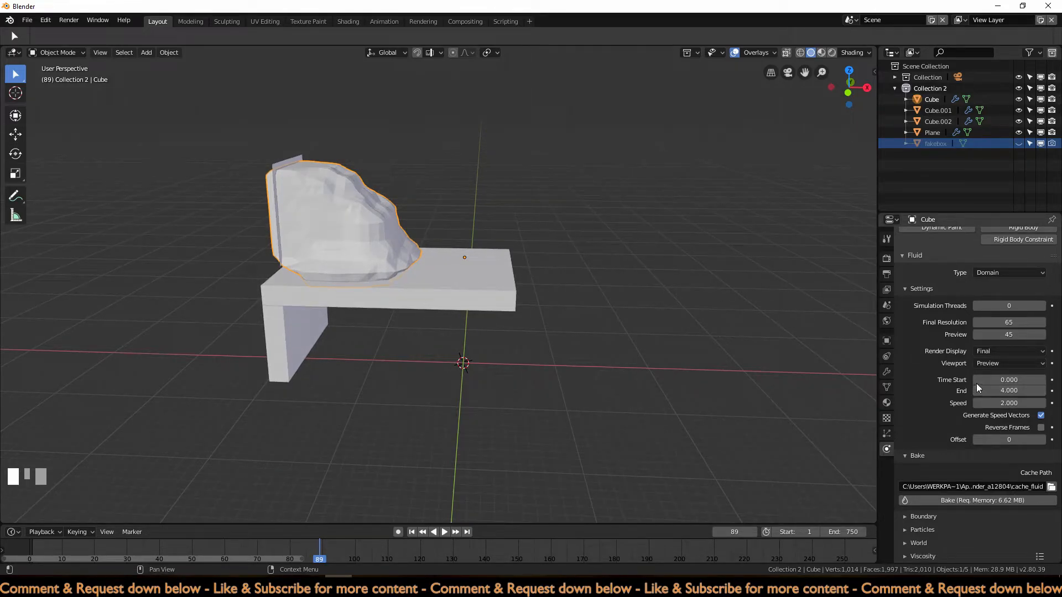
click(412, 533)
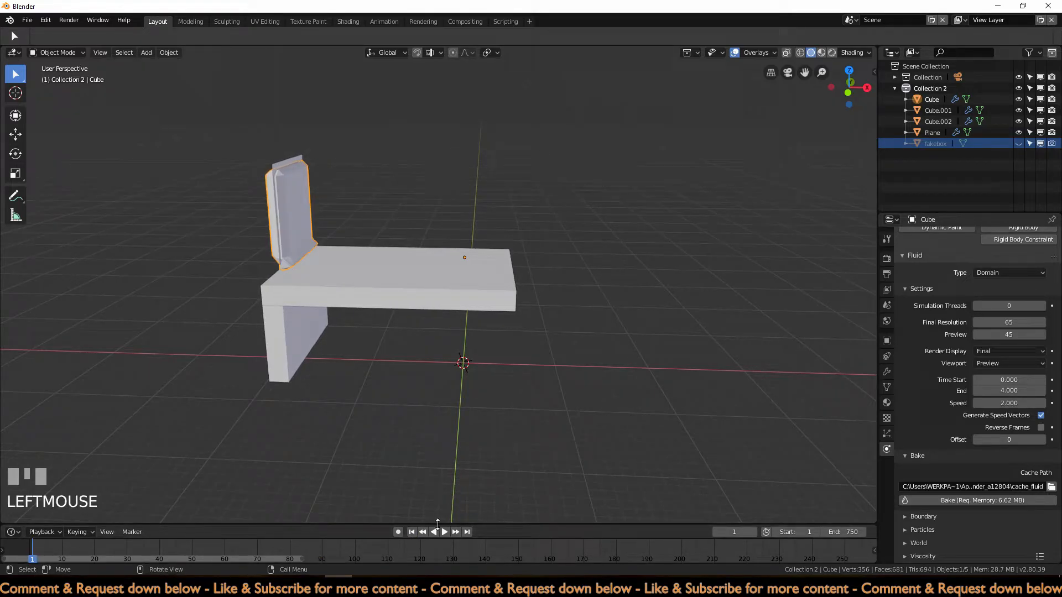
click(999, 501)
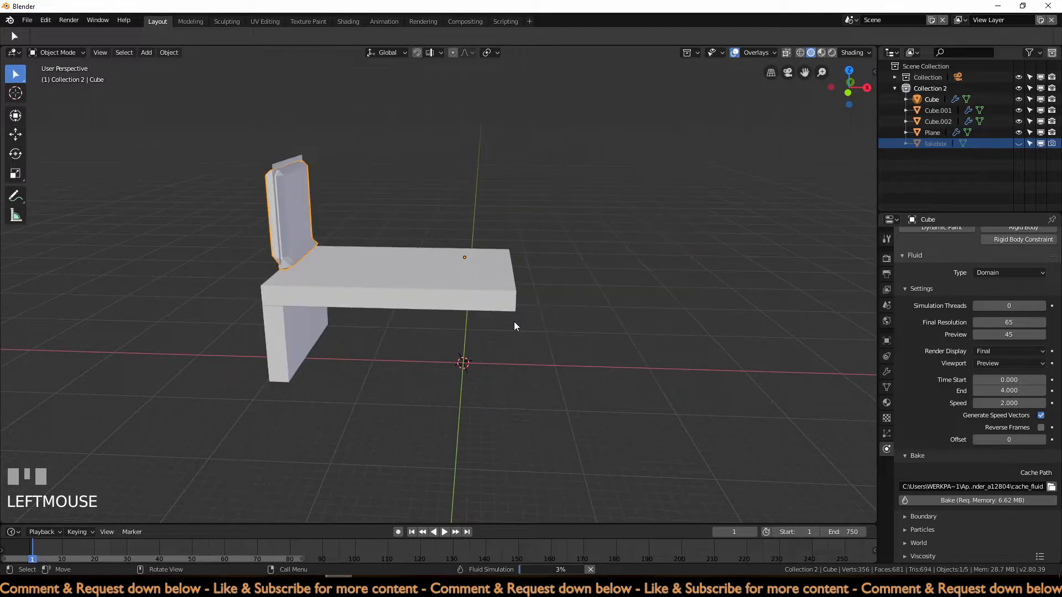
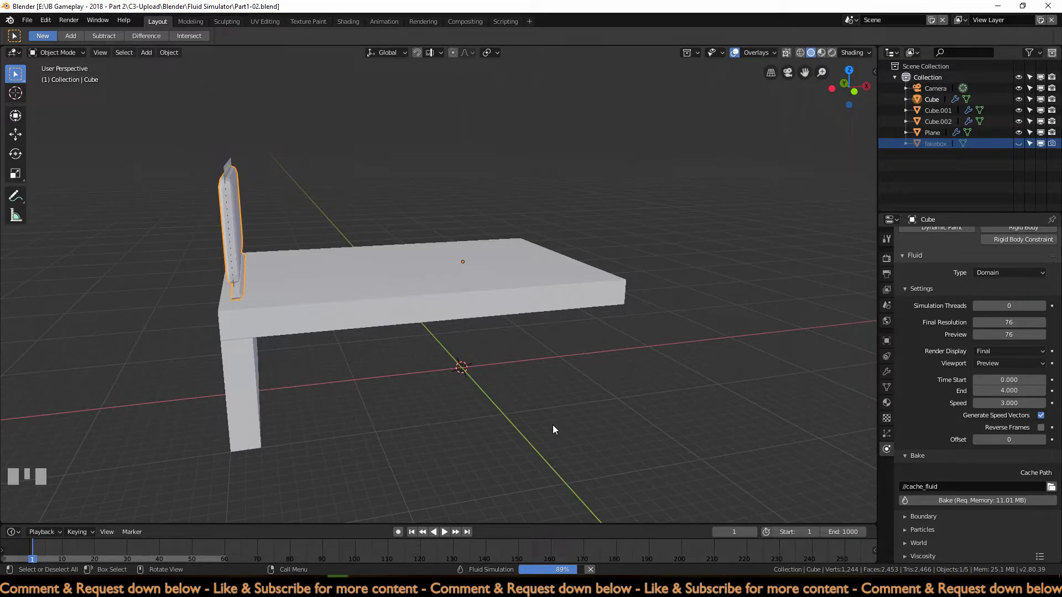
Step: Play back the 1000-frame fluid simulation, view it from the side, and stop playback
mouse_move(551, 571)
click(444, 531)
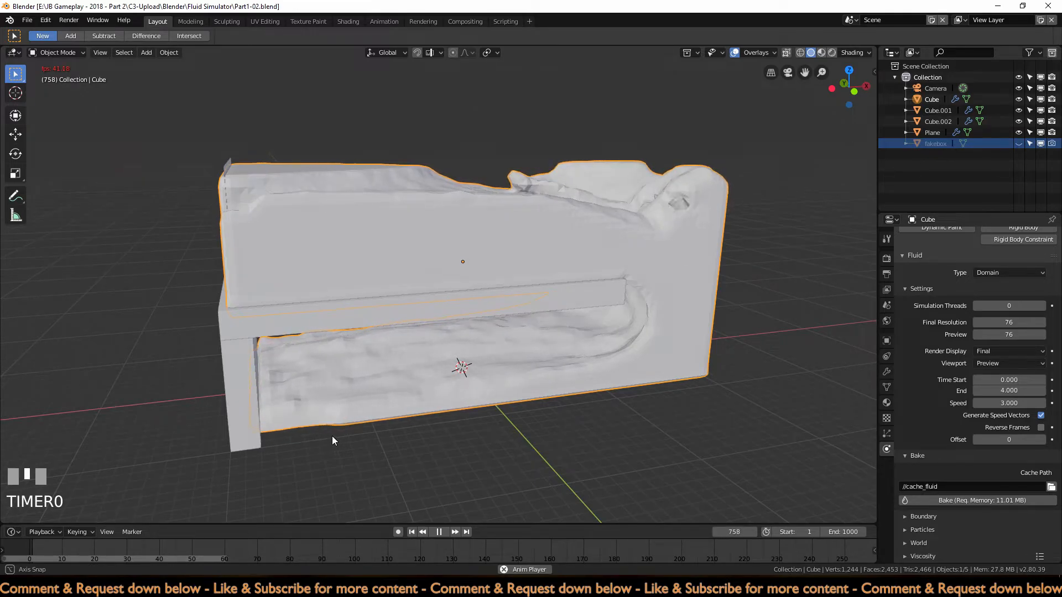
middle_drag(331, 437, 310, 426)
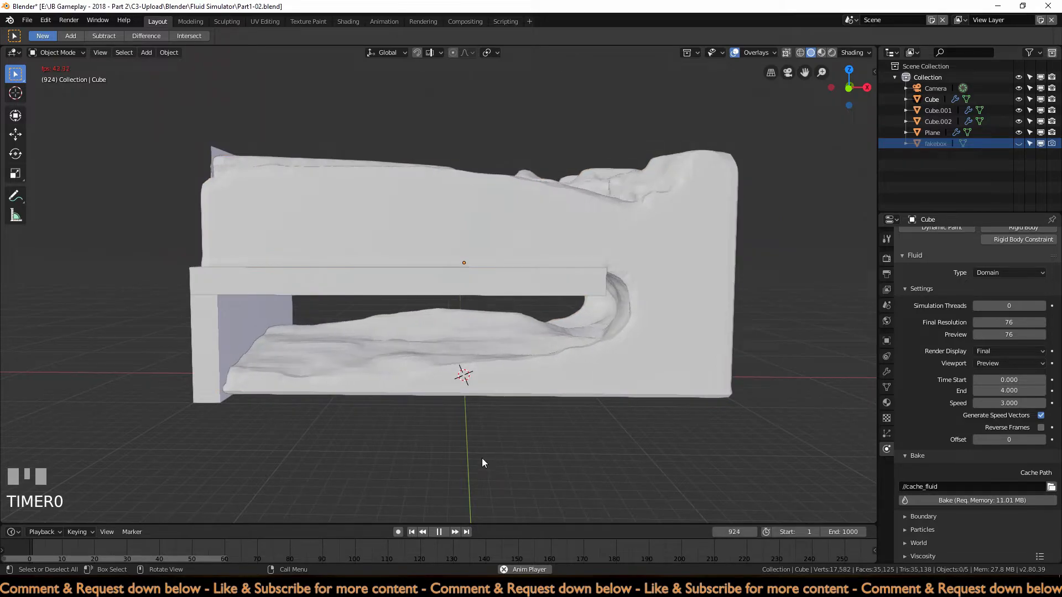
click(440, 532)
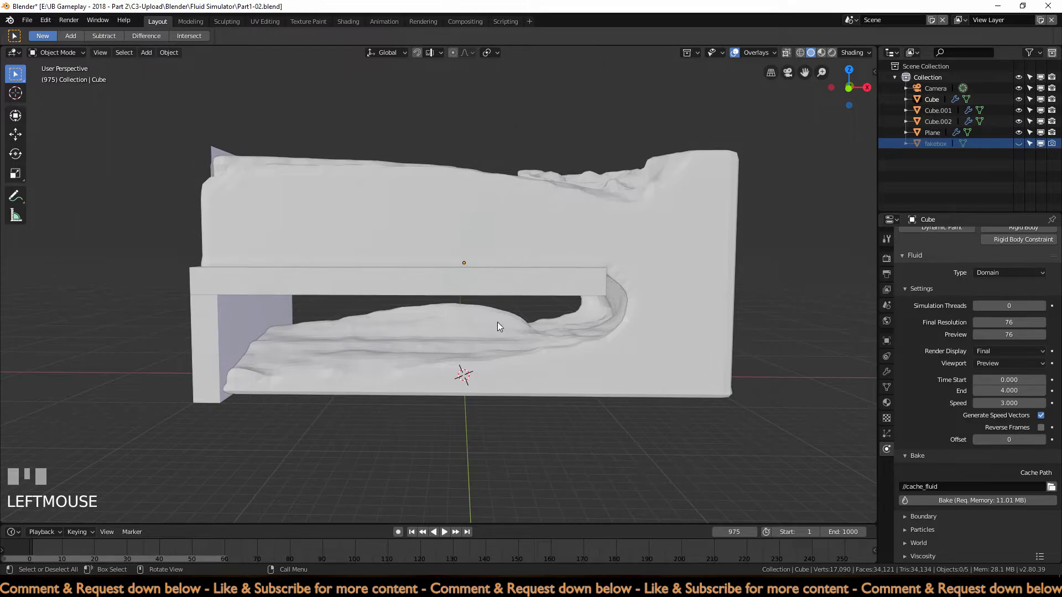
Step: Return to frame 1, duplicate the horizontal obstacle slab in front view, and shift the copy about 25 m along X
click(410, 531)
click(592, 277)
key(KP_1)
shift+middle_drag(592, 276, 400, 297)
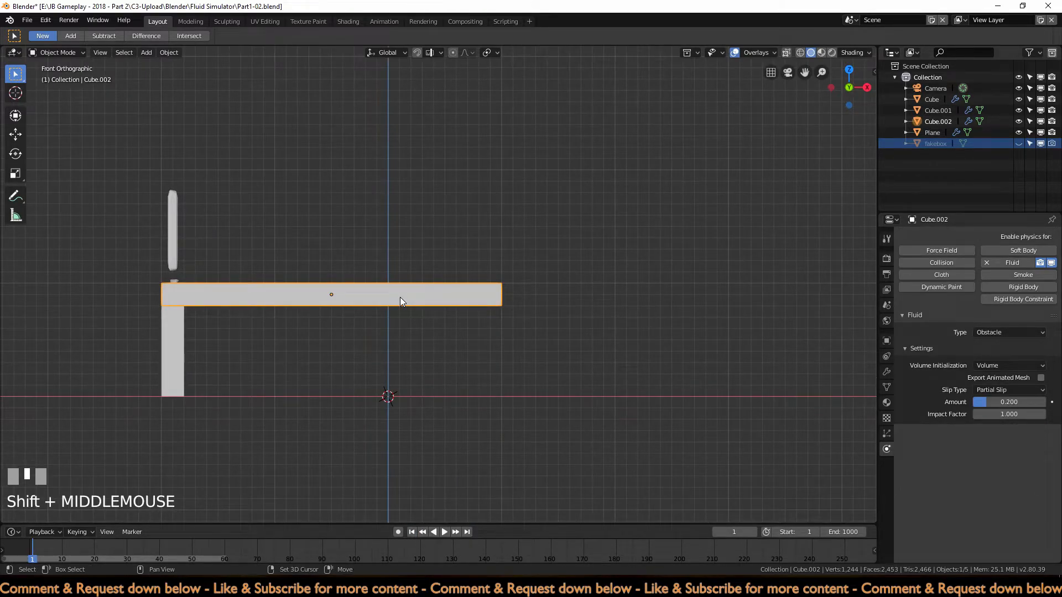
key(shift+d)
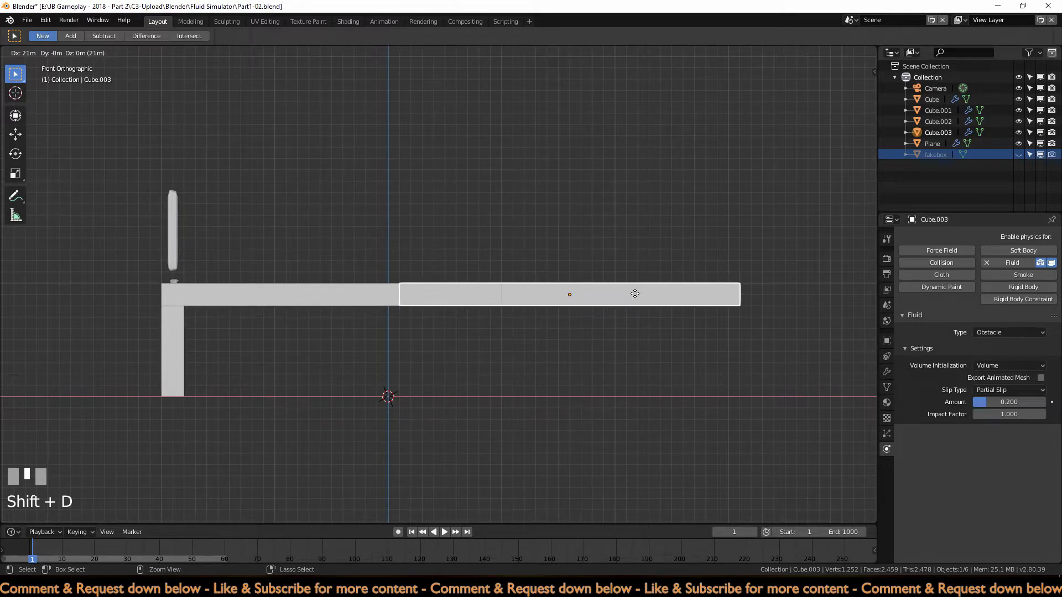
click(630, 296)
key(g)
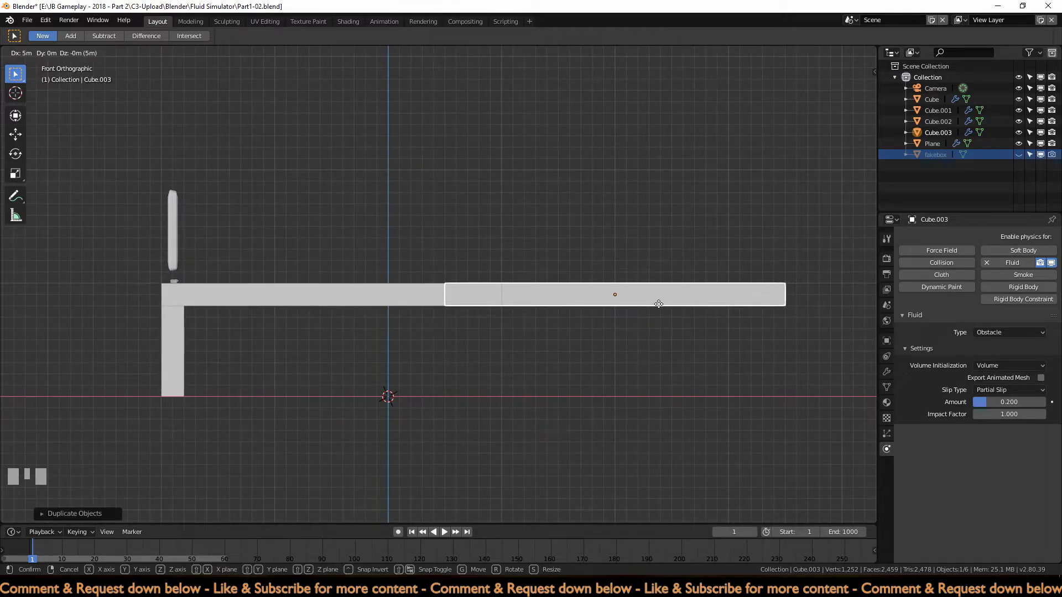
ctrl+click(658, 304)
Step: Edit the duplicated slab with X-ray on and move its inner-end vertices flush with the original slab's free end
key(Tab)
key(a)
key(a)
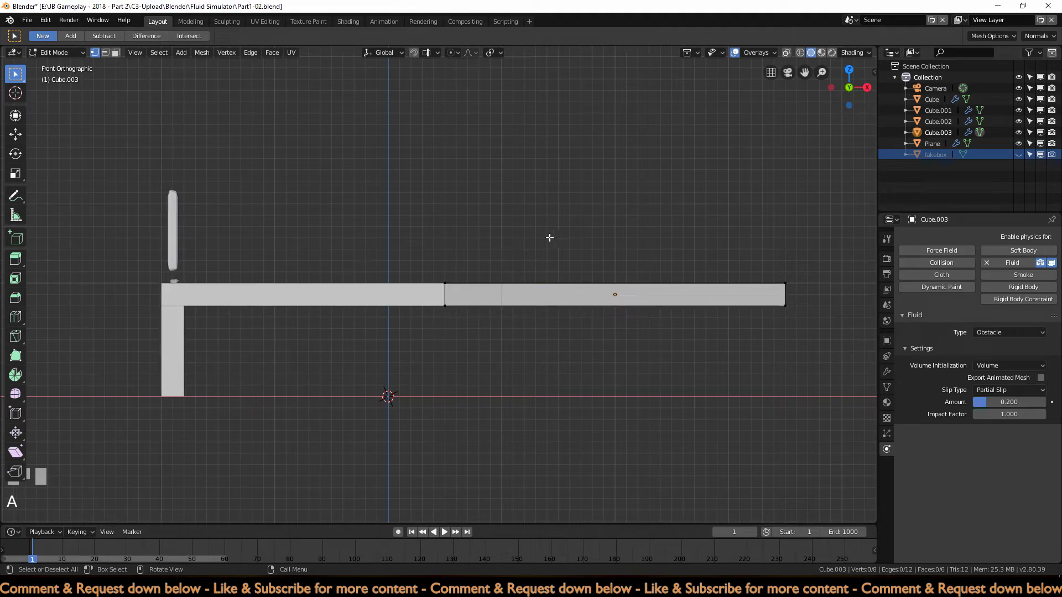
click(786, 53)
key(b)
drag(383, 202, 466, 312)
key(g)
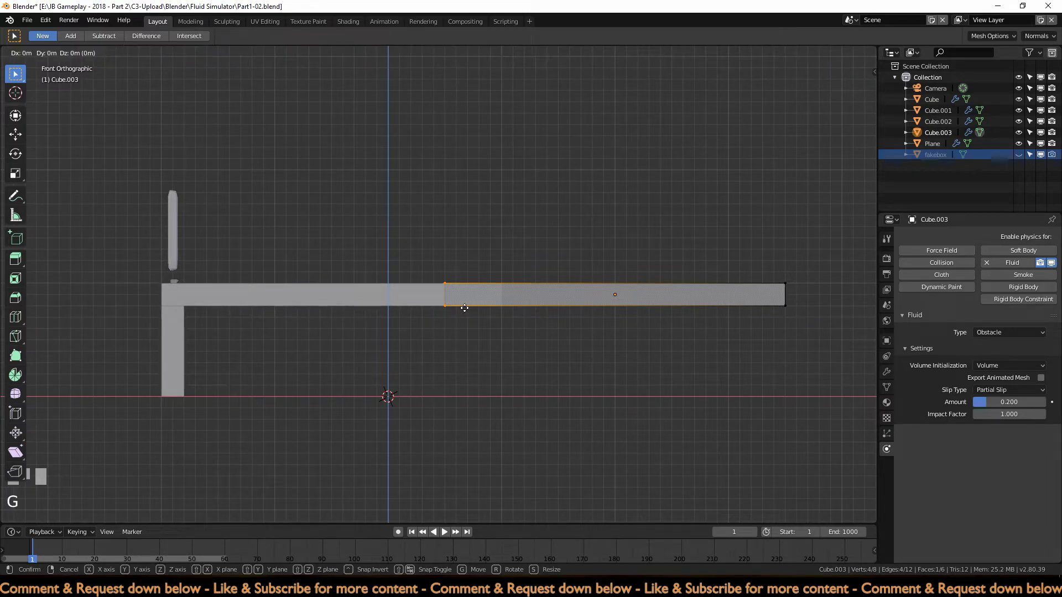
ctrl+click(525, 310)
Step: Shorten the duplicated slab by moving its outer-end vertices about 14 m back along X, and return to Object Mode
key(a)
key(alt+a)
drag(770, 266, 806, 337)
key(g)
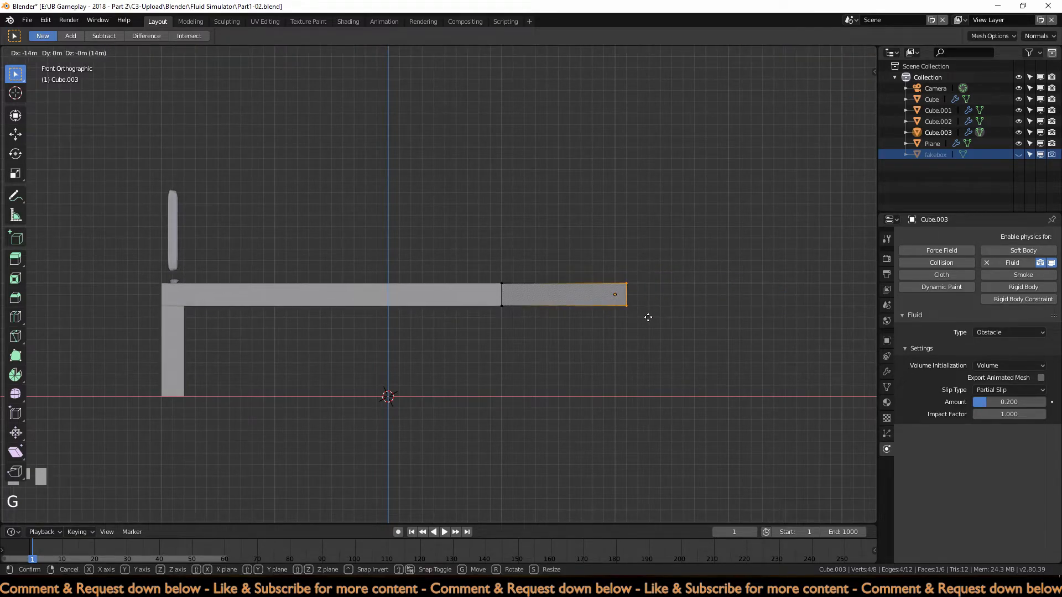
ctrl+click(640, 332)
middle_drag(640, 331, 478, 473)
key(Tab)
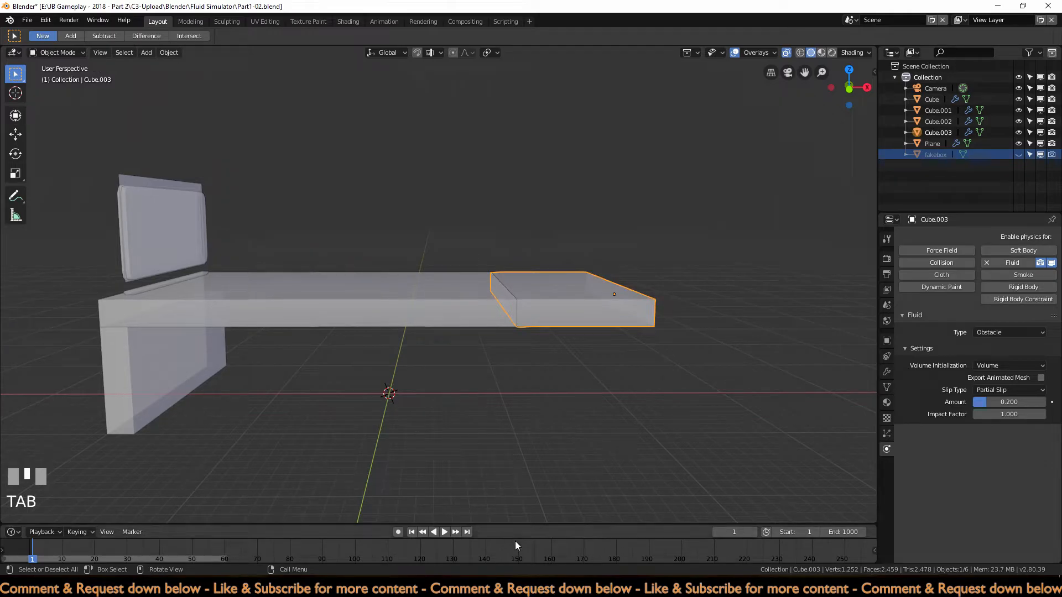
Step: Insert a LocRotScale keyframe for the short slab at frame 500
scroll(562, 546, up, 1)
scroll(562, 545, down, 5)
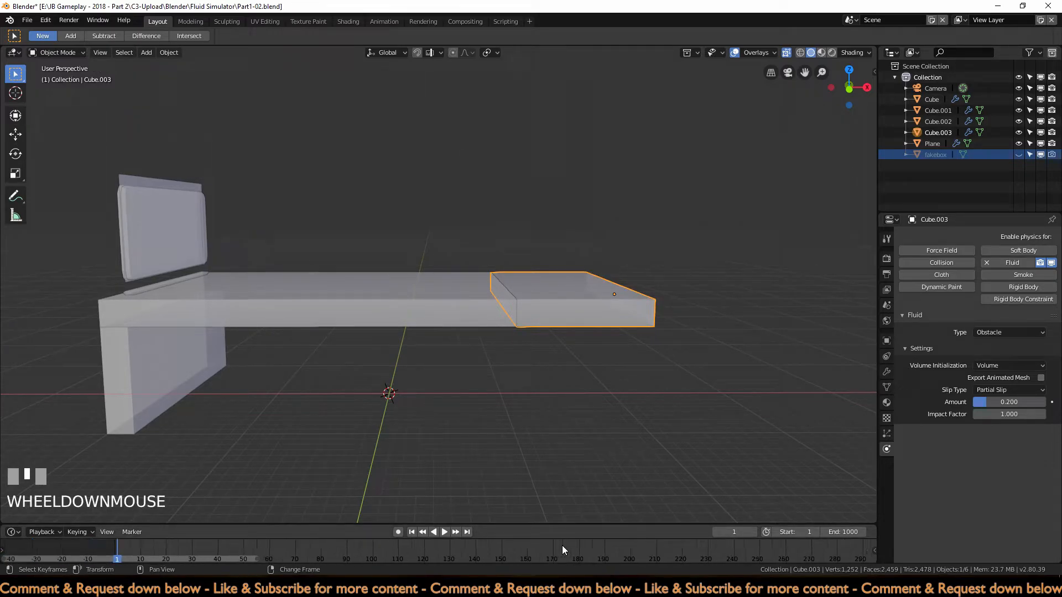
scroll(562, 546, down, 2)
drag(569, 539, 556, 562)
right_drag(556, 562, 526, 555)
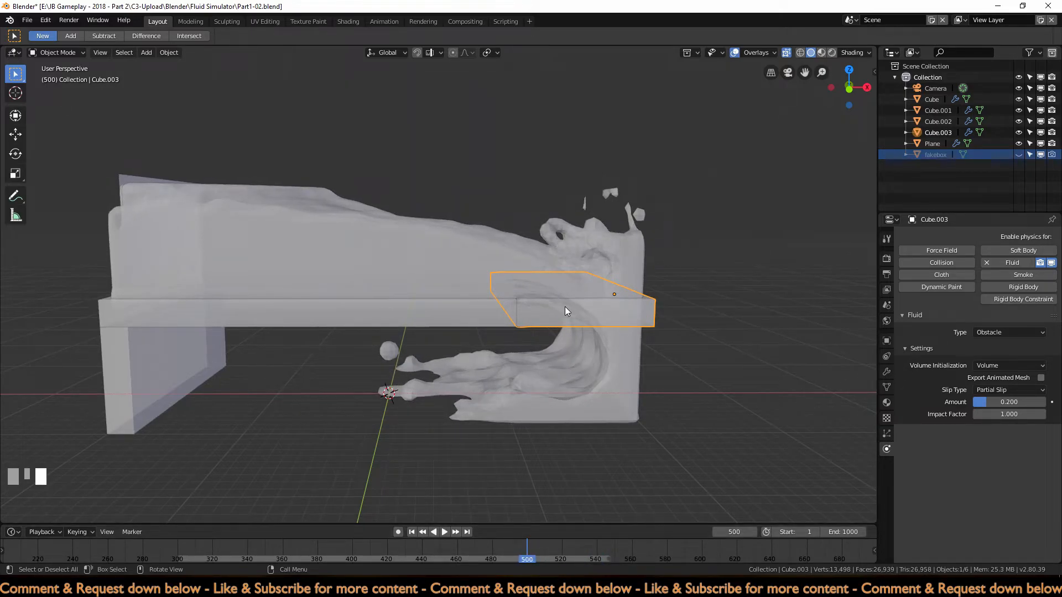
key(i)
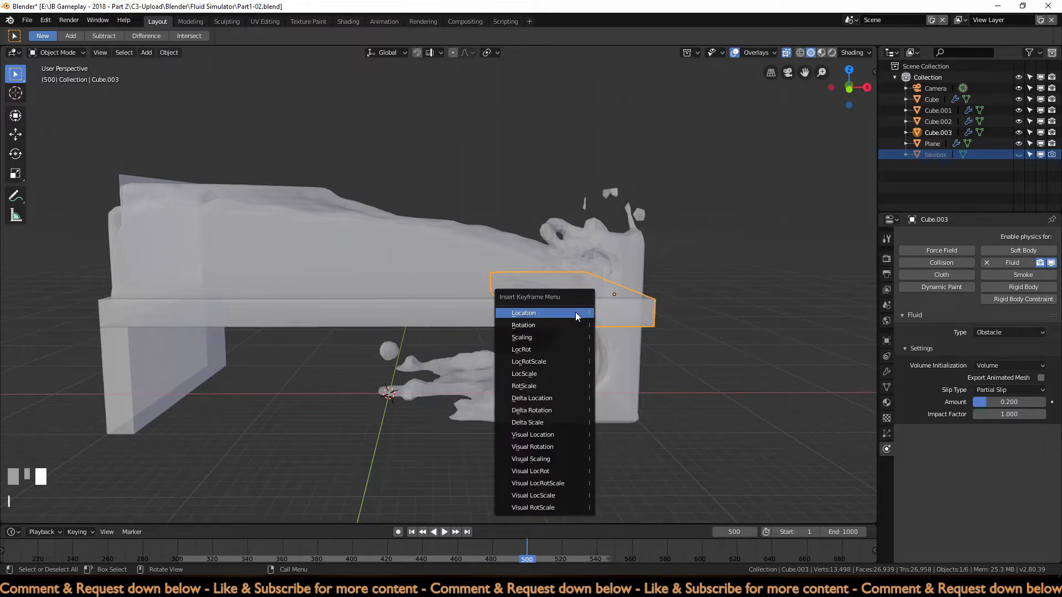
click(556, 366)
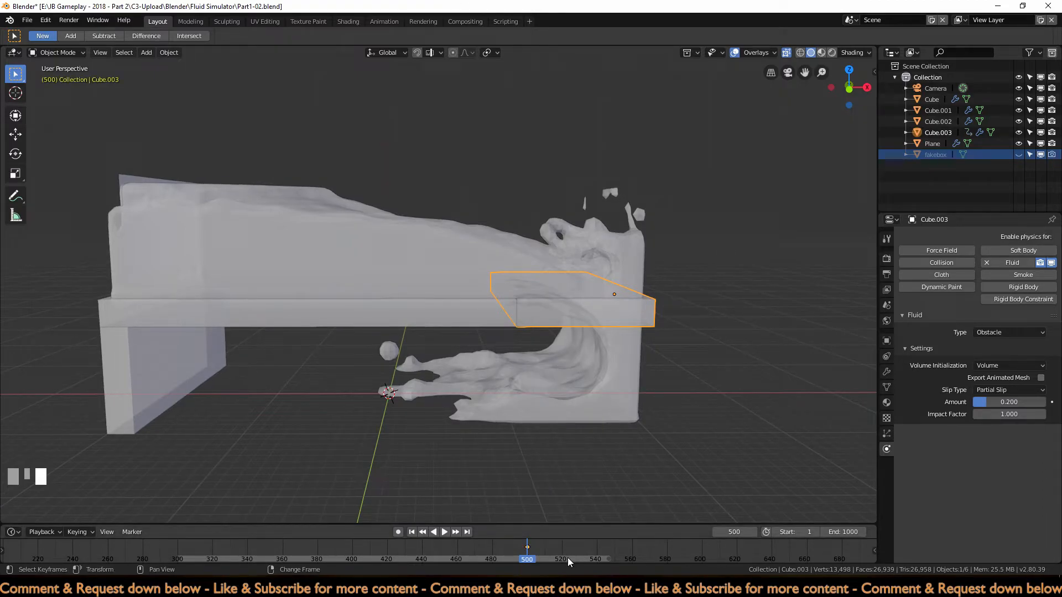
Step: Preview the fluid motion after frame 500 and set the current frame to 550
drag(568, 558, 616, 558)
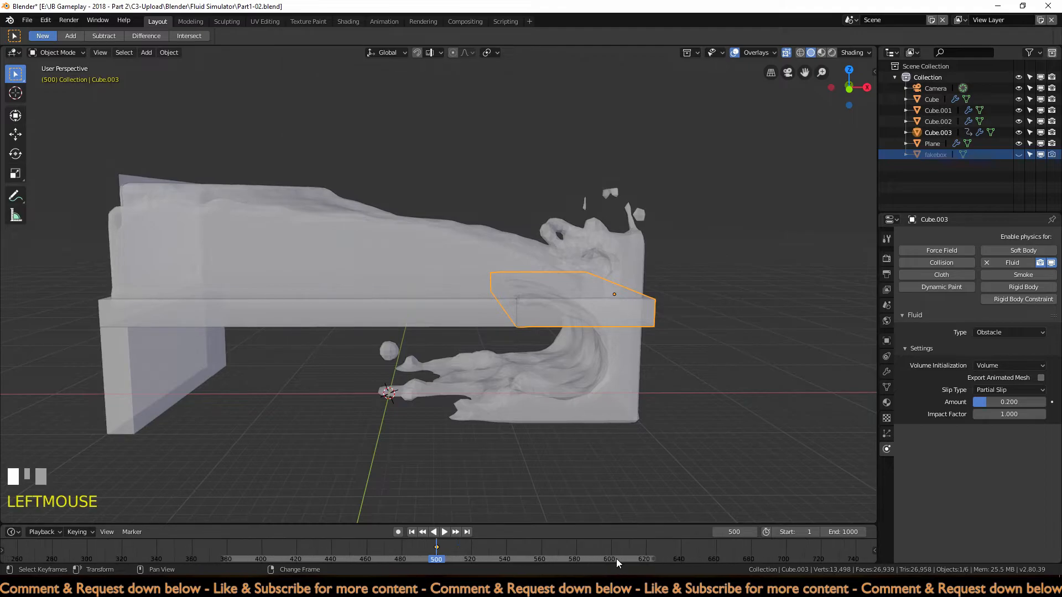
click(445, 531)
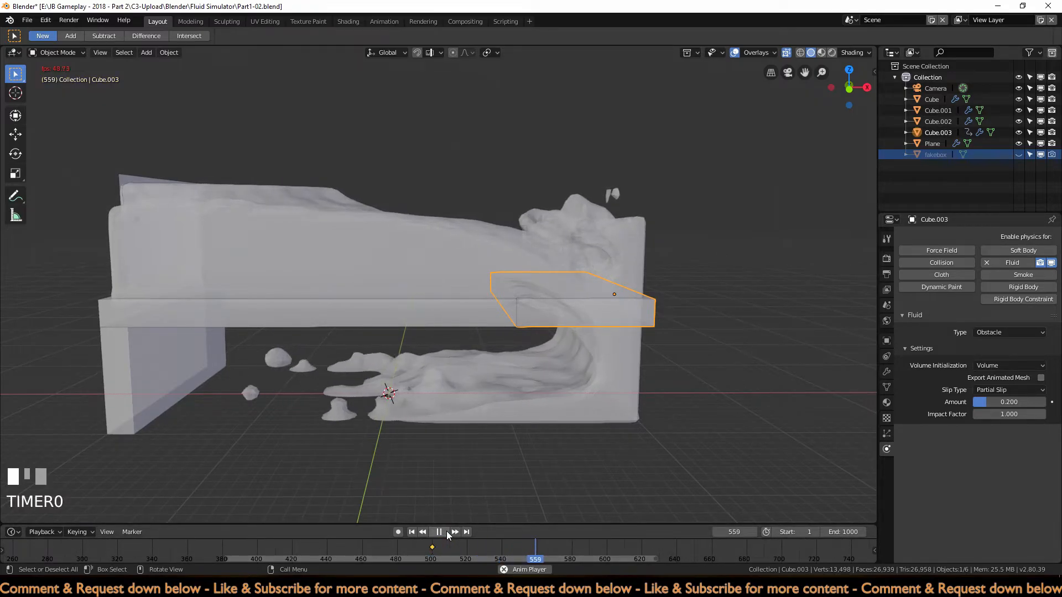
click(446, 532)
drag(560, 553, 544, 552)
click(522, 554)
right_drag(522, 554, 520, 553)
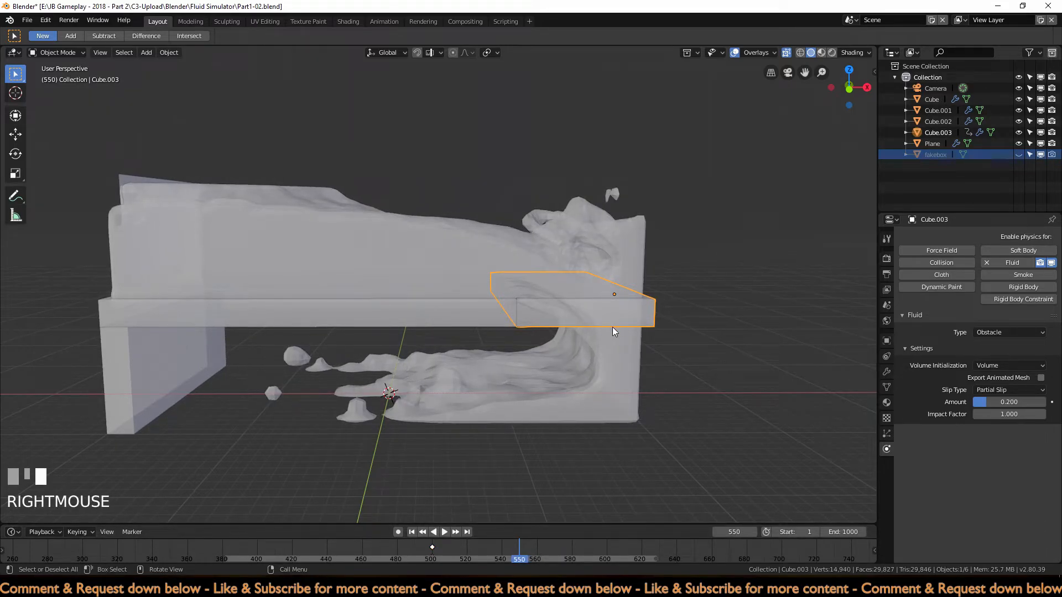
Step: Rotate the short slab 90° about the global Y axis until it stands upright, and insert a LocRotScale keyframe at frame 550
key(KP_1)
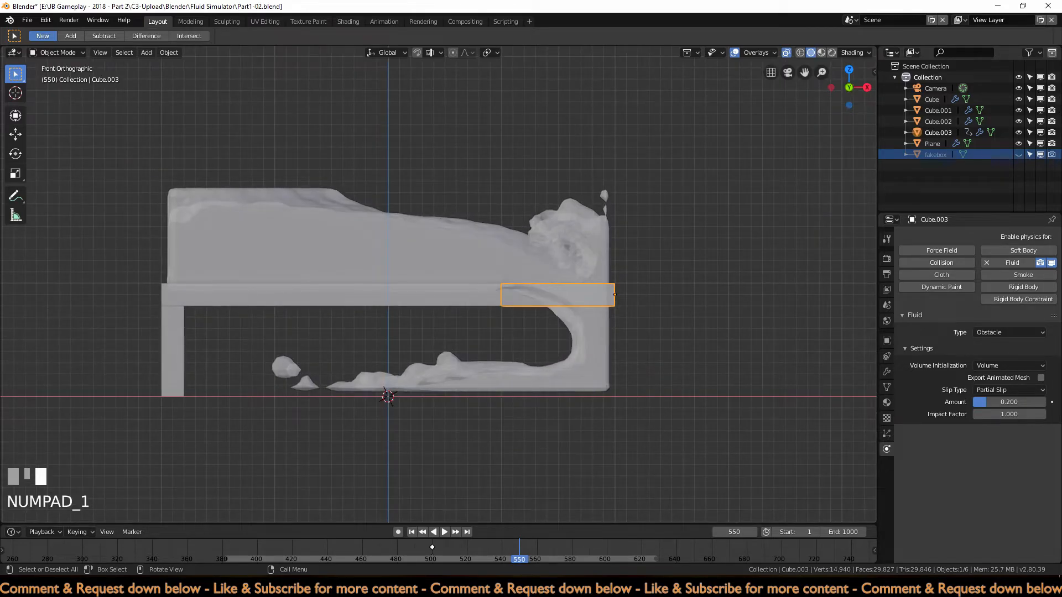
key(r)
key(y)
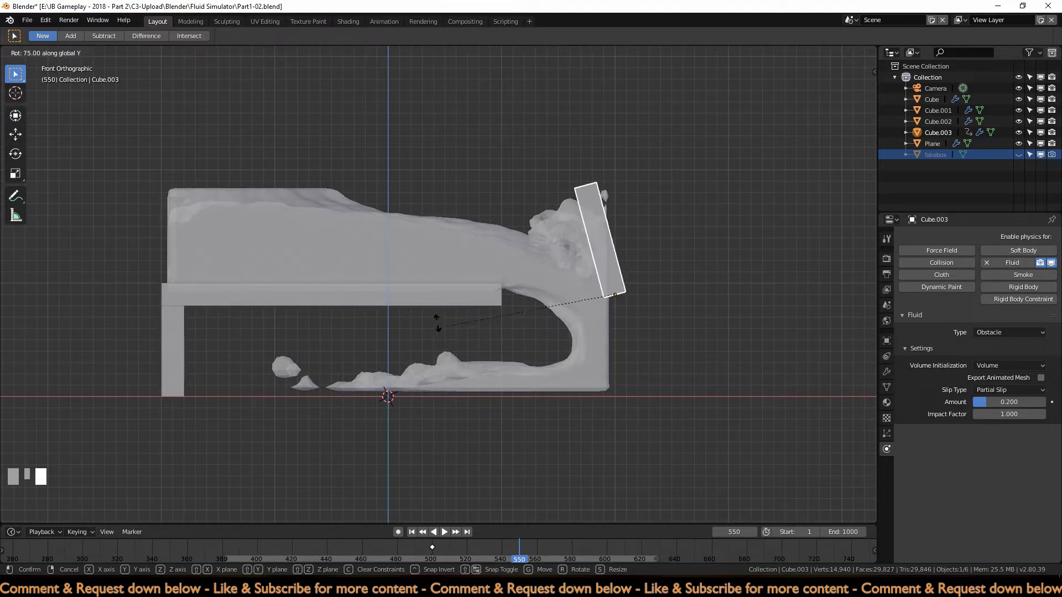
ctrl+click(422, 280)
key(i)
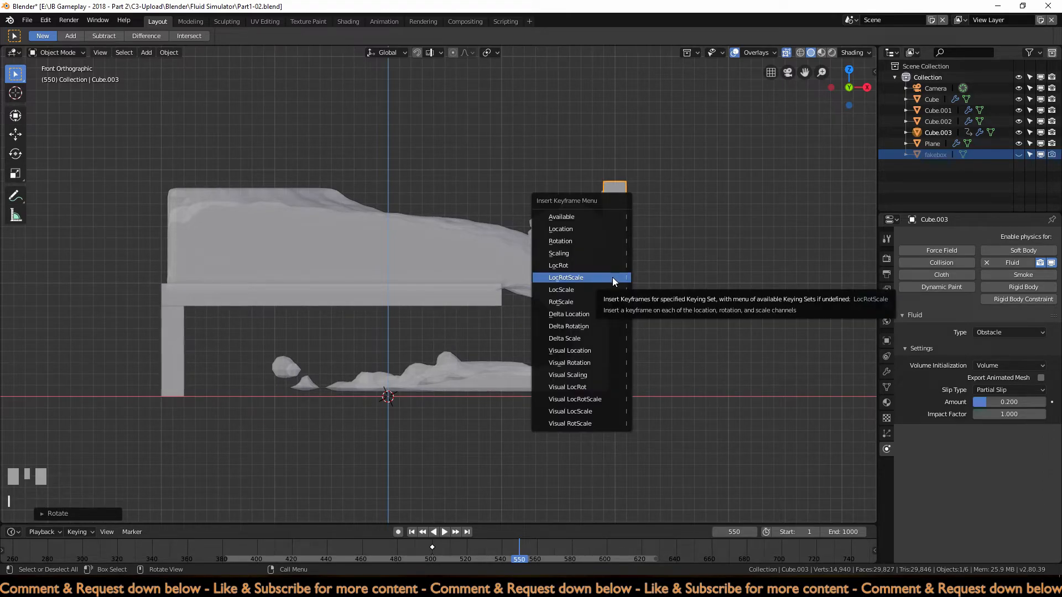
click(613, 282)
Step: Check the slab's motion, save the file and bake the fluid domain, stopping the bake at about 53%
middle_drag(614, 280, 630, 307)
right_drag(508, 558, 439, 558)
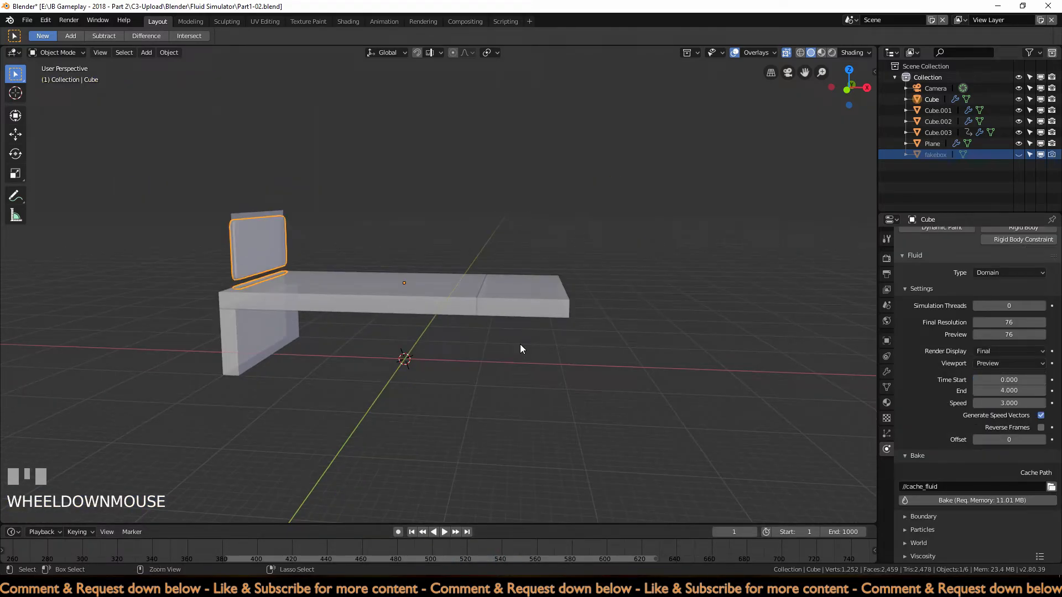
key(ctrl+s)
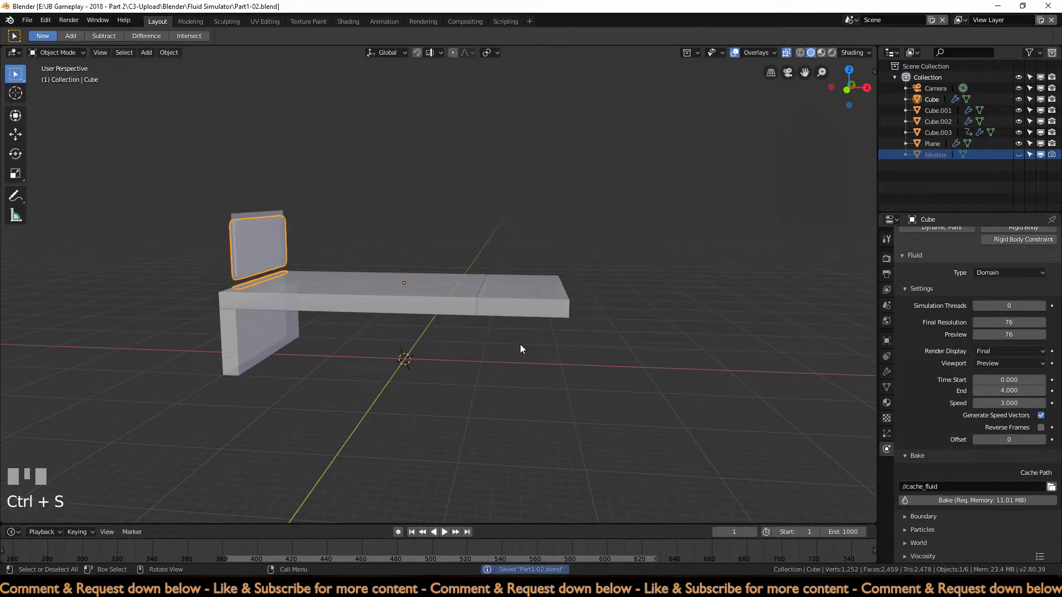
click(978, 501)
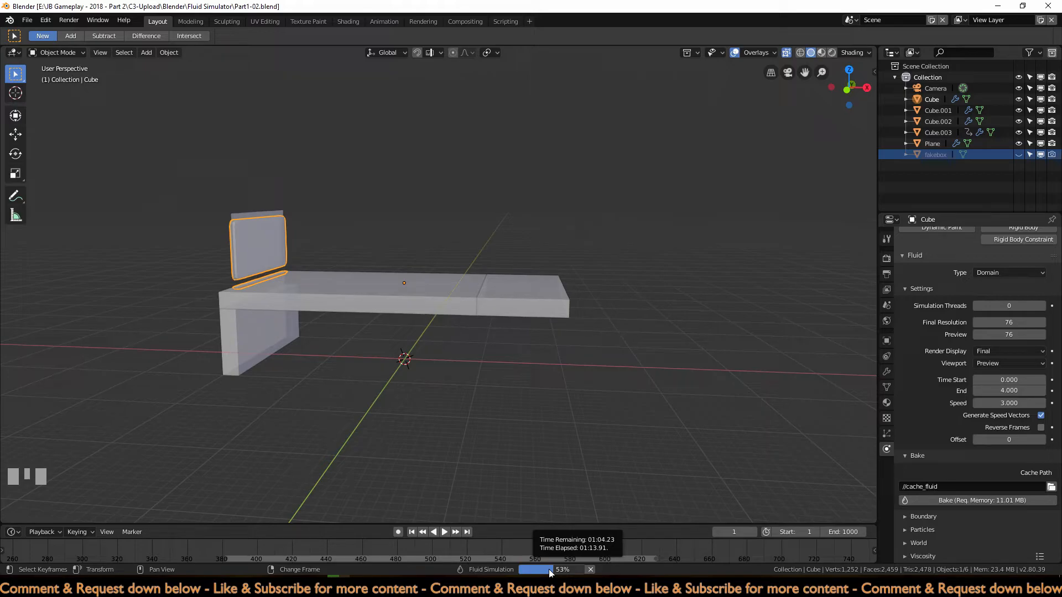
click(590, 569)
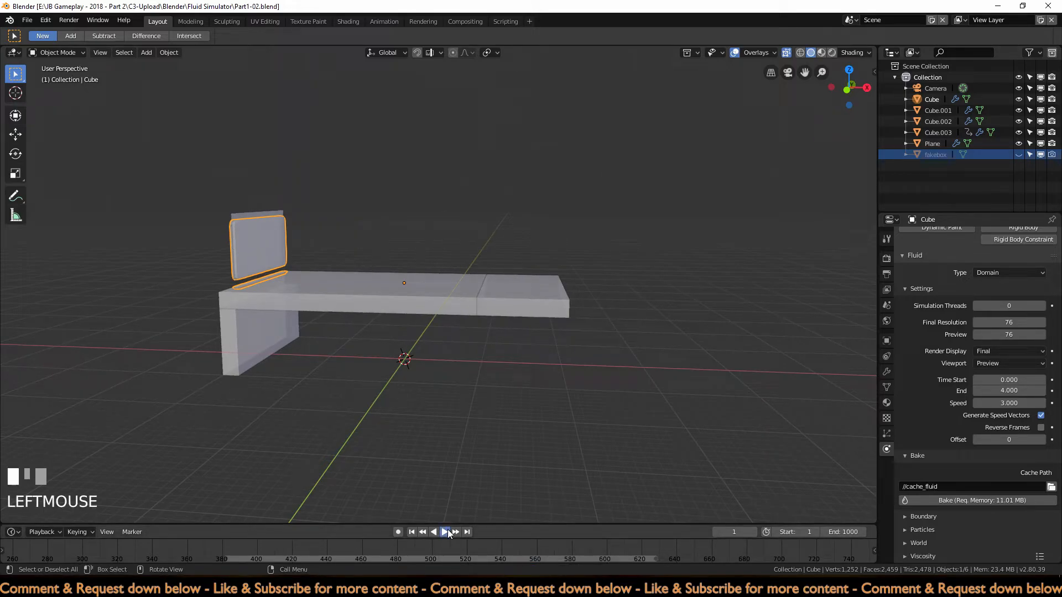
Step: Play the partial bake and examine how the fluid meets the rising slab at frame 535 from the front and in perspective
click(446, 532)
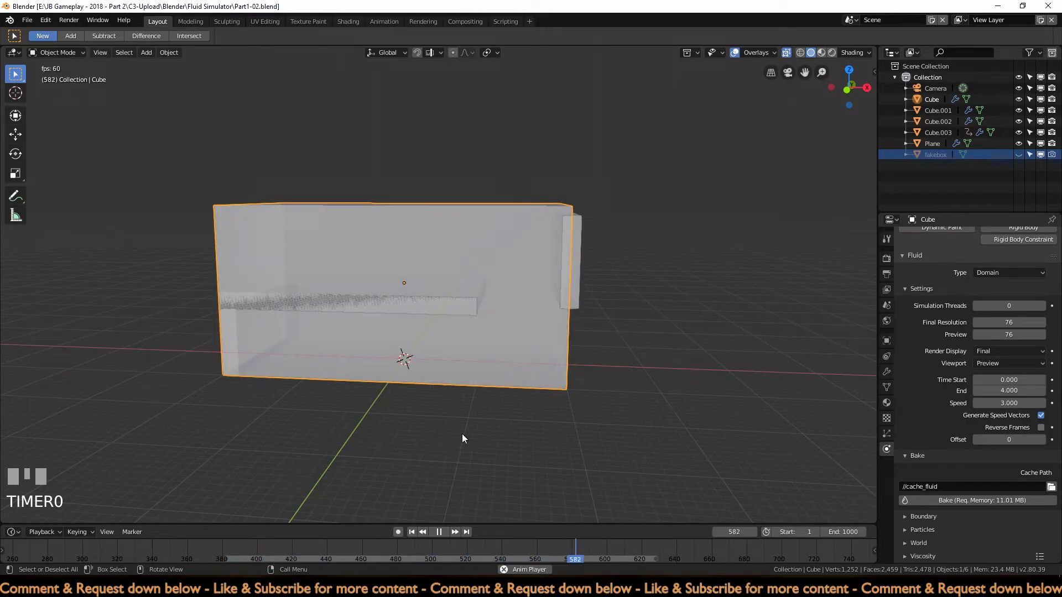
click(548, 546)
right_click(559, 551)
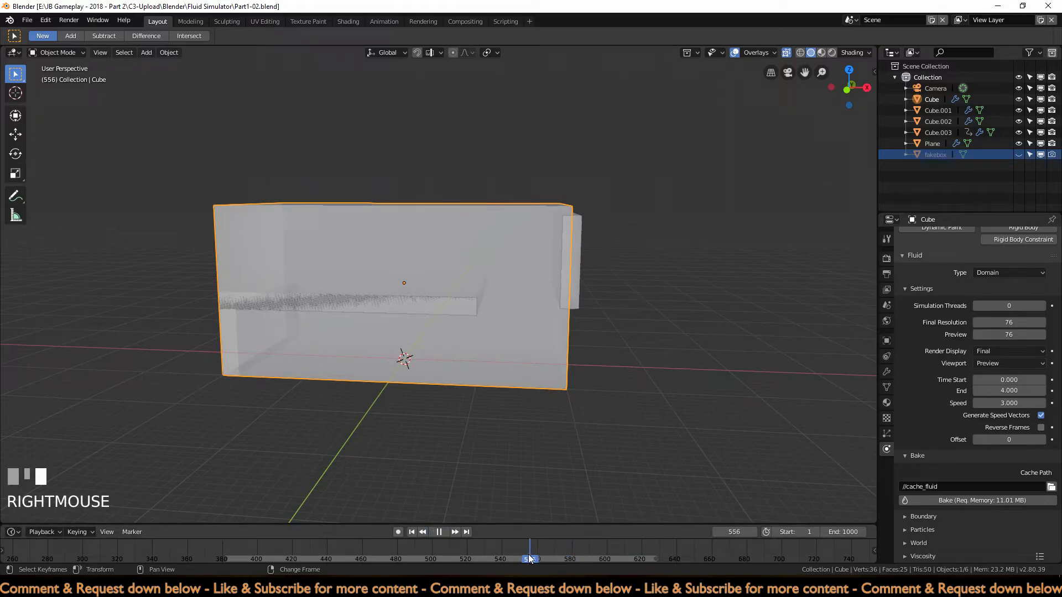
right_drag(513, 558, 494, 559)
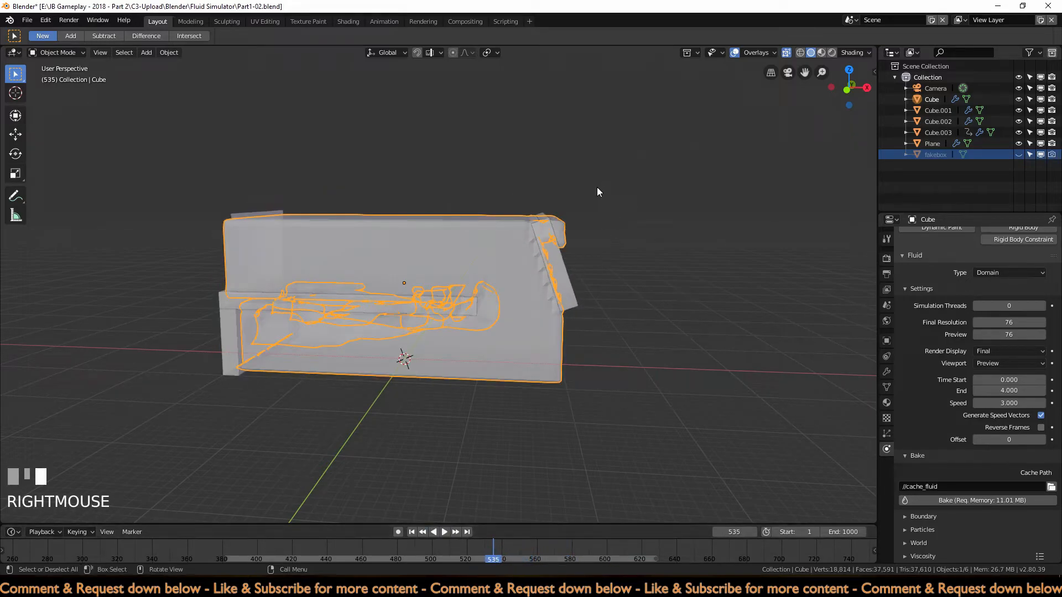
right_click(493, 555)
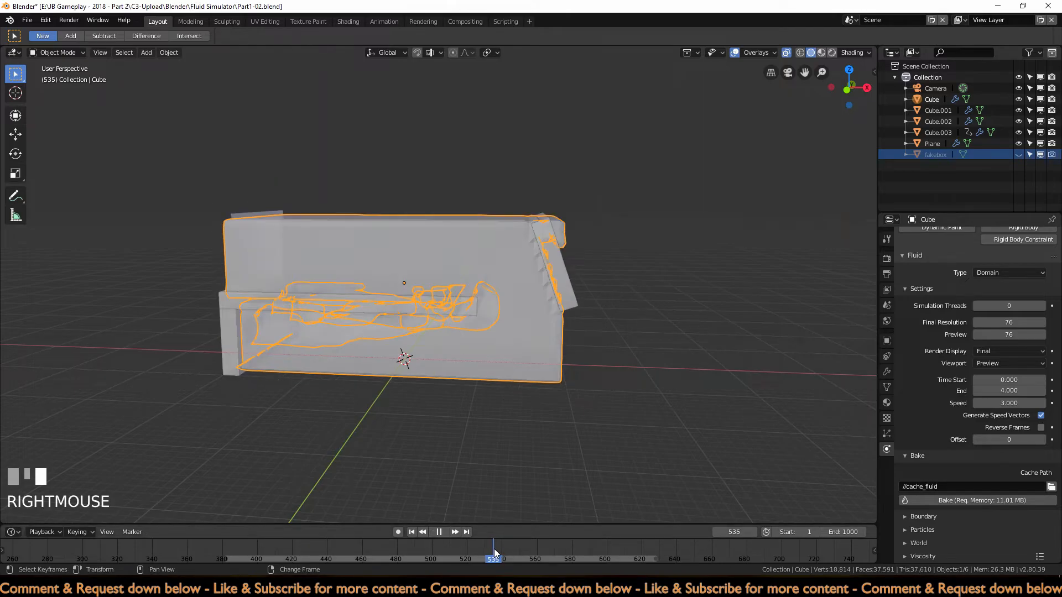
middle_drag(549, 237, 551, 242)
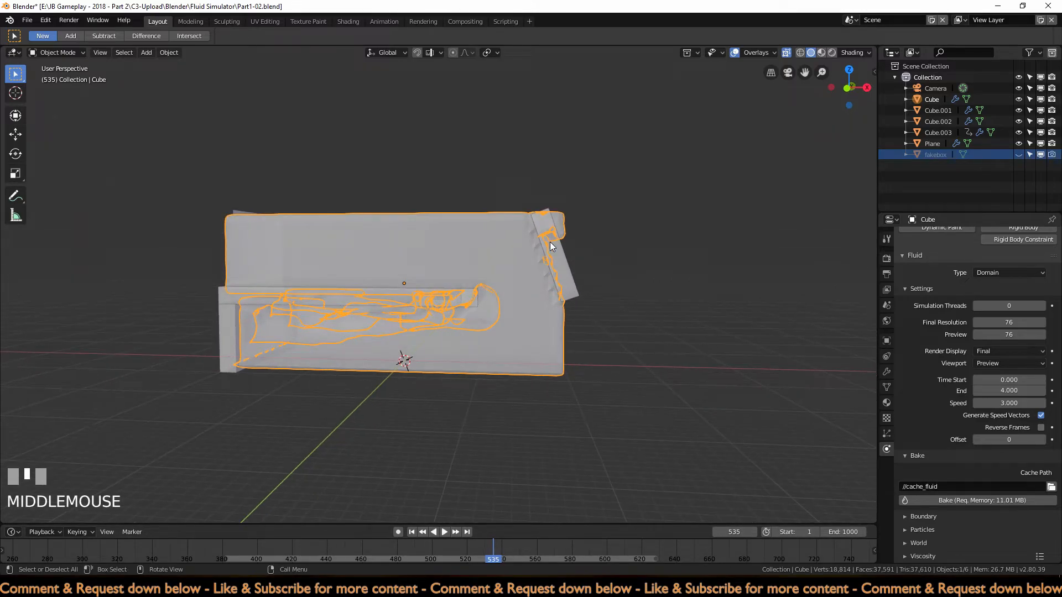
key(KP_1)
scroll(638, 206, up, 3)
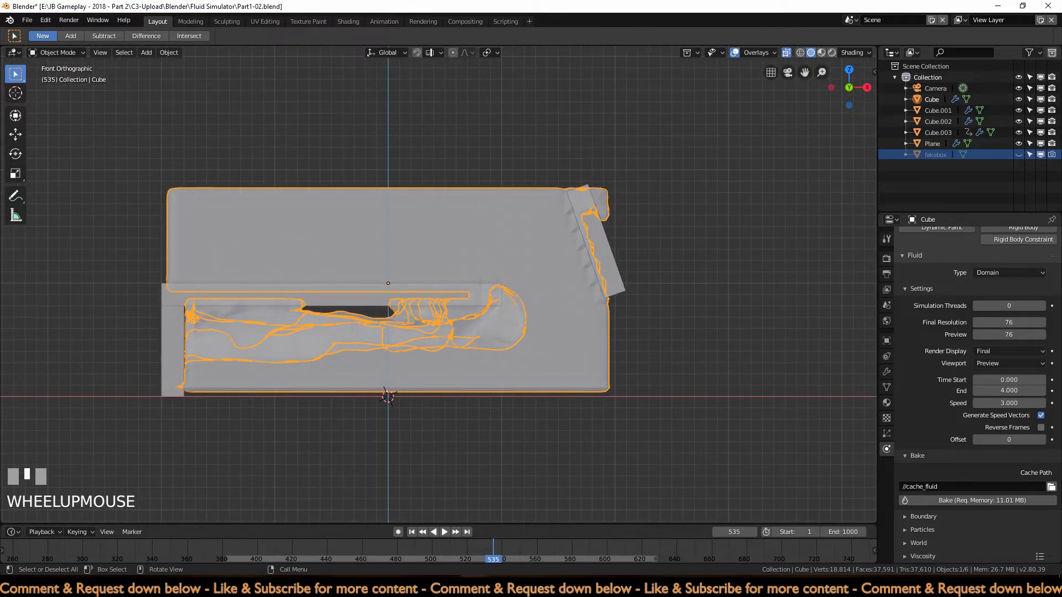
right_drag(494, 557, 493, 557)
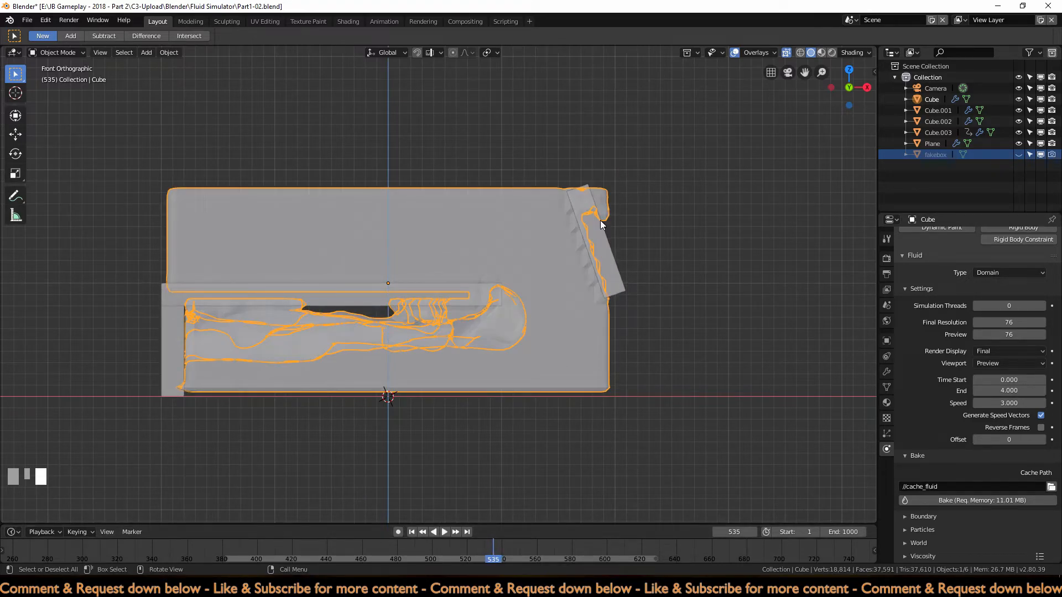
mouse_move(652, 272)
middle_down()
mouse_move(603, 284)
mouse_move(639, 283)
middle_up()
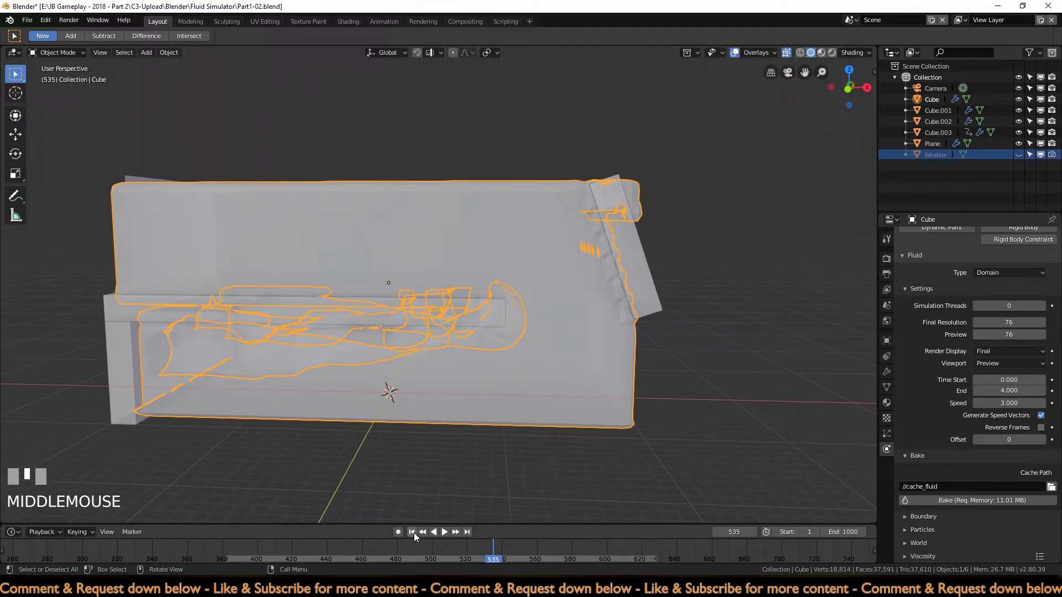
Step: At frame 550, tilt the upright slab about 42° inward around the Y axis with the viewport in wireframe
click(657, 284)
middle_drag(503, 557, 483, 557)
right_click(500, 555)
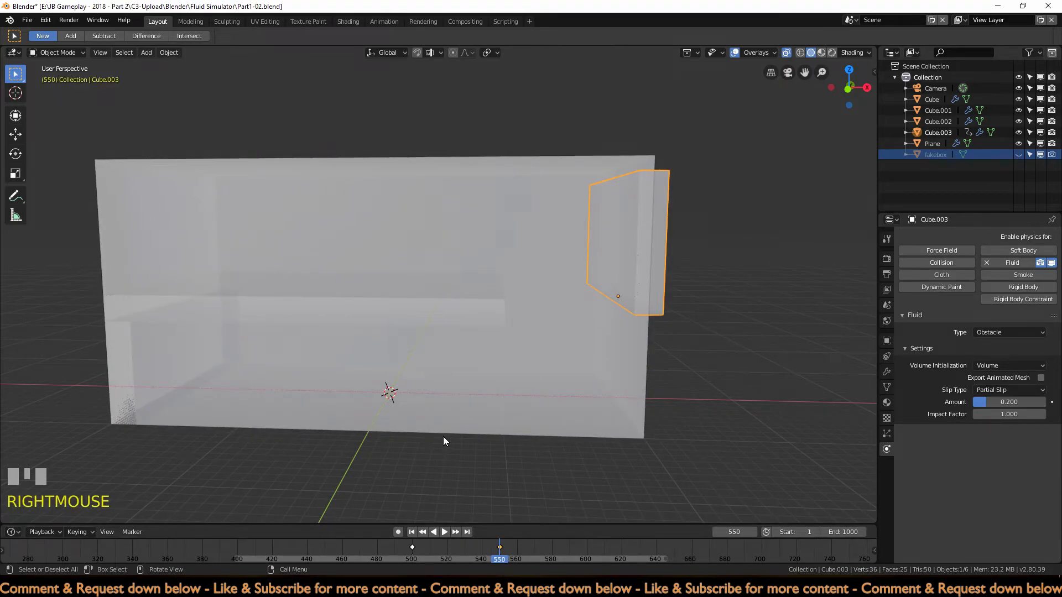
key(z)
click(372, 441)
key(KP_1)
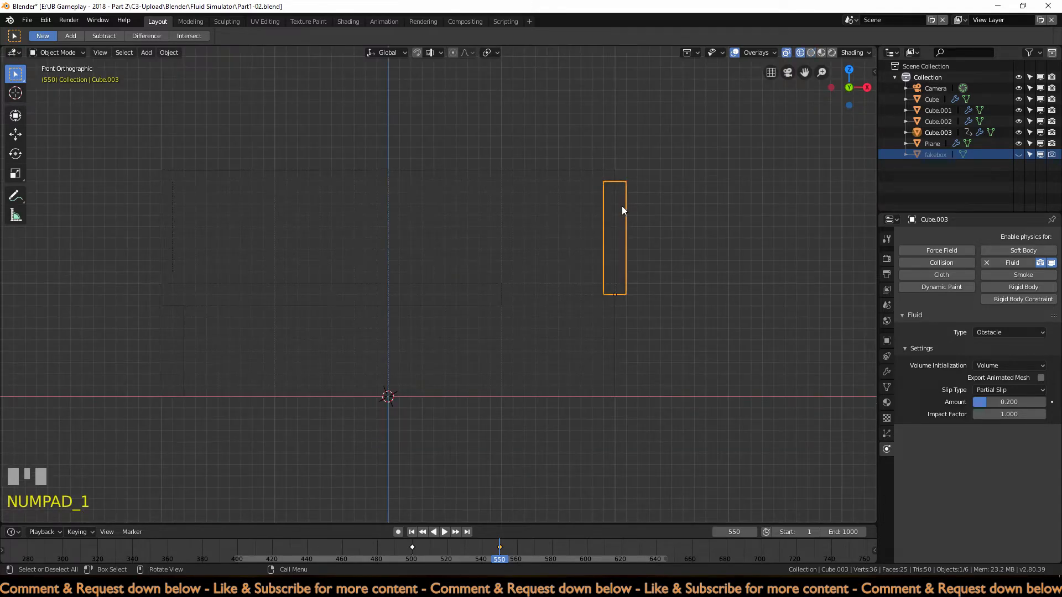
key(r)
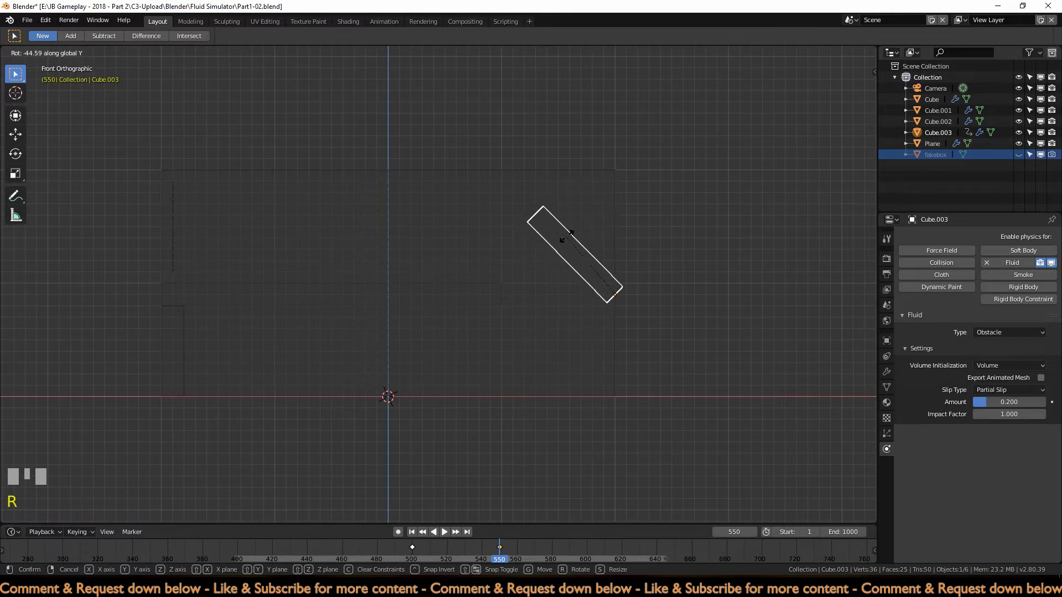
click(554, 264)
Step: Insert a LocRotScale keyframe for the tilted slab at frame 550 and check its motion
key(i)
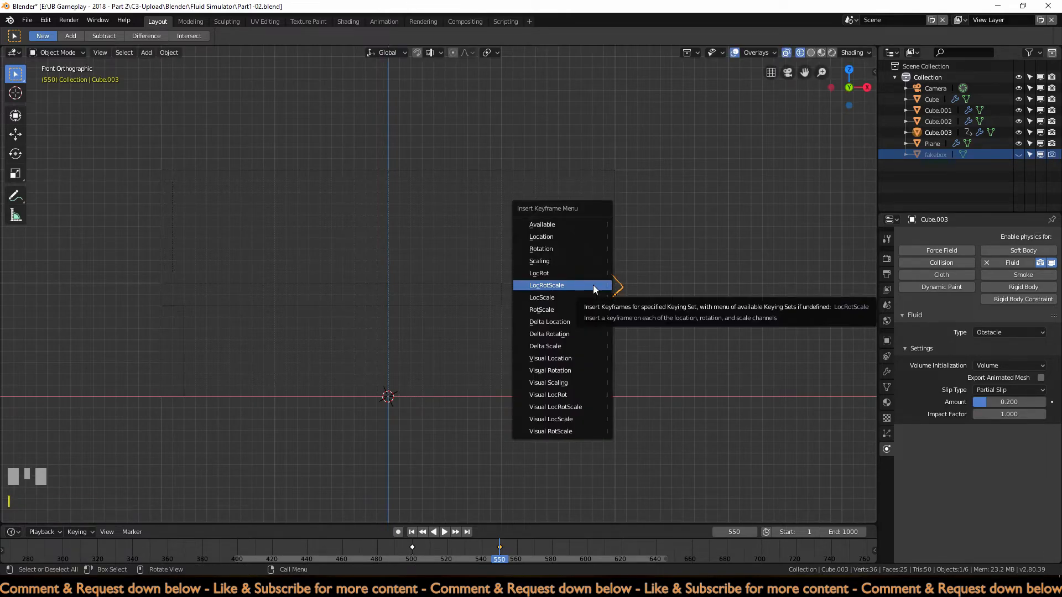
click(593, 284)
mouse_move(503, 552)
right_down()
mouse_move(408, 553)
mouse_move(499, 558)
right_up()
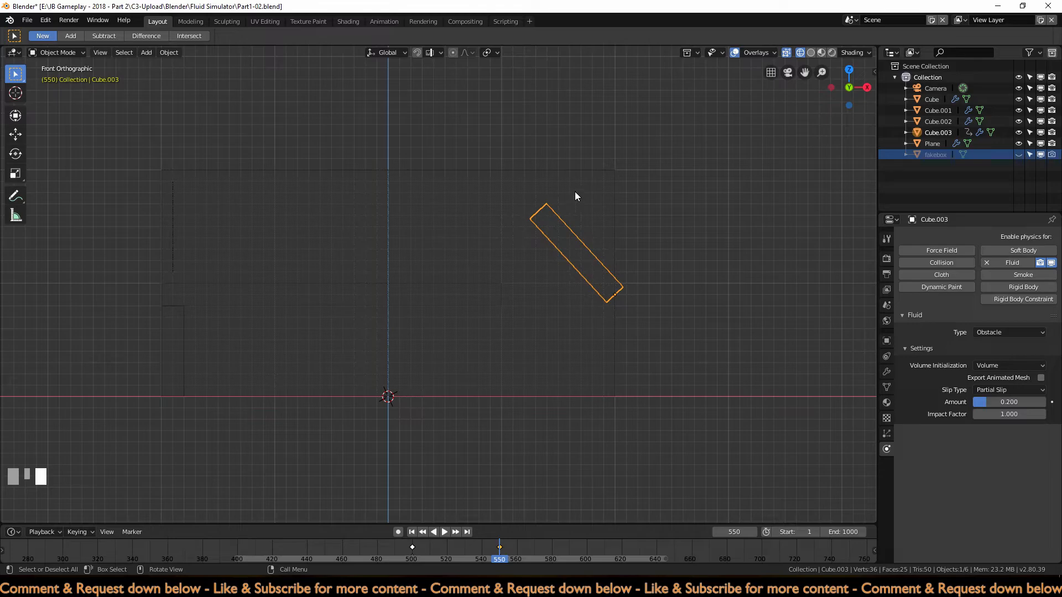
middle_drag(548, 187, 525, 363)
scroll(516, 360, down, 2)
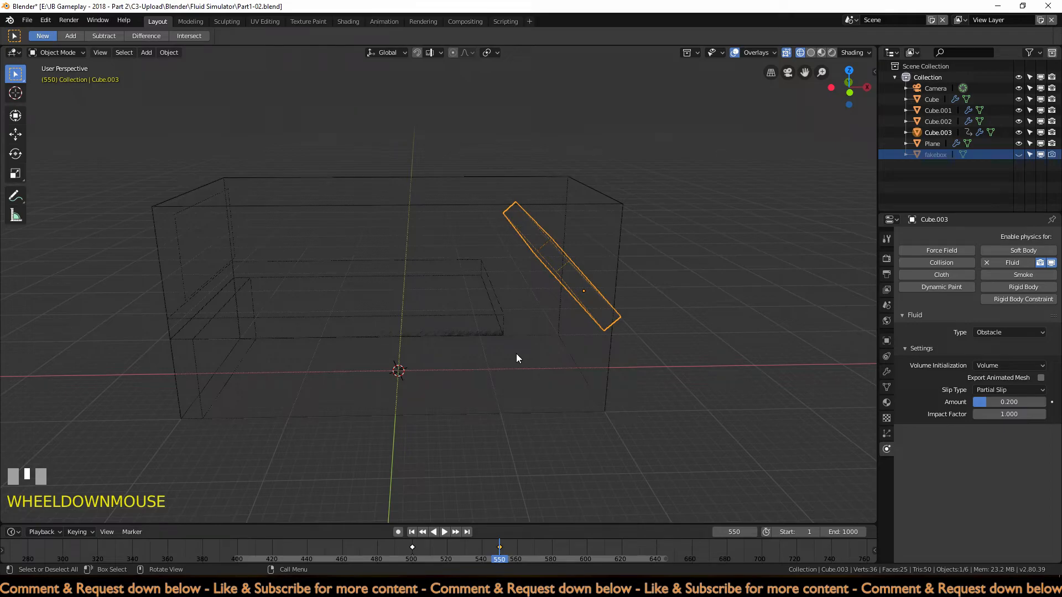
Step: Save the file and bake the fluid simulation again from the domain object
key(ctrl+s)
right_click(460, 554)
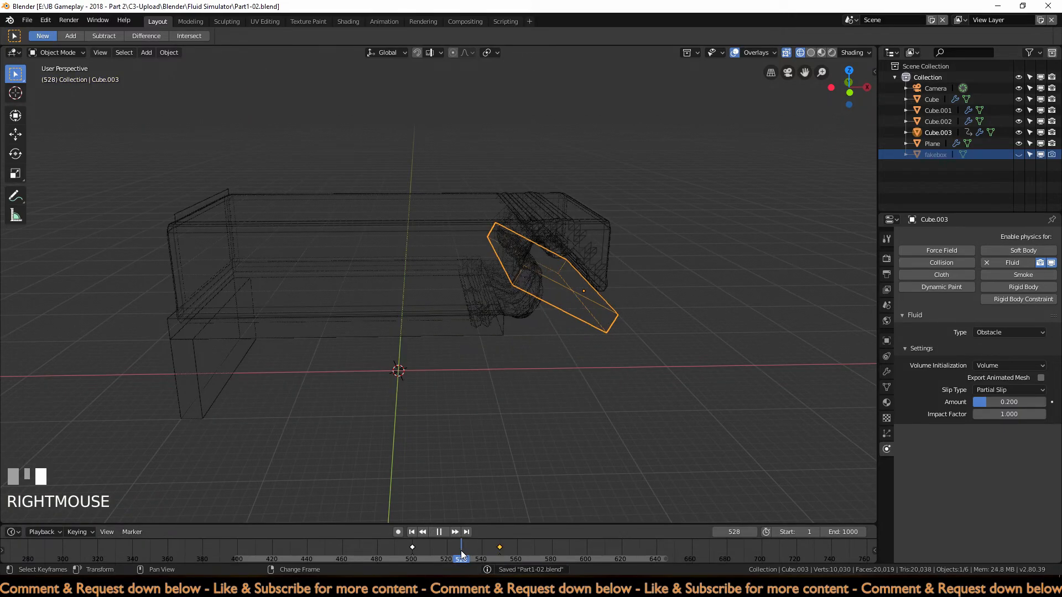
click(571, 250)
scroll(948, 446, down, 3)
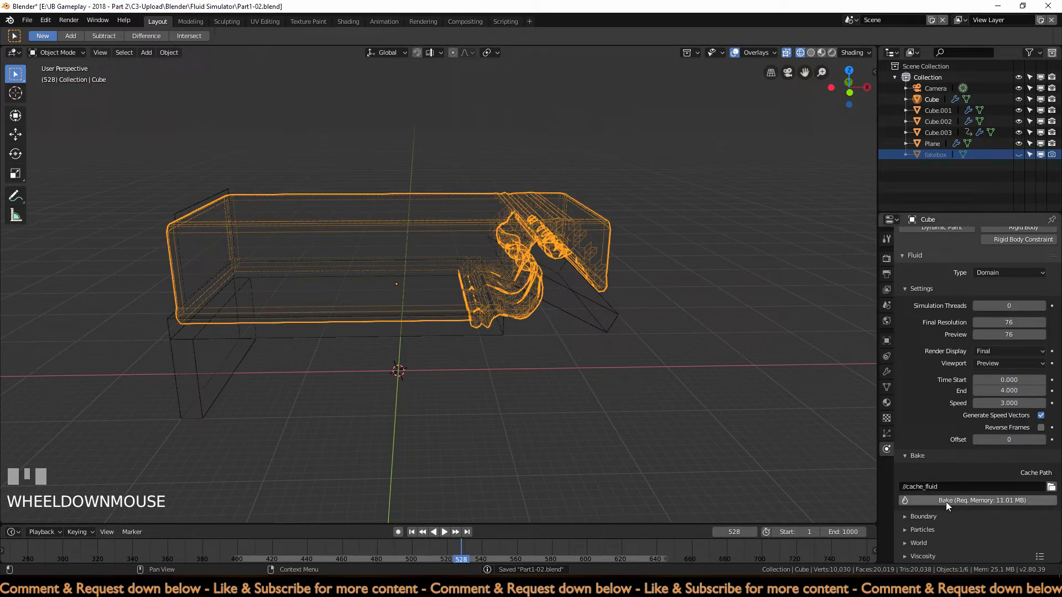
click(947, 503)
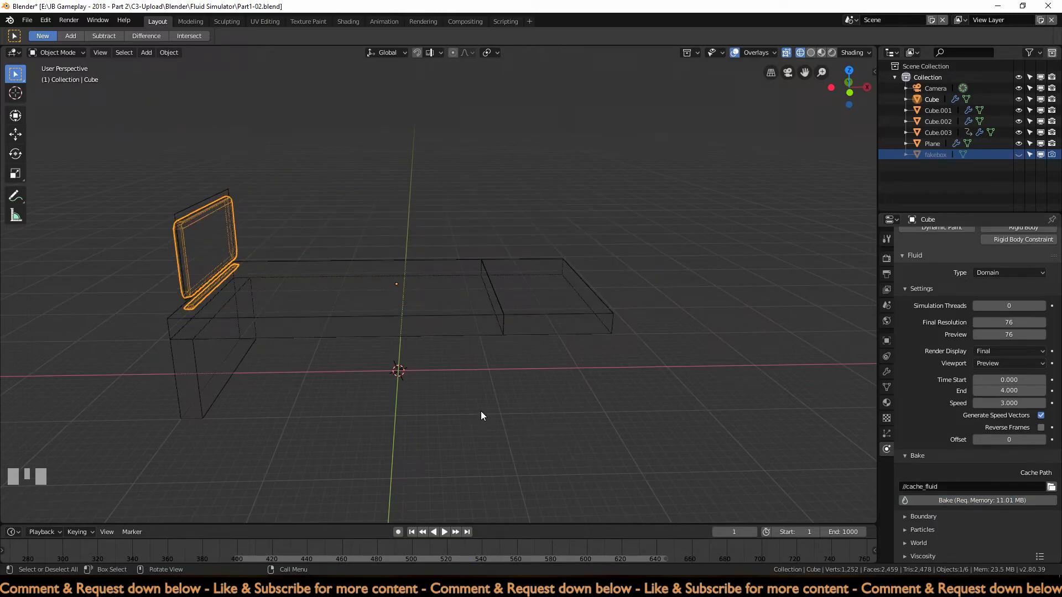
Step: Show the scene in solid shading with X-ray off, and play the baked fluid animation until near its end
key(z)
click(545, 413)
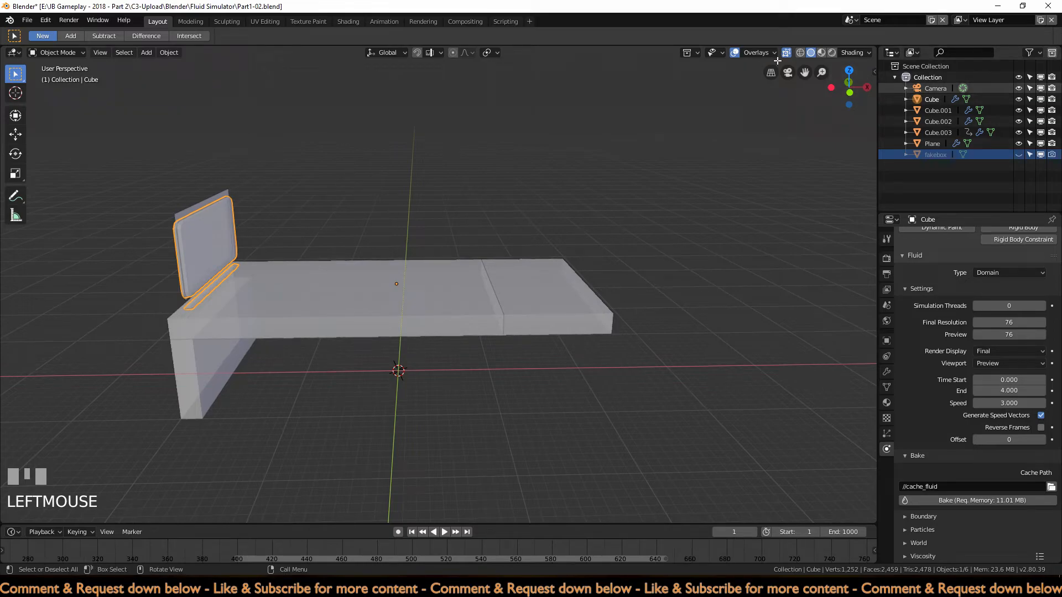
click(785, 52)
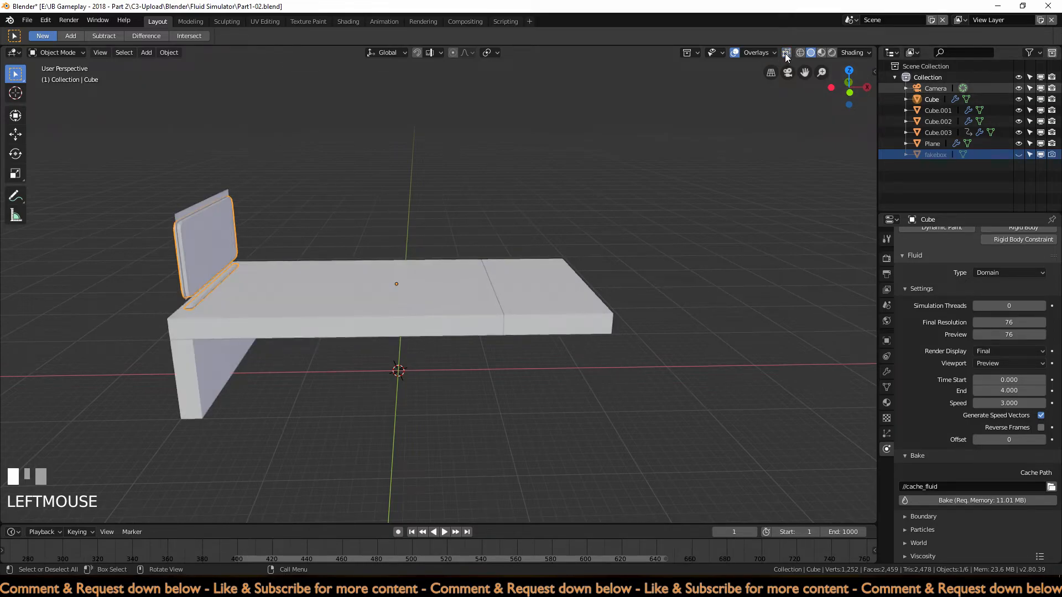
click(444, 533)
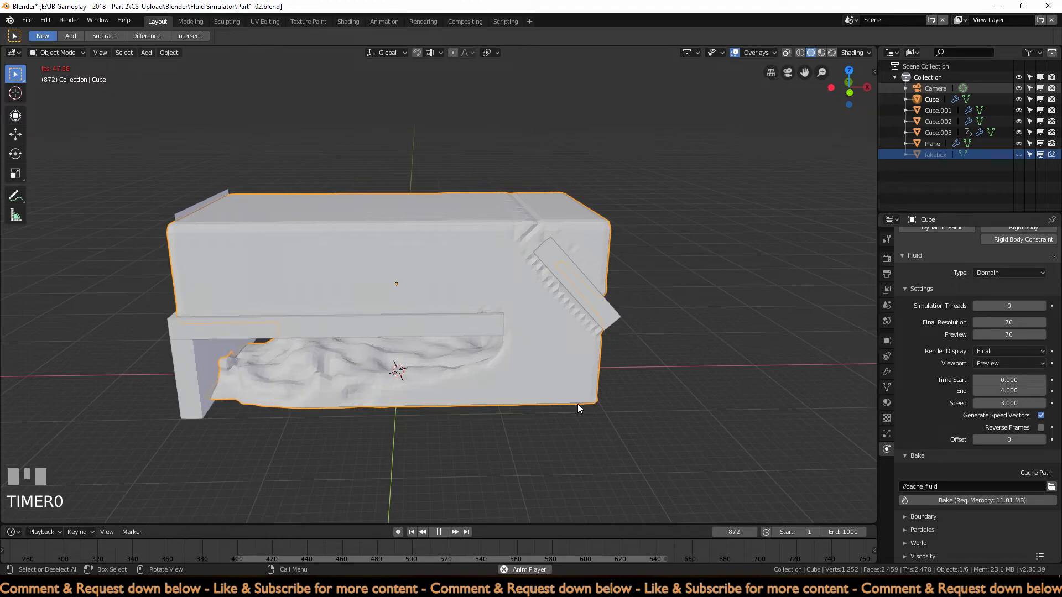
middle_drag(578, 400, 542, 397)
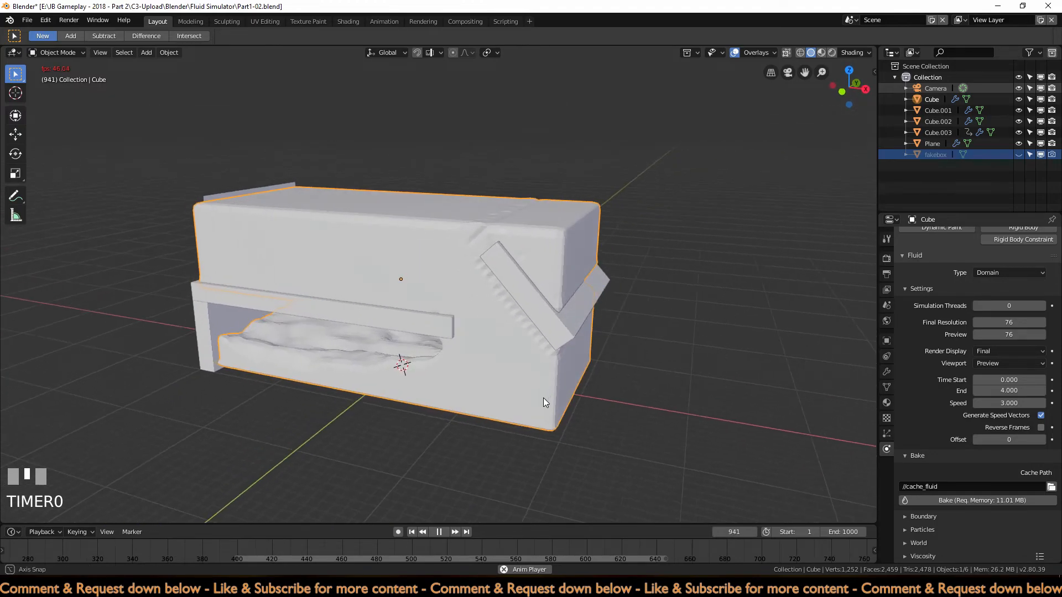
click(439, 531)
Step: Apply Shade Smooth to the fluid mesh and replay the animation from different sides
right_click(529, 365)
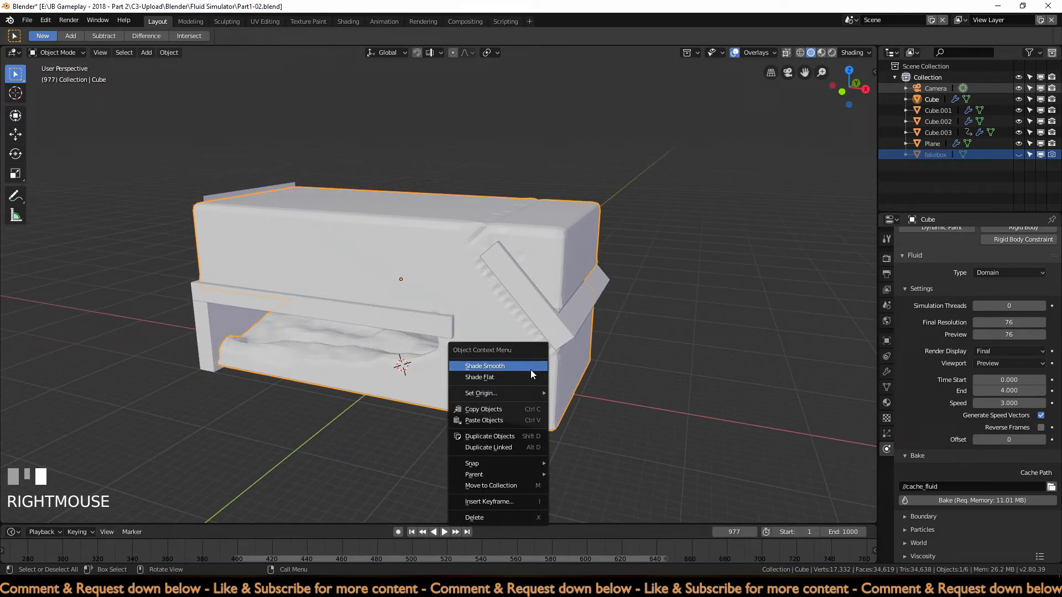
click(531, 368)
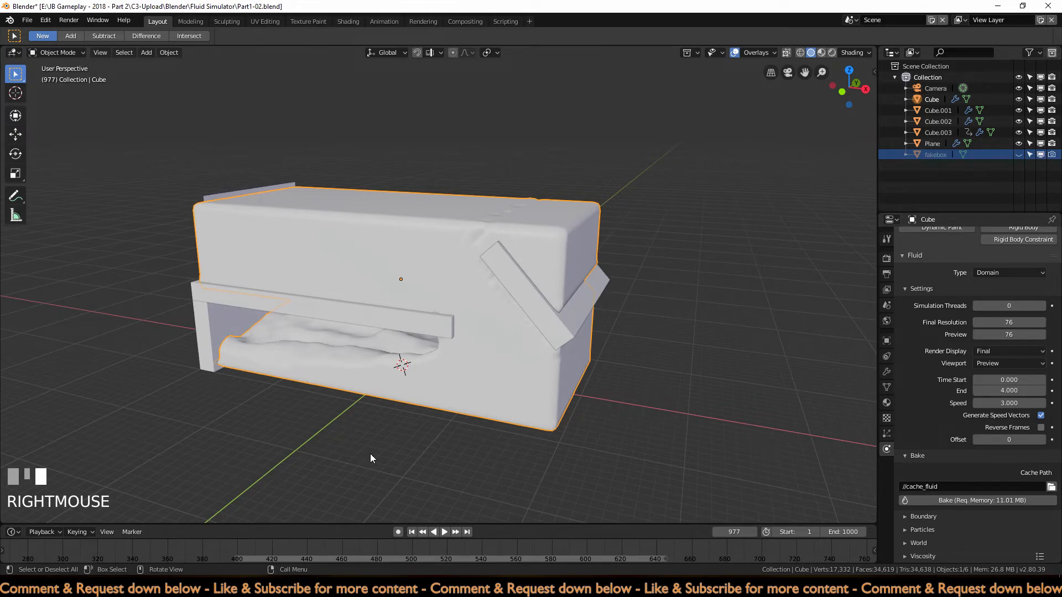
middle_drag(206, 463, 525, 433)
middle_drag(651, 317, 610, 339)
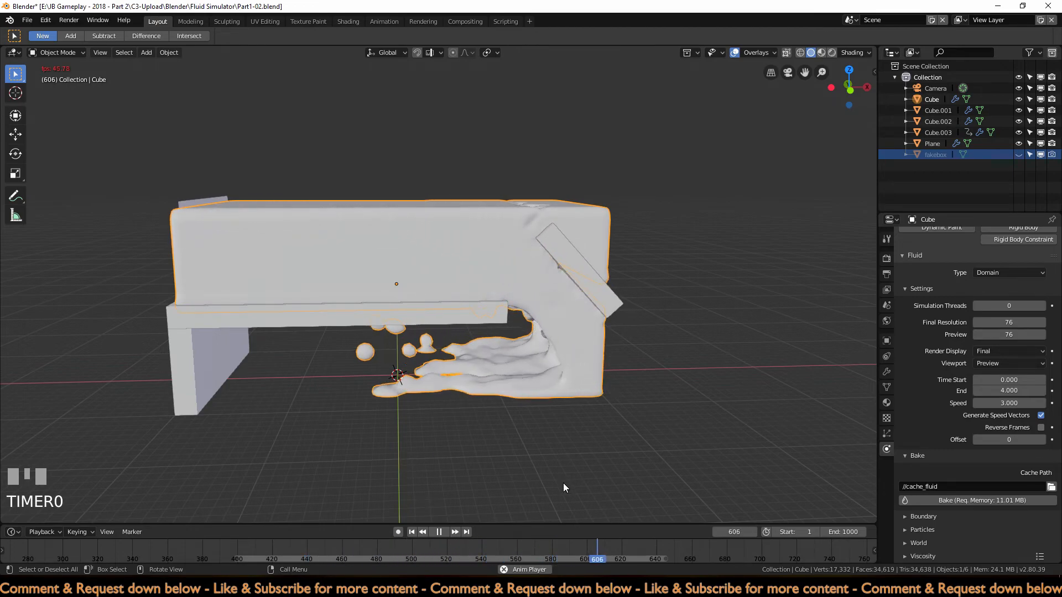
Step: Switch the viewport to rendered shading and enlarge the timeline area to about two fifths of the window height
click(832, 52)
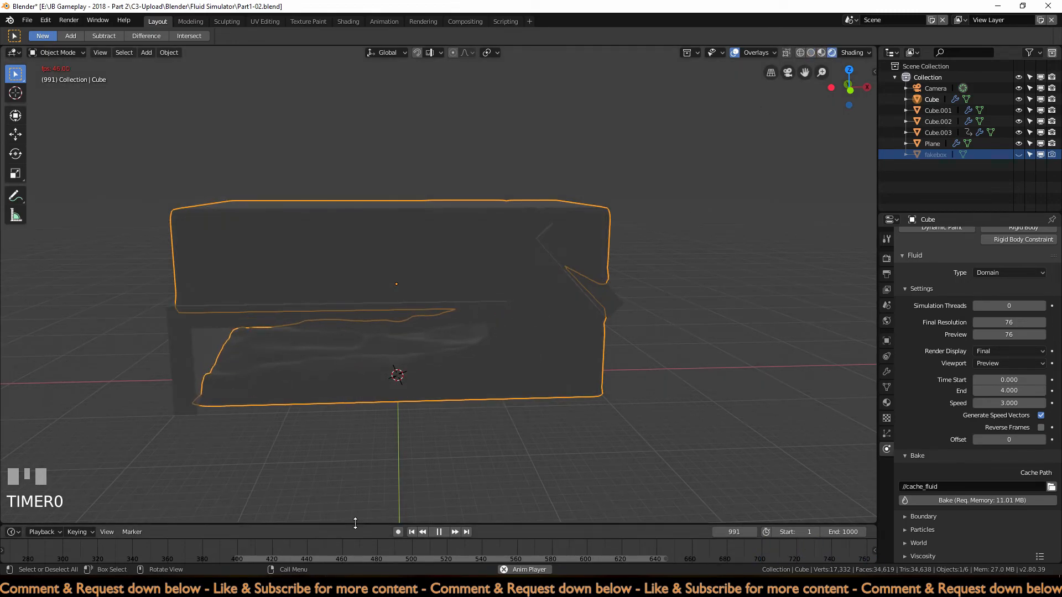
drag(358, 524, 389, 333)
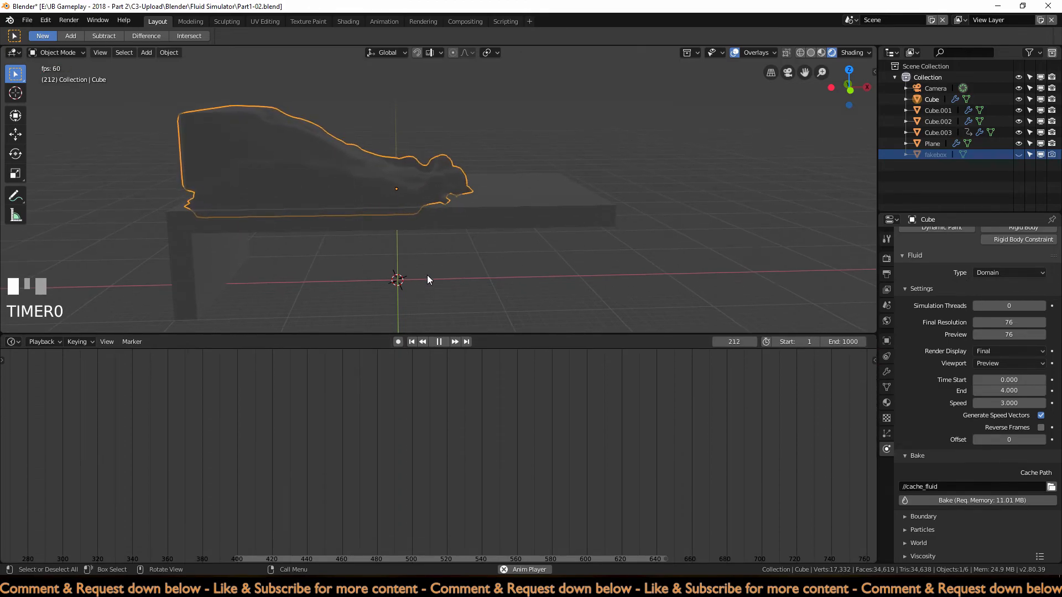
Step: Add a Sun light to the scene and view the lit fluid from above
key(shift+a)
mouse_move(427, 275)
mouse_move(423, 423)
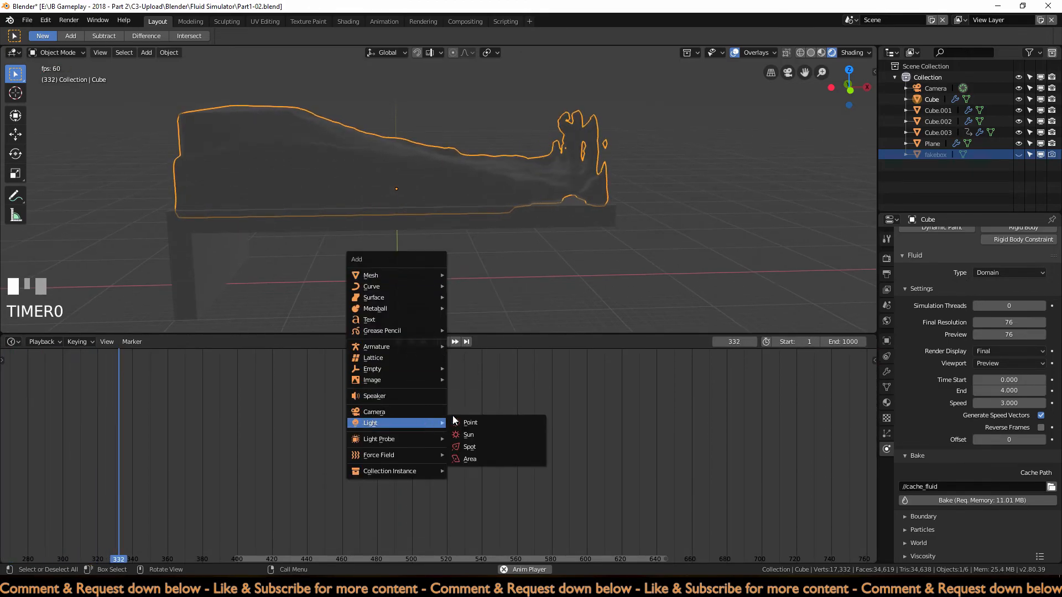
click(475, 433)
middle_drag(637, 203, 531, 266)
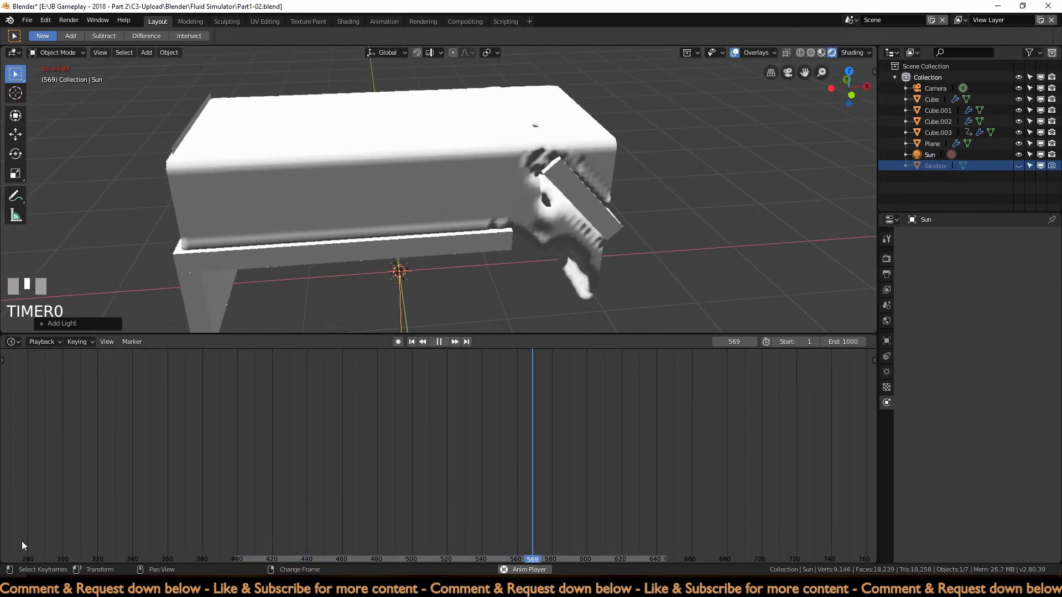
Step: Turn the timeline area into a Shader Editor and assign the existing material named Material to the fluid mesh
click(17, 342)
click(55, 277)
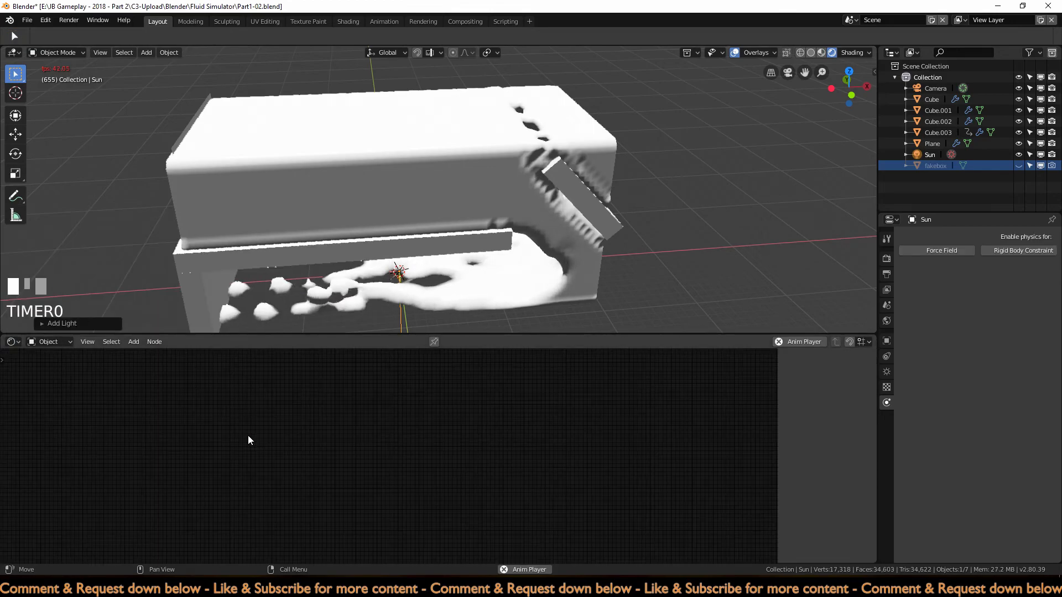
click(440, 148)
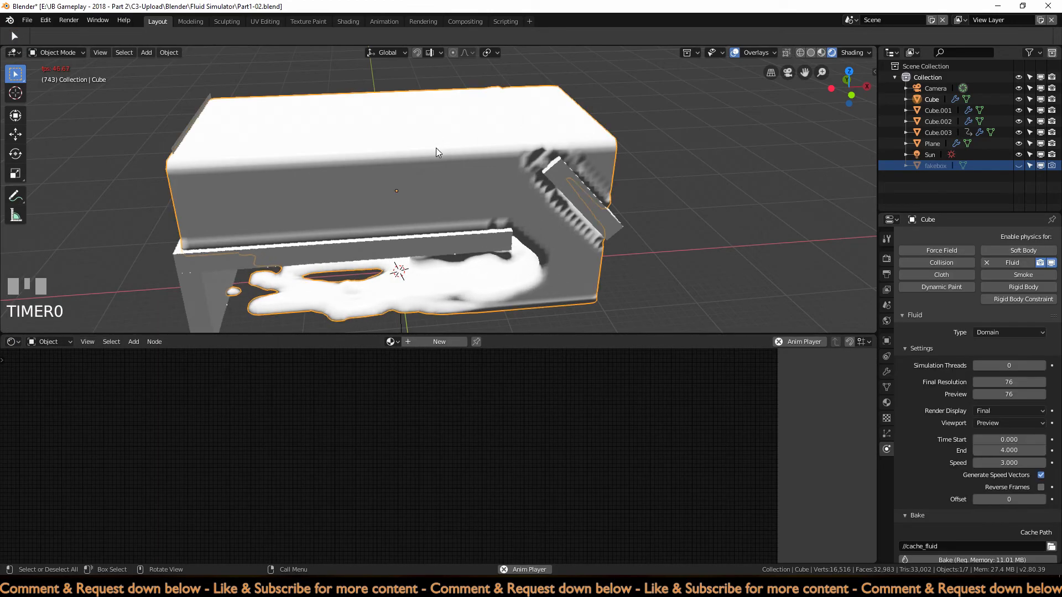
click(886, 403)
click(907, 283)
scroll(403, 497, up, 2)
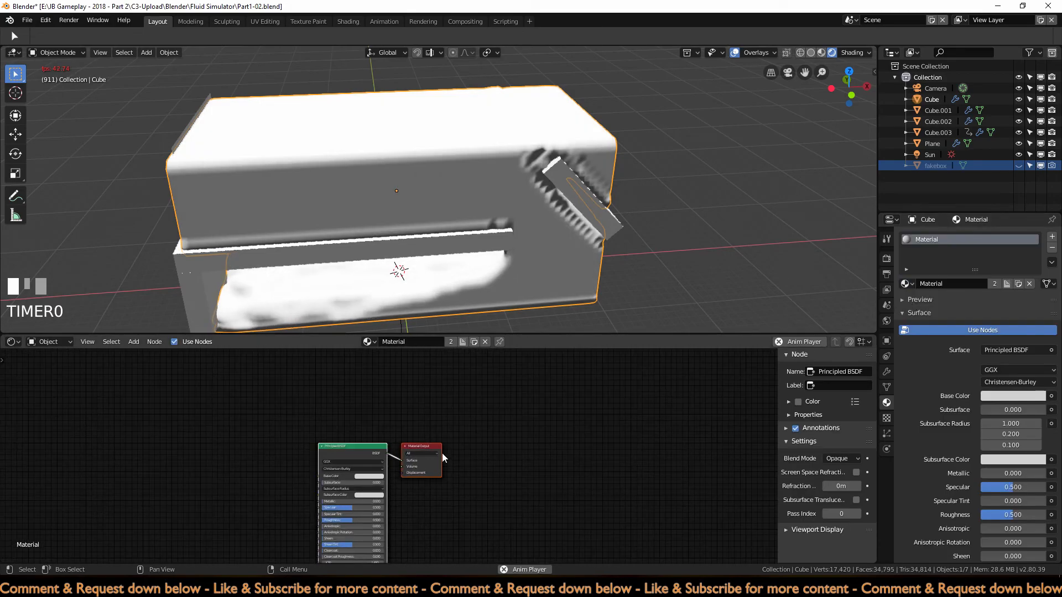
Step: Spread the two material nodes apart and insert a Mix Shader between the Principled BSDF and the Material Output
drag(423, 449, 530, 414)
drag(345, 452, 294, 403)
key(shift+a)
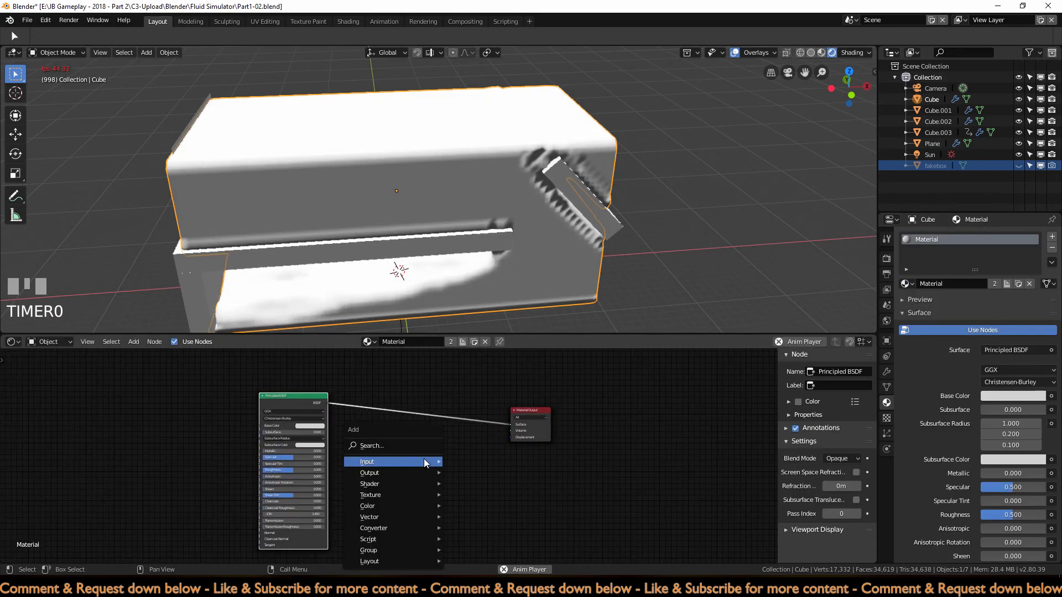
mouse_move(419, 482)
click(486, 374)
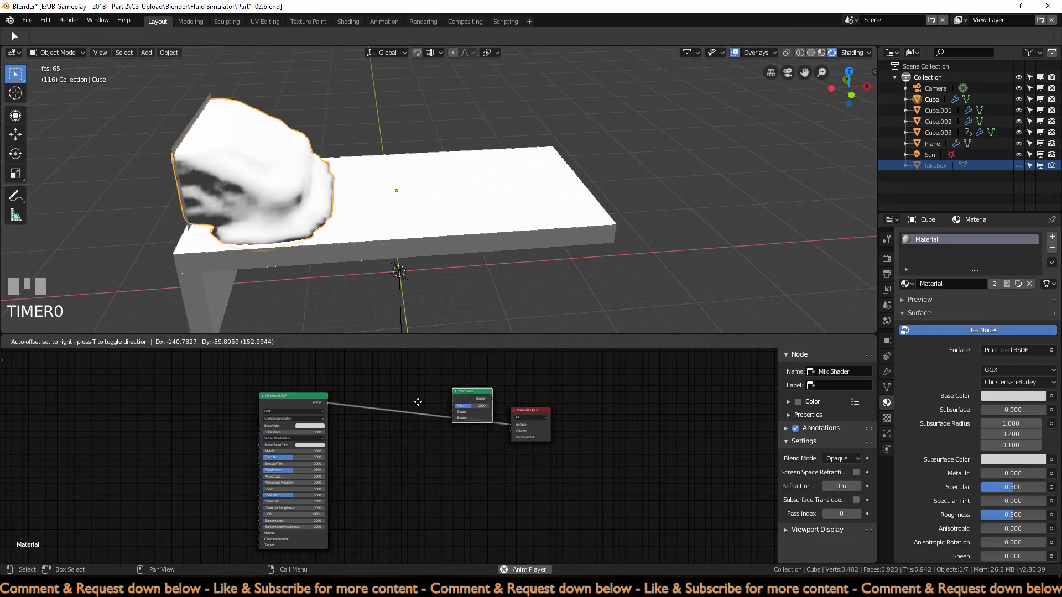
click(389, 425)
Step: Add a Transparent BSDF connected to the Mix Shader's second shader input, and enlarge the 3D viewport over the node area
key(shift+a)
mouse_move(378, 455)
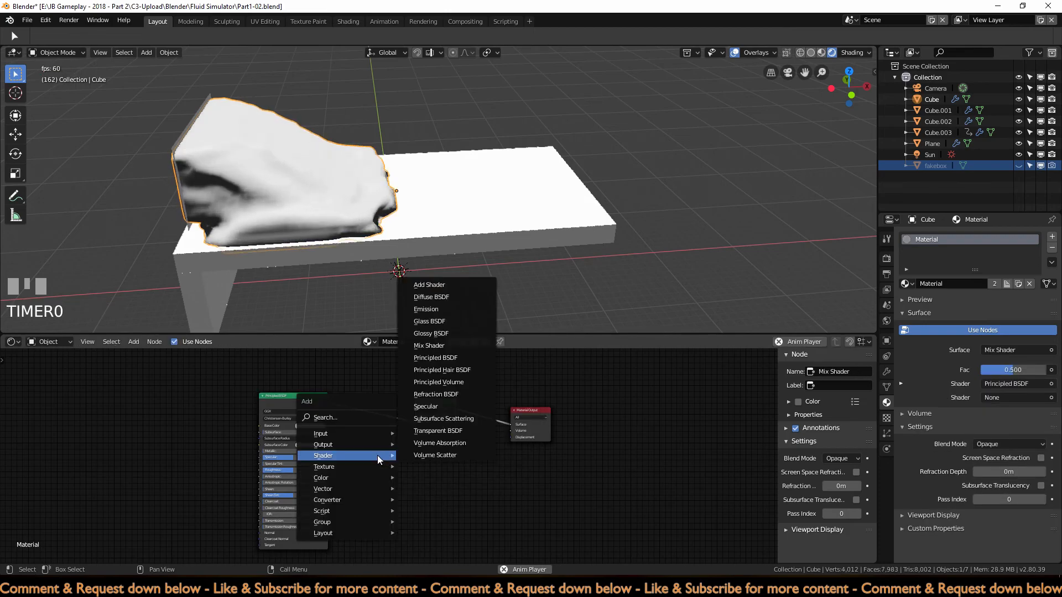
click(439, 431)
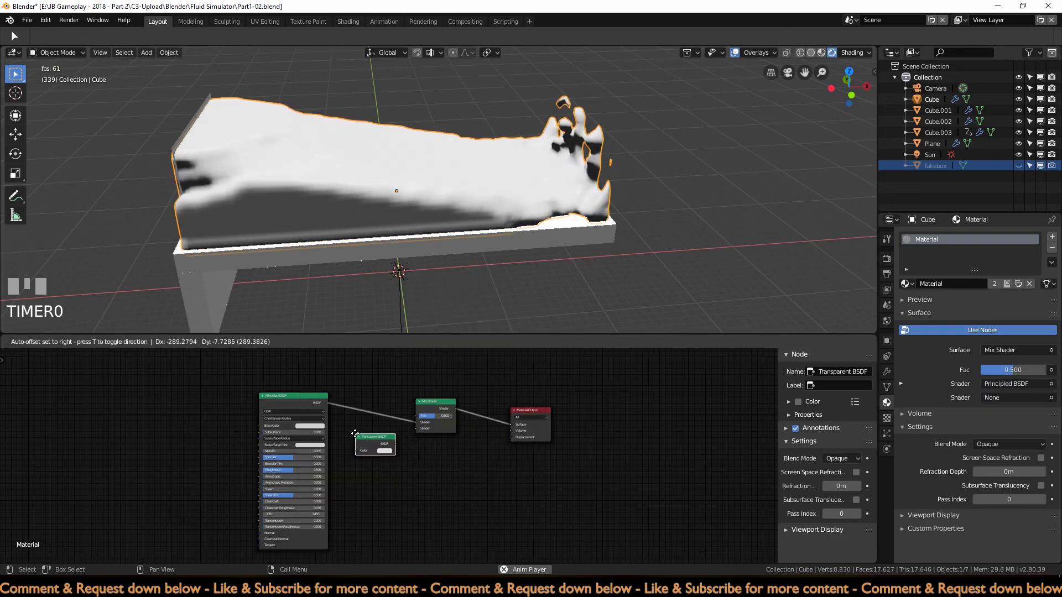
click(387, 448)
drag(395, 449, 415, 429)
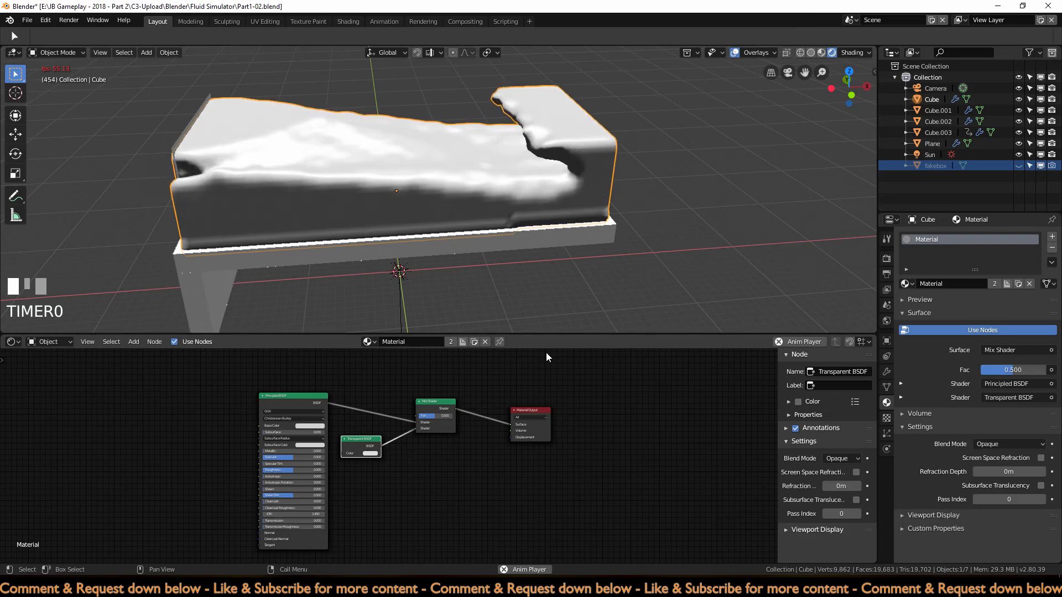
drag(548, 333, 548, 436)
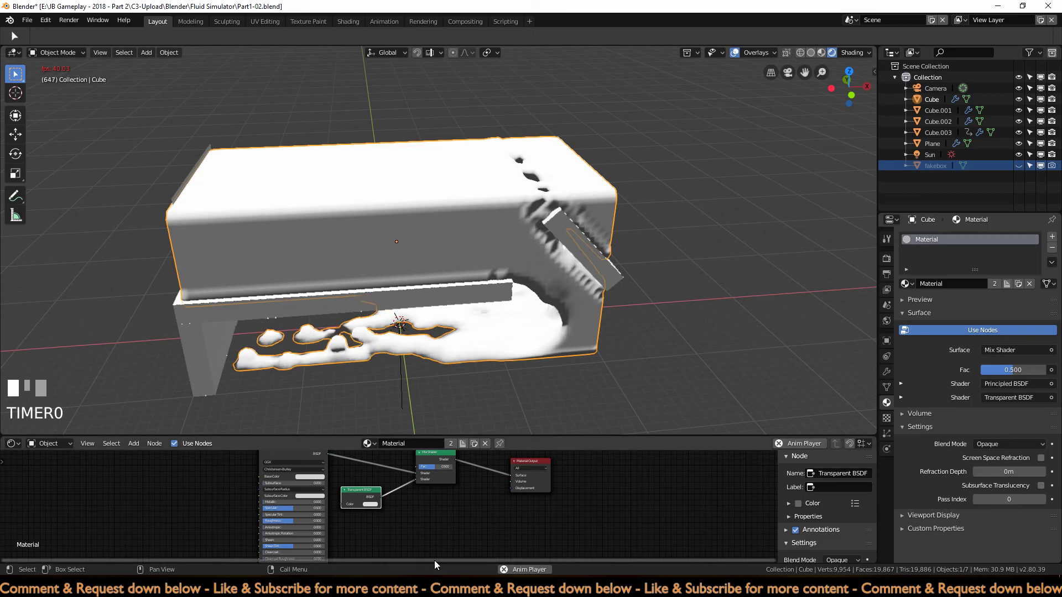
Step: Switch the render engine to Cycles to inspect the fluid material around the tilted slab, and return it to Eevee
click(886, 258)
click(1017, 237)
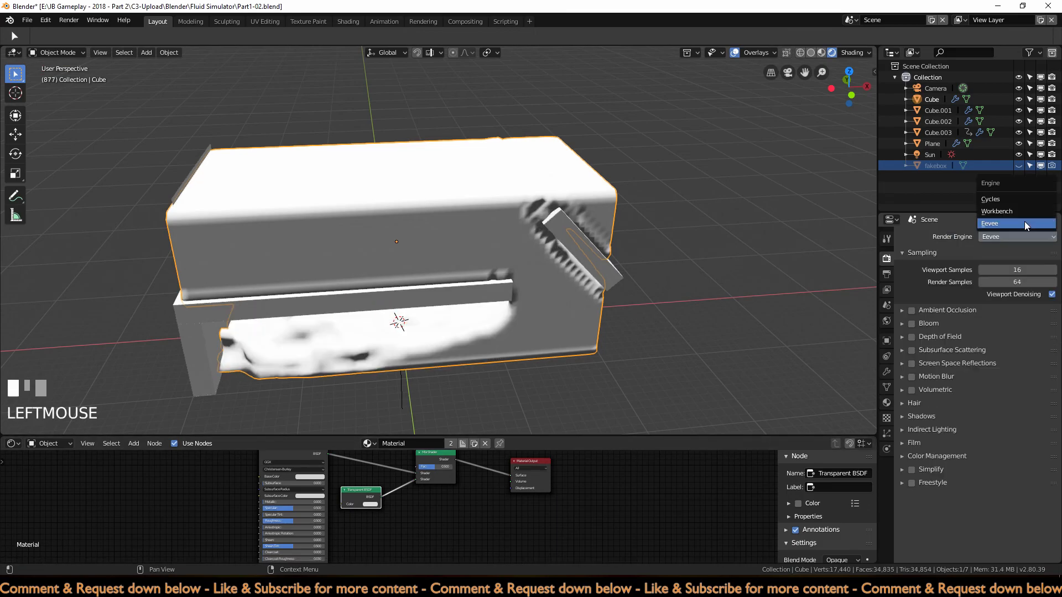
click(1025, 199)
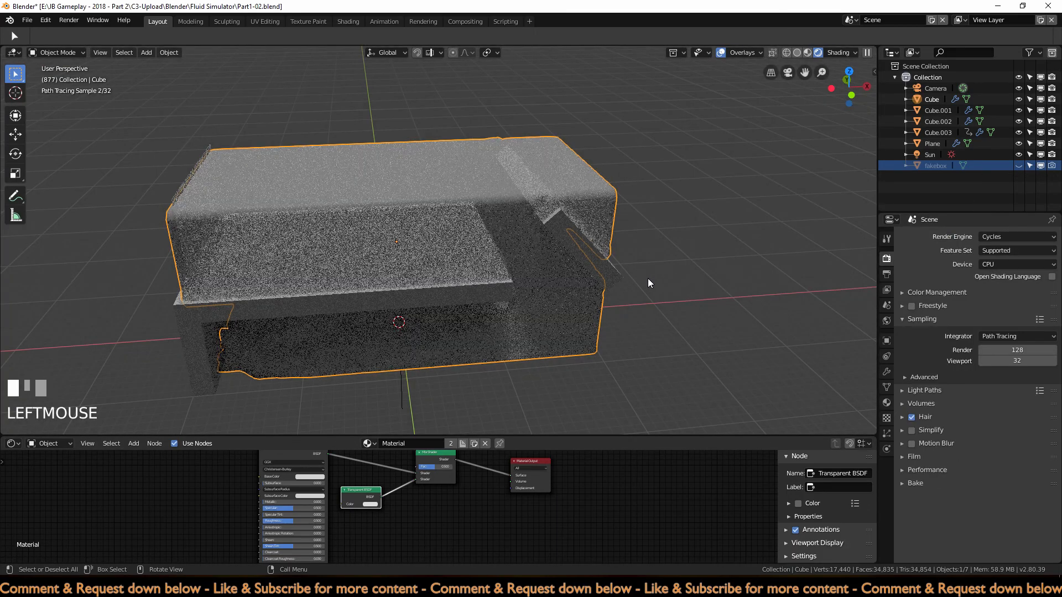
mouse_move(648, 279)
middle_down()
mouse_move(652, 261)
mouse_move(642, 270)
middle_up()
scroll(579, 317, up, 6)
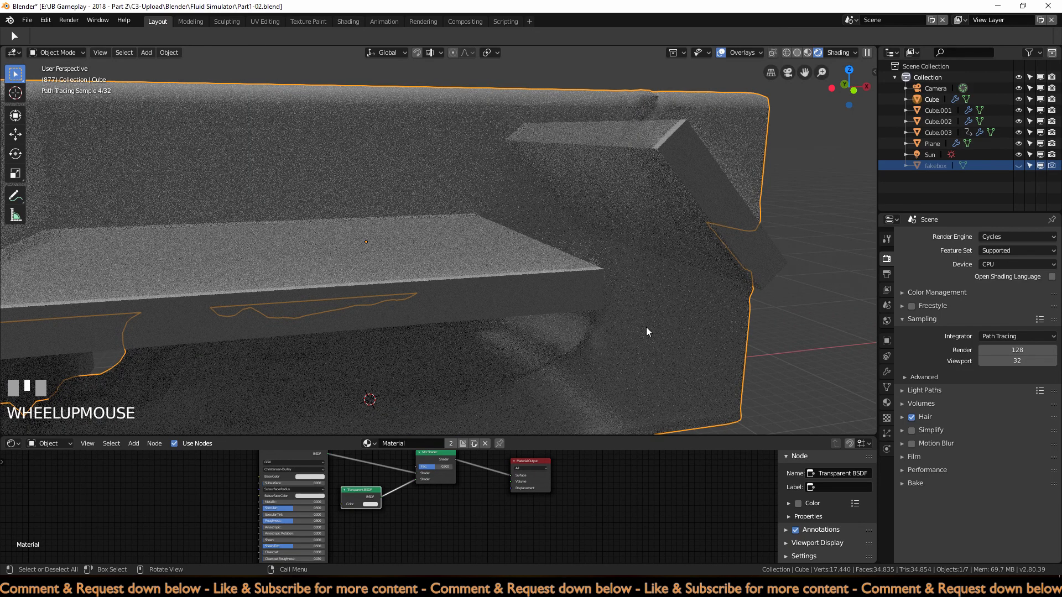
scroll(763, 197, down, 5)
click(1007, 237)
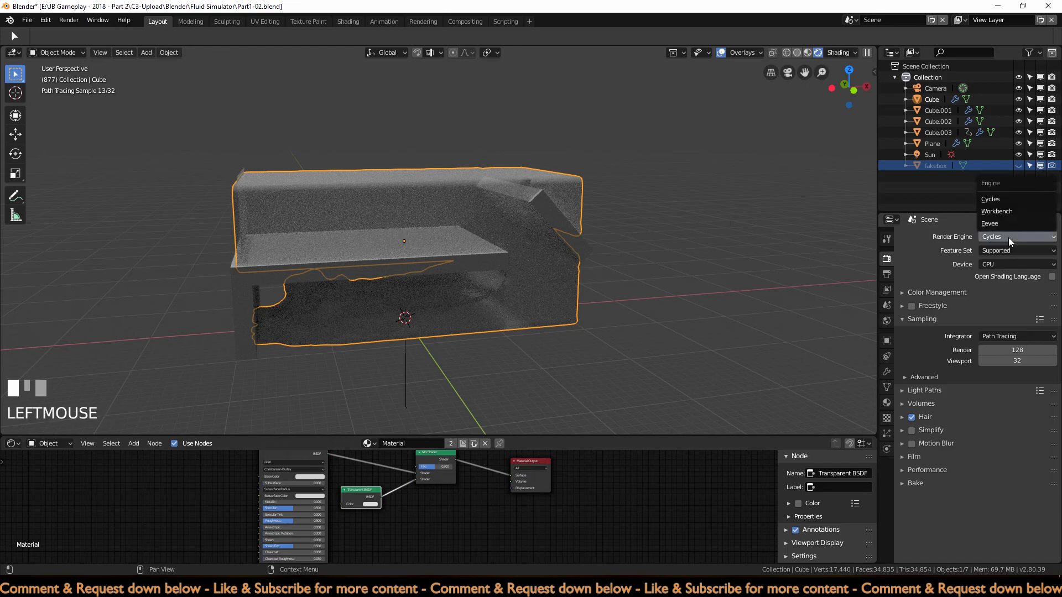
click(1009, 223)
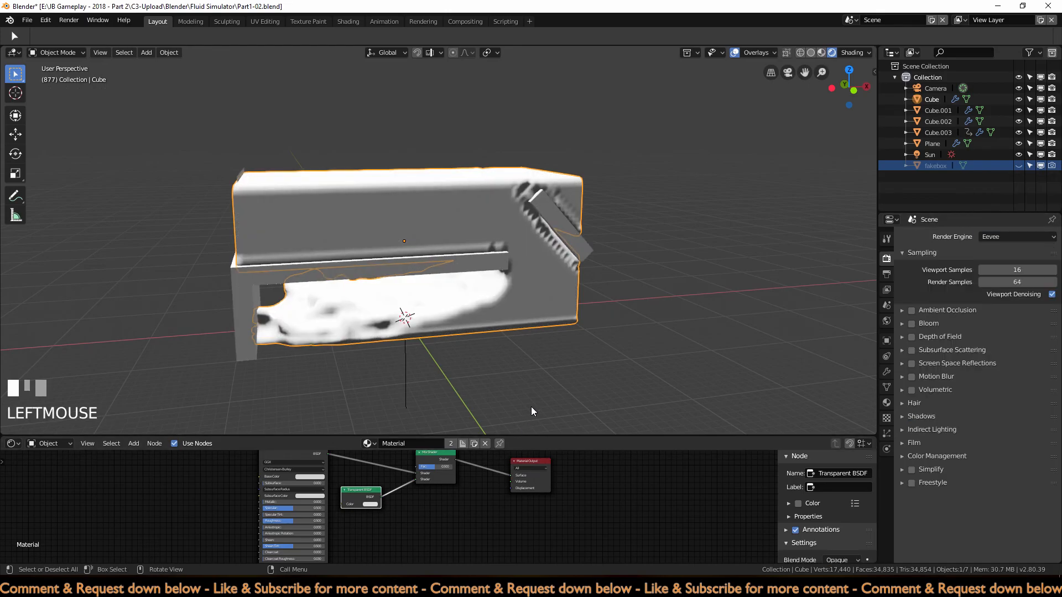